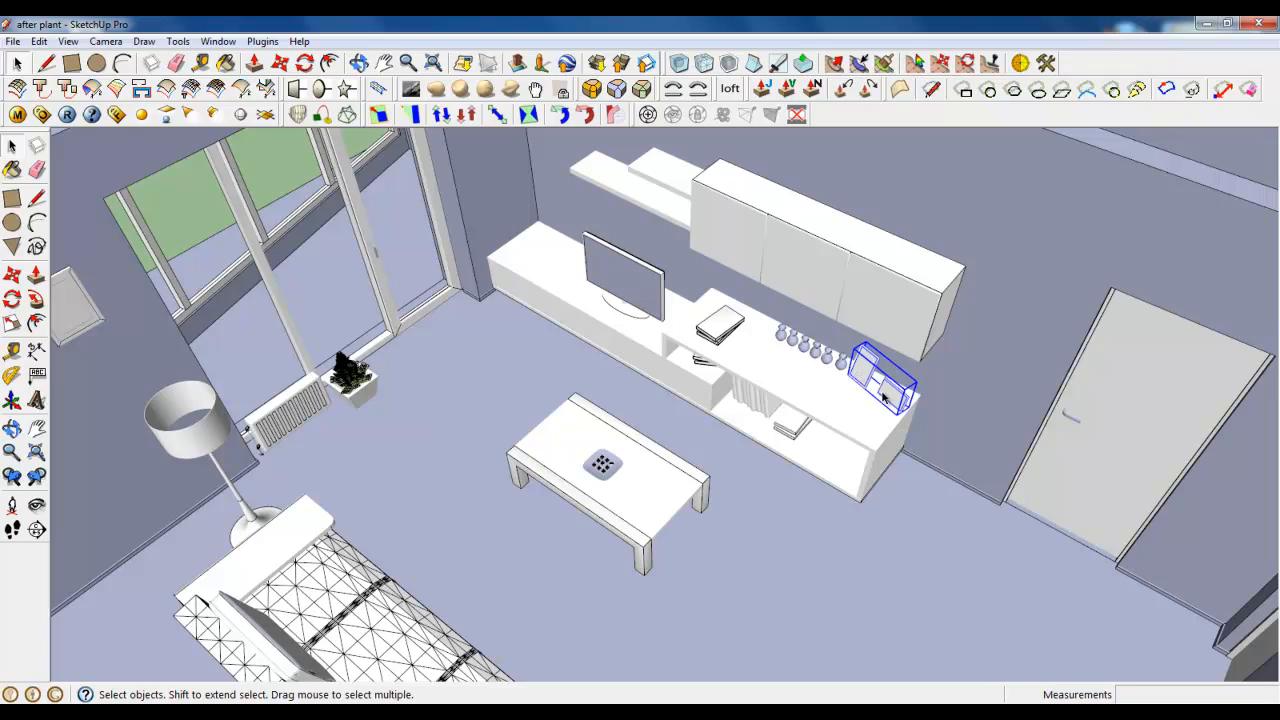
# Hide the kitchen furniture group in the apartment model.
pyautogui.scroll(-3, 883, 397)
pyautogui.scroll(3, 886, 395)
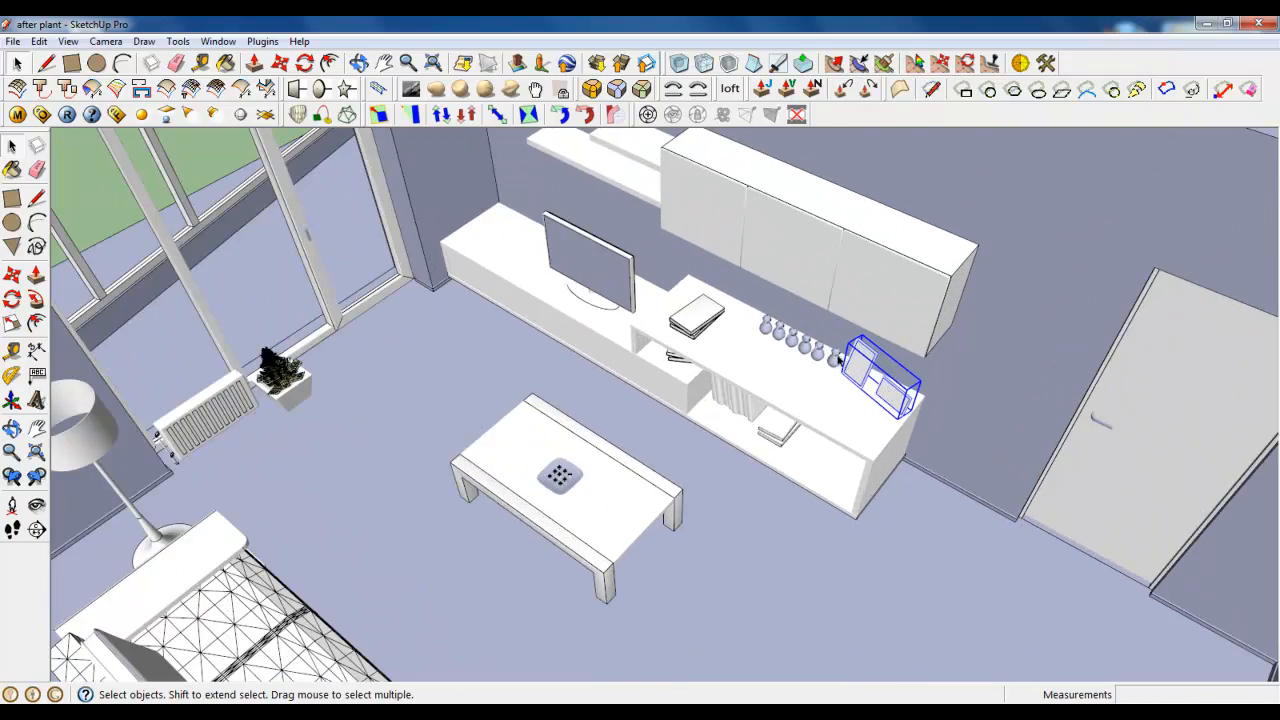
pyautogui.scroll(-8, 840, 282)
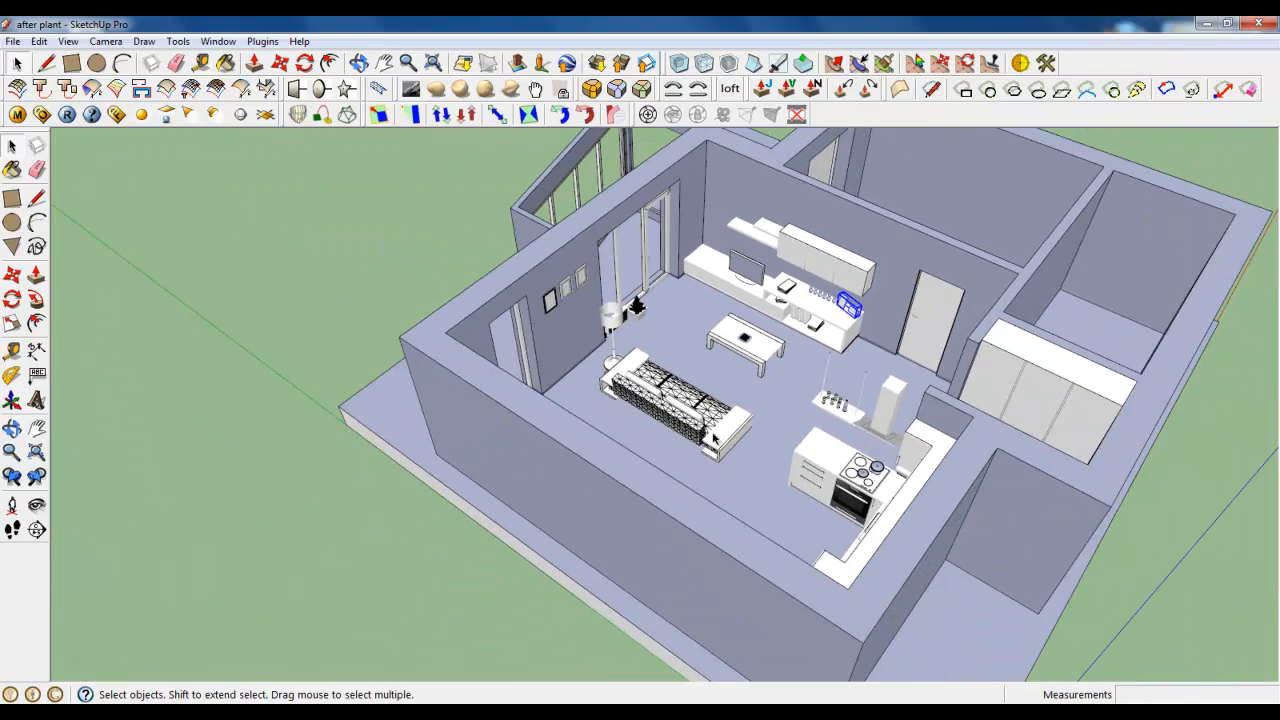
pyautogui.moveTo(960, 390); pyautogui.dragTo(1068, 432, button='middle')
pyautogui.scroll(-3, 697, 499)
pyautogui.moveTo(697, 499); pyautogui.dragTo(752, 415, button='middle')
pyautogui.scroll(3, 773, 214)
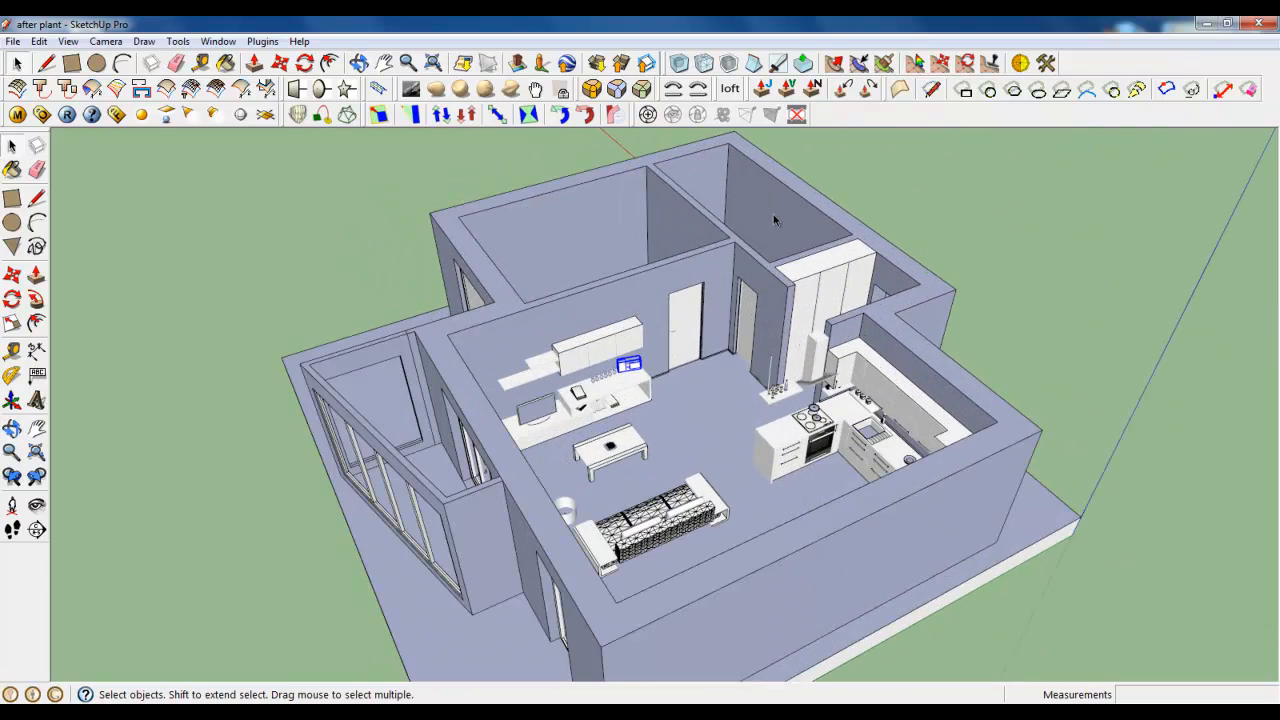
pyautogui.rightClick(613, 402)
pyautogui.click(580, 395)
pyautogui.rightClick(797, 424)
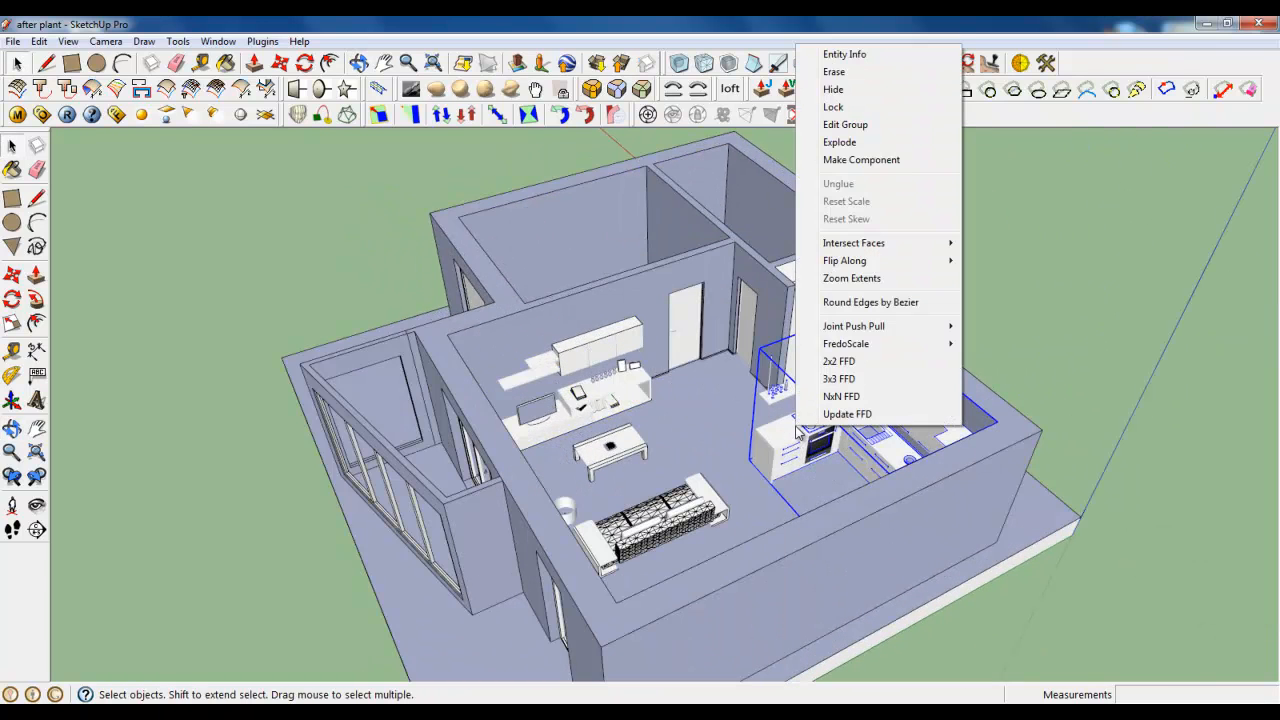
pyautogui.click(889, 96)
# Hide the sofa component in the living room.
pyautogui.moveTo(876, 401); pyautogui.dragTo(575, 457, button='middle')
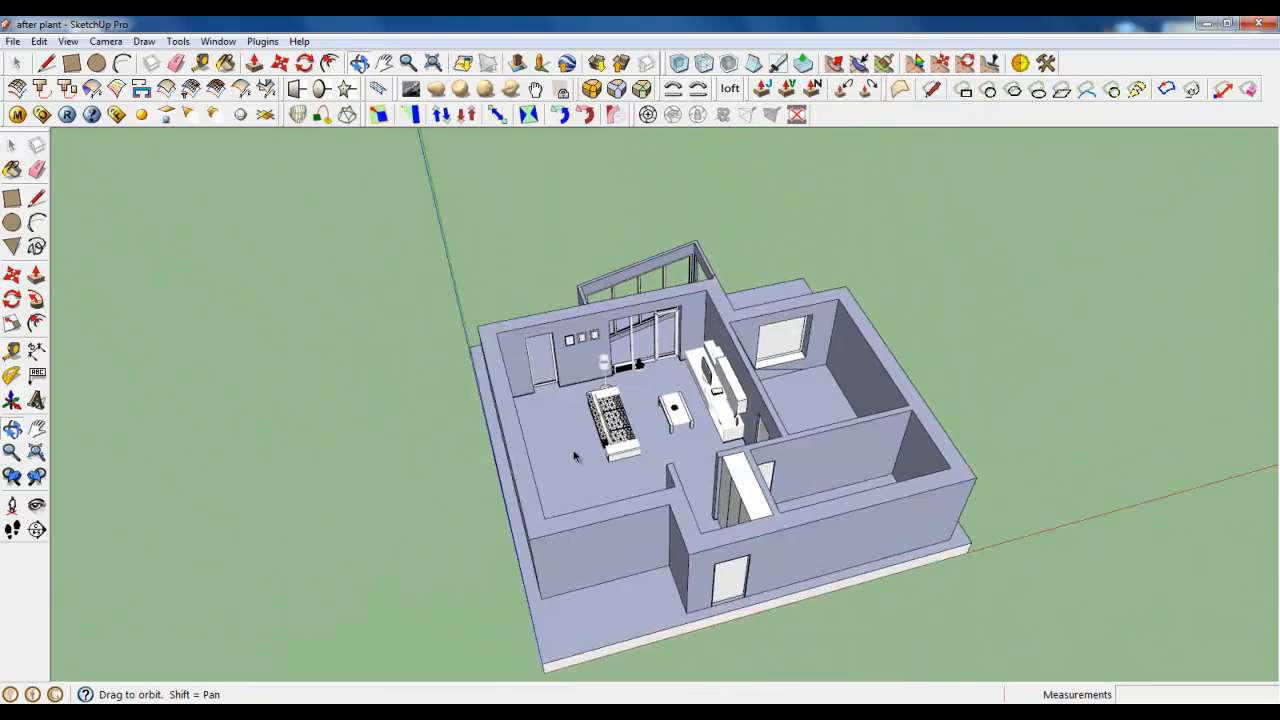
pyautogui.scroll(5, 575, 457)
pyautogui.click(610, 410)
pyautogui.rightClick(626, 390)
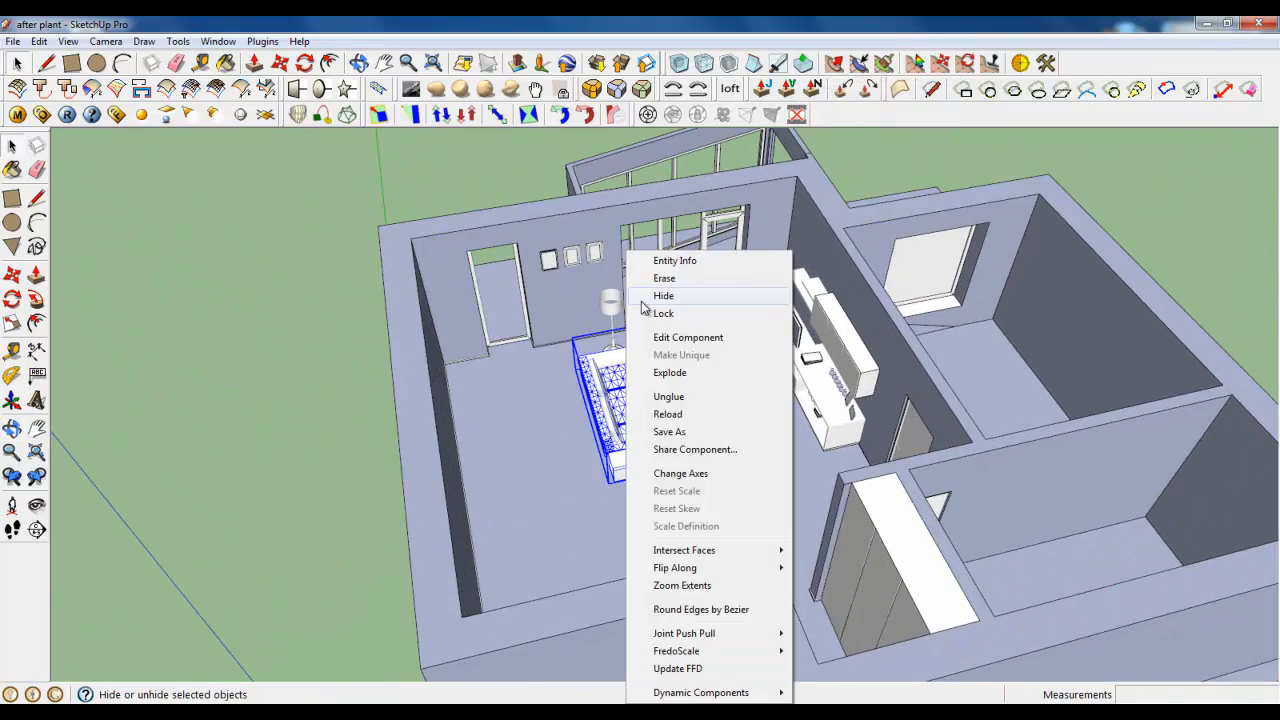
pyautogui.click(642, 301)
# Draw a small rectangle on the living room floor close to the long wall's baseboard.
pyautogui.moveTo(628, 391); pyautogui.dragTo(552, 357, button='middle')
pyautogui.scroll(2, 553, 358)
pyautogui.moveTo(868, 423); pyautogui.dragTo(738, 401, button='middle')
pyautogui.scroll(4, 738, 401)
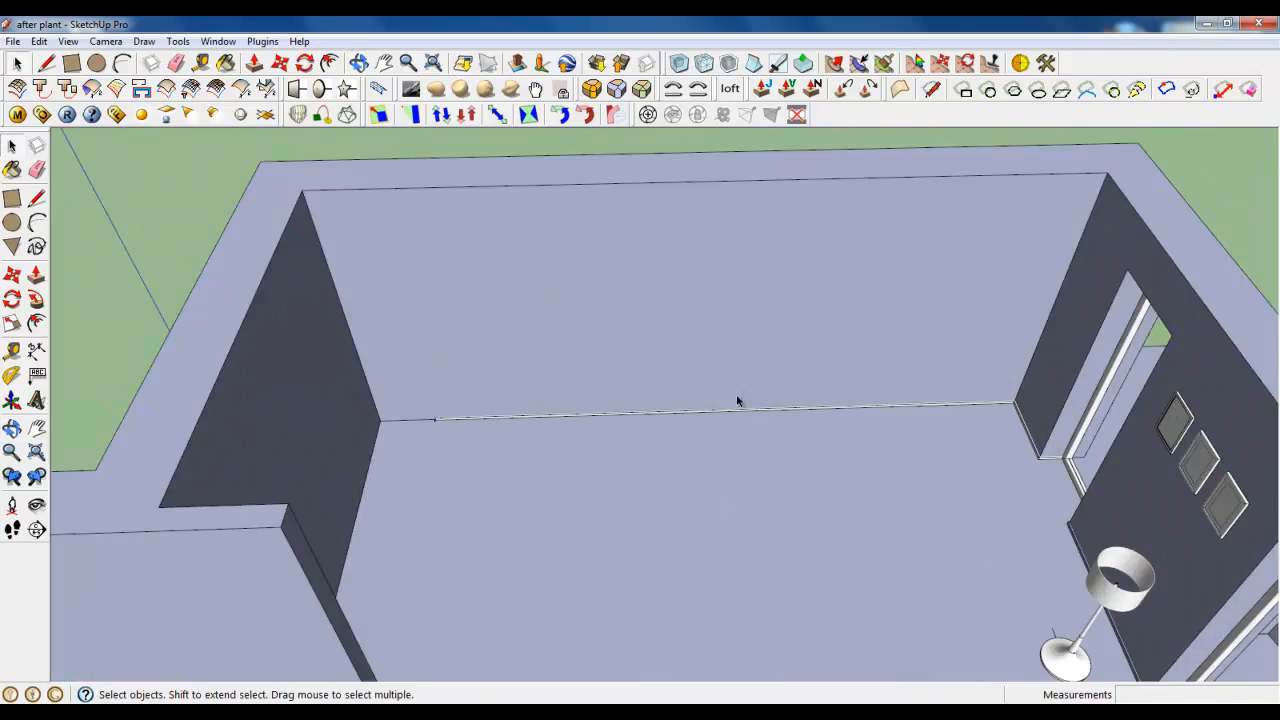
pyautogui.scroll(-2, 660, 390)
pyautogui.moveTo(589, 380); pyautogui.dragTo(753, 423, button='middle')
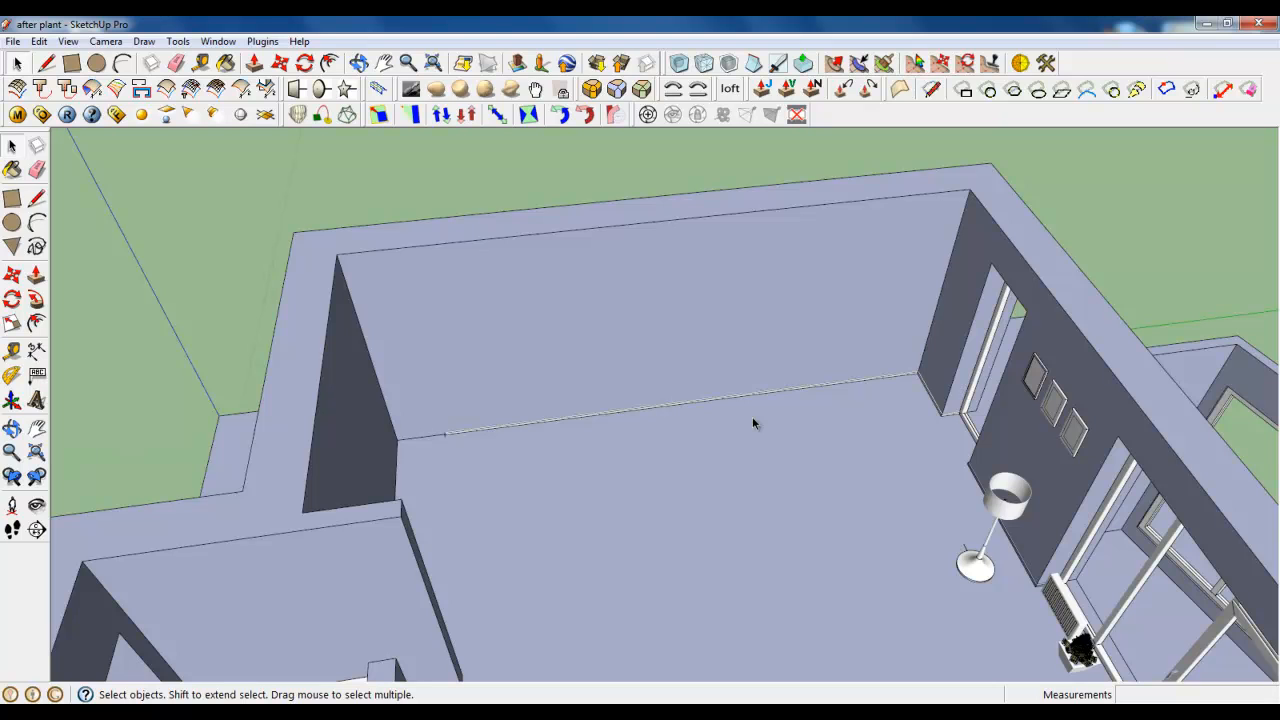
pyautogui.scroll(2, 752, 416)
pyautogui.click(76, 65)
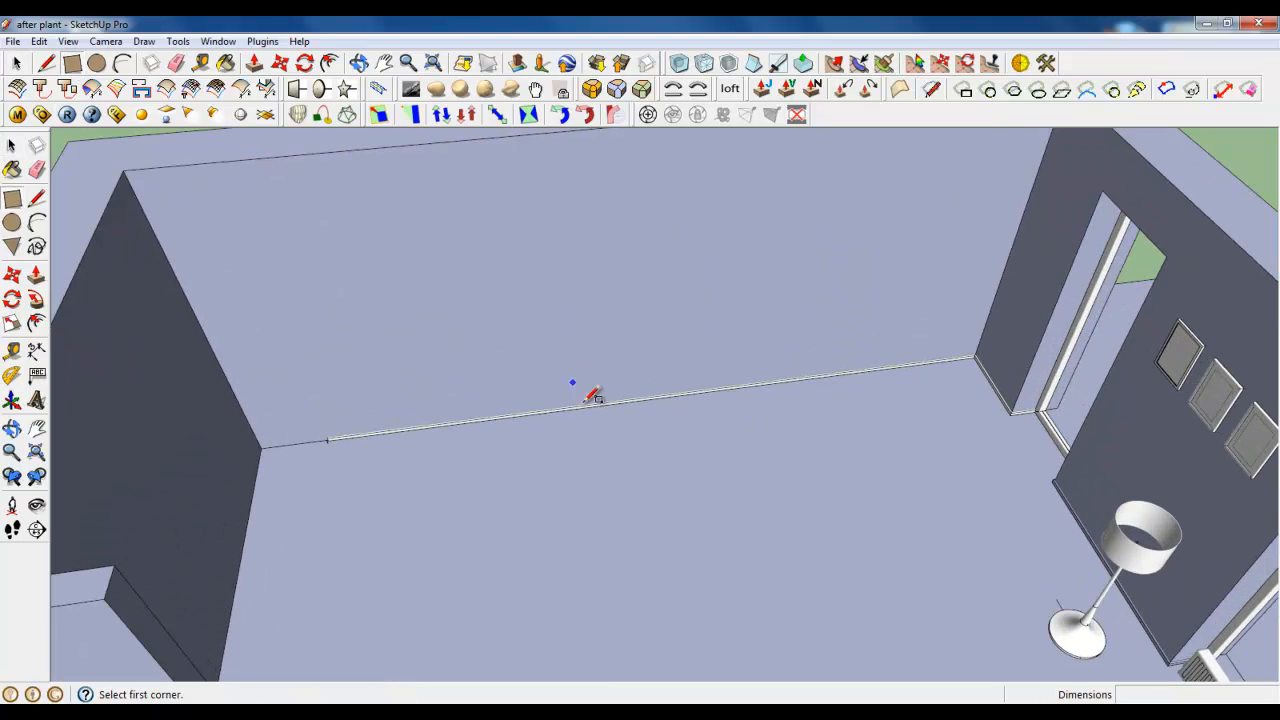
pyautogui.click(603, 423)
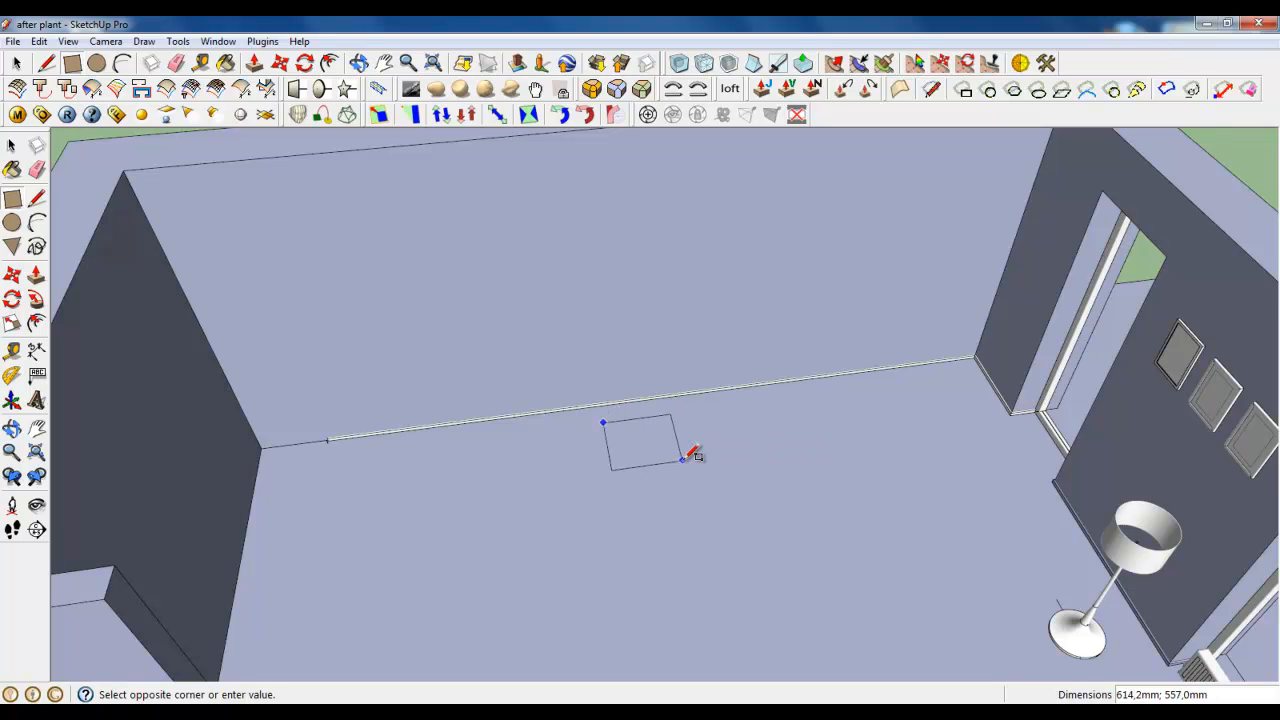
pyautogui.click(16, 64)
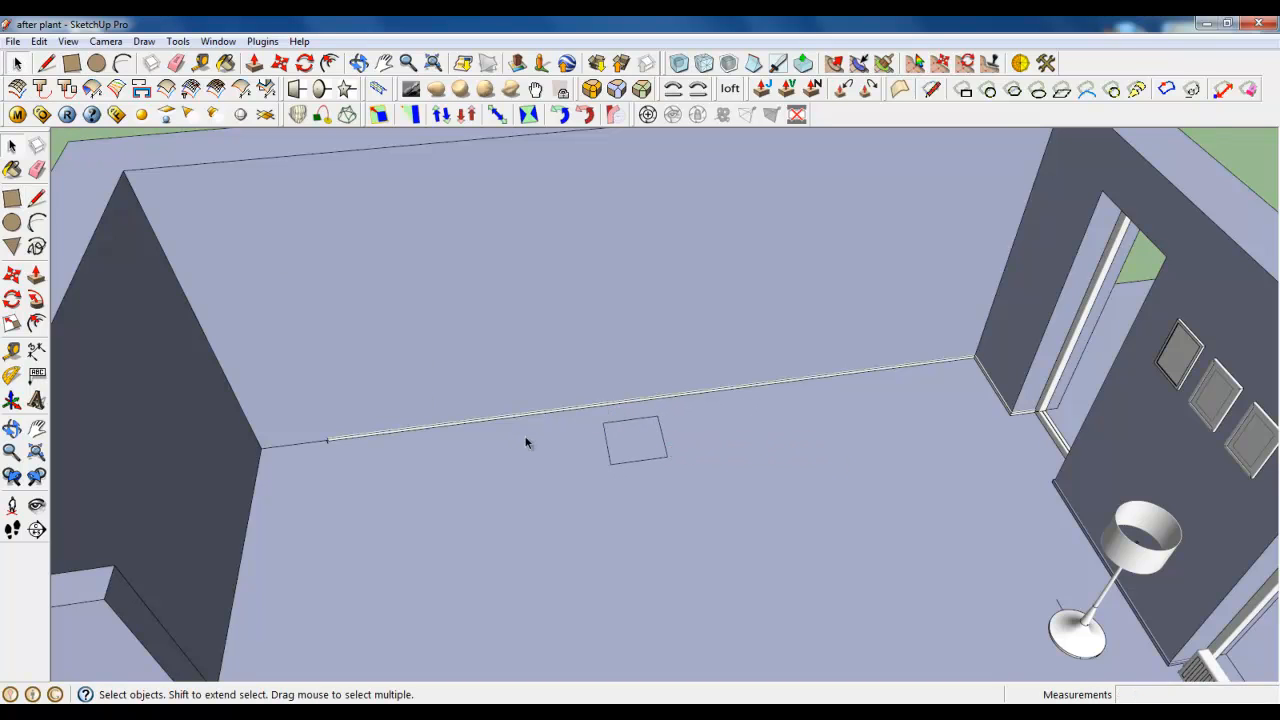
# Make the floor rectangle a group and extrude its face upward into a tall box inside that group.
pyautogui.scroll(3, 656, 433)
pyautogui.rightClick(656, 433)
pyautogui.click(712, 211)
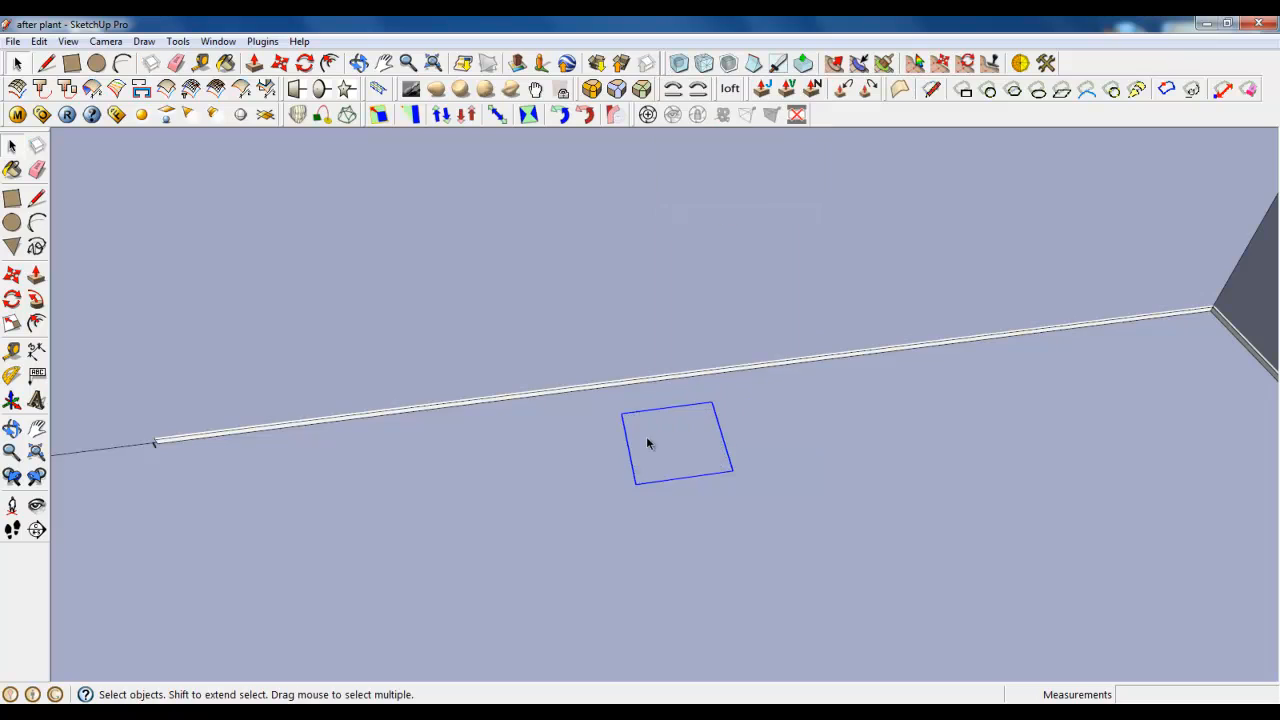
pyautogui.doubleClick(648, 443)
pyautogui.press('p')
pyautogui.moveTo(636, 447); pyautogui.dragTo(665, 255)
# Erase the box's edges so that only one upright face of it is left.
pyautogui.press('e')
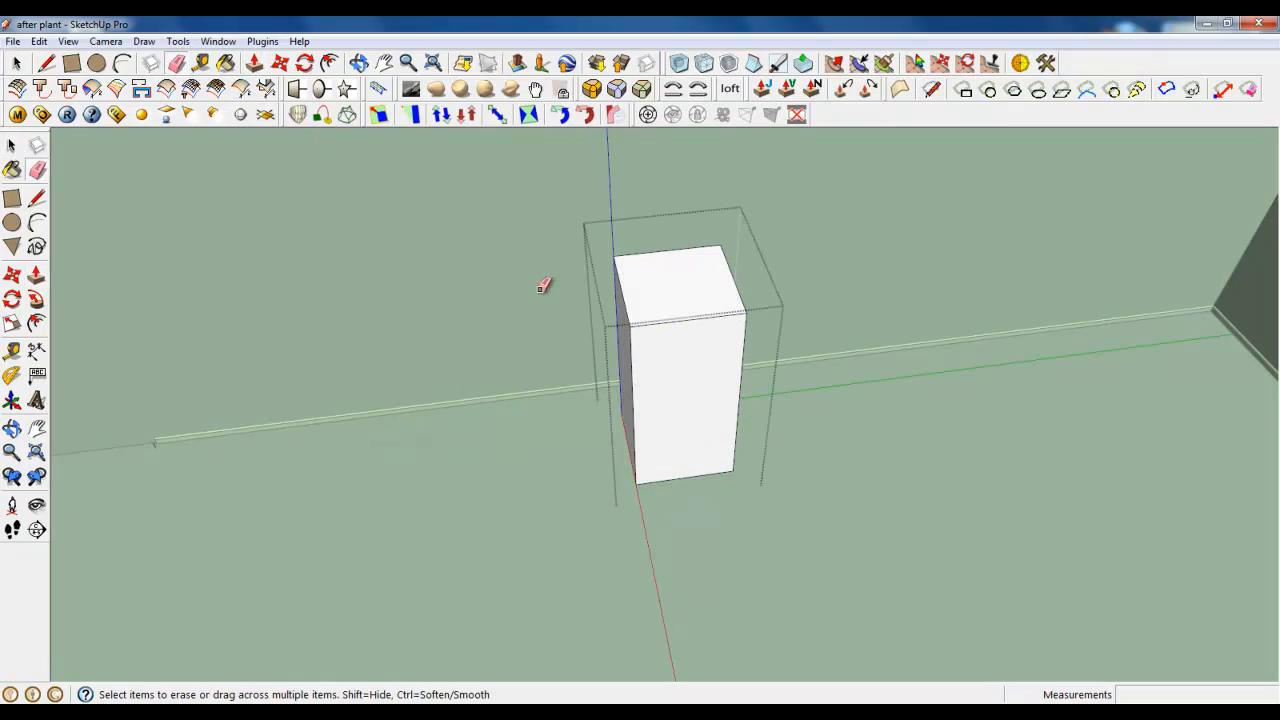
pyautogui.click(627, 299)
pyautogui.click(726, 292)
# Import the "Beautiful-Moder..." dining room reference image as a texture and apply it to the upright face.
pyautogui.moveTo(666, 363)
pyautogui.mouseDown(button='middle')
pyautogui.moveTo(709, 517)
pyautogui.moveTo(918, 458)
pyautogui.mouseUp(button='middle')
pyautogui.click(13, 41)
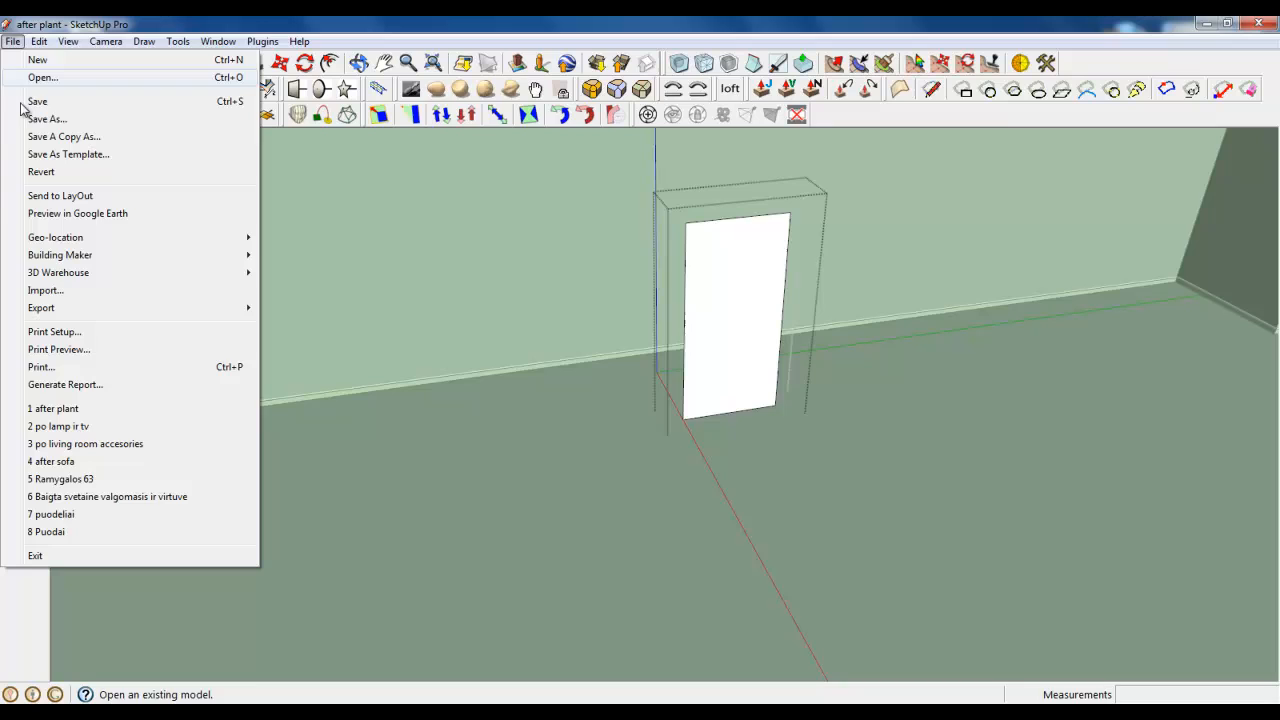
pyautogui.click(49, 286)
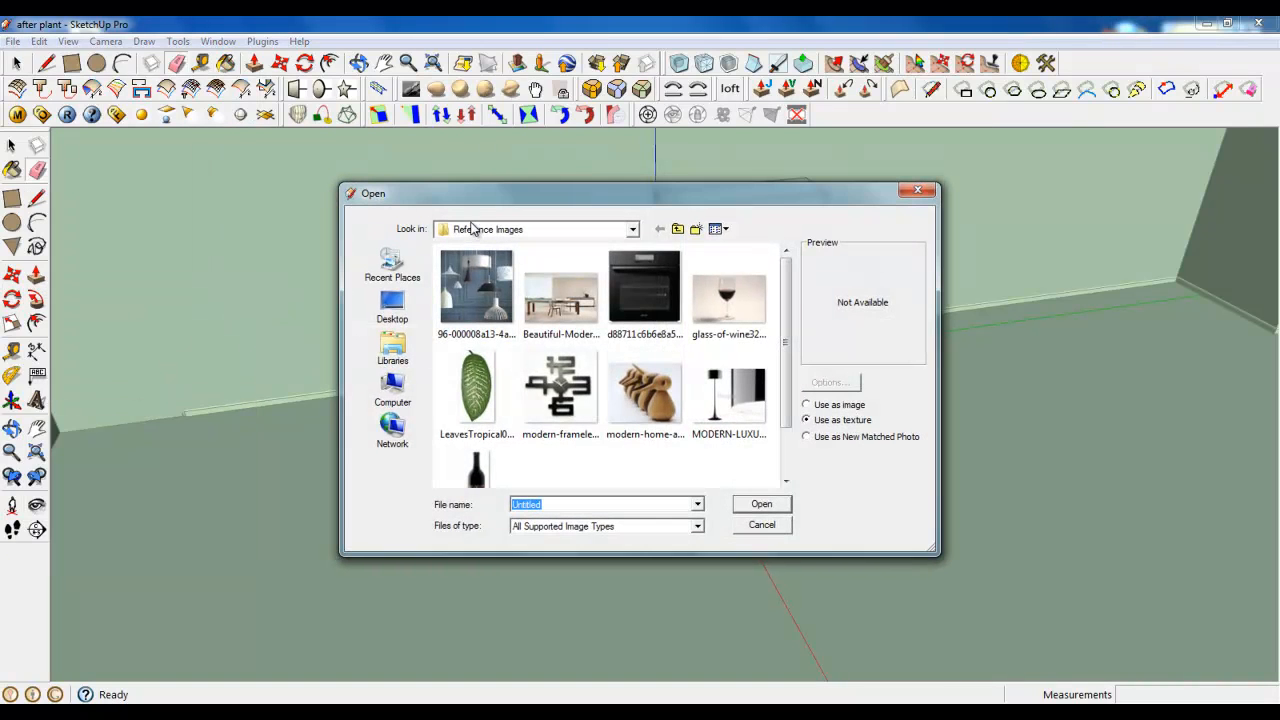
pyautogui.click(555, 315)
pyautogui.click(760, 506)
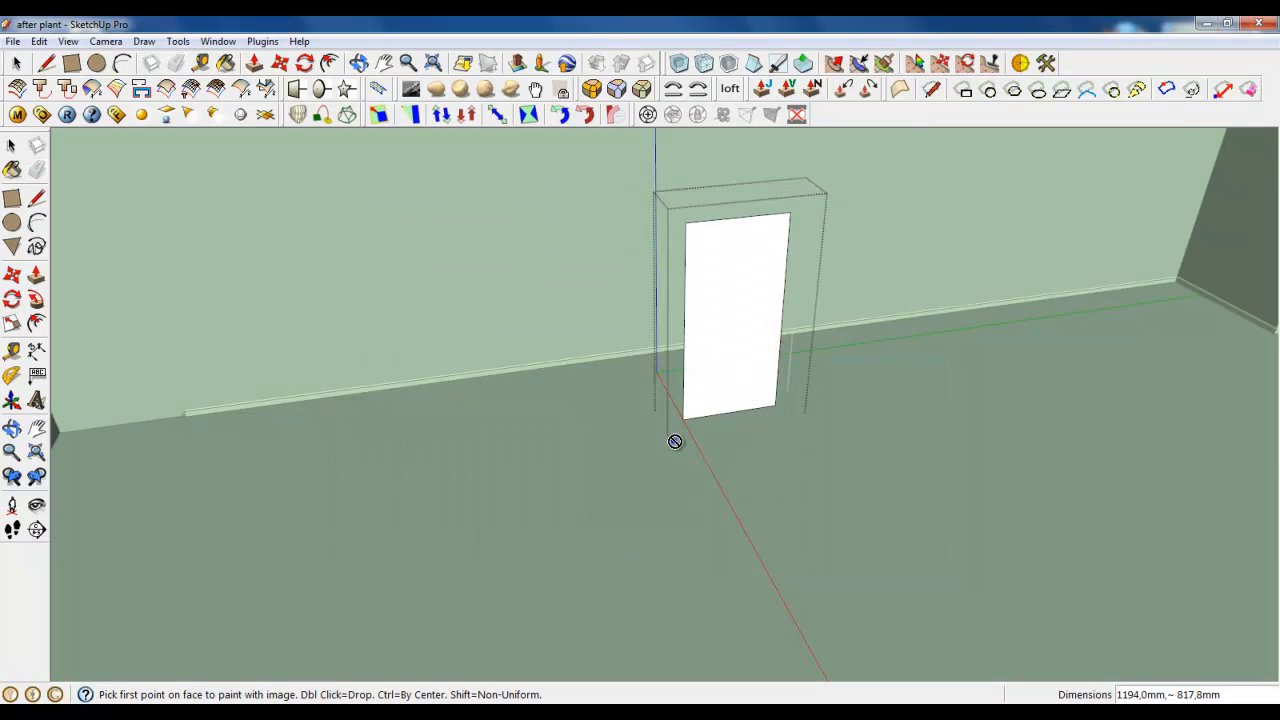
pyautogui.click(692, 411)
pyautogui.click(779, 245)
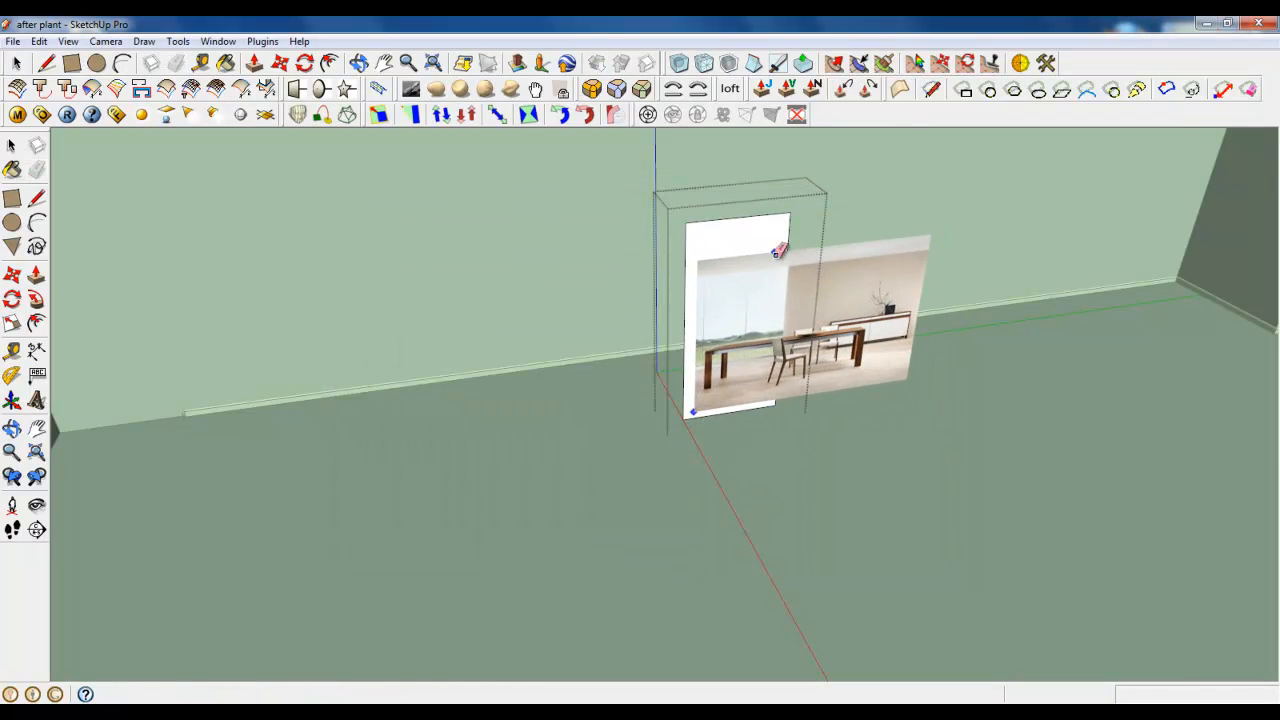
# Reposition the image texture on the face so that the front dining chair lies within it.
pyautogui.scroll(3, 740, 380)
pyautogui.rightClick(714, 333)
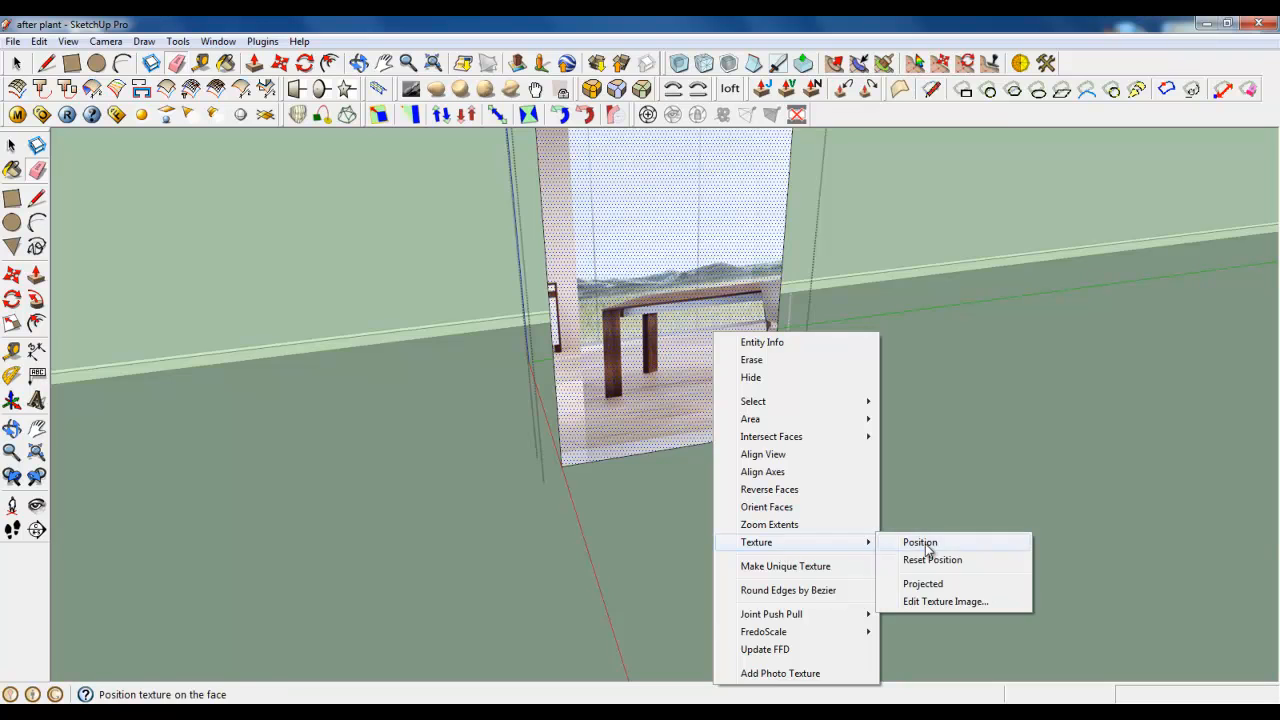
pyautogui.click(920, 539)
pyautogui.moveTo(734, 349); pyautogui.dragTo(588, 409)
pyautogui.rightClick(660, 323)
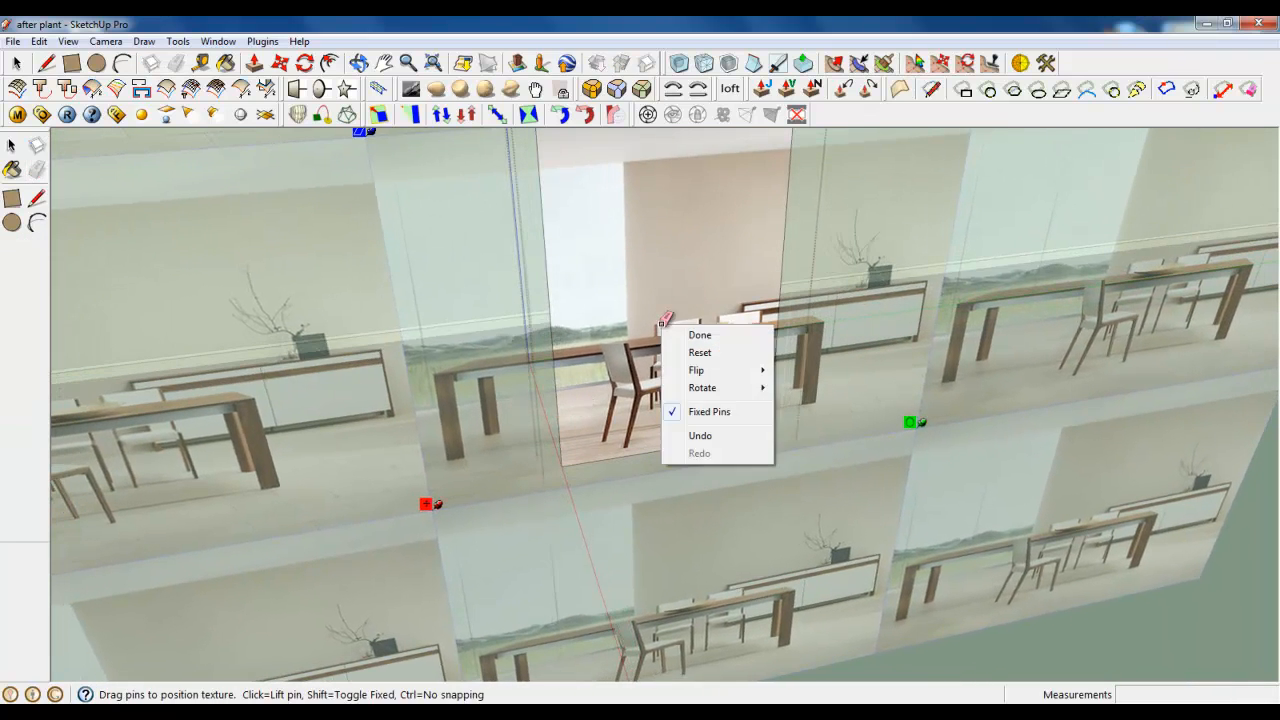
pyautogui.click(672, 335)
pyautogui.scroll(4, 655, 421)
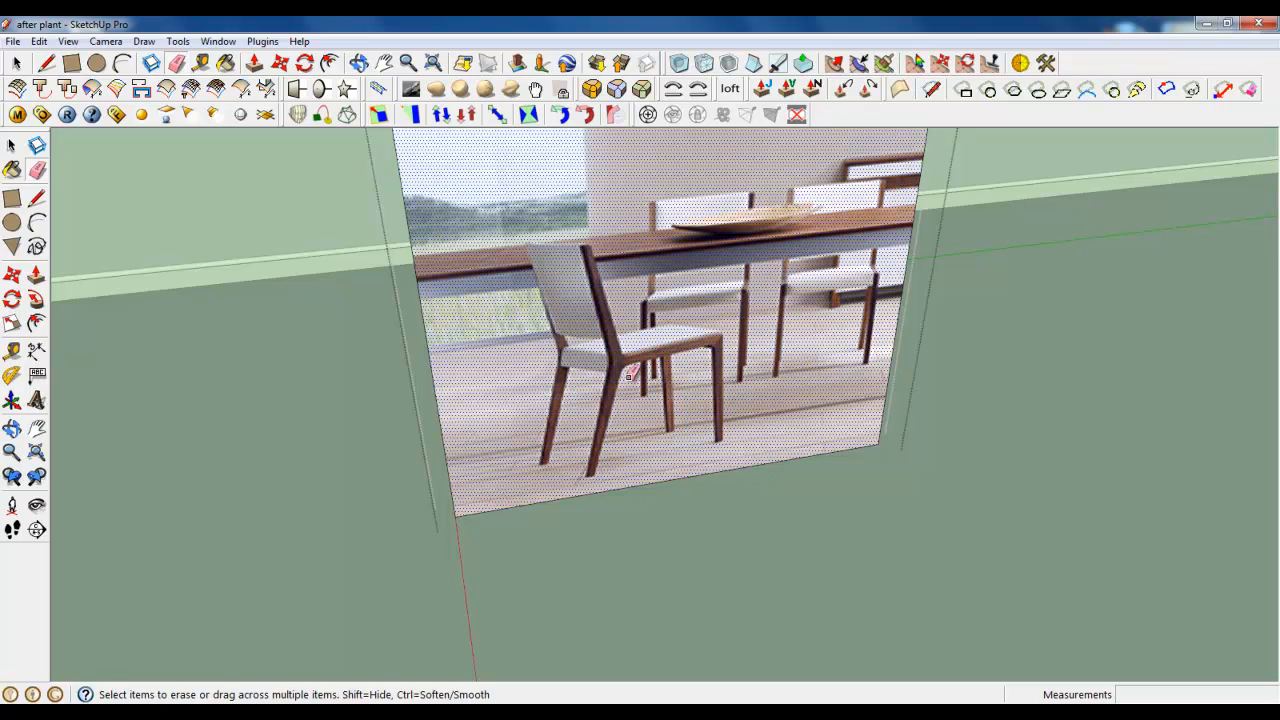
# Draw a vertical reference line up the textured face from its bottom edge beside the chair's back leg.
pyautogui.press('l')
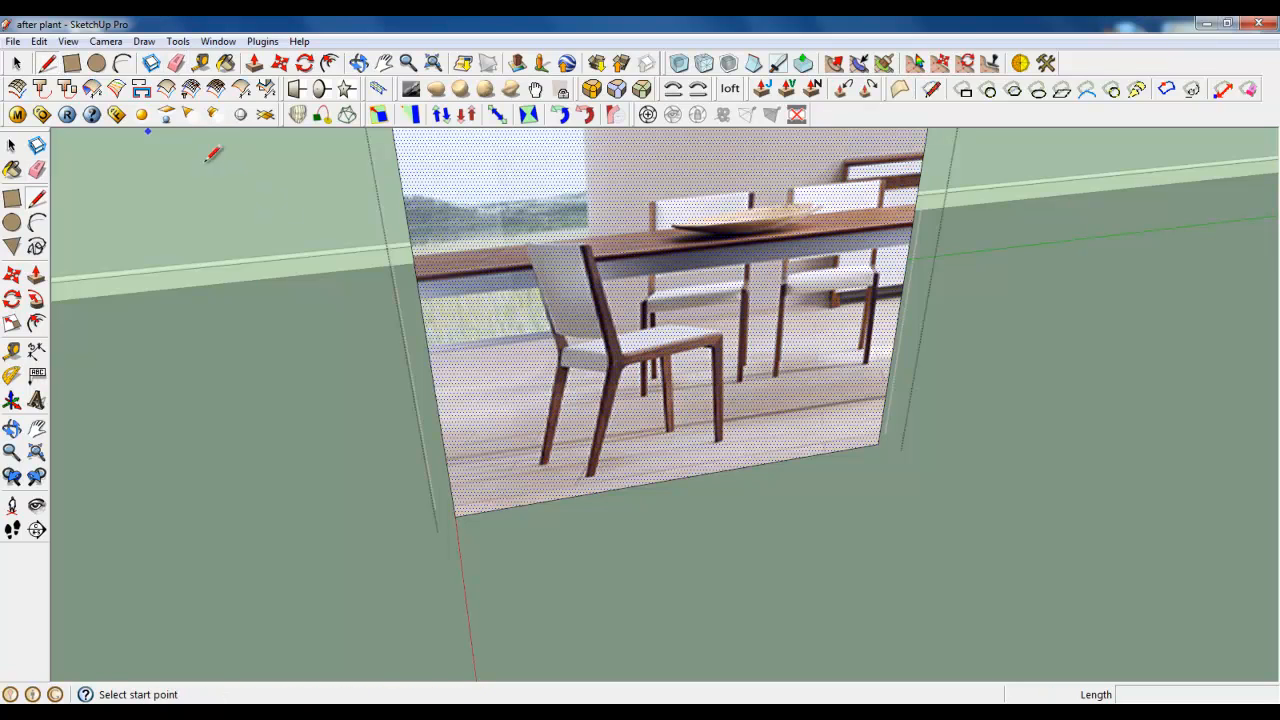
pyautogui.click(622, 487)
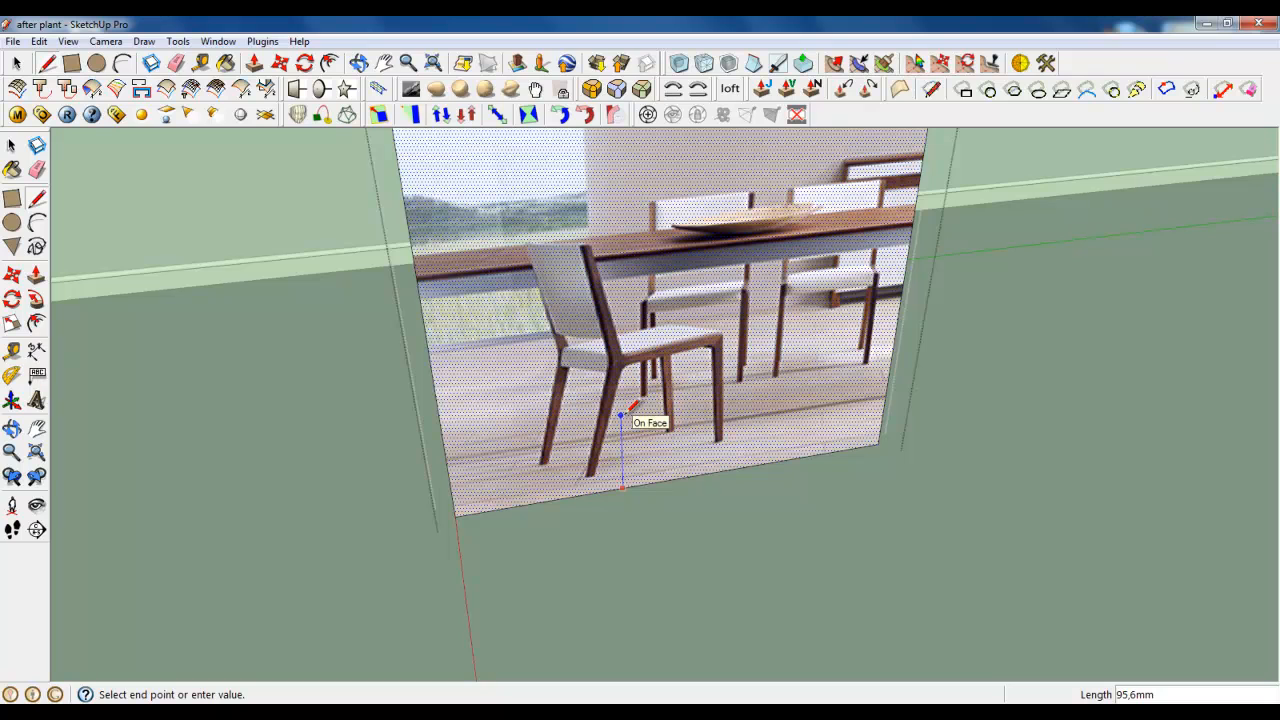
pyautogui.scroll(-4, 652, 543)
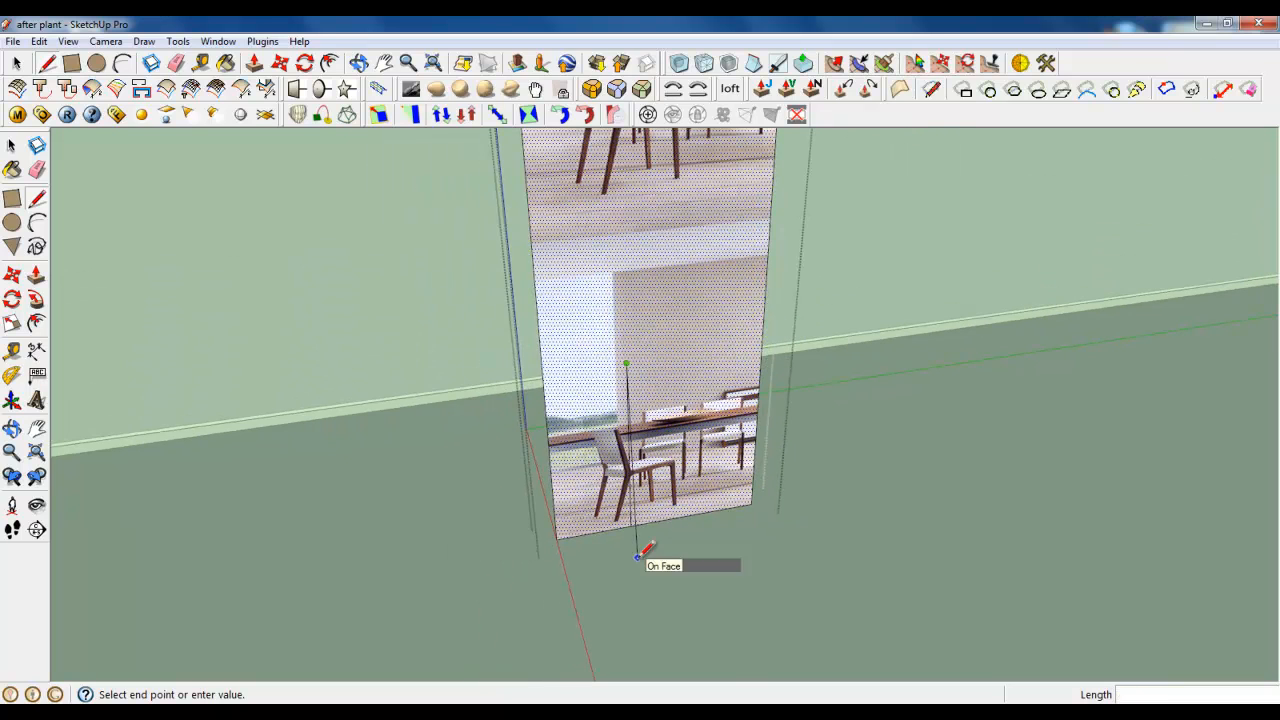
pyautogui.click(16, 63)
# Scale up and shift the image texture with its fixed pins so that the front chair fits the face beside the reference line.
pyautogui.rightClick(664, 462)
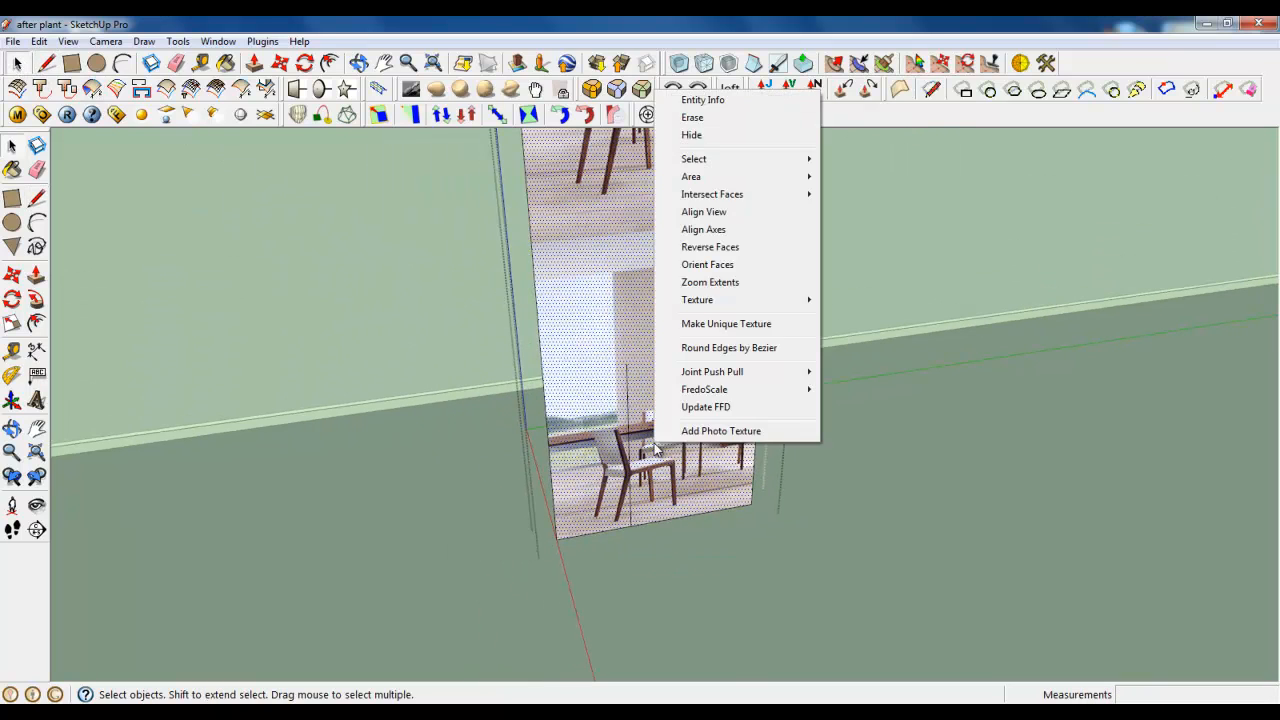
pyautogui.moveTo(710, 300)
pyautogui.click(860, 298)
pyautogui.moveTo(677, 495); pyautogui.dragTo(612, 510)
pyautogui.moveTo(838, 509); pyautogui.dragTo(957, 483)
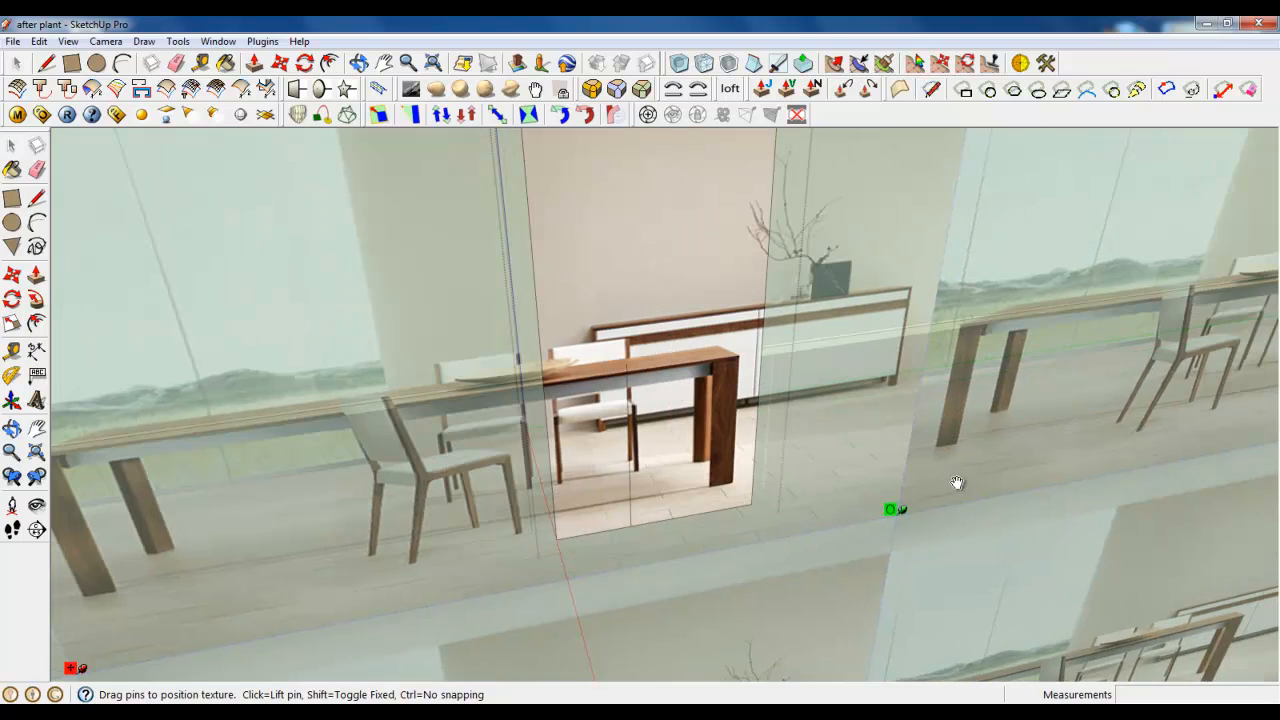
pyautogui.moveTo(896, 512); pyautogui.dragTo(1013, 486)
pyautogui.moveTo(570, 582)
pyautogui.mouseDown()
pyautogui.moveTo(706, 560)
pyautogui.moveTo(547, 590)
pyautogui.mouseUp()
pyautogui.scroll(-1, 366, 594)
pyautogui.moveTo(988, 489); pyautogui.dragTo(954, 504)
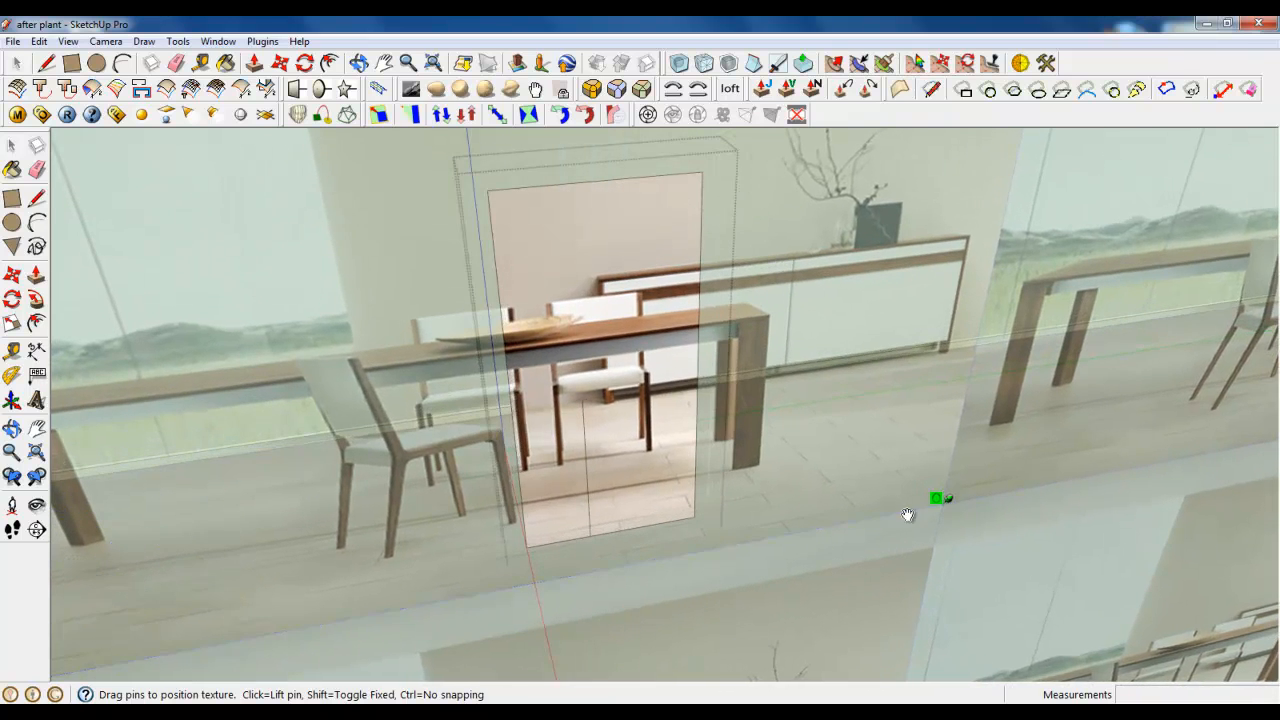
pyautogui.moveTo(575, 556); pyautogui.dragTo(702, 520)
pyautogui.rightClick(604, 472)
pyautogui.click(644, 482)
# Trace the seat-side edge of the front chair's back leg with a straight line from its foot up to the seat rail curve.
pyautogui.scroll(-3, 714, 491)
pyautogui.scroll(4, 586, 528)
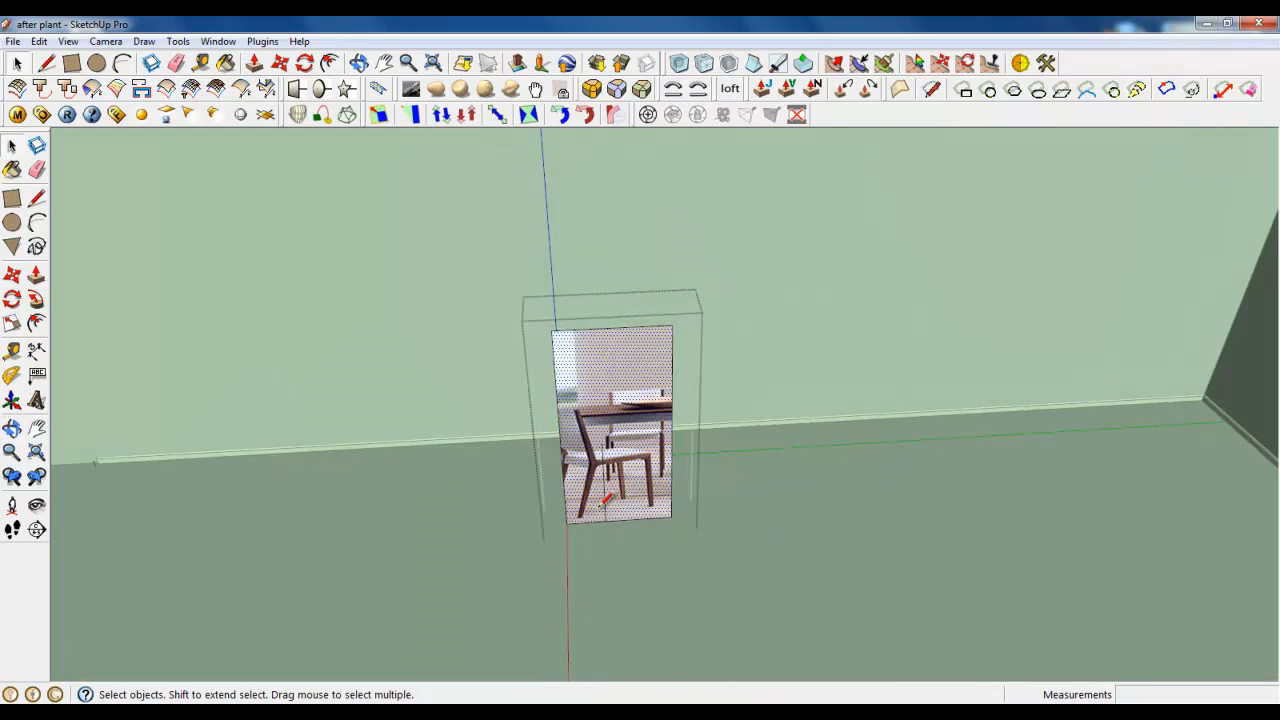
pyautogui.click(46, 63)
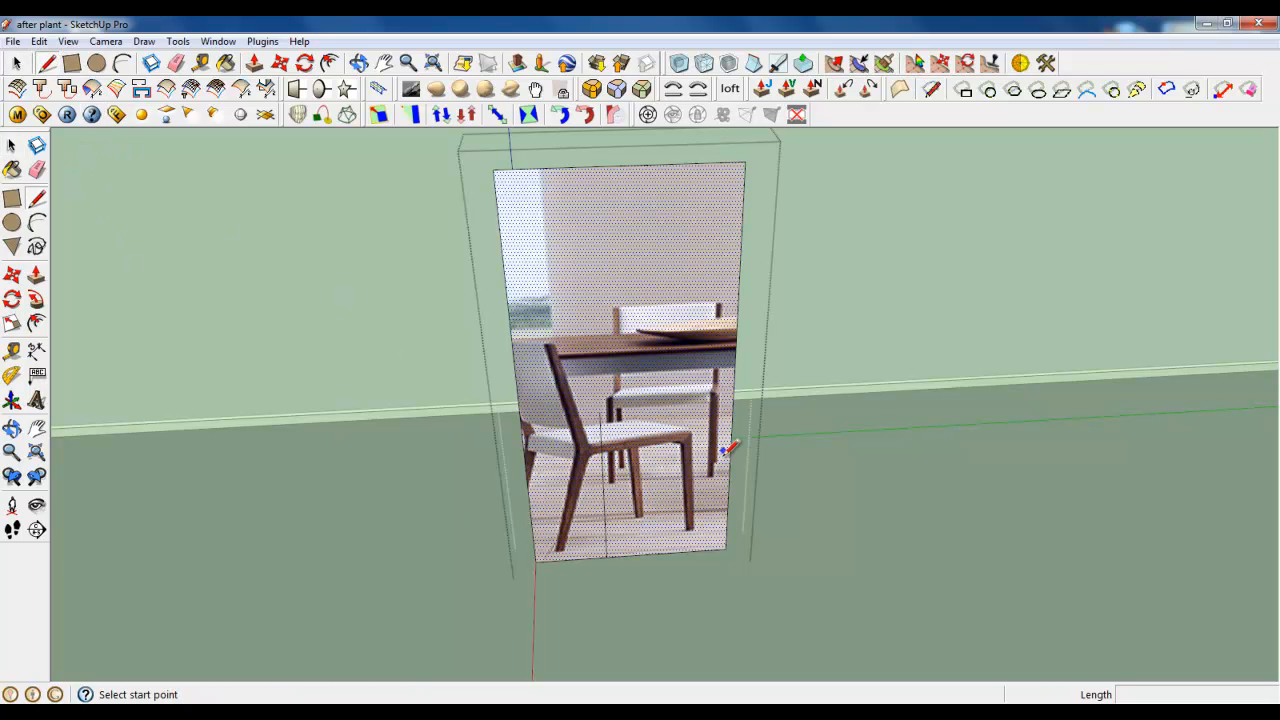
pyautogui.scroll(3, 600, 551)
pyautogui.scroll(3, 547, 561)
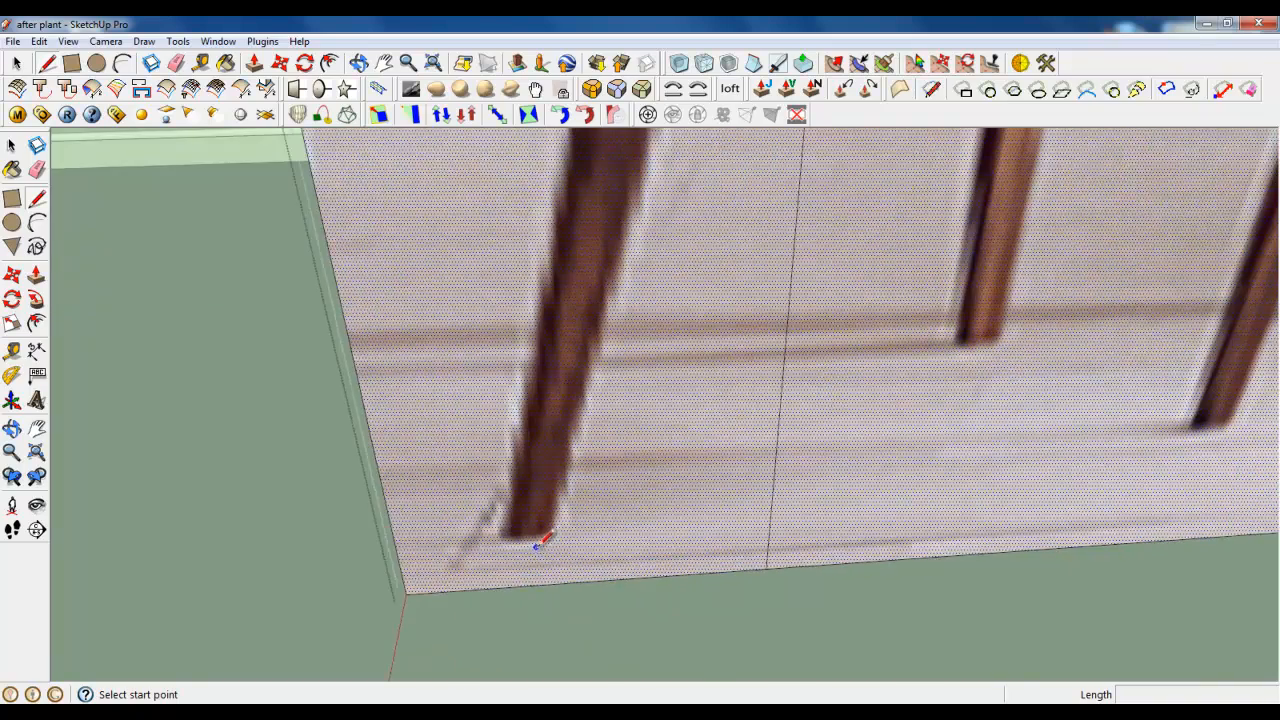
pyautogui.scroll(-3, 537, 531)
pyautogui.scroll(3, 571, 534)
pyautogui.click(560, 537)
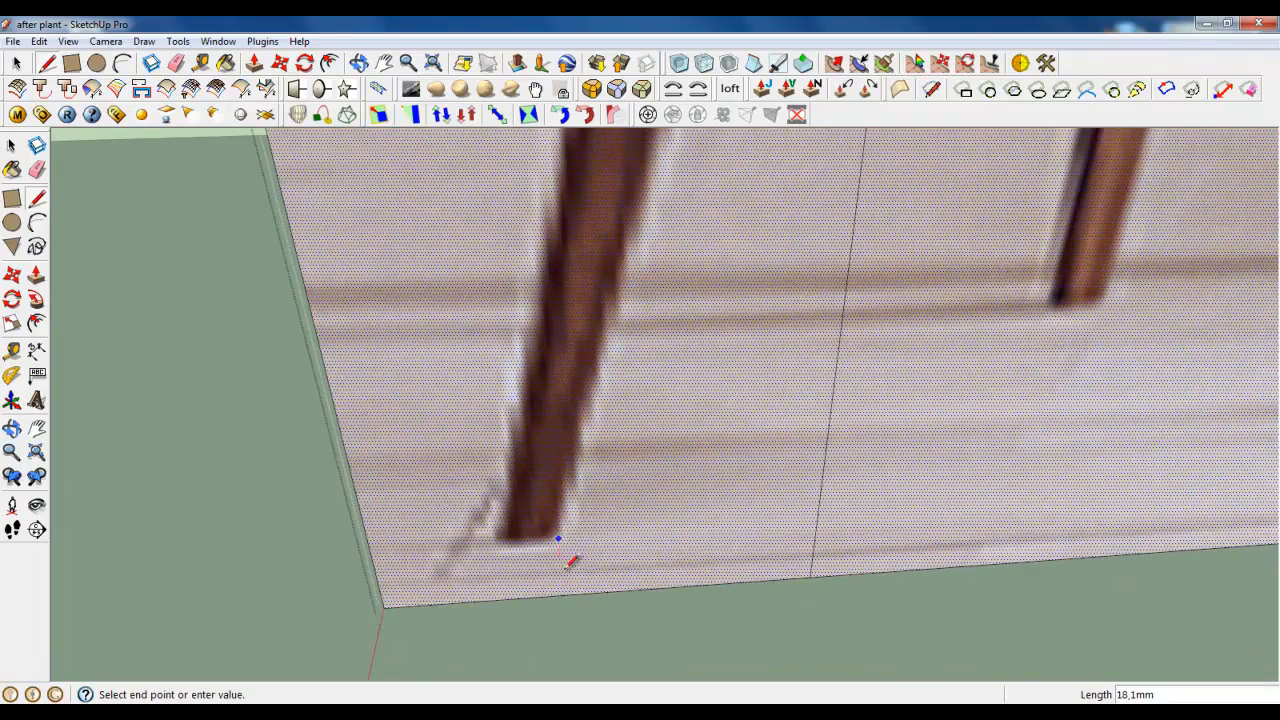
pyautogui.scroll(-2, 571, 540)
pyautogui.scroll(1, 617, 337)
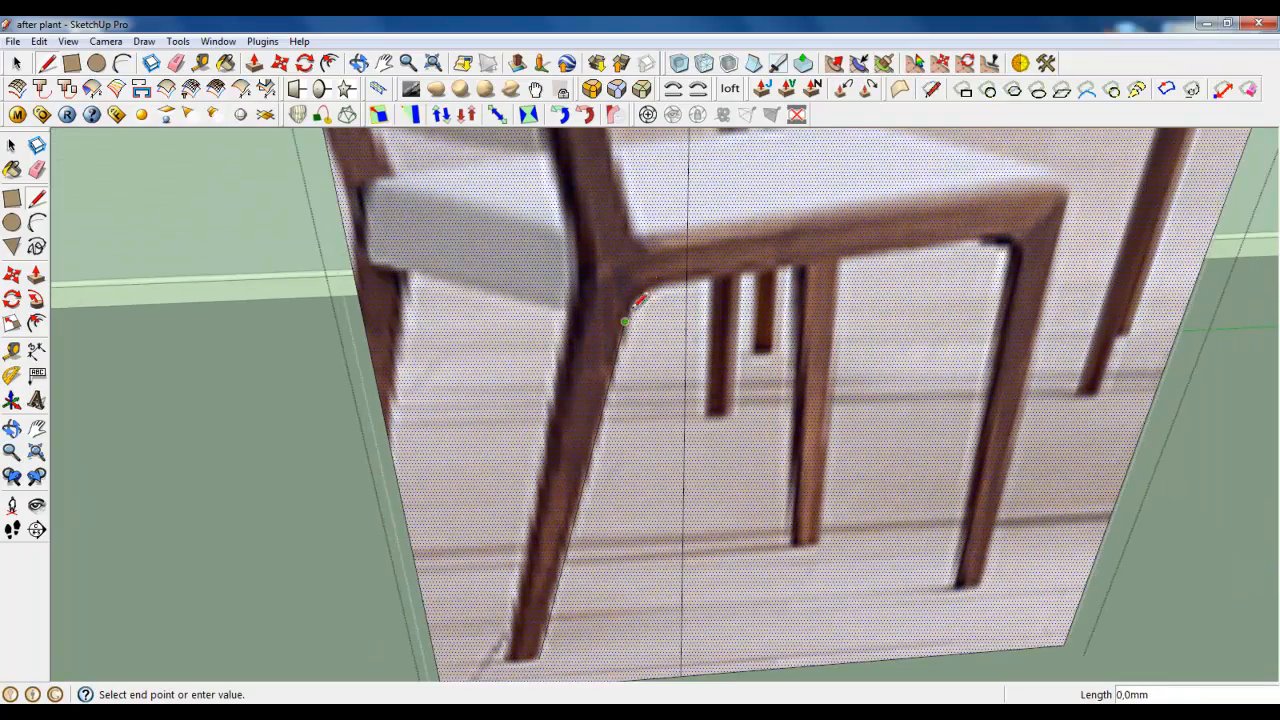
pyautogui.scroll(-2, 626, 320)
pyautogui.click(71, 63)
# Trace the outer edge of the same back leg with a straight line from its foot up to just below the seat.
pyautogui.click(46, 63)
pyautogui.scroll(4, 545, 532)
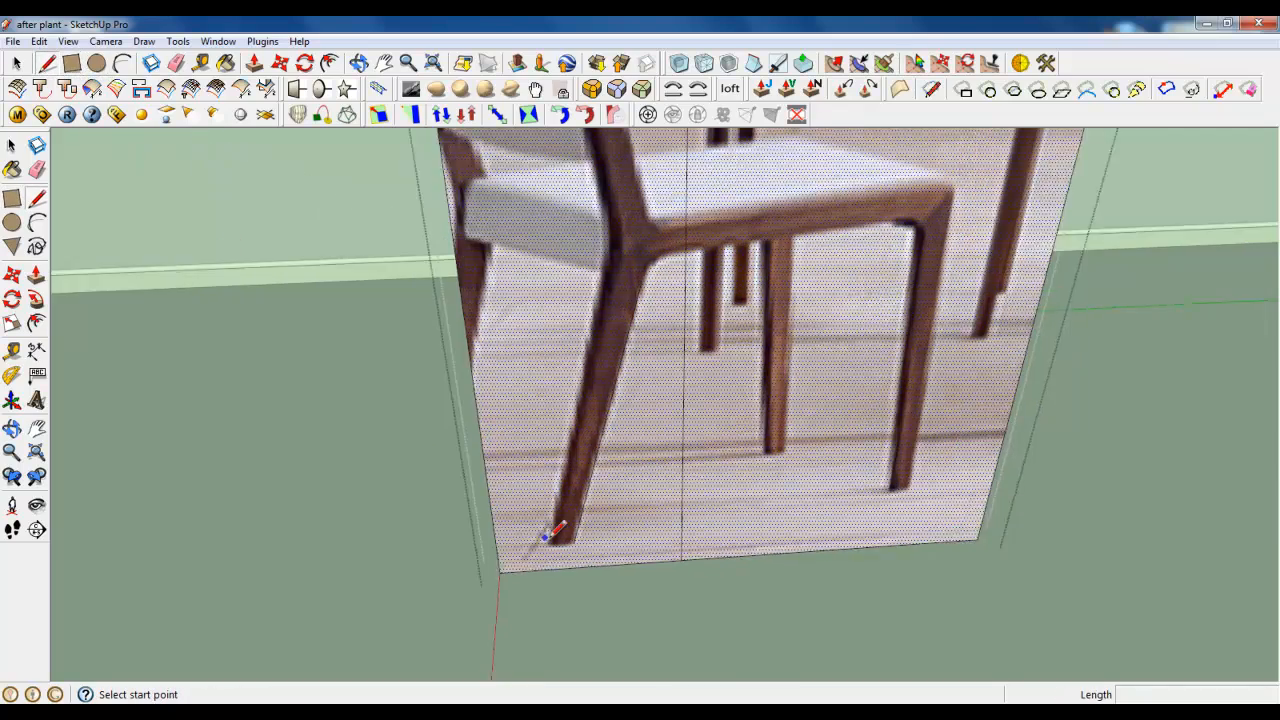
pyautogui.click(551, 533)
pyautogui.scroll(-4, 548, 545)
pyautogui.scroll(2, 614, 291)
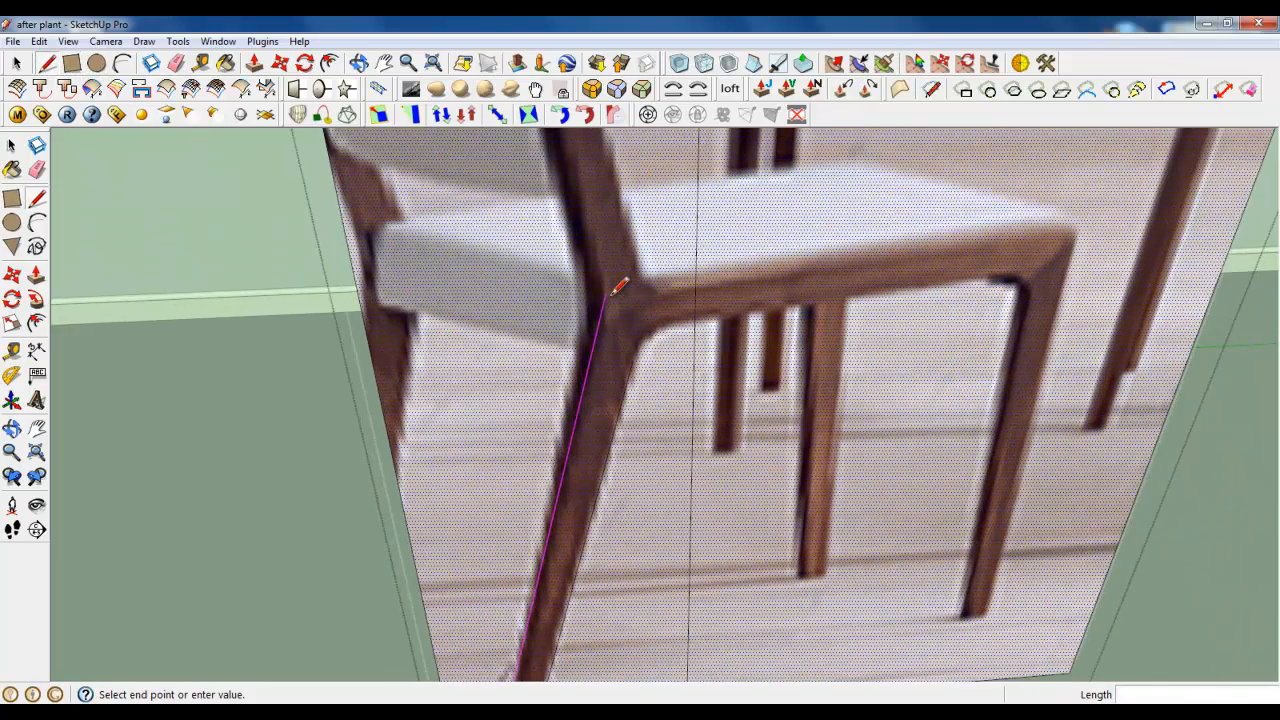
pyautogui.click(589, 361)
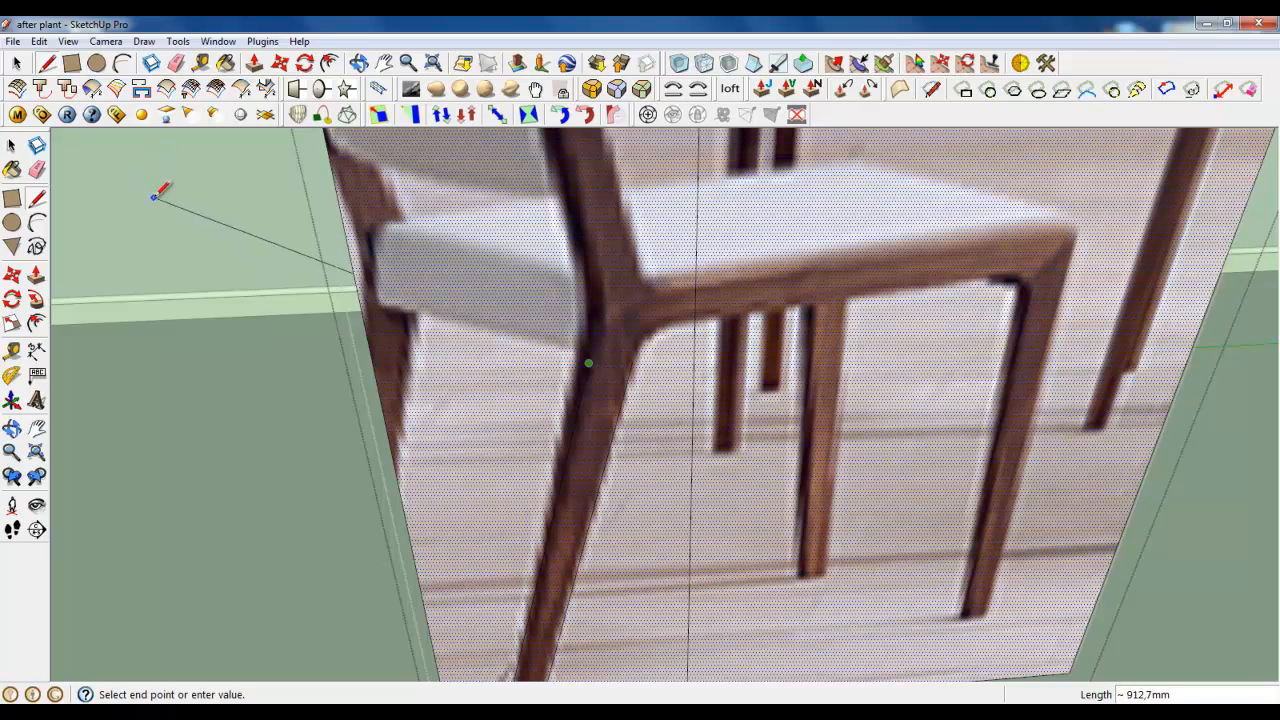
# Erase the vertical reference line from the textured face beside the chair's back leg.
pyautogui.click(120, 64)
pyautogui.scroll(-3, 171, 266)
pyautogui.scroll(6, 371, 286)
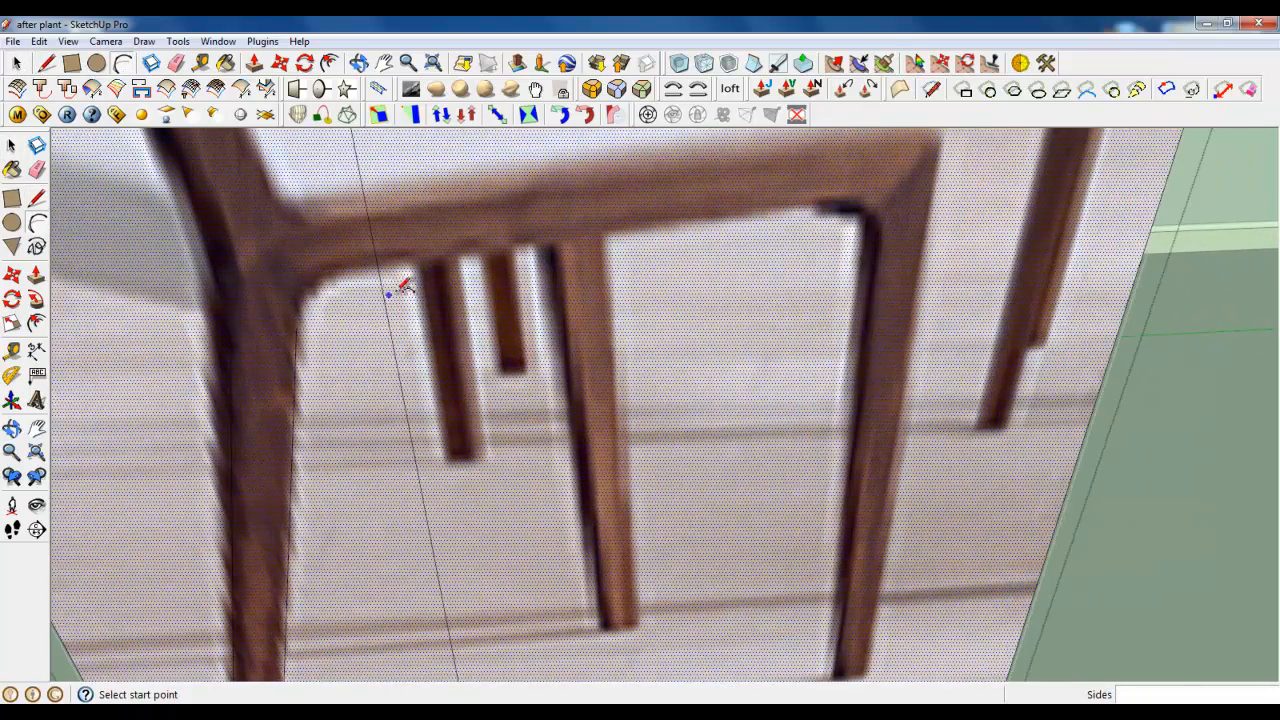
pyautogui.rightClick(389, 292)
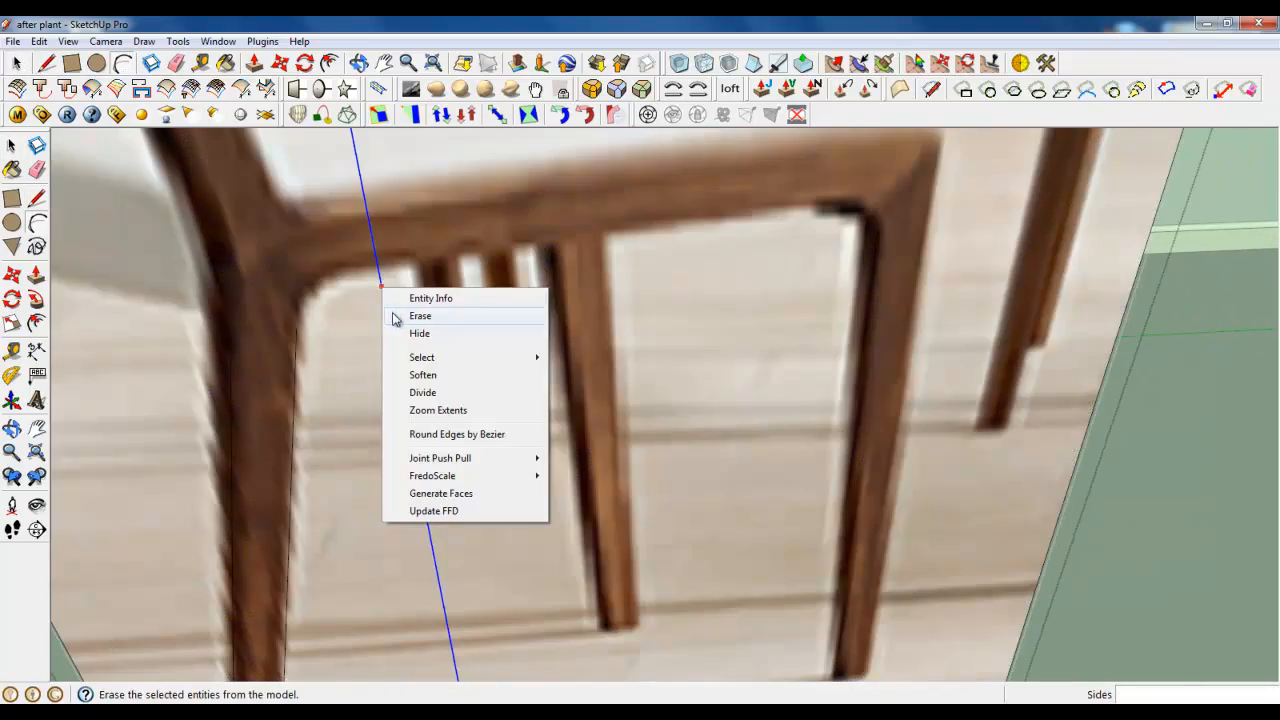
pyautogui.click(415, 316)
# Trace the curved inner corner from the back leg's edge to the seat rail's underside with an arc spanning about 48 mm.
pyautogui.click(296, 327)
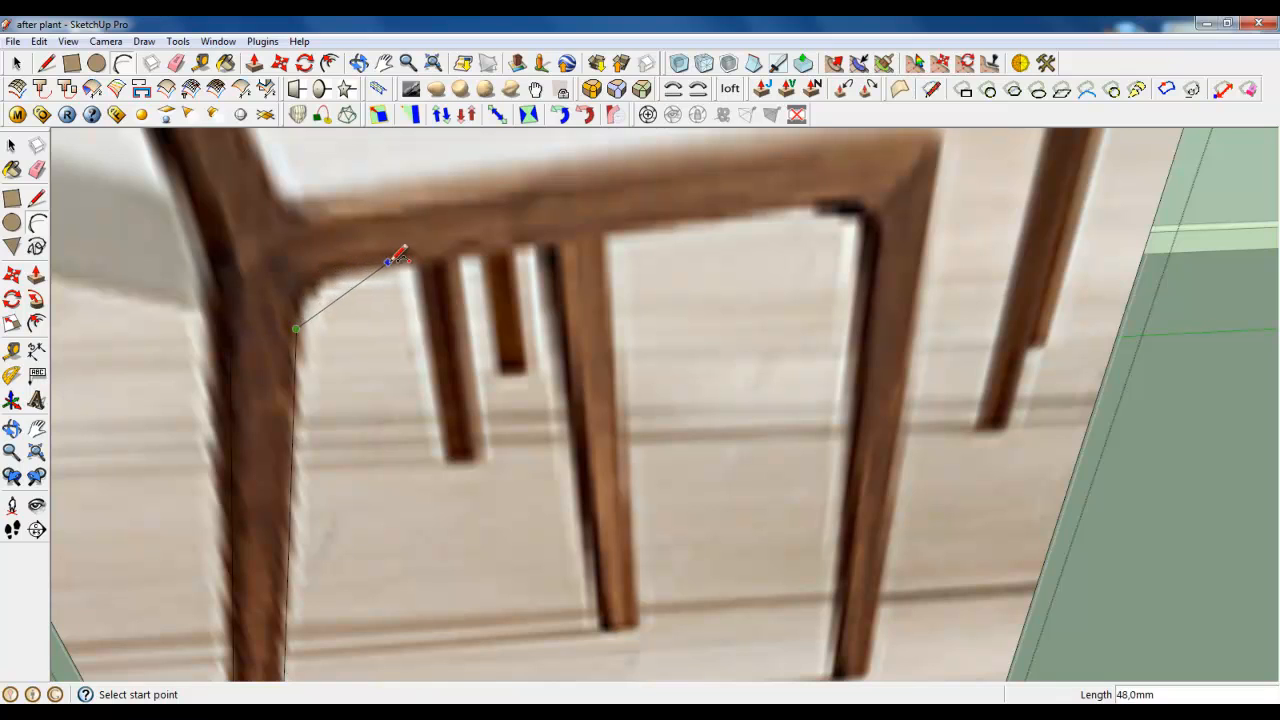
pyautogui.click(389, 262)
pyautogui.click(316, 280)
# Trace the underside of the seat rail with a straight line from the back-leg arc to the front leg's inner corner.
pyautogui.press('l')
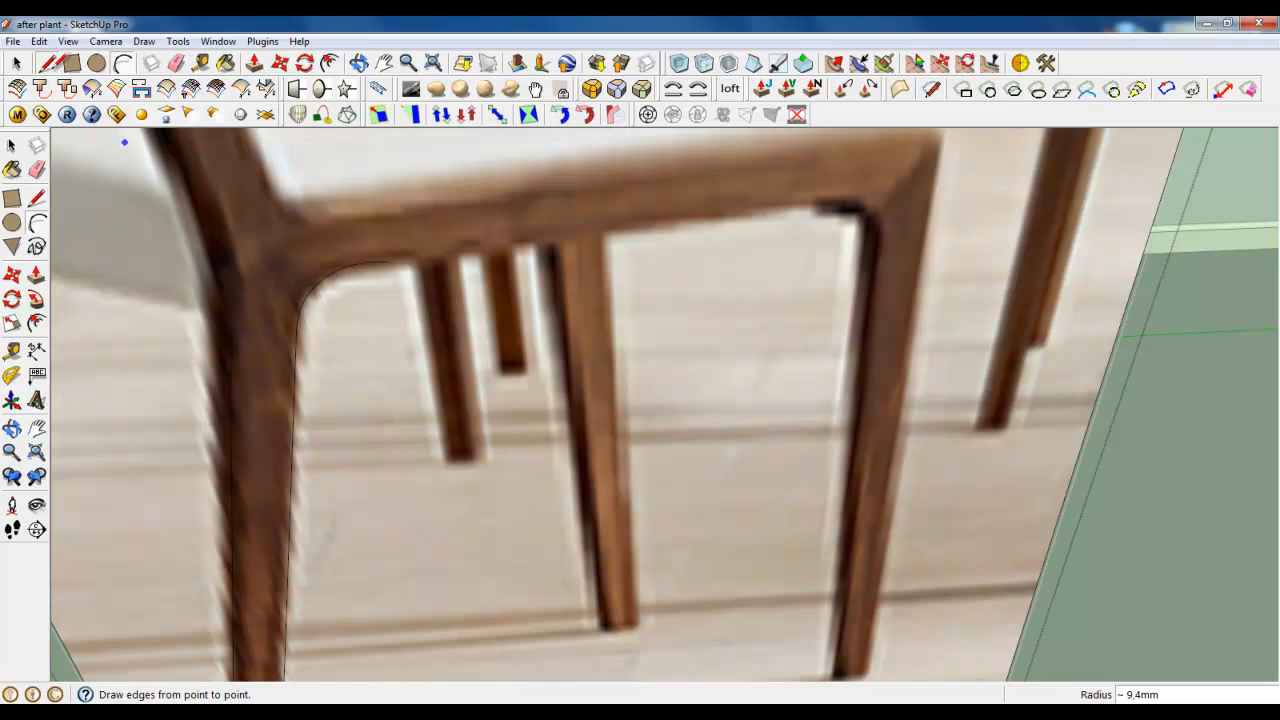
pyautogui.click(366, 262)
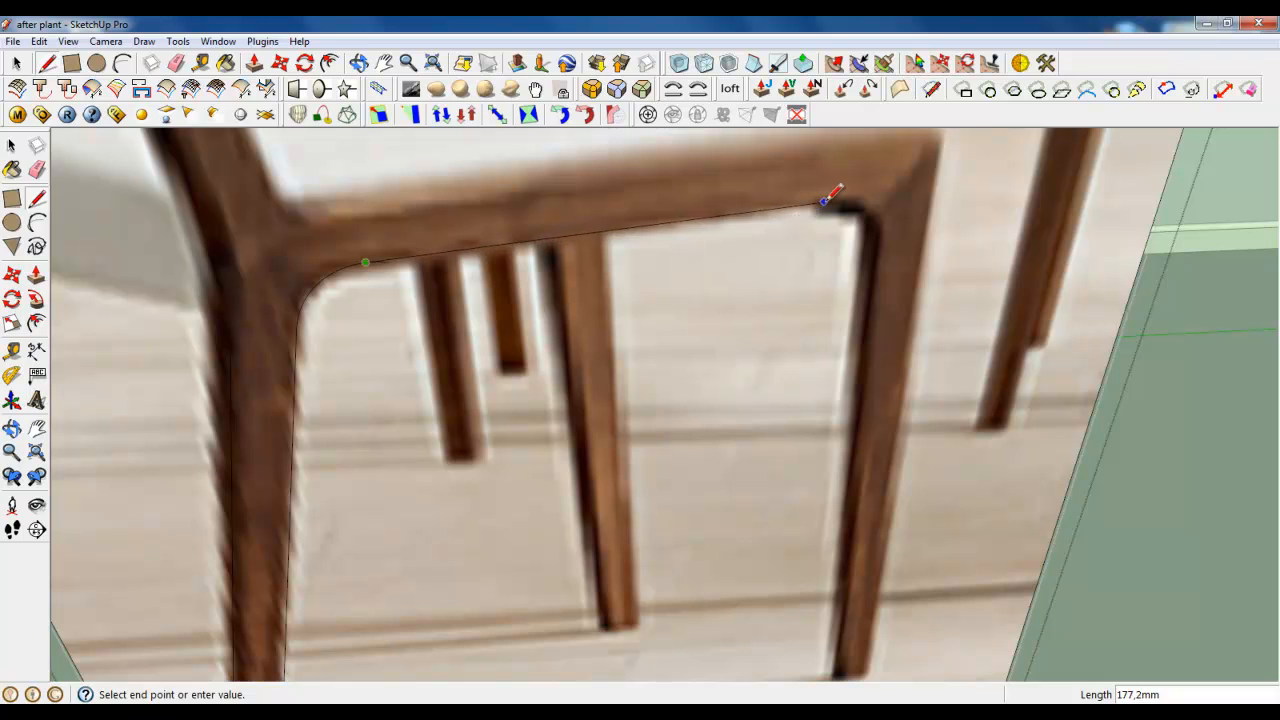
pyautogui.click(833, 198)
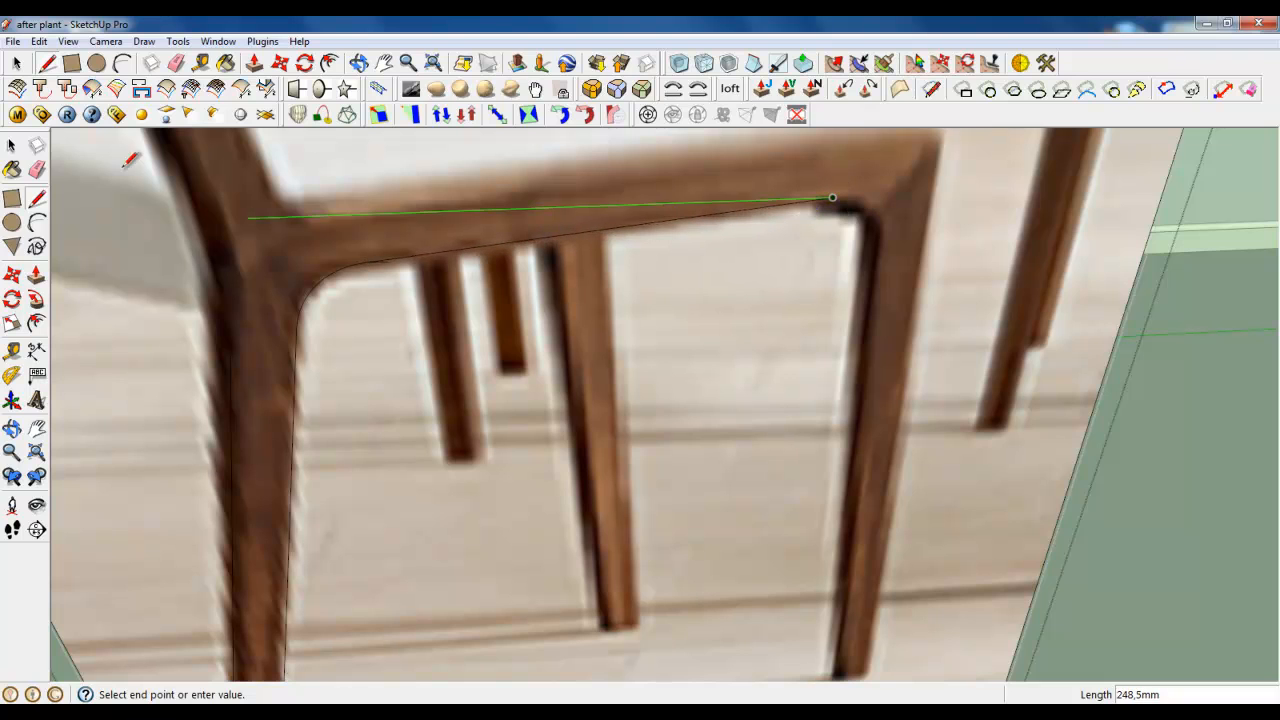
pyautogui.click(17, 63)
pyautogui.press('l')
pyautogui.scroll(3, 372, 270)
pyautogui.press('space')
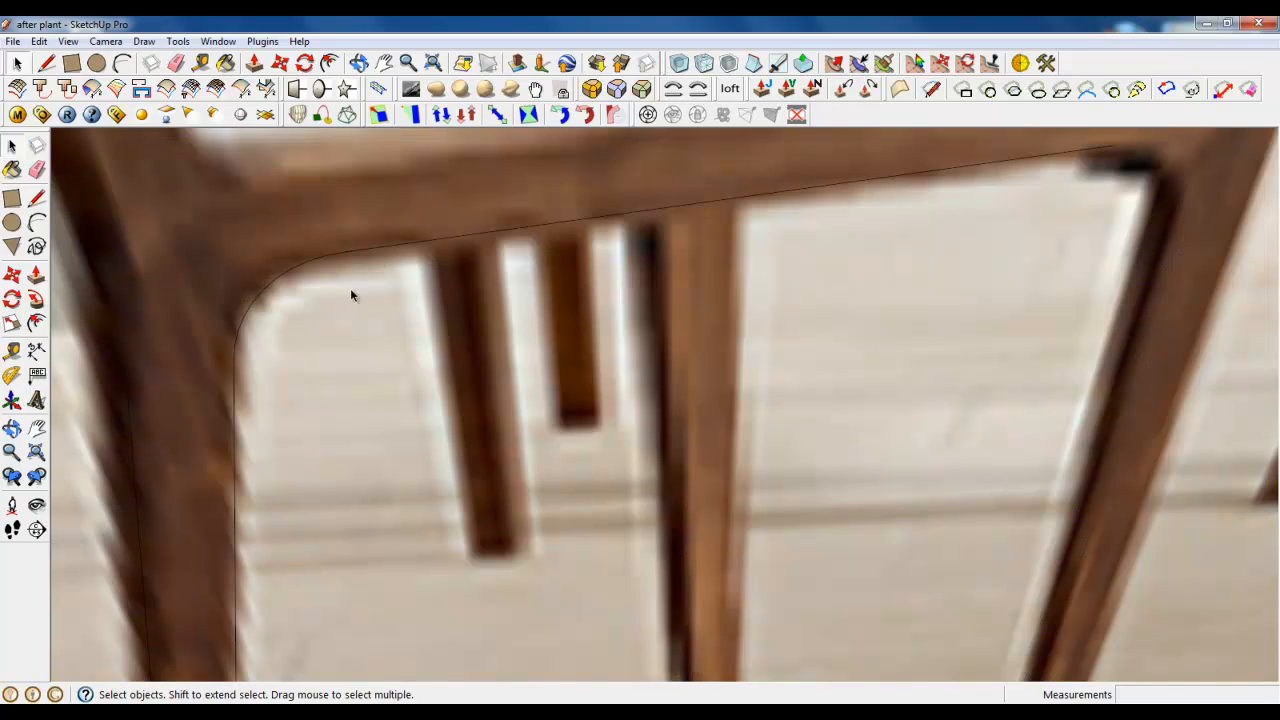
# Trace the inner edge of the front leg with a straight line about 284 mm long, from below the seat rail to just past its foot.
pyautogui.click(51, 61)
pyautogui.scroll(-5, 279, 310)
pyautogui.scroll(2, 648, 317)
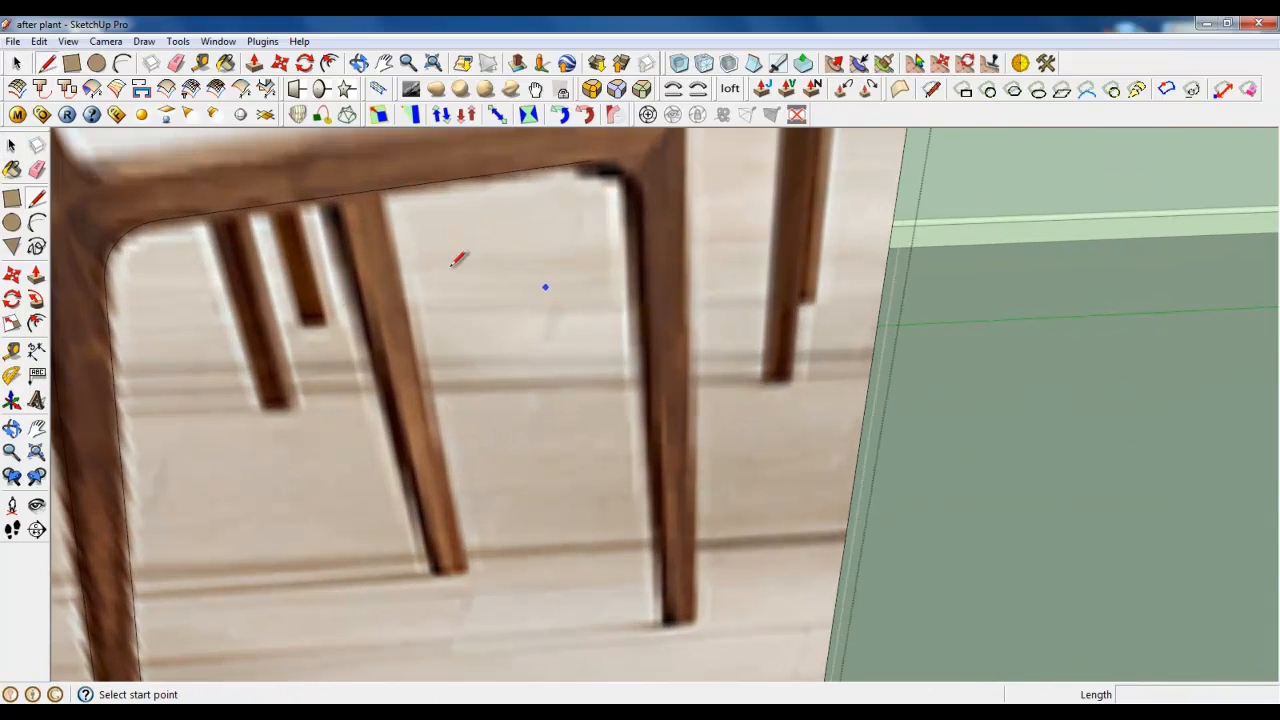
pyautogui.click(636, 220)
pyautogui.scroll(-2, 641, 258)
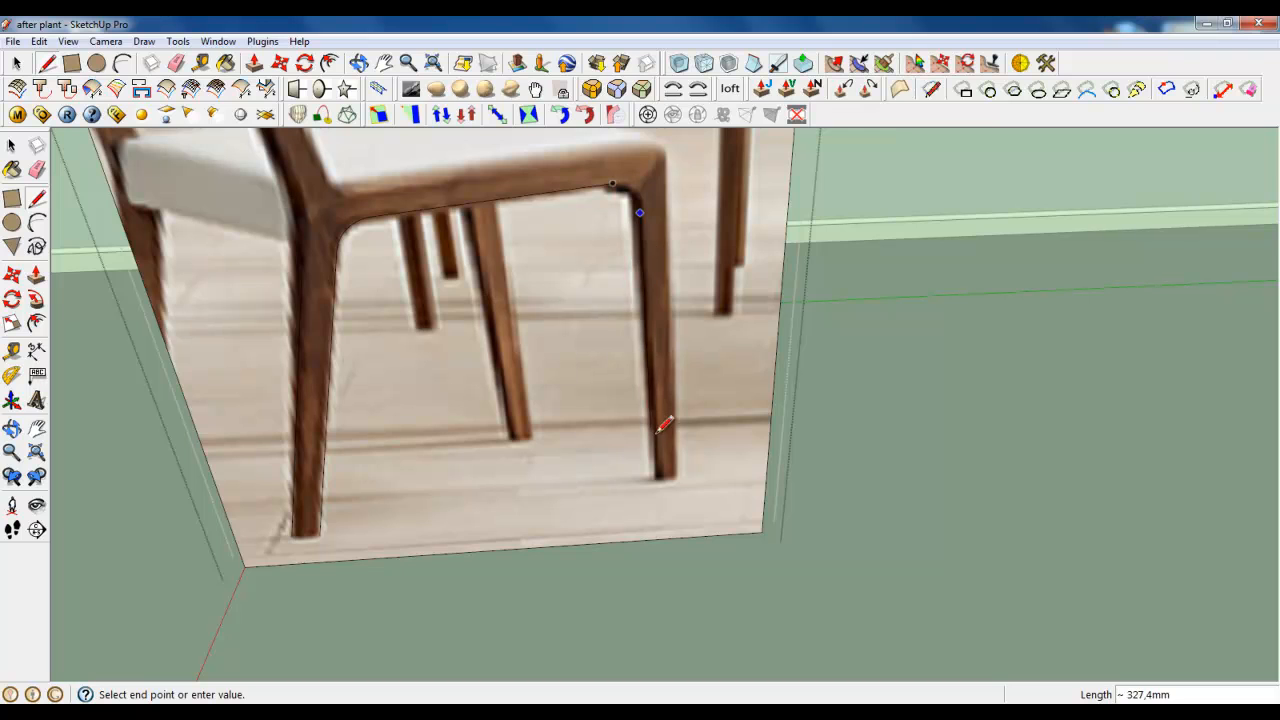
pyautogui.scroll(3, 666, 475)
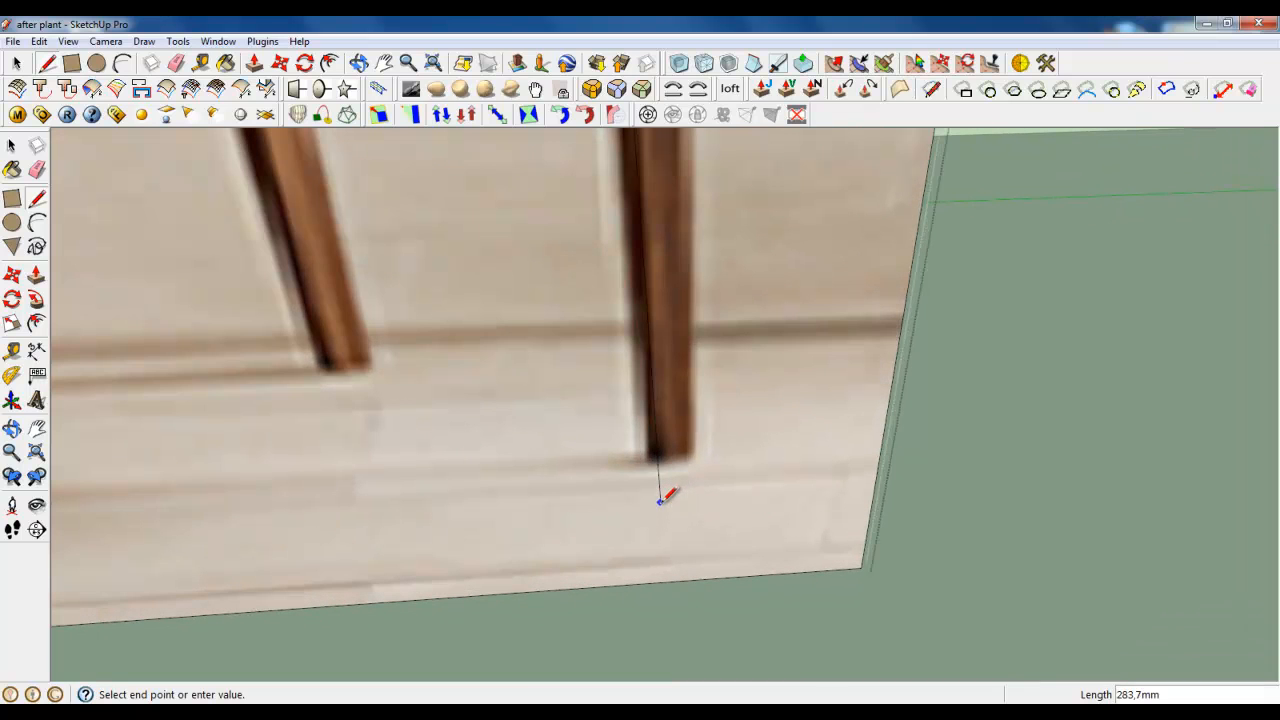
pyautogui.scroll(-2, 660, 500)
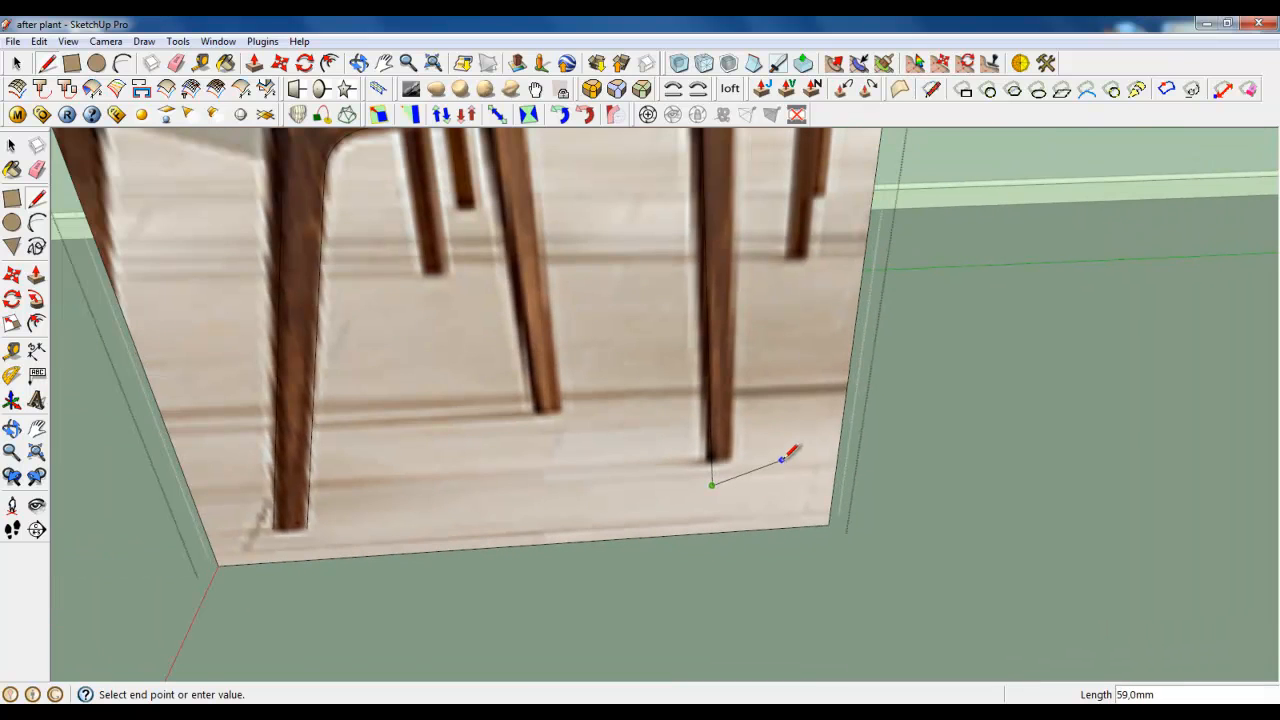
# Draw a floor line about 430 mm long along the green axis, from the back leg's outer foot corner past the front leg.
pyautogui.click(46, 63)
pyautogui.scroll(3, 277, 550)
pyautogui.click(276, 509)
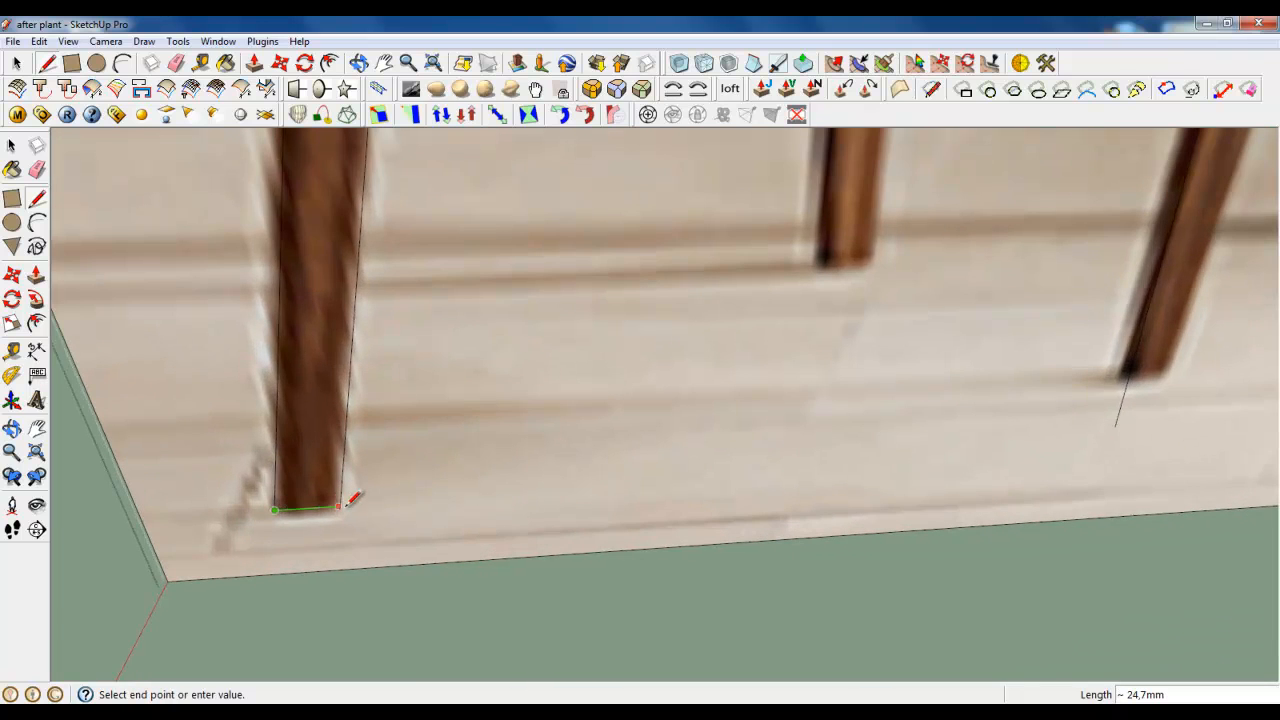
pyautogui.scroll(-2, 459, 496)
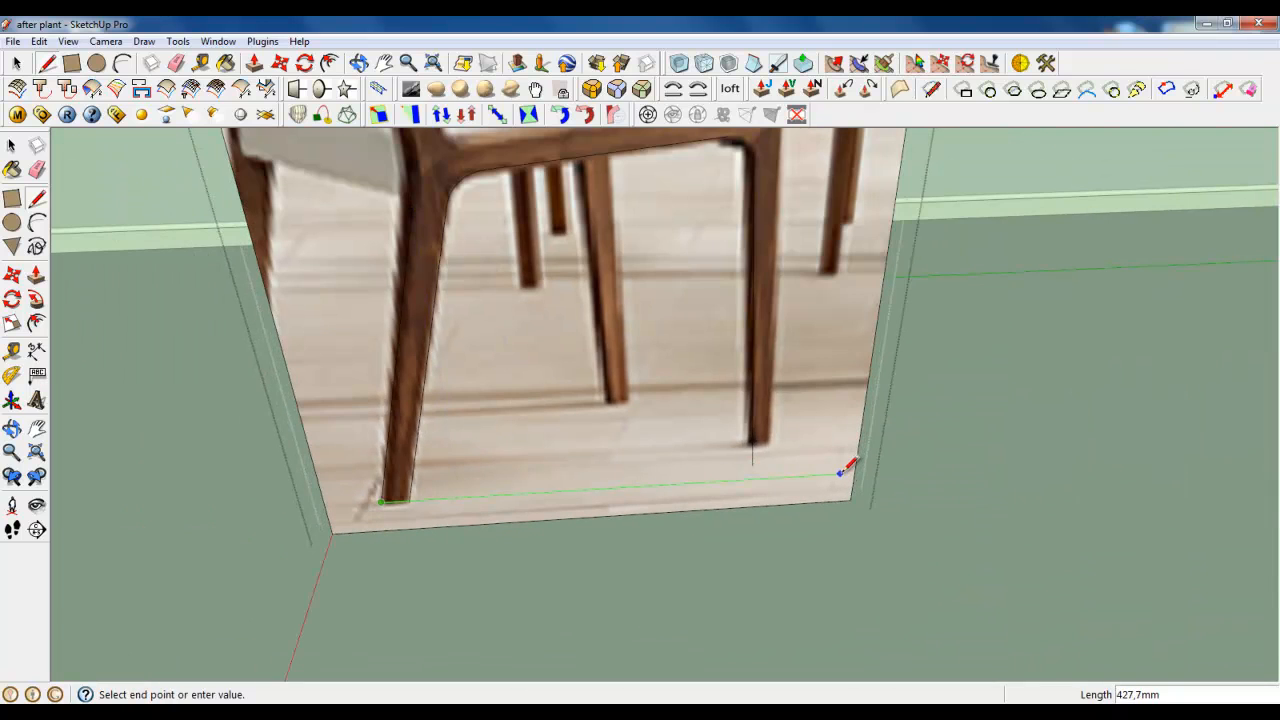
pyautogui.click(846, 468)
pyautogui.click(16, 63)
pyautogui.scroll(3, 761, 476)
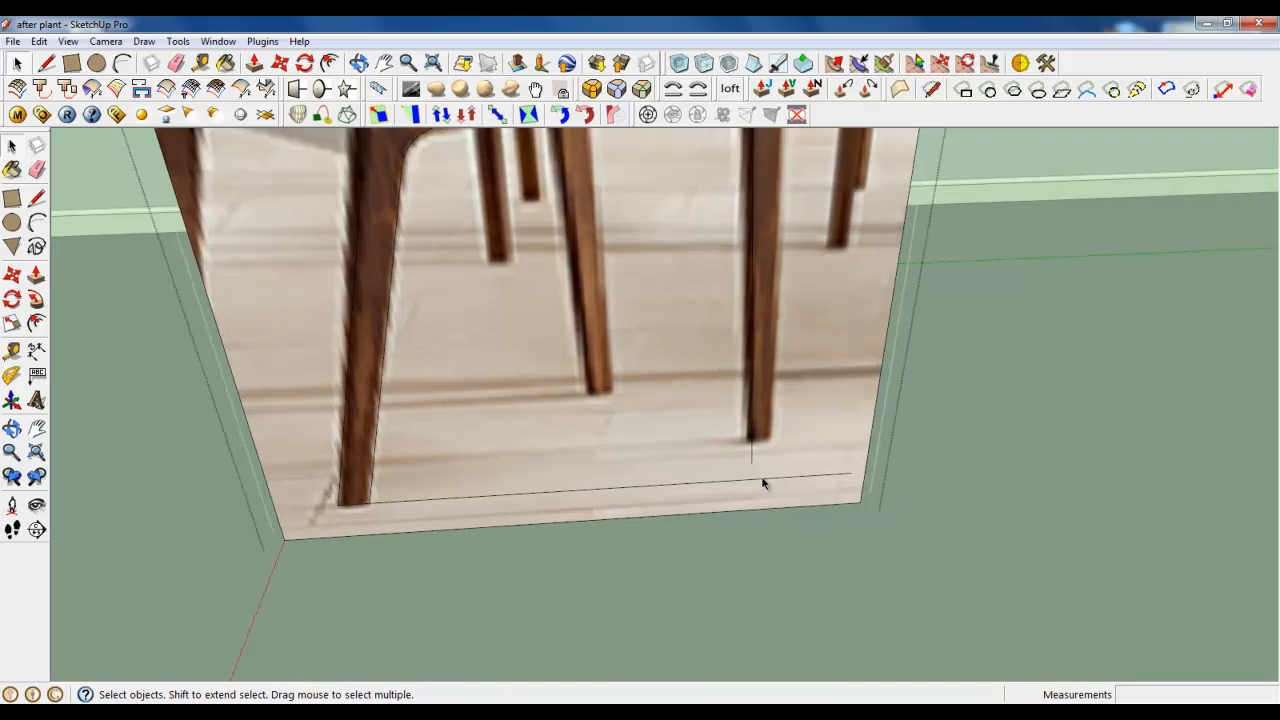
pyautogui.click(46, 63)
pyautogui.scroll(-2, 628, 265)
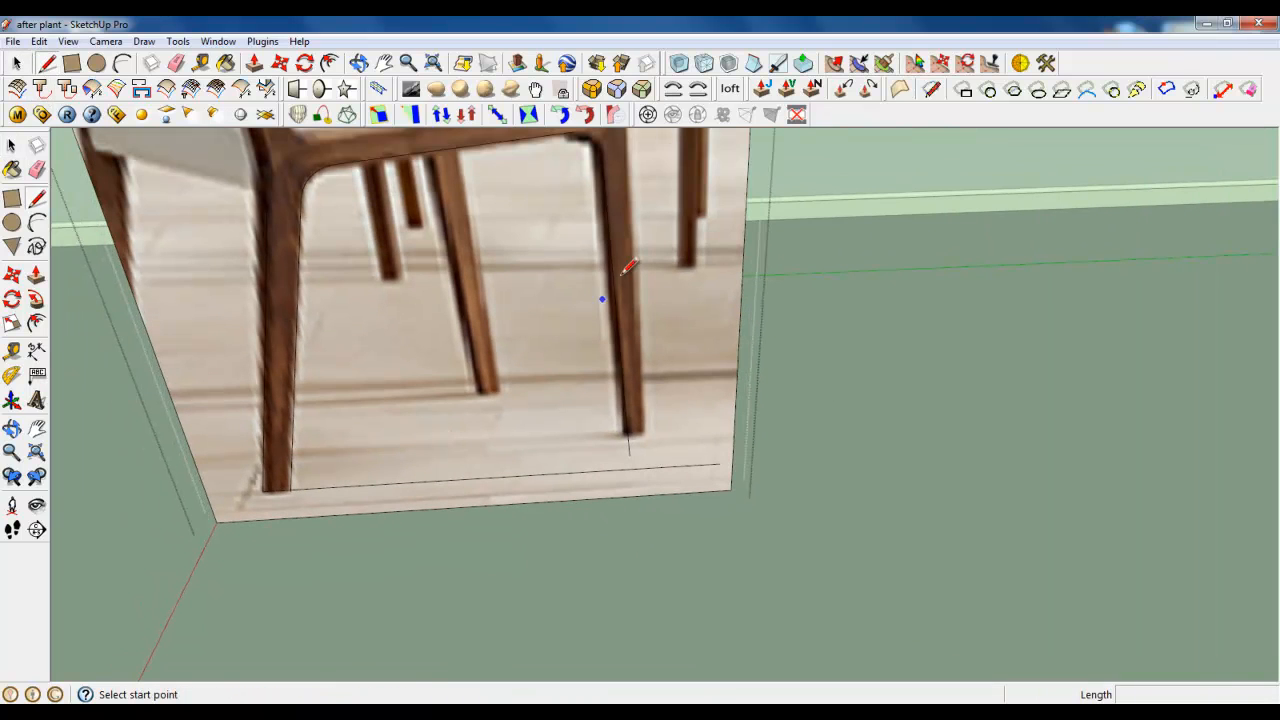
pyautogui.click(602, 158)
pyautogui.scroll(3, 638, 462)
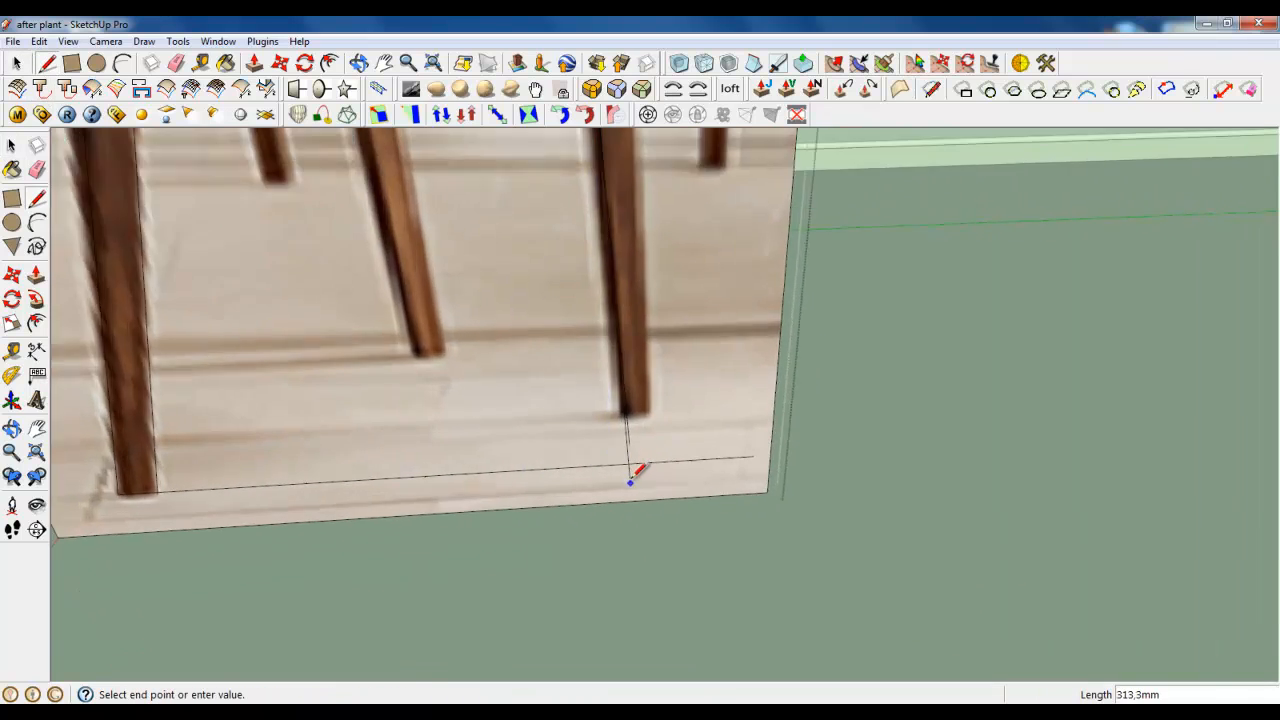
pyautogui.click(636, 411)
pyautogui.scroll(-2, 645, 537)
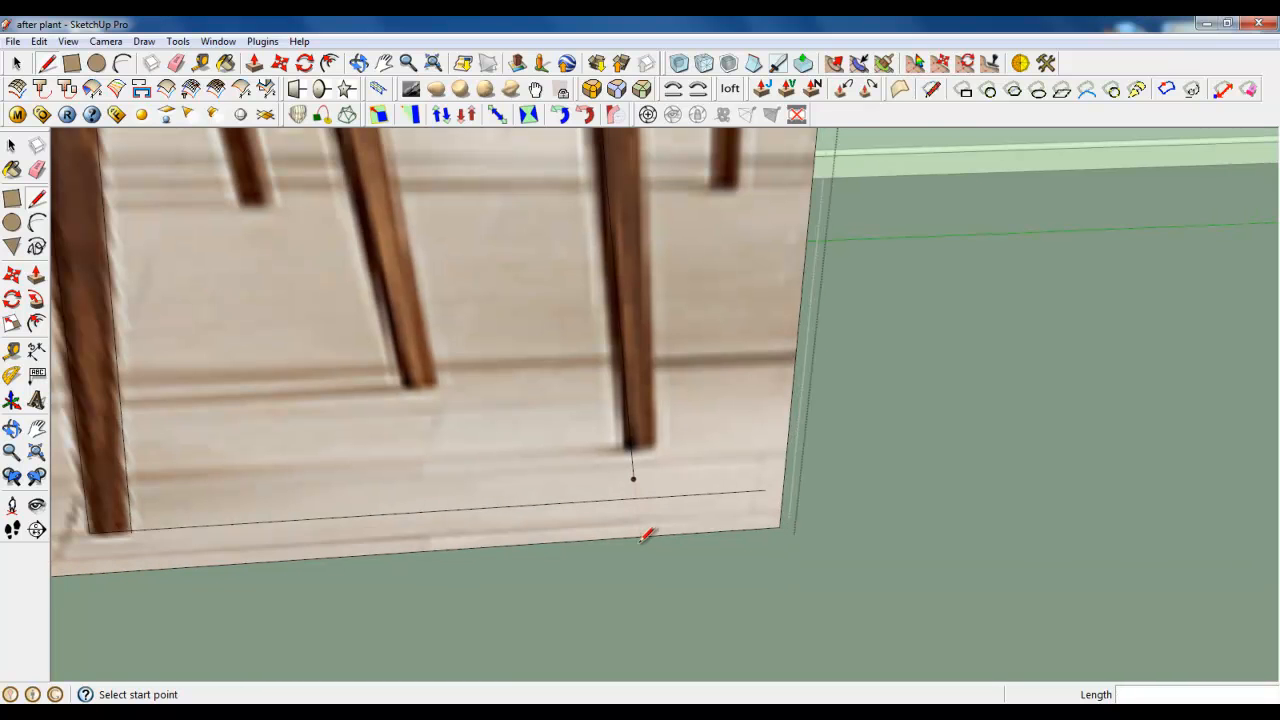
pyautogui.click(634, 478)
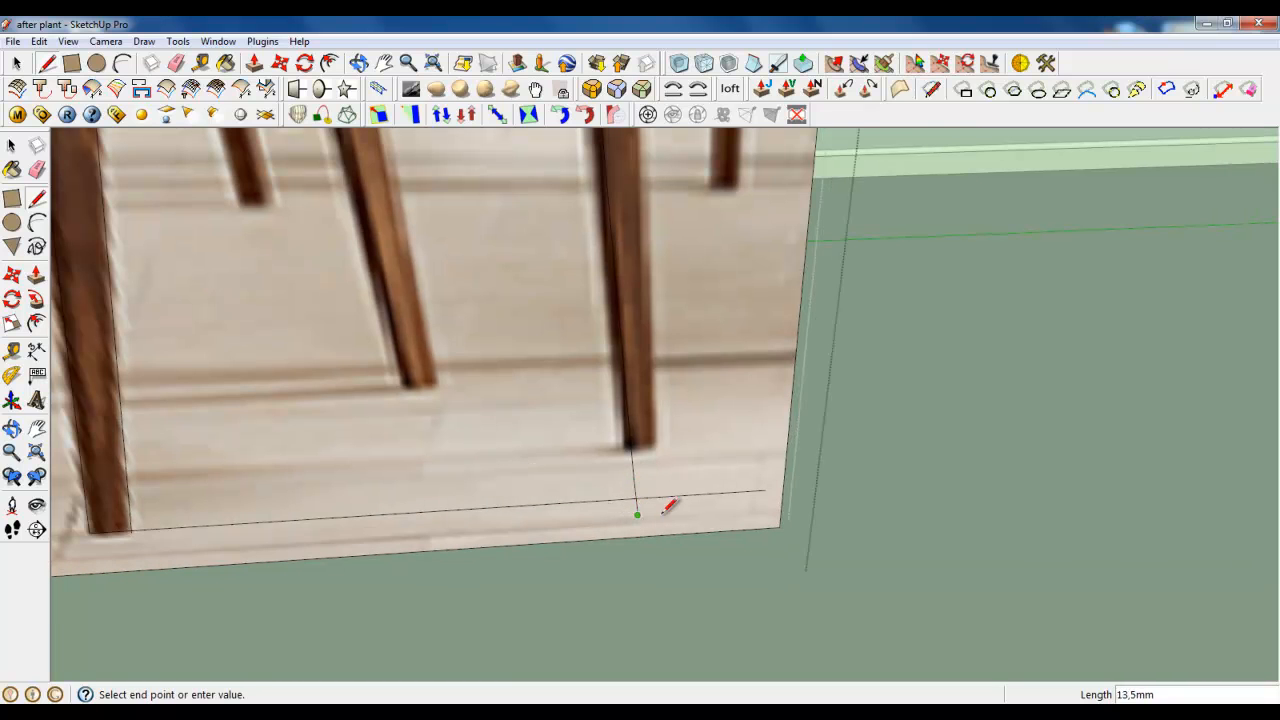
pyautogui.scroll(3, 661, 511)
pyautogui.moveTo(660, 511); pyautogui.dragTo(803, 440, button='middle')
pyautogui.hotkey('ctrl', 'z')
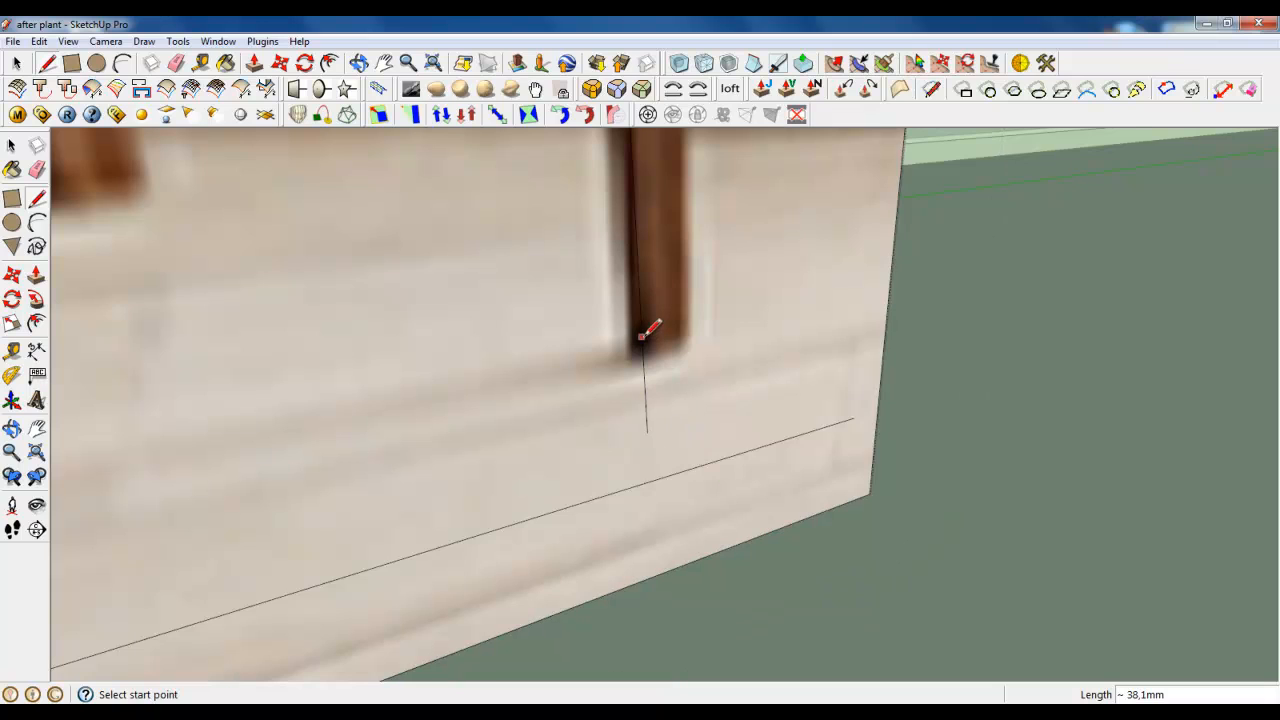
# Extend the front leg's inner edge line across the floor line, and delete the overhang below it and the floor segment between the legs.
pyautogui.click(641, 336)
pyautogui.click(652, 512)
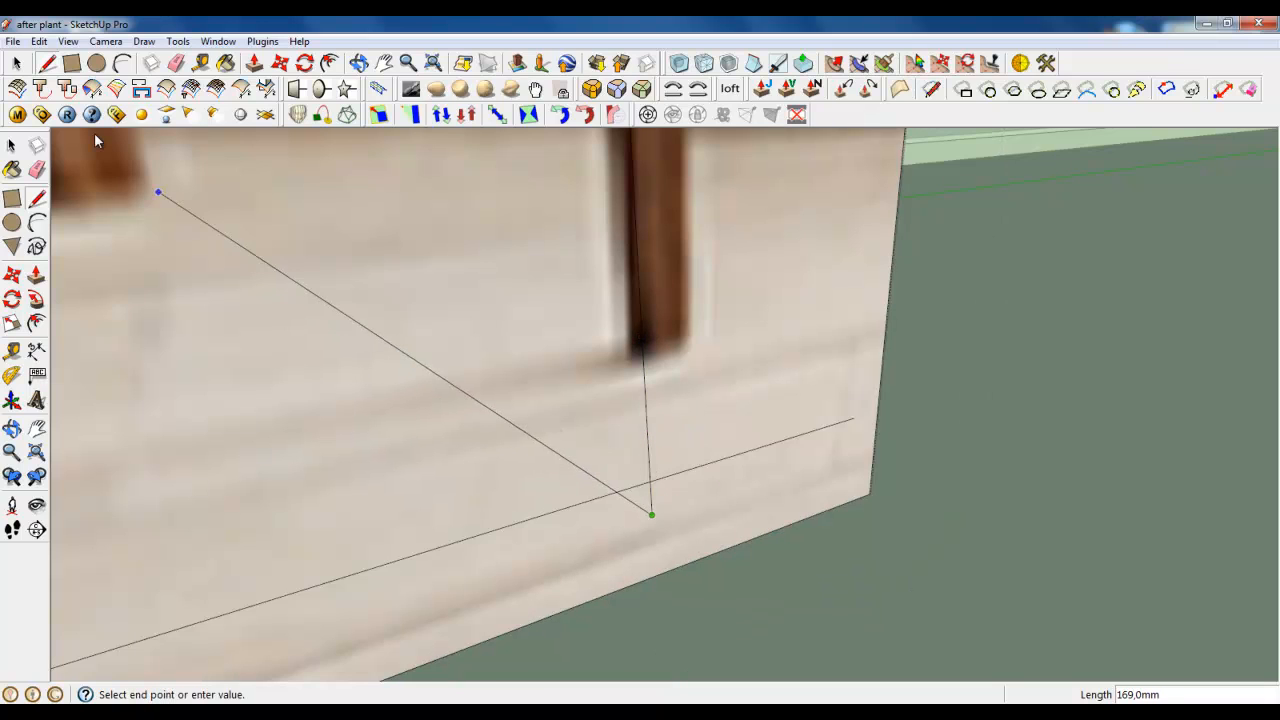
pyautogui.click(12, 145)
pyautogui.click(651, 495)
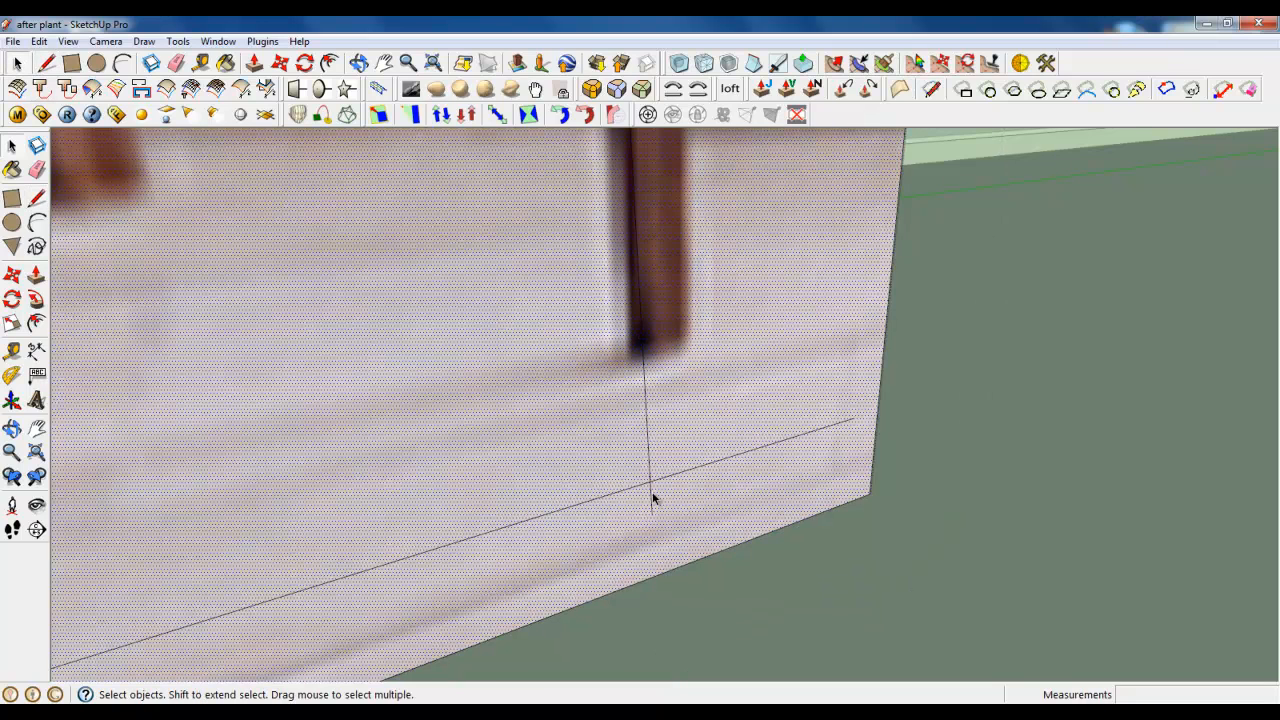
pyautogui.press('Delete')
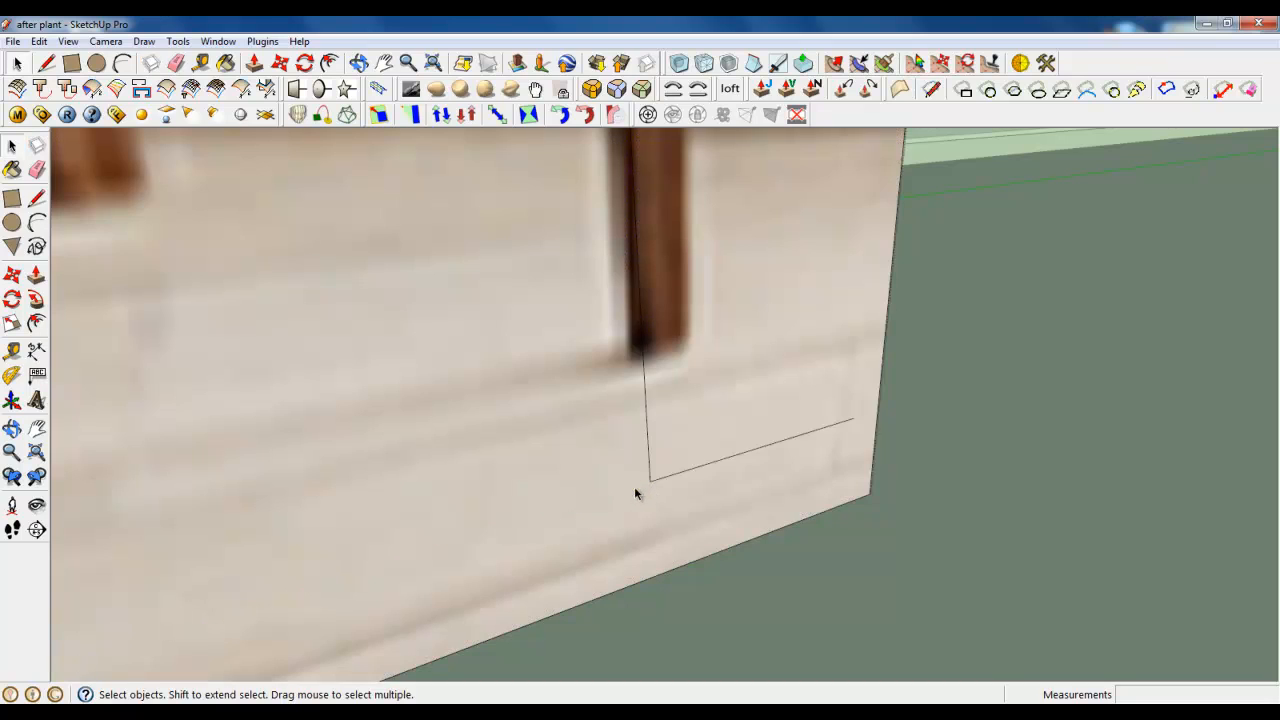
# Trace the outer edge of the front leg with a straight line from the seat rail's front corner down to the floor line.
pyautogui.scroll(-5, 679, 500)
pyautogui.moveTo(431, 578); pyautogui.dragTo(52, 207, button='middle')
pyautogui.click(47, 63)
pyautogui.scroll(8, 666, 180)
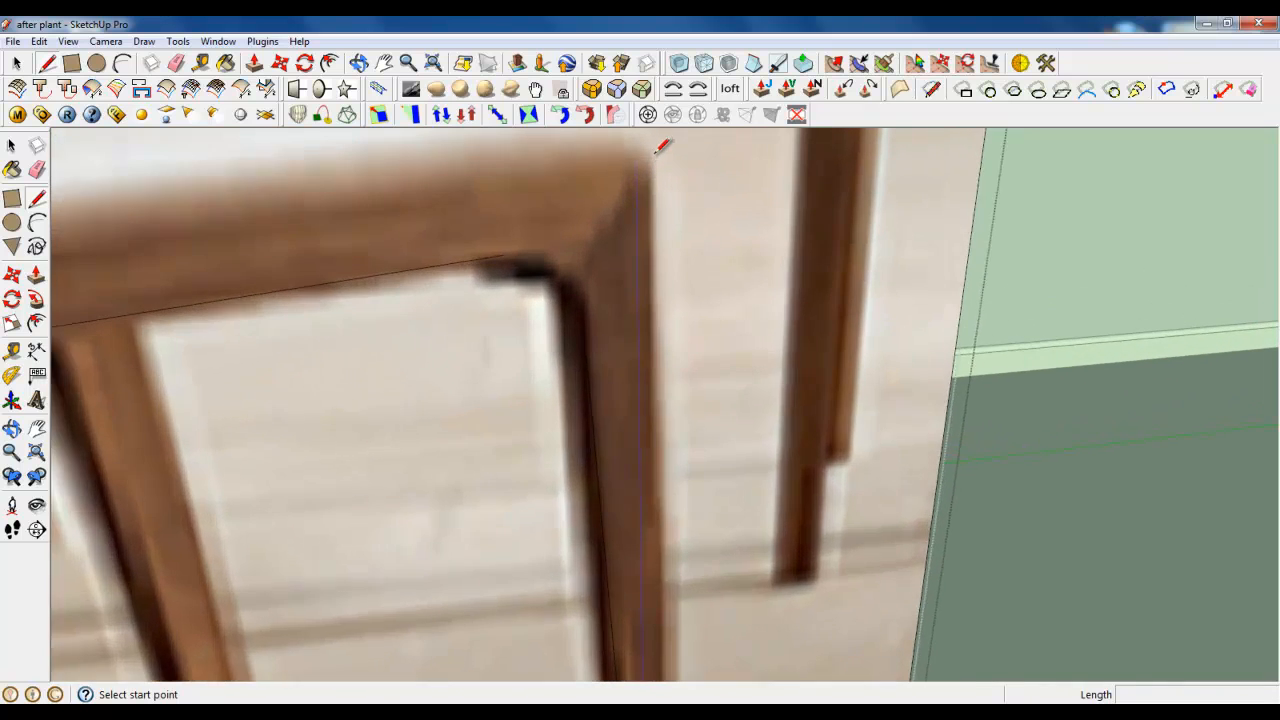
pyautogui.scroll(2, 661, 160)
pyautogui.click(658, 170)
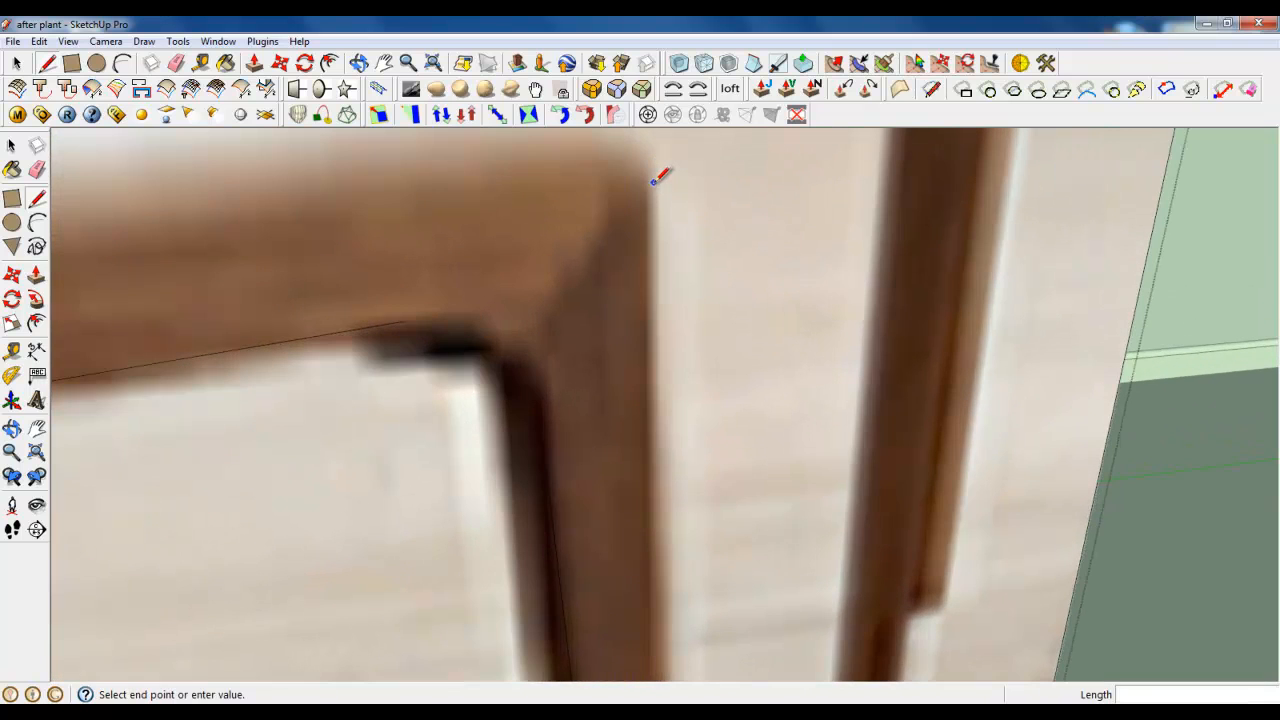
pyautogui.scroll(-4, 660, 170)
pyautogui.scroll(3, 678, 632)
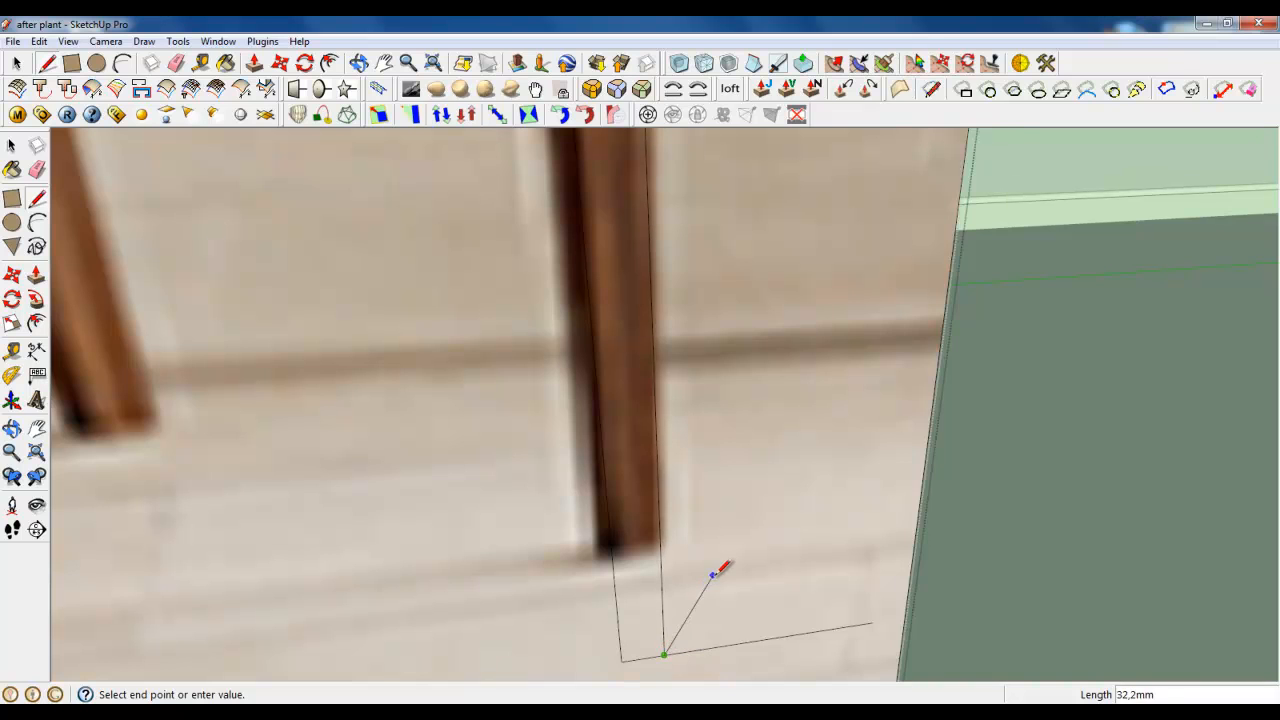
pyautogui.scroll(-4, 713, 574)
pyautogui.scroll(-3, 689, 623)
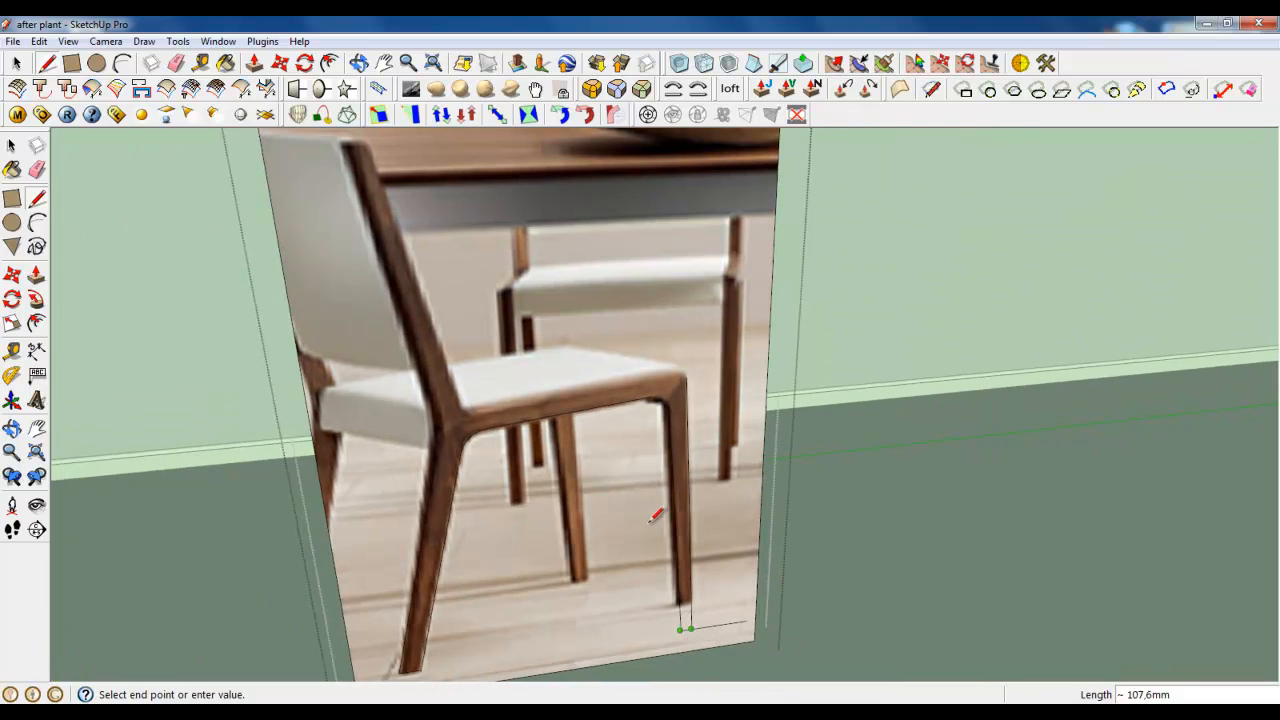
# Round the inner corner between the seat rail's underside and the front leg with an arc joining their traced edges.
pyautogui.press('r')
pyautogui.press('a')
pyautogui.scroll(5, 652, 353)
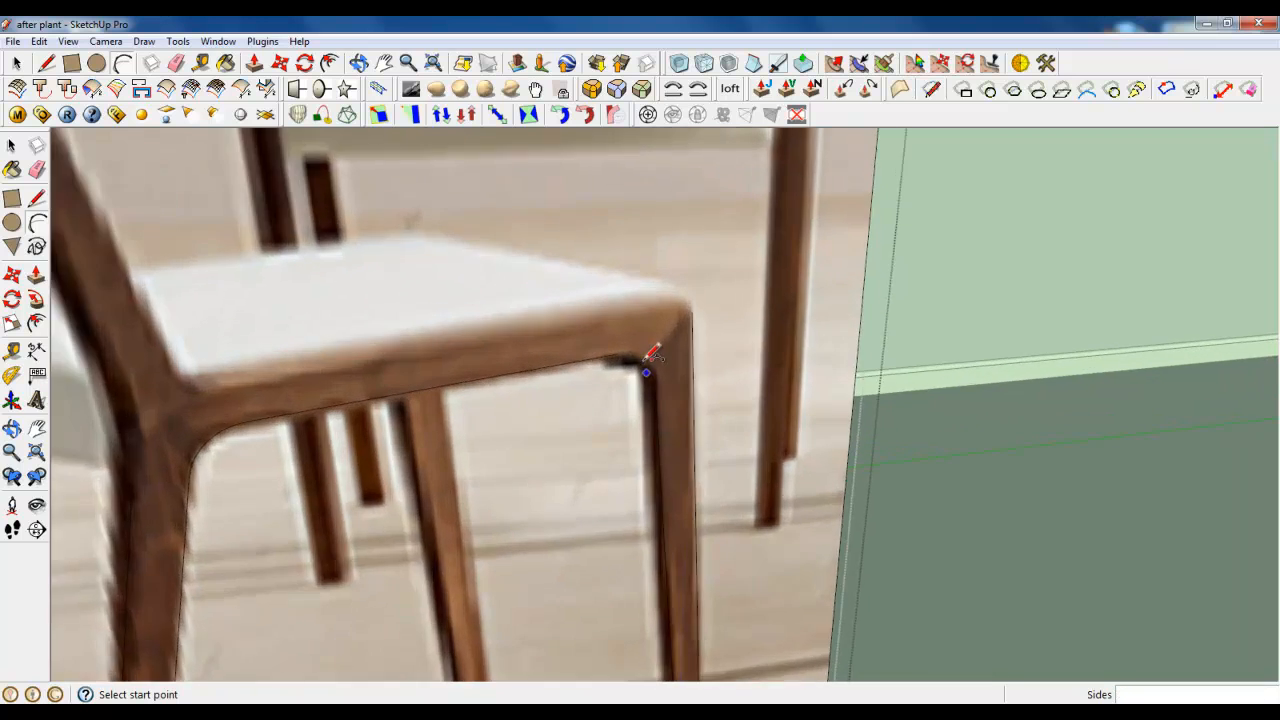
pyautogui.scroll(2, 652, 353)
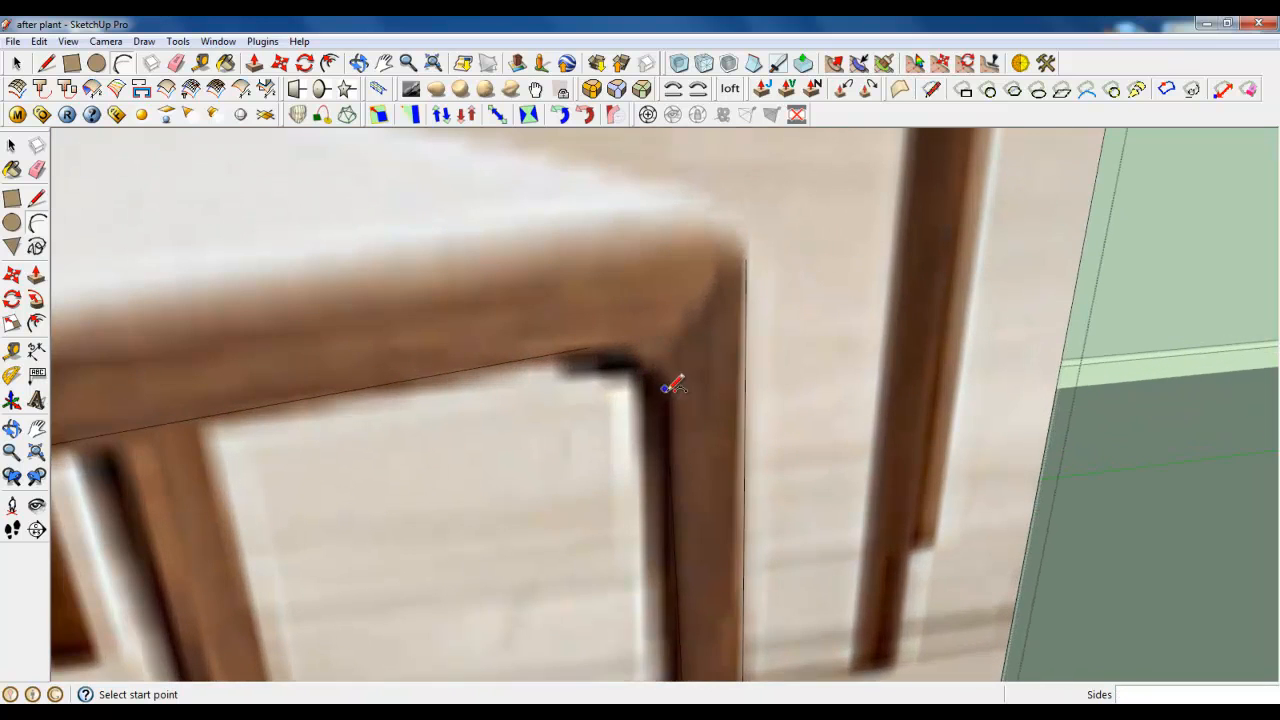
pyautogui.click(588, 347)
pyautogui.click(667, 428)
pyautogui.click(650, 348)
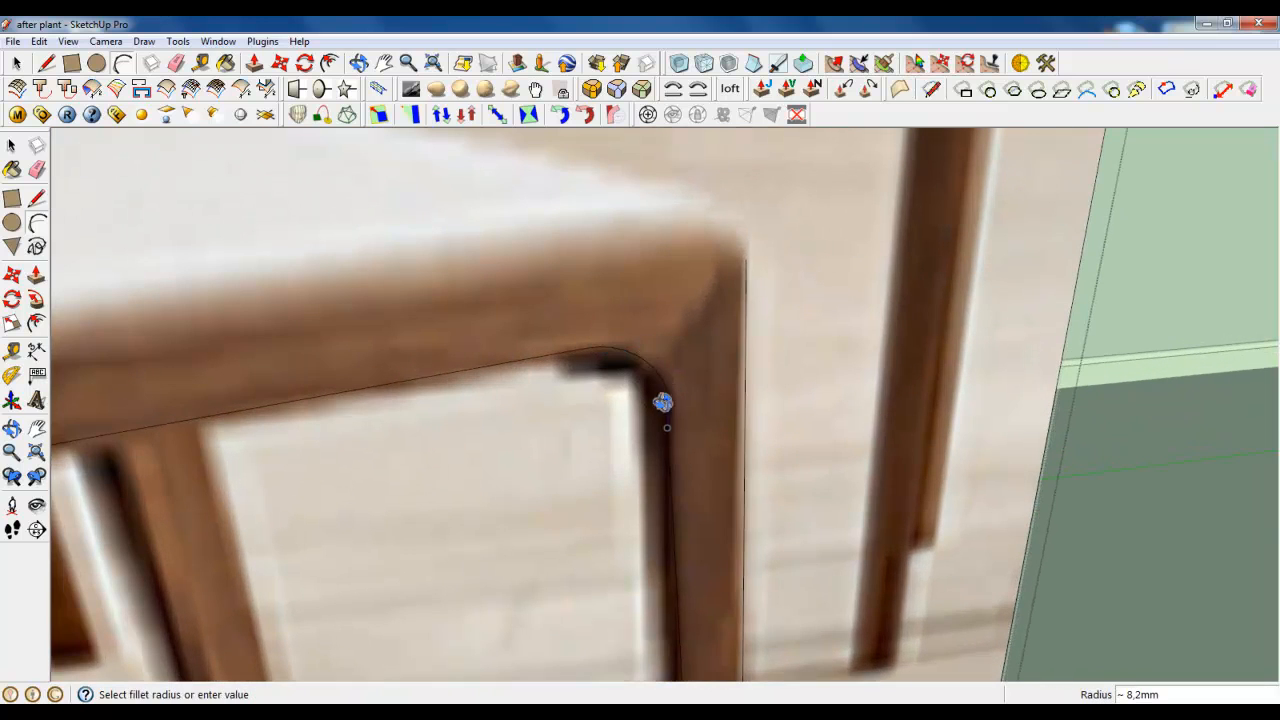
# Draw a small arc around the seat rail's outer front corner, starting from the top of the front leg's outer edge.
pyautogui.moveTo(663, 400); pyautogui.dragTo(871, 329, button='middle')
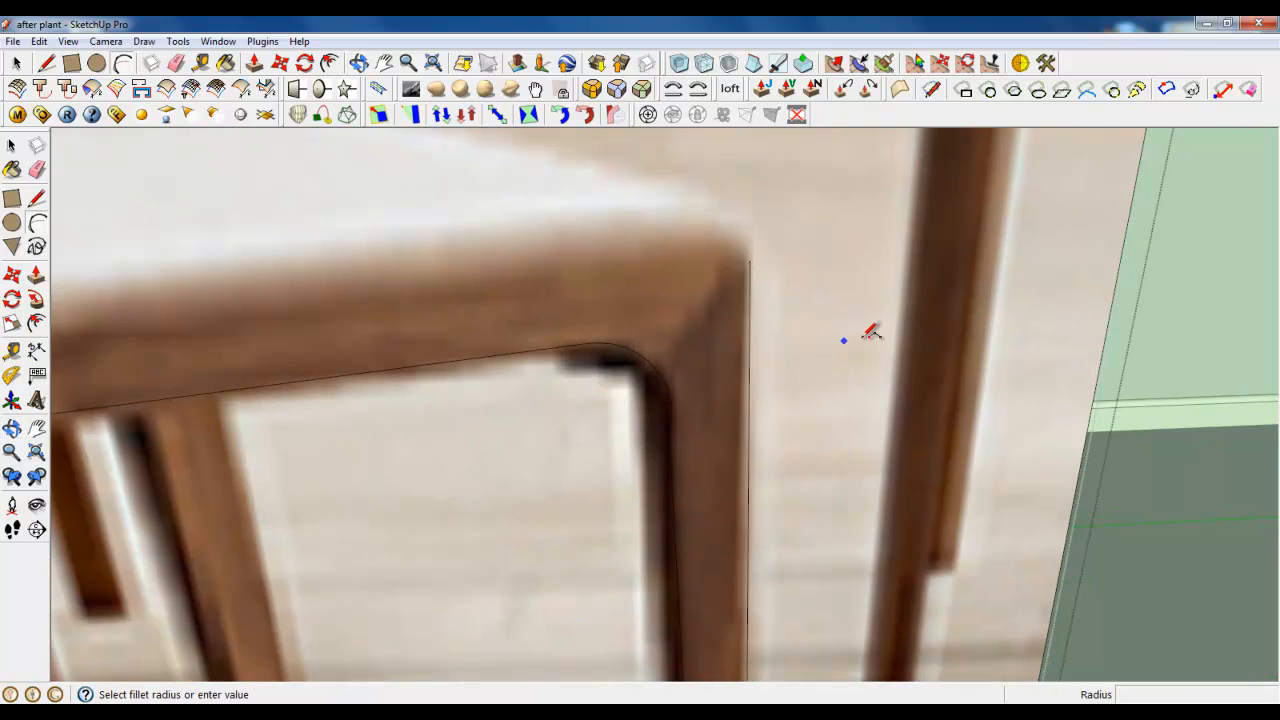
pyautogui.scroll(-2, 871, 329)
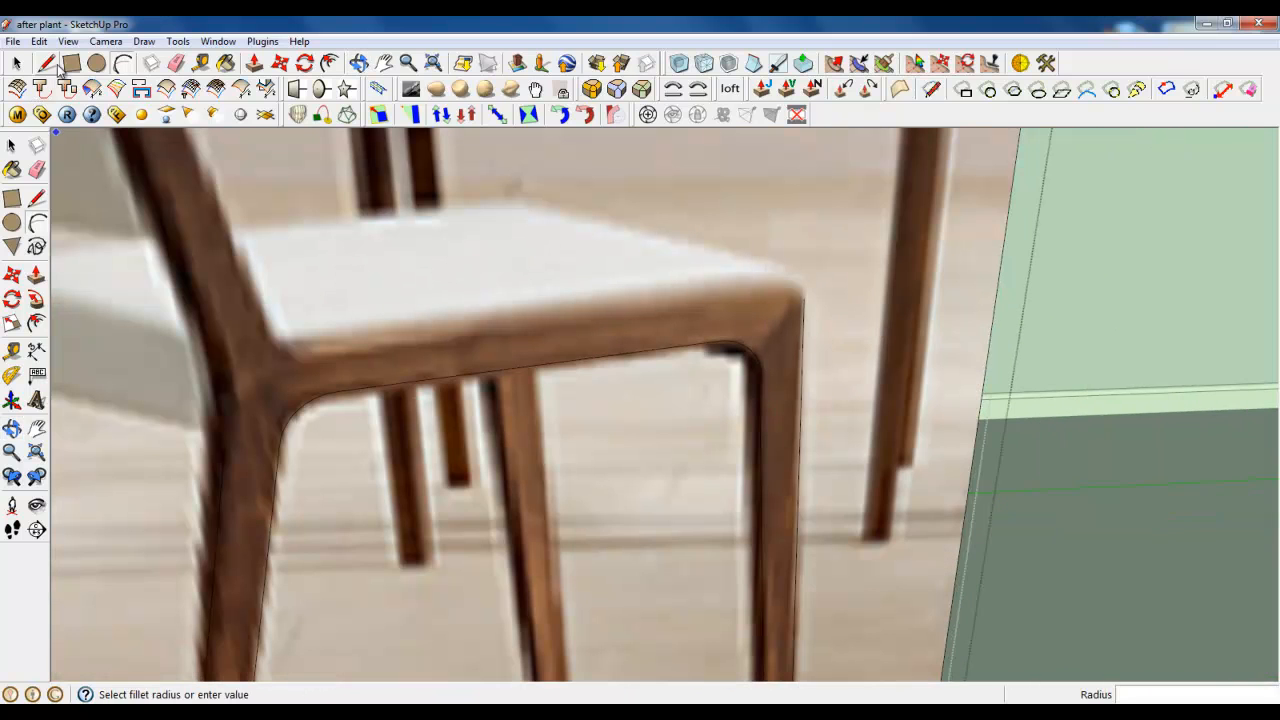
pyautogui.scroll(3, 805, 290)
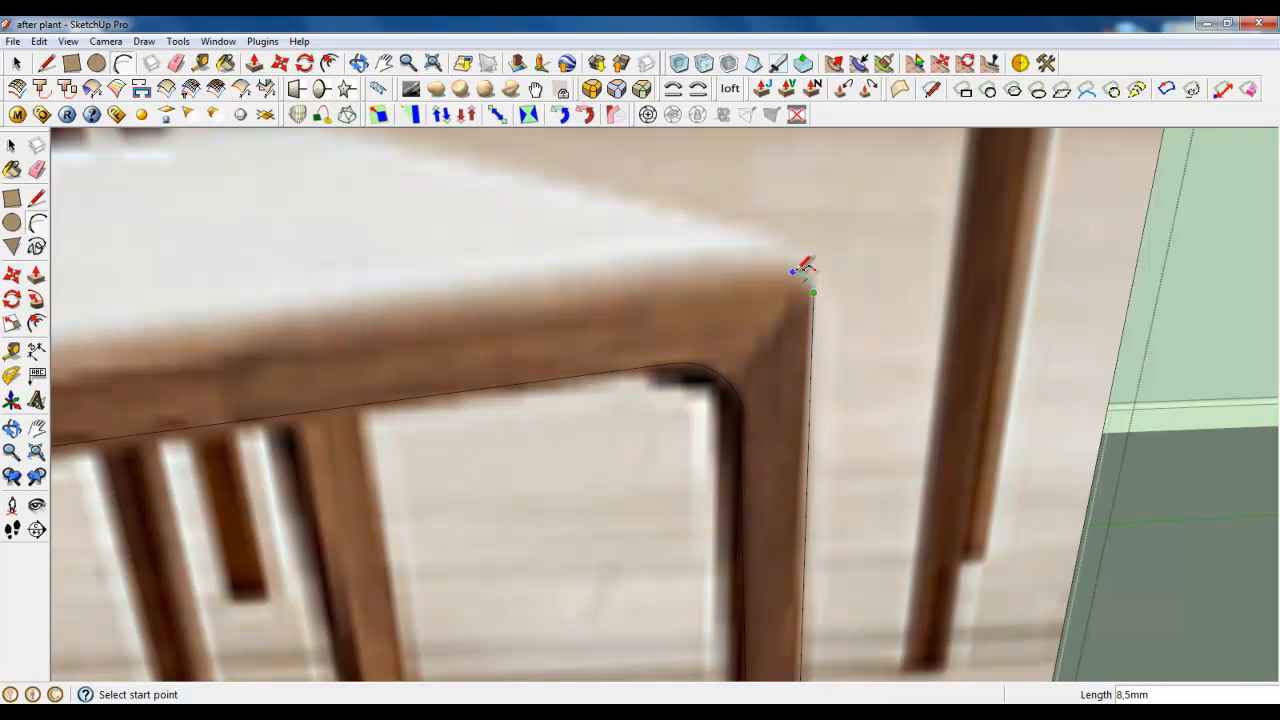
pyautogui.click(801, 261)
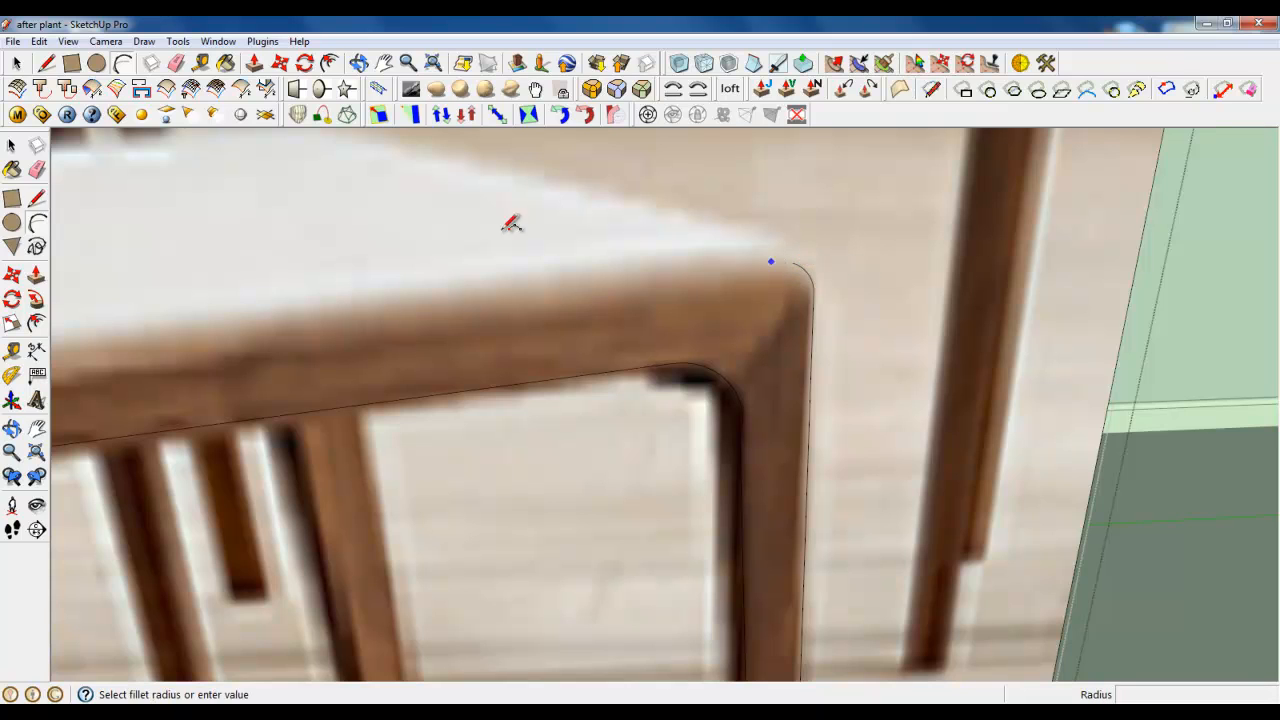
# Trace the seat rail's top edge with a line about 235 mm long from the front corner arc back to the backrest post.
pyautogui.click(46, 63)
pyautogui.click(797, 260)
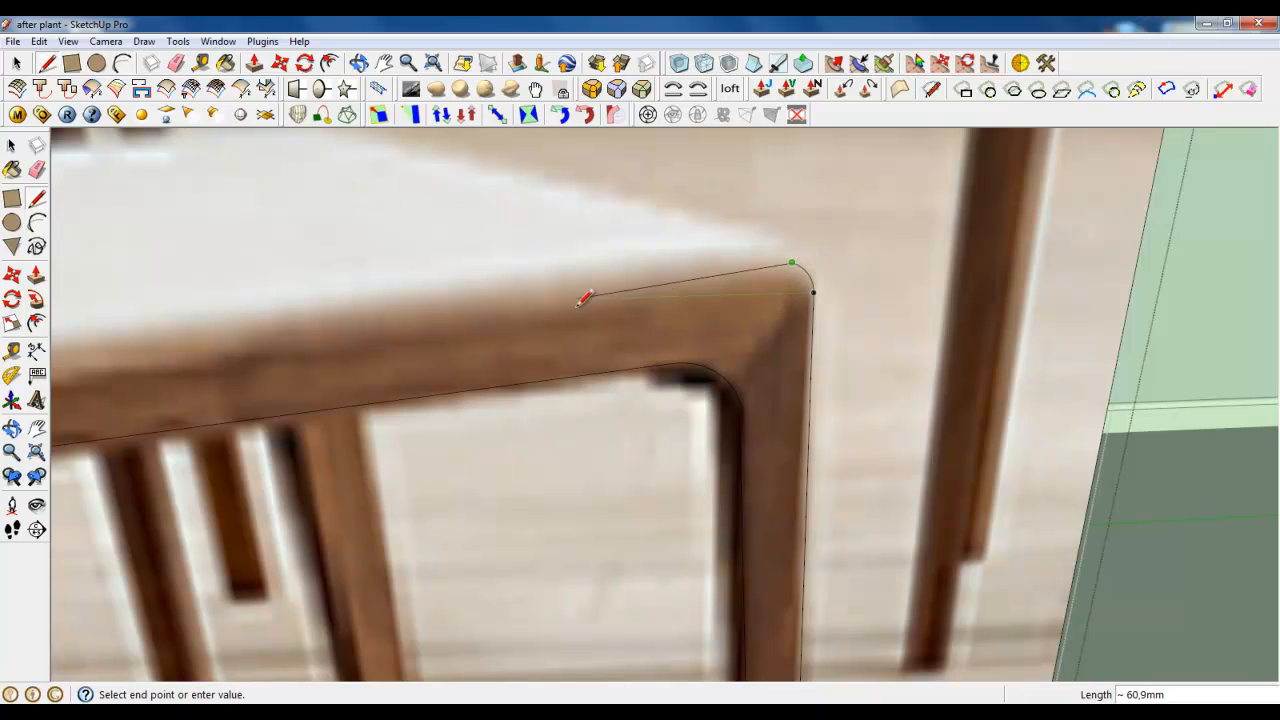
pyautogui.scroll(-3, 866, 271)
pyautogui.scroll(3, 424, 328)
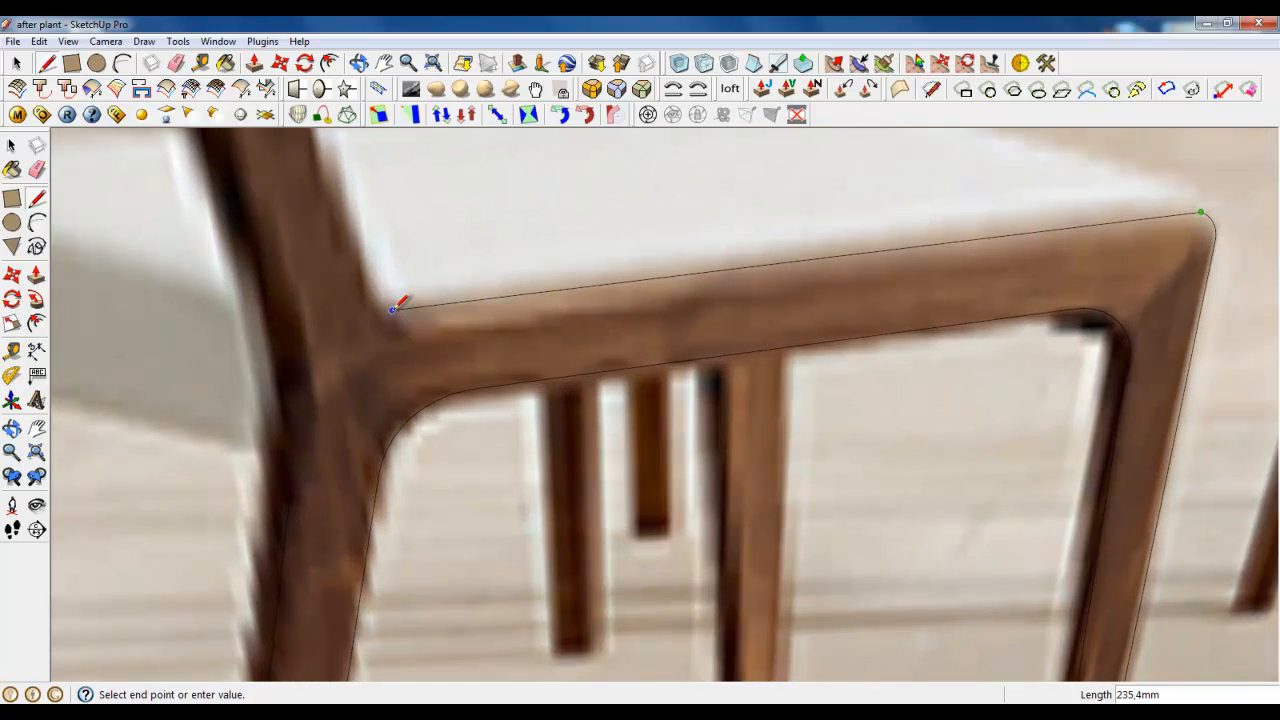
pyautogui.scroll(-3, 567, 370)
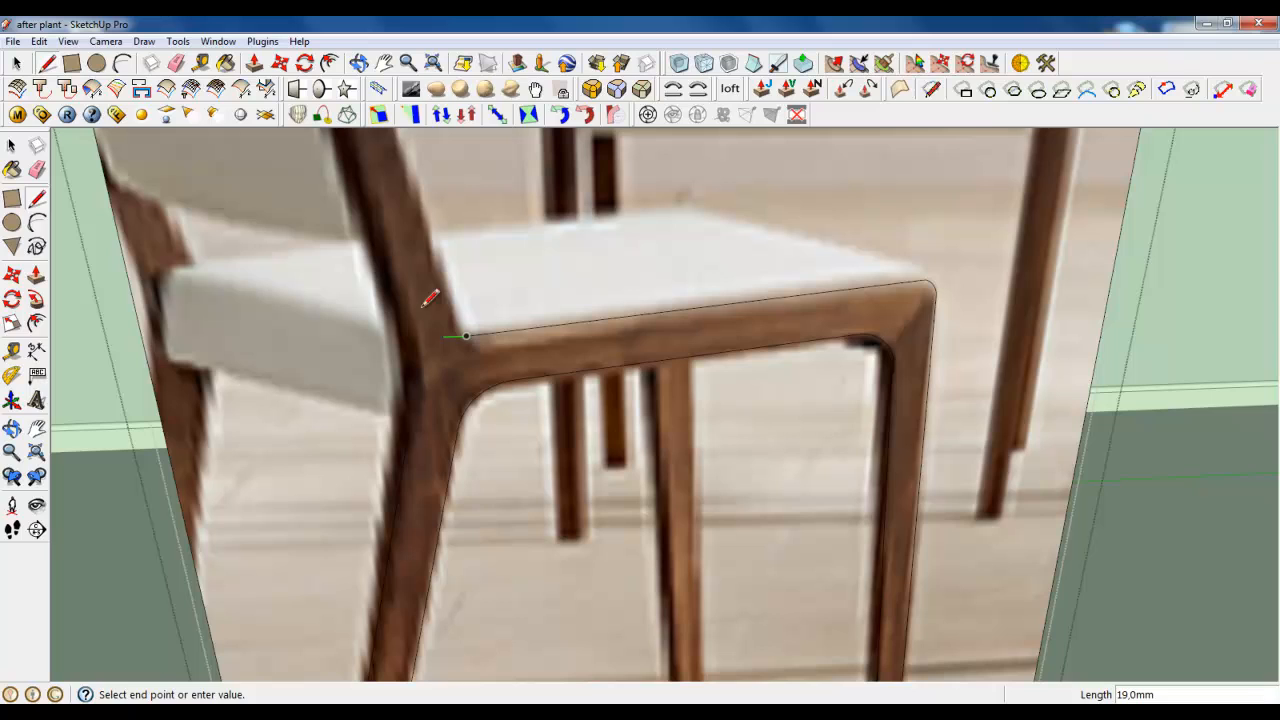
# Draw an arc with a bulge of about 2.5 mm along the rear bend where the back leg meets the backrest post.
pyautogui.click(122, 64)
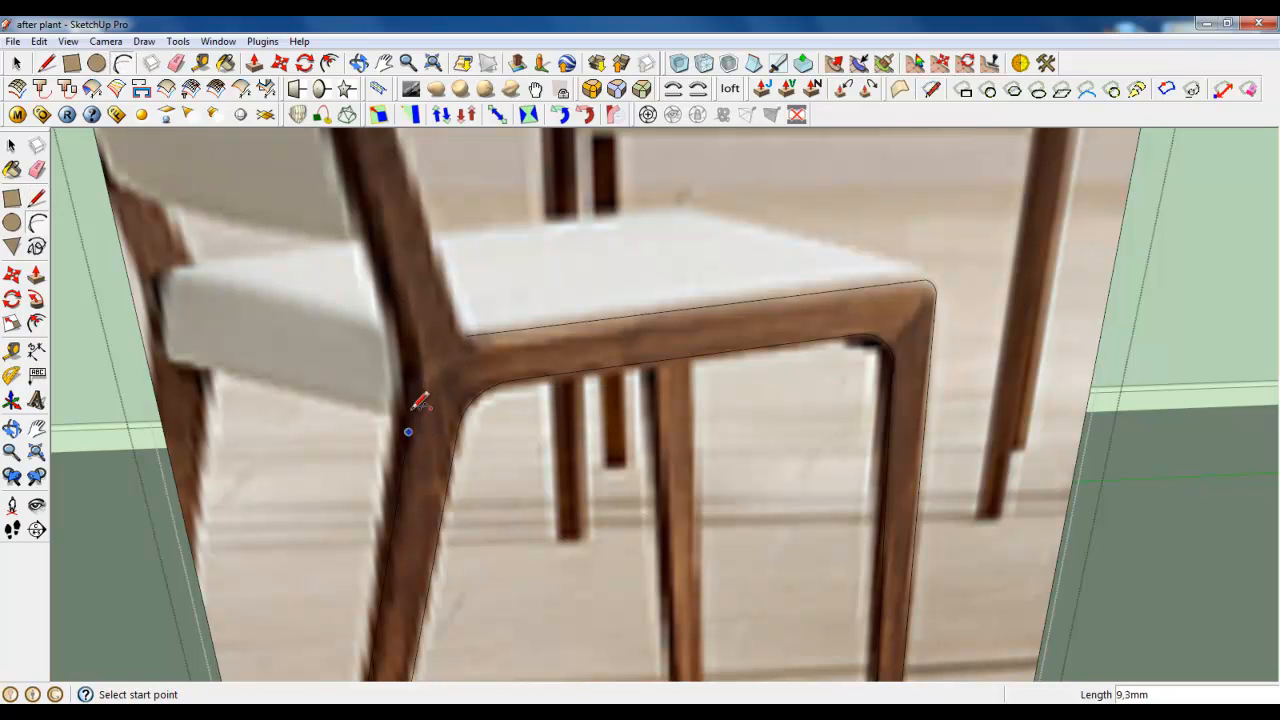
pyautogui.scroll(2, 400, 276)
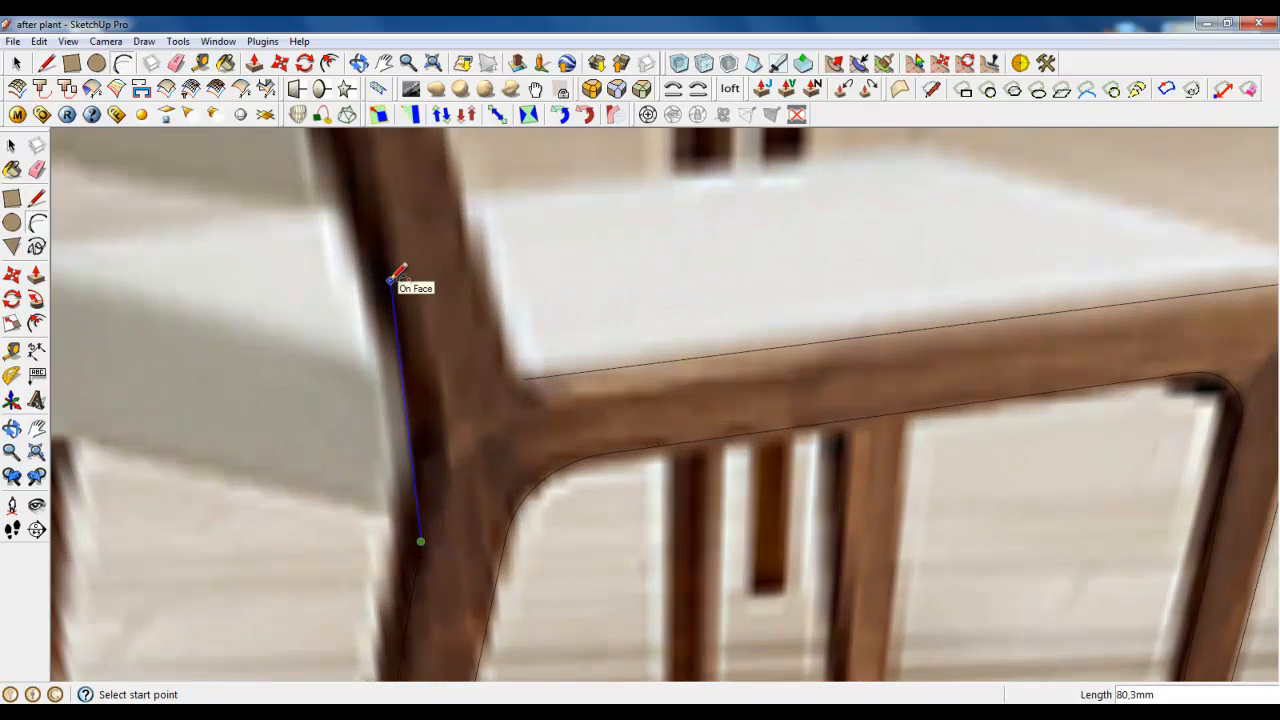
pyautogui.click(420, 327)
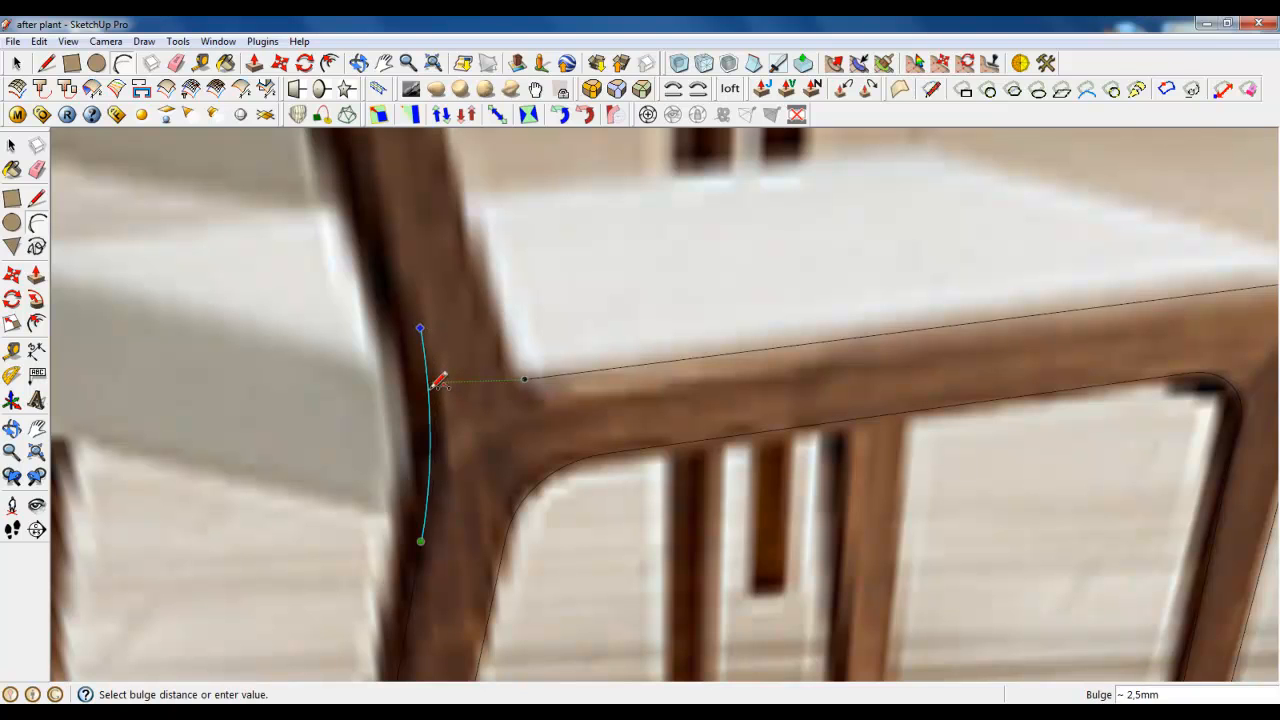
pyautogui.click(431, 386)
# Outline the backrest post with lines up its front edge, across its top, and about 260 mm down its rear edge to the bend arc.
pyautogui.click(46, 62)
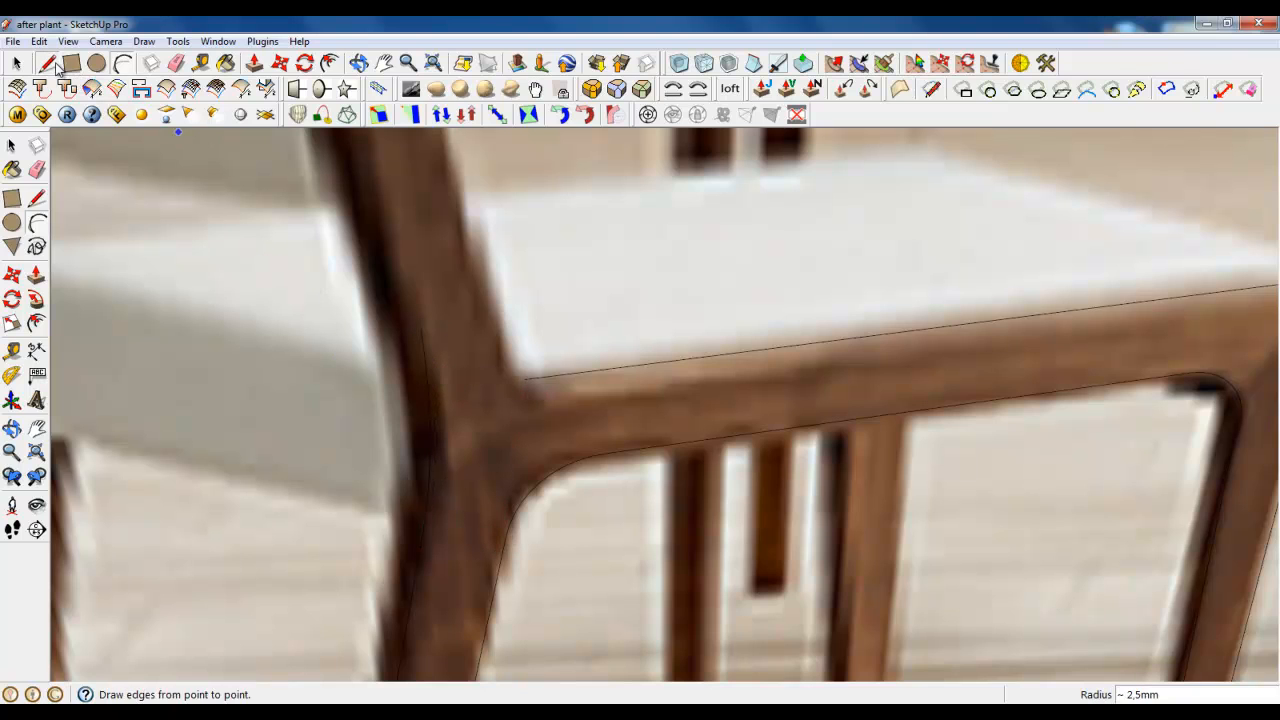
pyautogui.click(533, 378)
pyautogui.scroll(-3, 580, 582)
pyautogui.scroll(-3, 590, 597)
pyautogui.scroll(5, 470, 165)
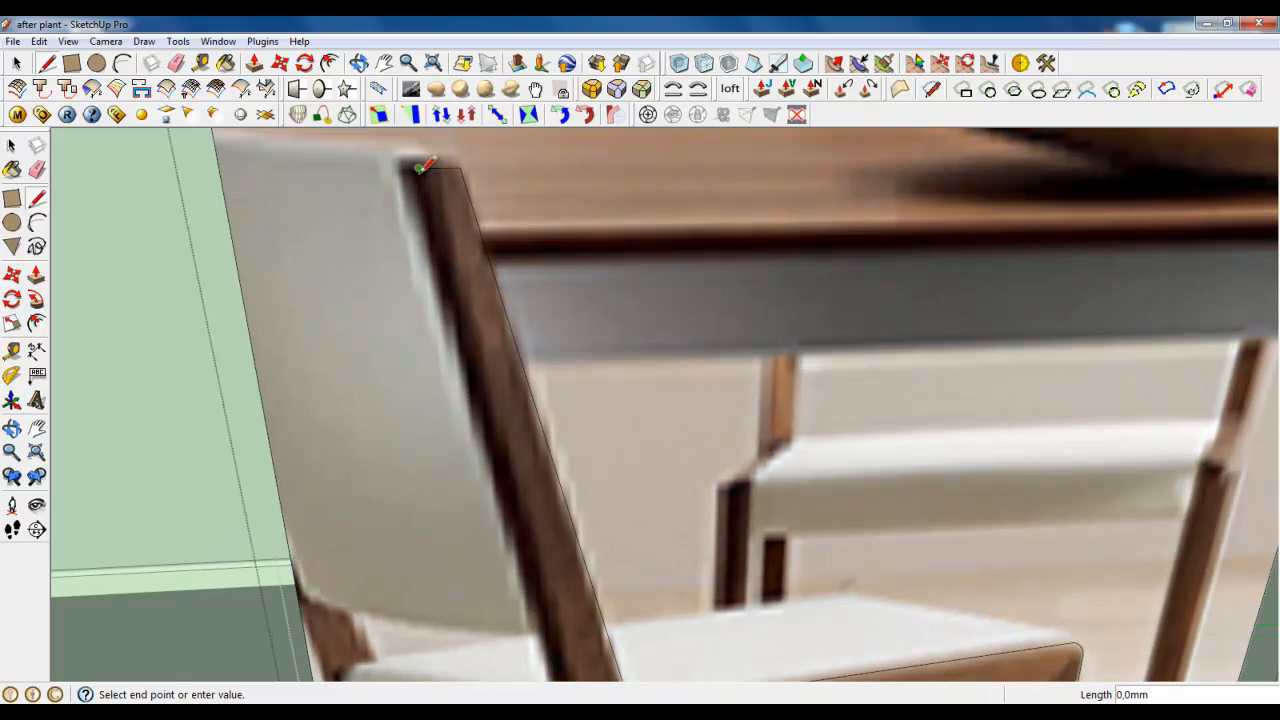
pyautogui.scroll(-3, 450, 230)
pyautogui.scroll(5, 543, 614)
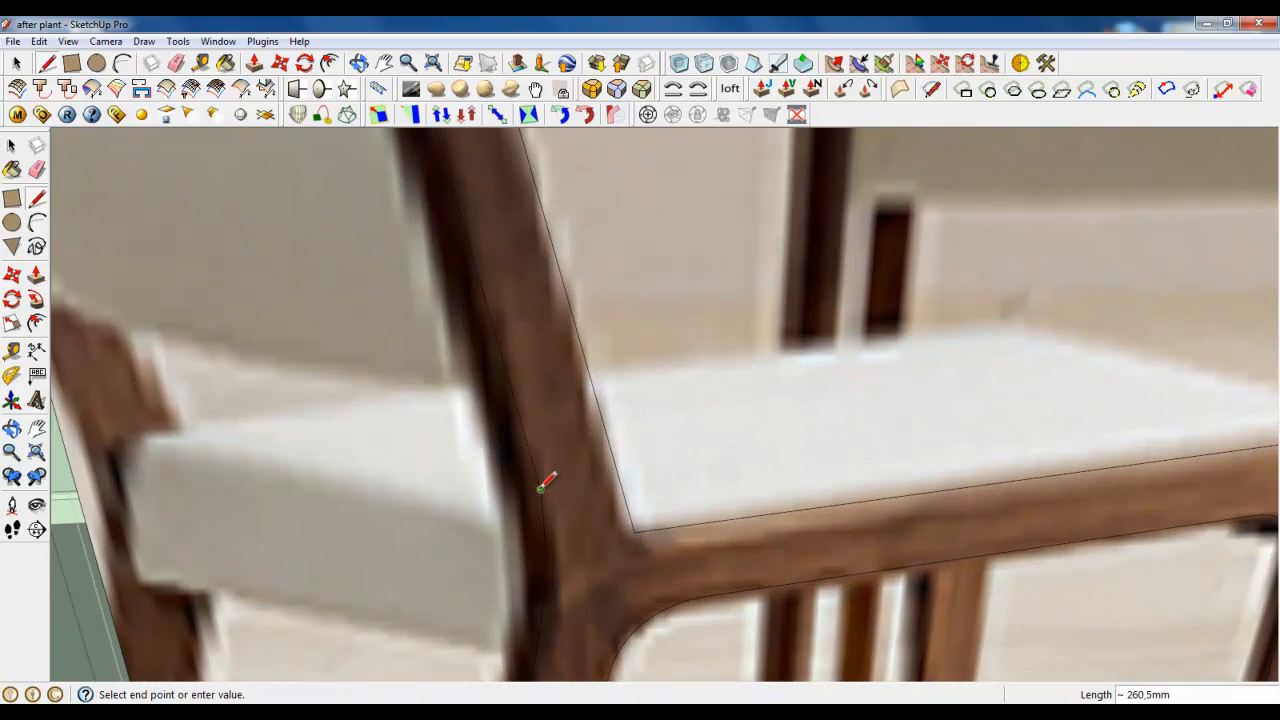
pyautogui.click(13, 63)
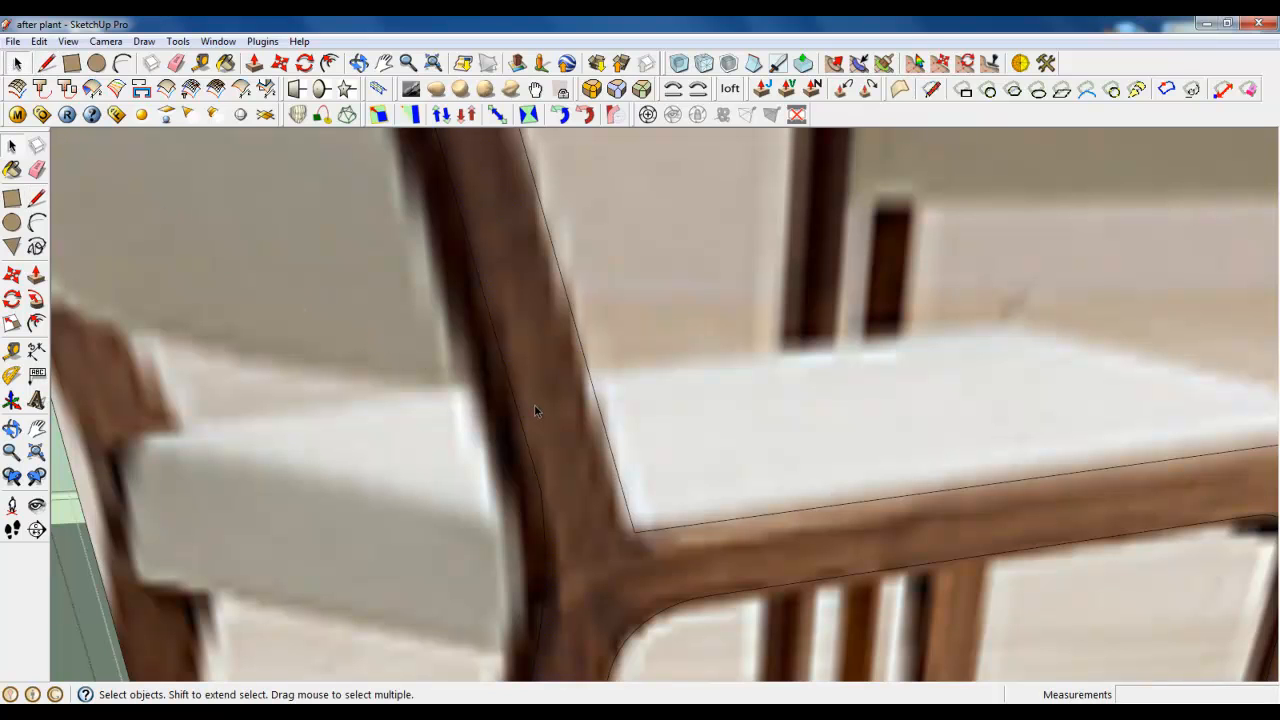
# Erase the reference image surrounding the traced chair frame, including its border edges and the stray line beside the front leg.
pyautogui.scroll(-6, 534, 404)
pyautogui.moveTo(591, 394); pyautogui.dragTo(523, 242, button='middle')
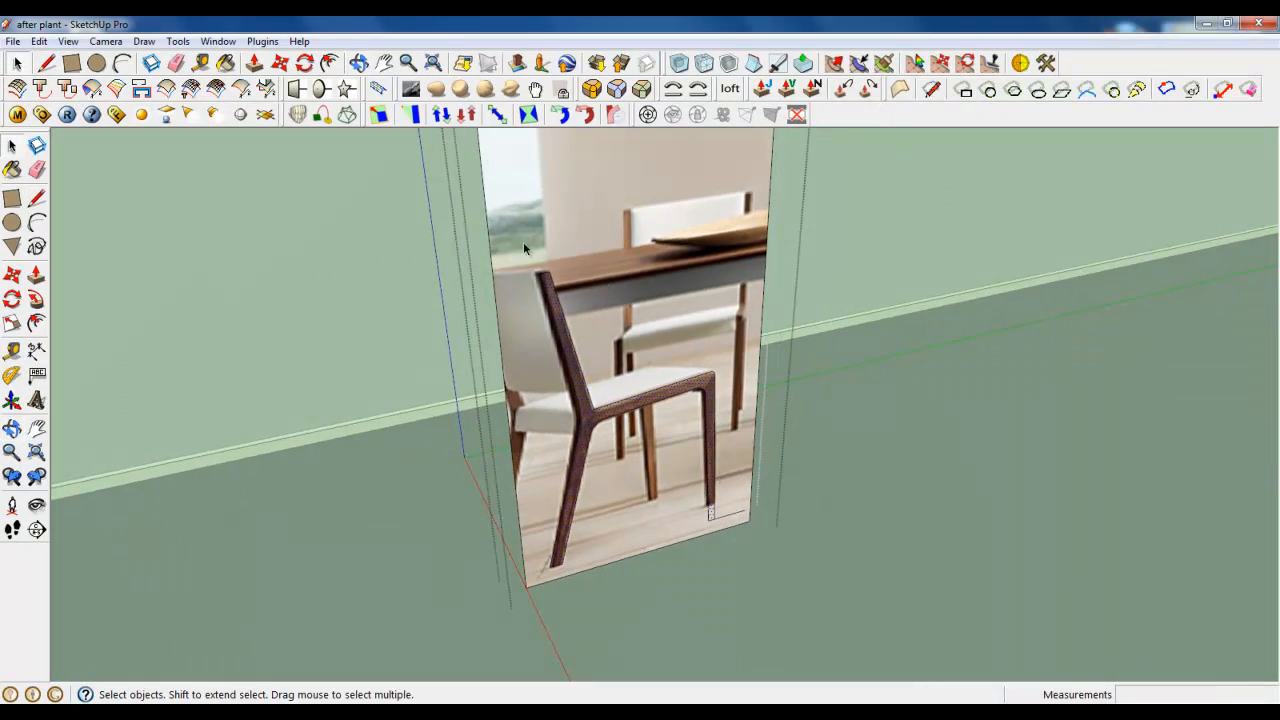
pyautogui.moveTo(702, 374); pyautogui.dragTo(636, 438, button='middle')
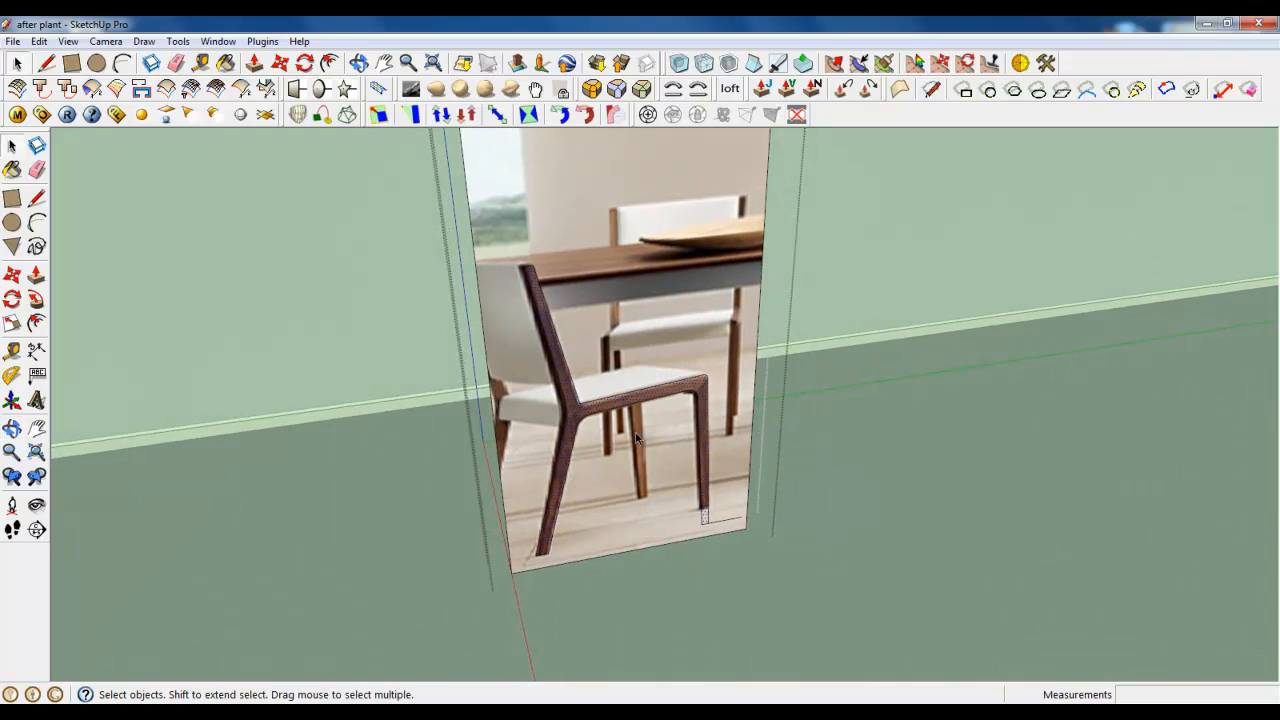
pyautogui.click(176, 62)
pyautogui.moveTo(490, 480); pyautogui.dragTo(606, 612)
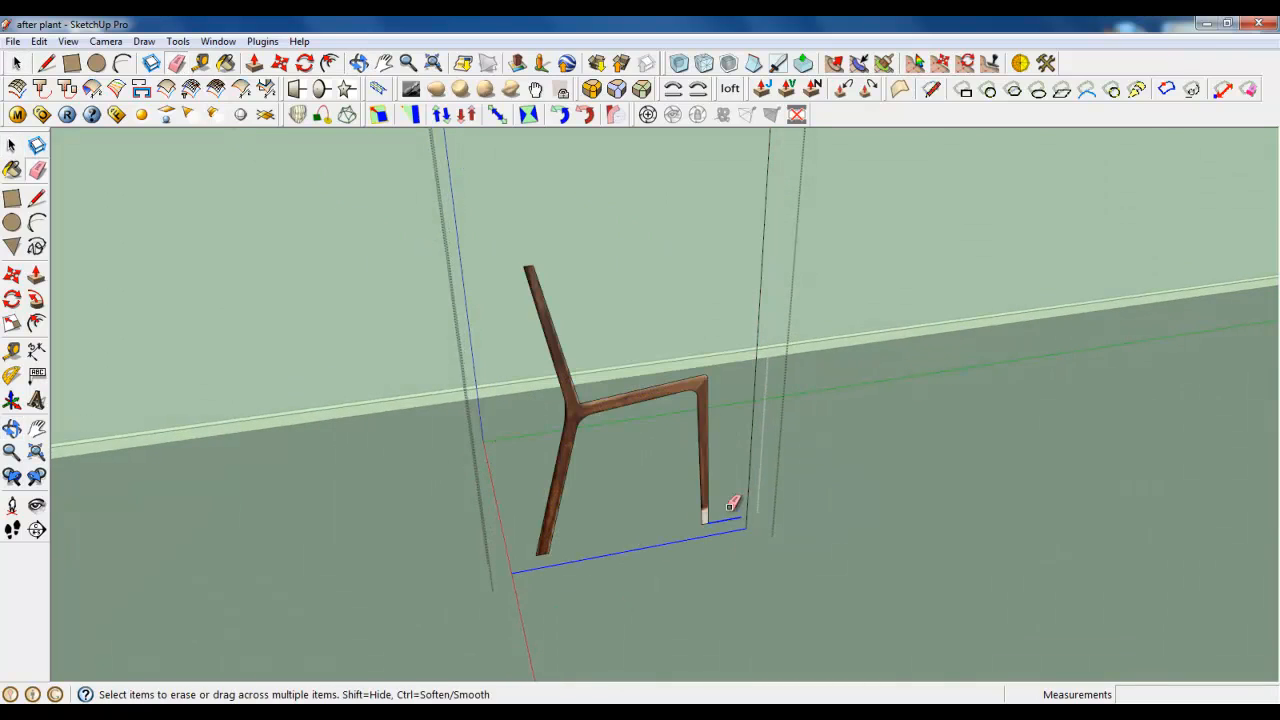
pyautogui.moveTo(730, 507); pyautogui.dragTo(763, 452)
pyautogui.scroll(-2, 706, 630)
pyautogui.moveTo(668, 210); pyautogui.dragTo(660, 240)
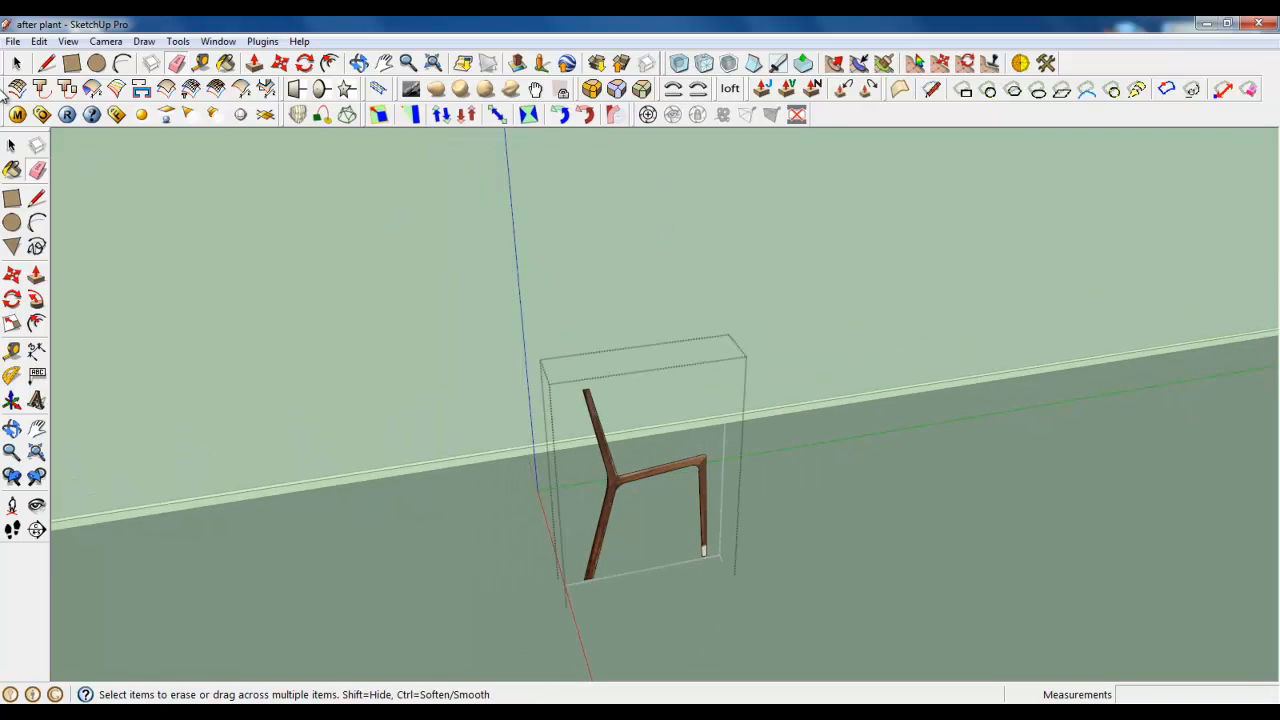
# Move the seat rail's inner and outer front corner arcs together straight down by about 17 mm.
pyautogui.click(16, 62)
pyautogui.moveTo(691, 479); pyautogui.dragTo(583, 320, button='middle')
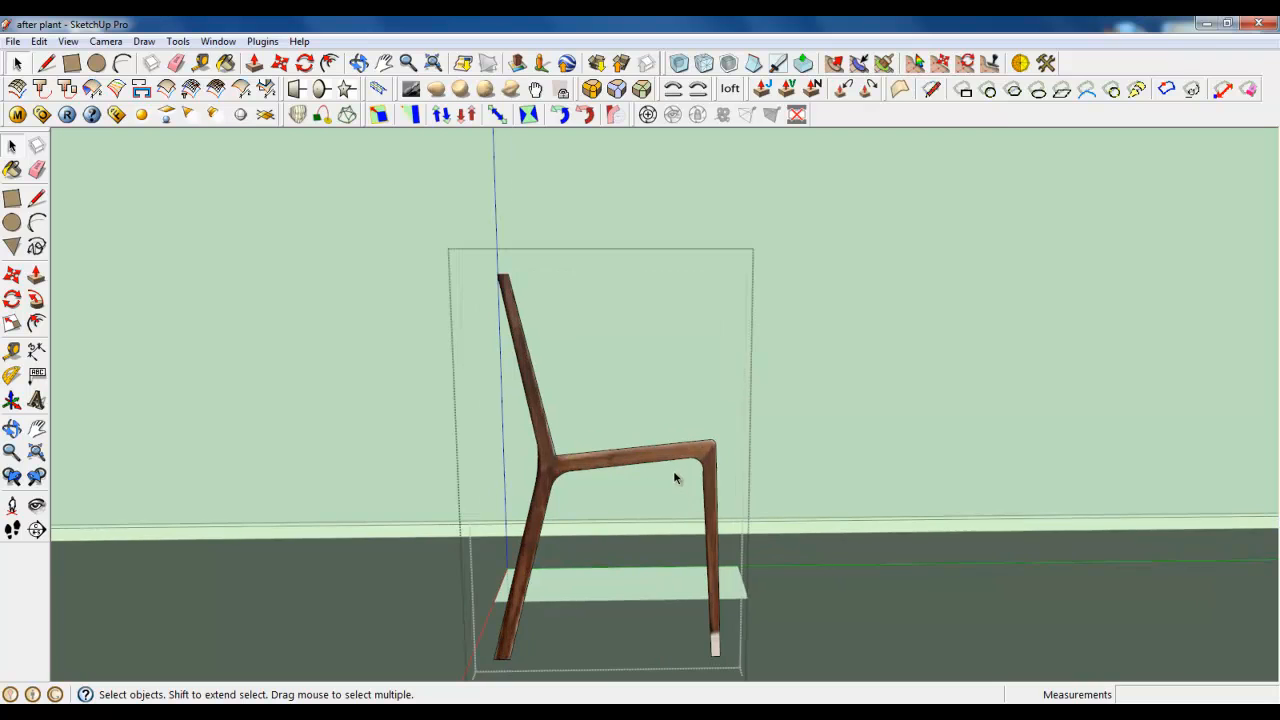
pyautogui.scroll(-1, 630, 455)
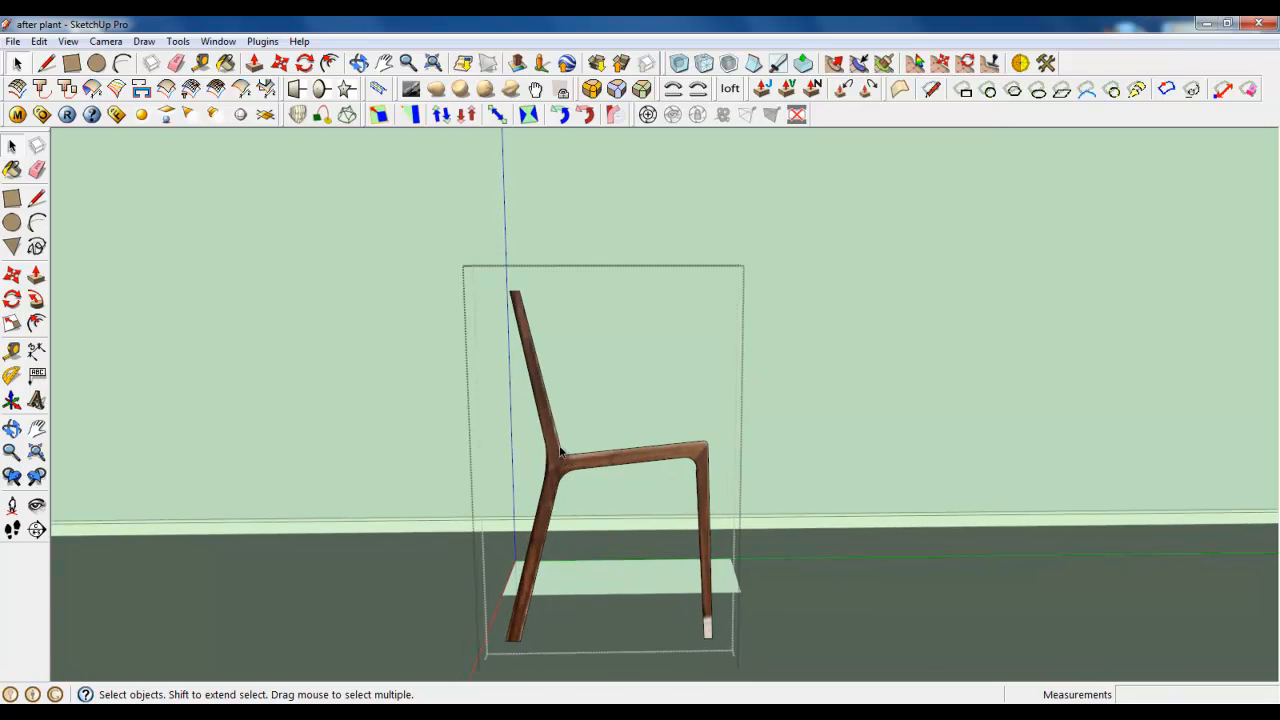
pyautogui.scroll(3, 671, 462)
pyautogui.scroll(-1, 674, 422)
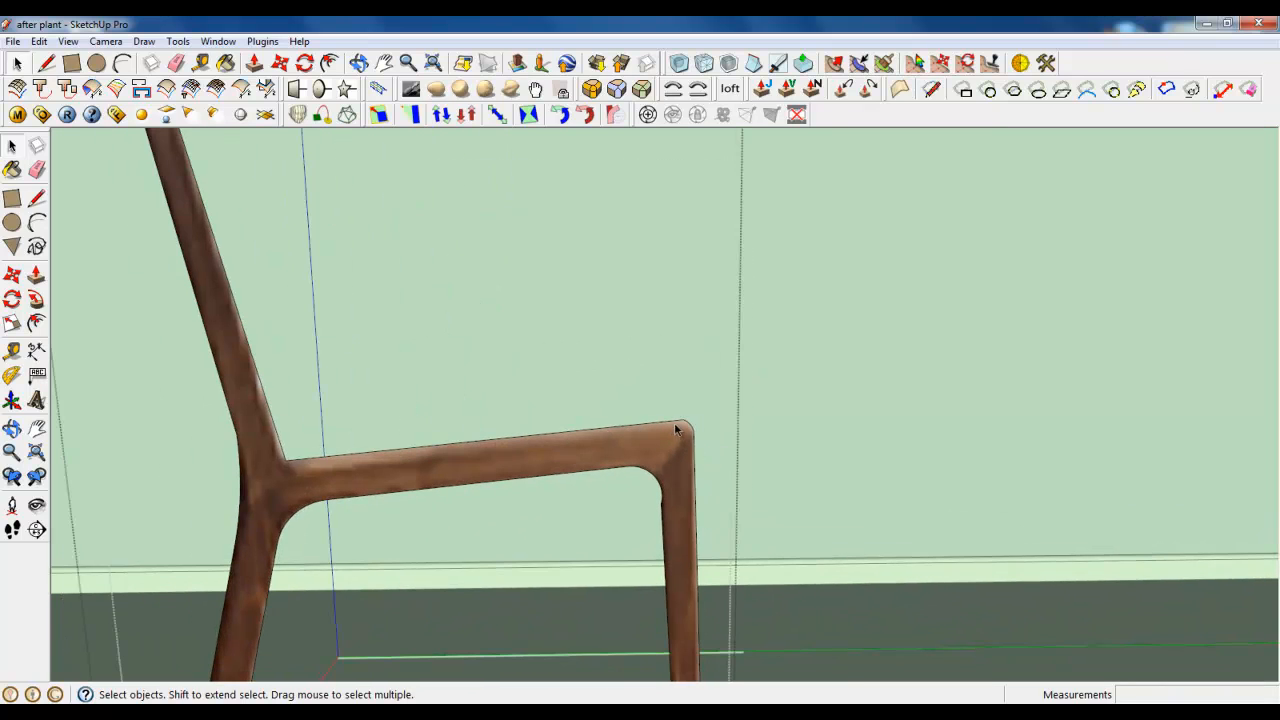
pyautogui.scroll(2, 687, 426)
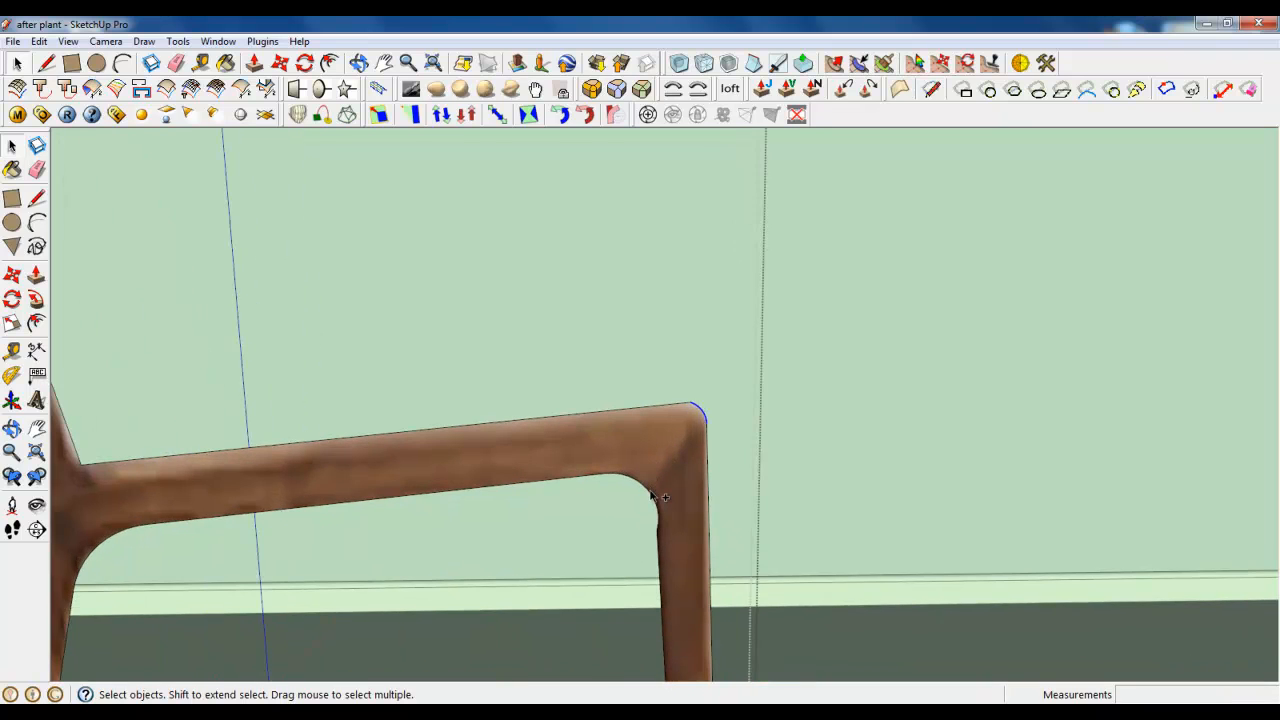
pyautogui.scroll(-2, 665, 468)
pyautogui.press('m')
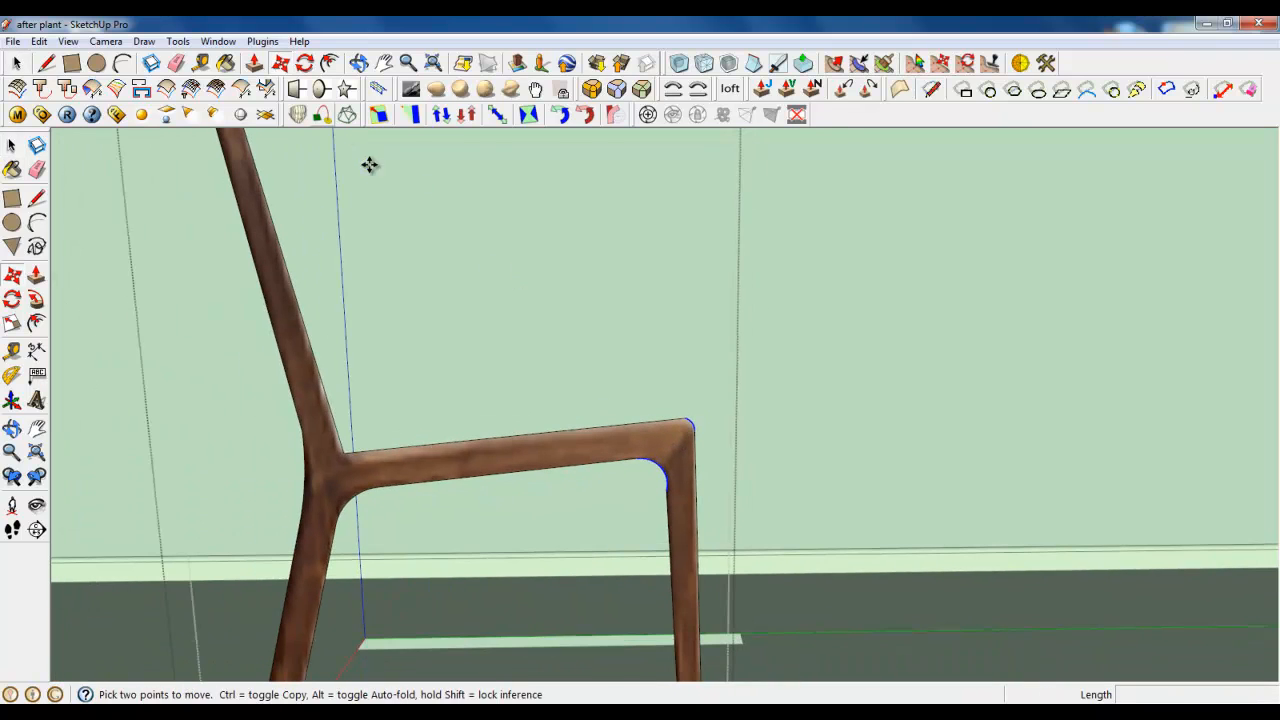
pyautogui.click(691, 422)
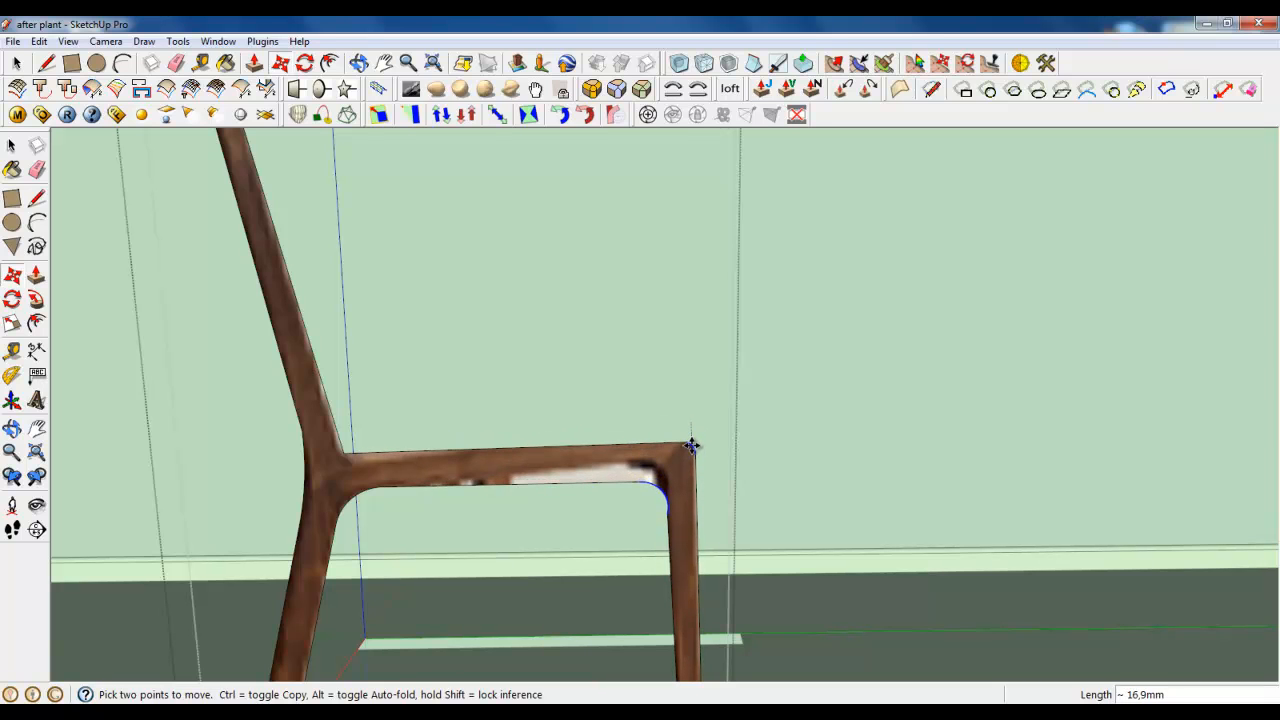
pyautogui.click(691, 445)
# Close the chair frame's group for editing.
pyautogui.scroll(-5, 720, 374)
pyautogui.moveTo(720, 380); pyautogui.dragTo(606, 598, button='middle')
pyautogui.scroll(2, 680, 626)
pyautogui.moveTo(684, 620); pyautogui.dragTo(657, 594, button='middle')
pyautogui.press('space')
pyautogui.rightClick(334, 429)
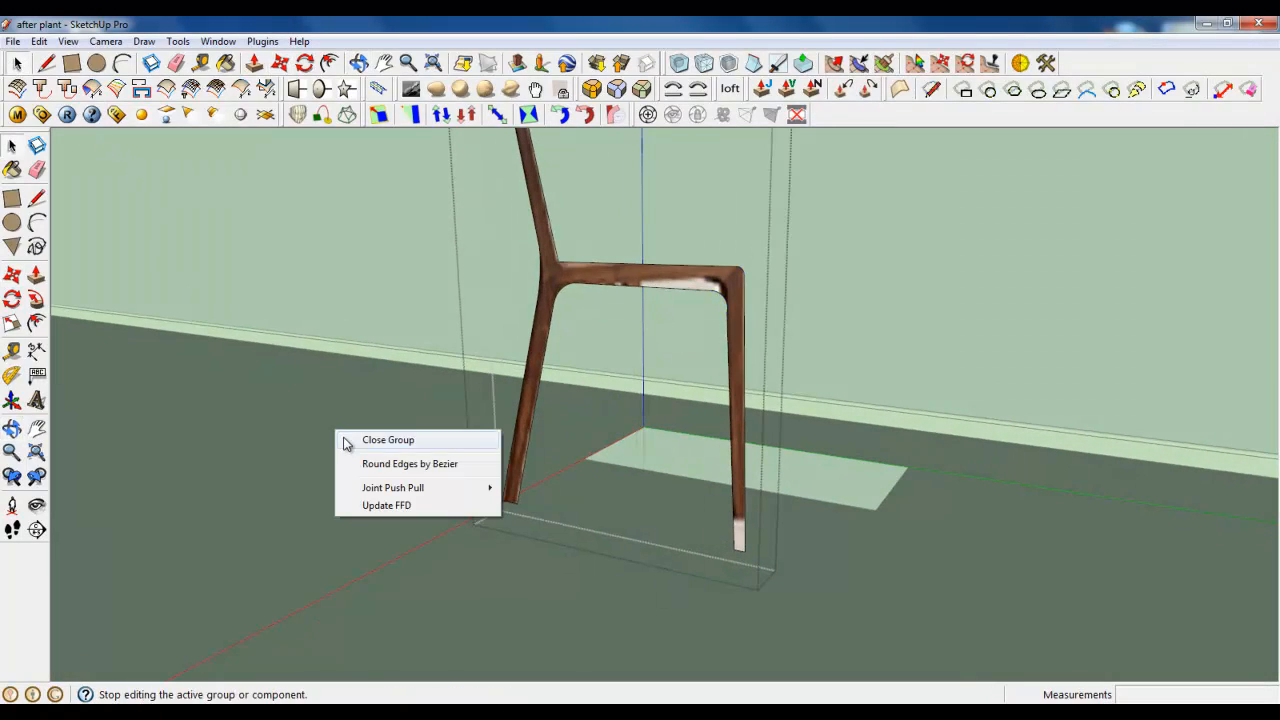
pyautogui.click(346, 442)
# Move the chair frame group about 15.7 mm, using the rear leg's foot corner as the base point.
pyautogui.scroll(-2, 600, 590)
pyautogui.click(553, 385)
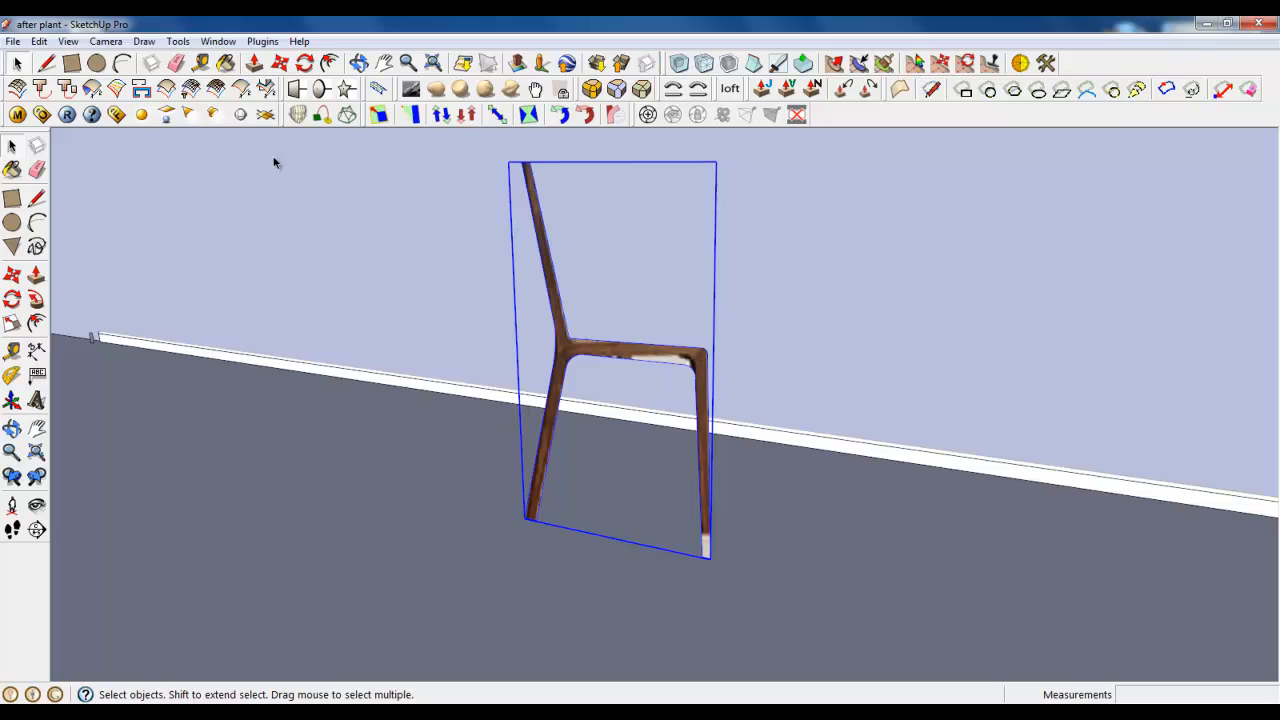
pyautogui.click(283, 66)
pyautogui.scroll(5, 540, 527)
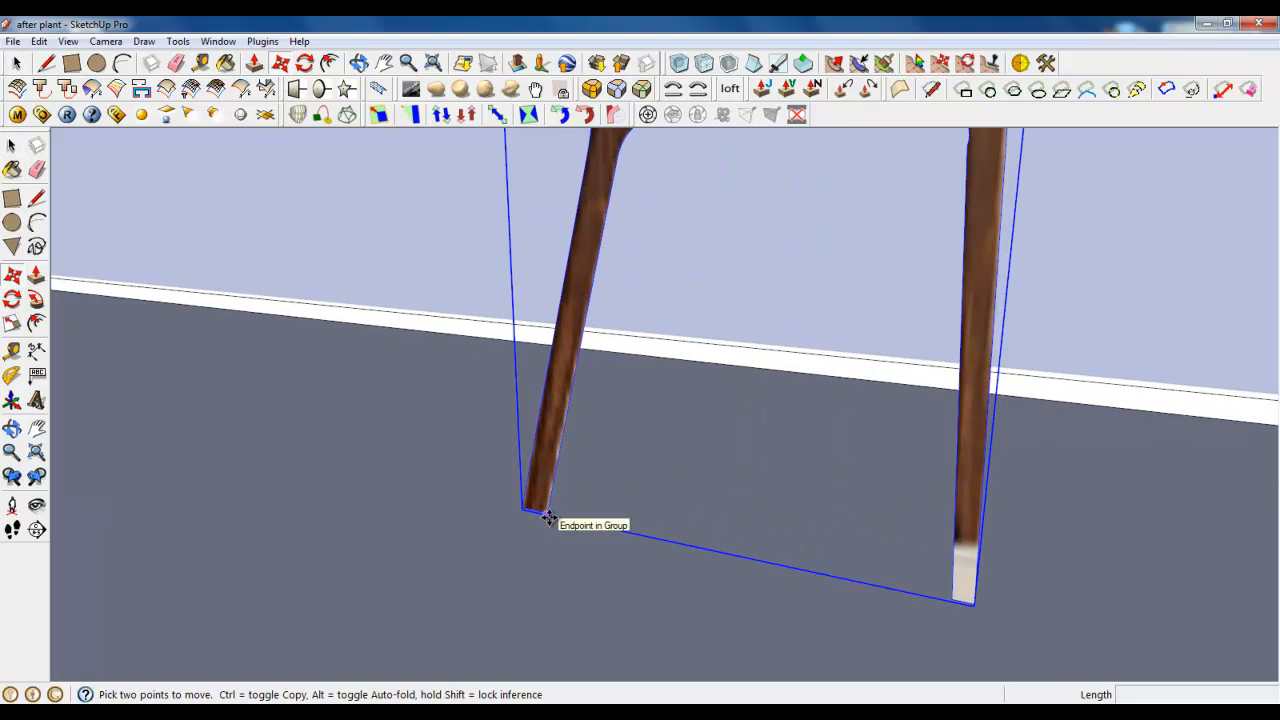
pyautogui.click(548, 516)
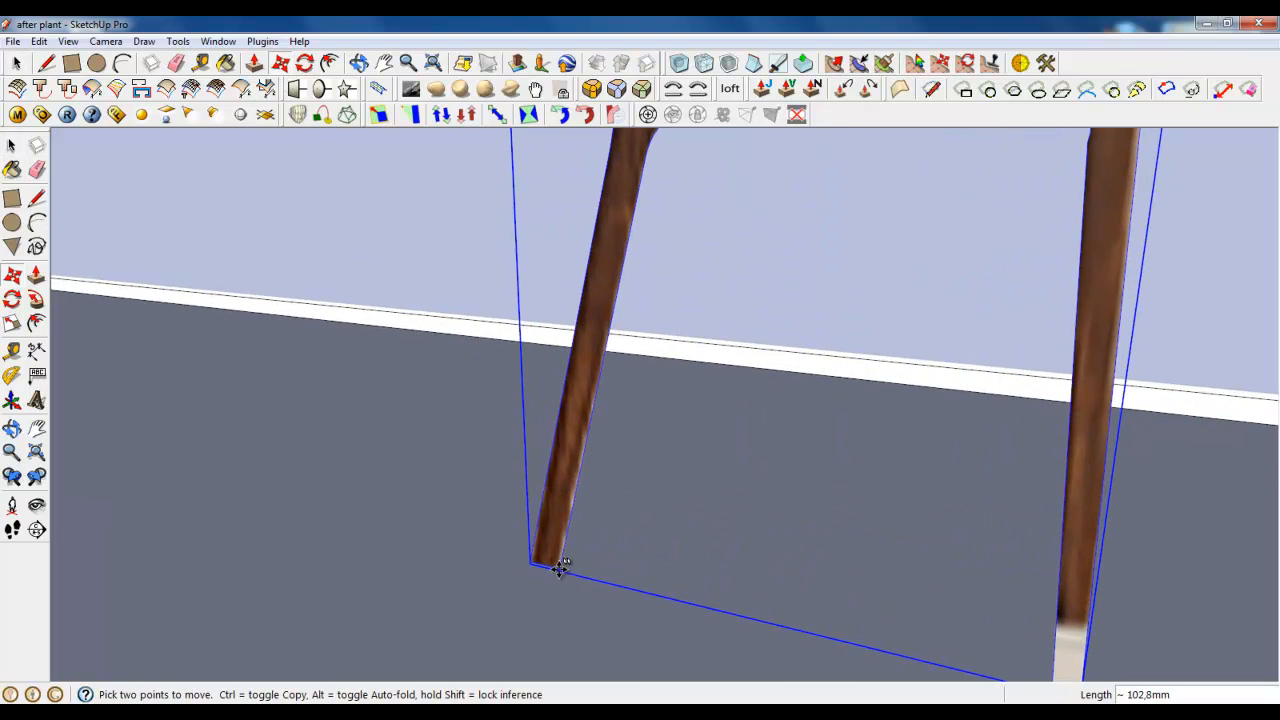
pyautogui.click(528, 514)
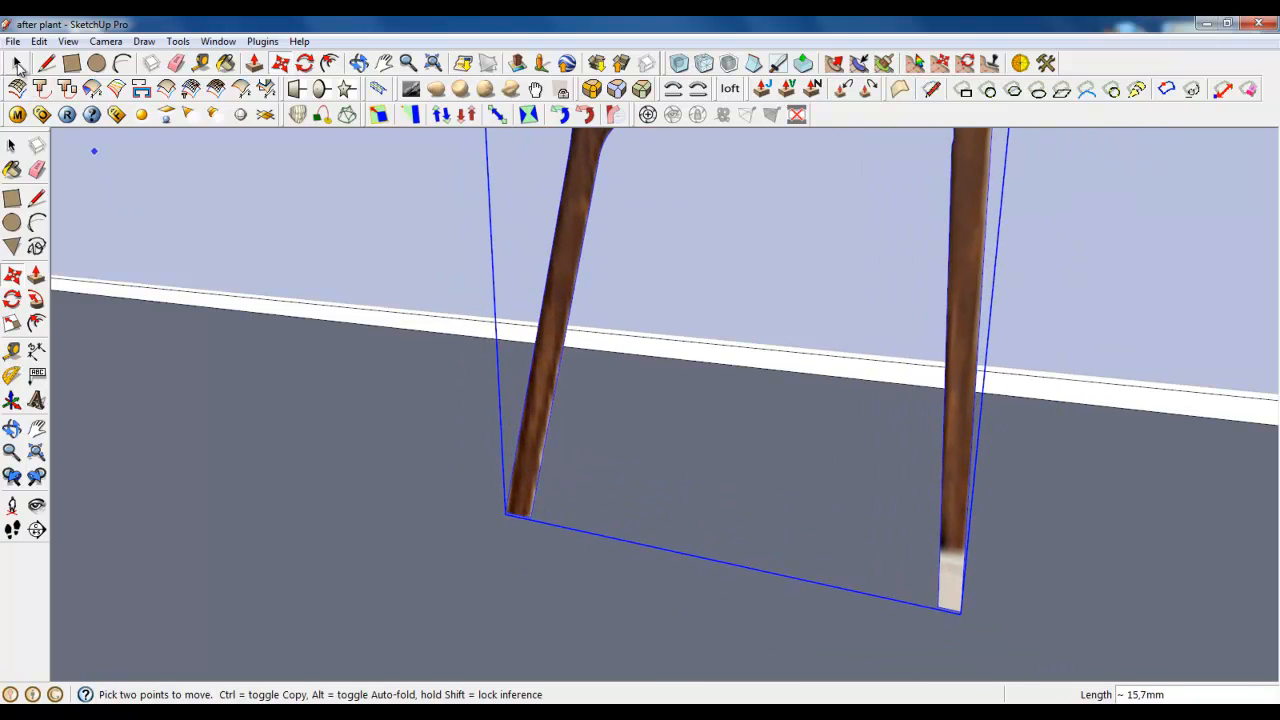
# Move the frame's face and edges within the reopened group, using the rear leg's foot corner as the base point.
pyautogui.press('space')
pyautogui.doubleClick(518, 463)
pyautogui.click(518, 463)
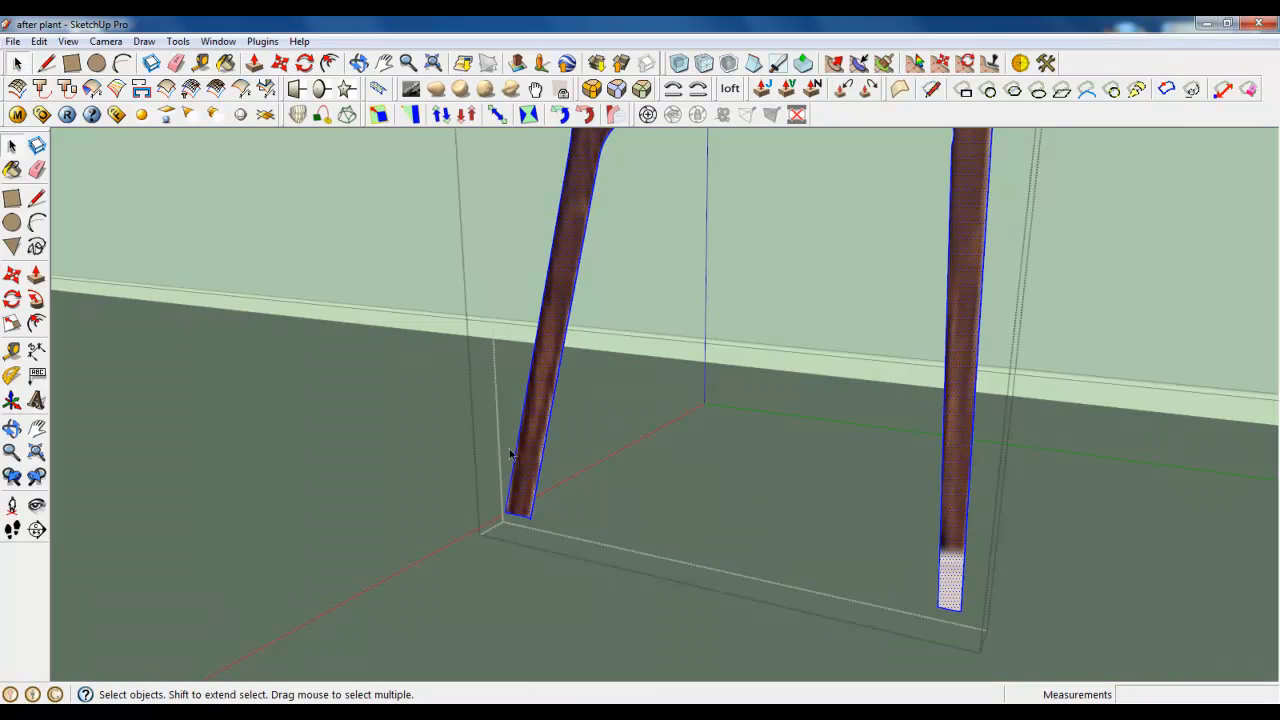
pyautogui.click(281, 64)
pyautogui.click(535, 513)
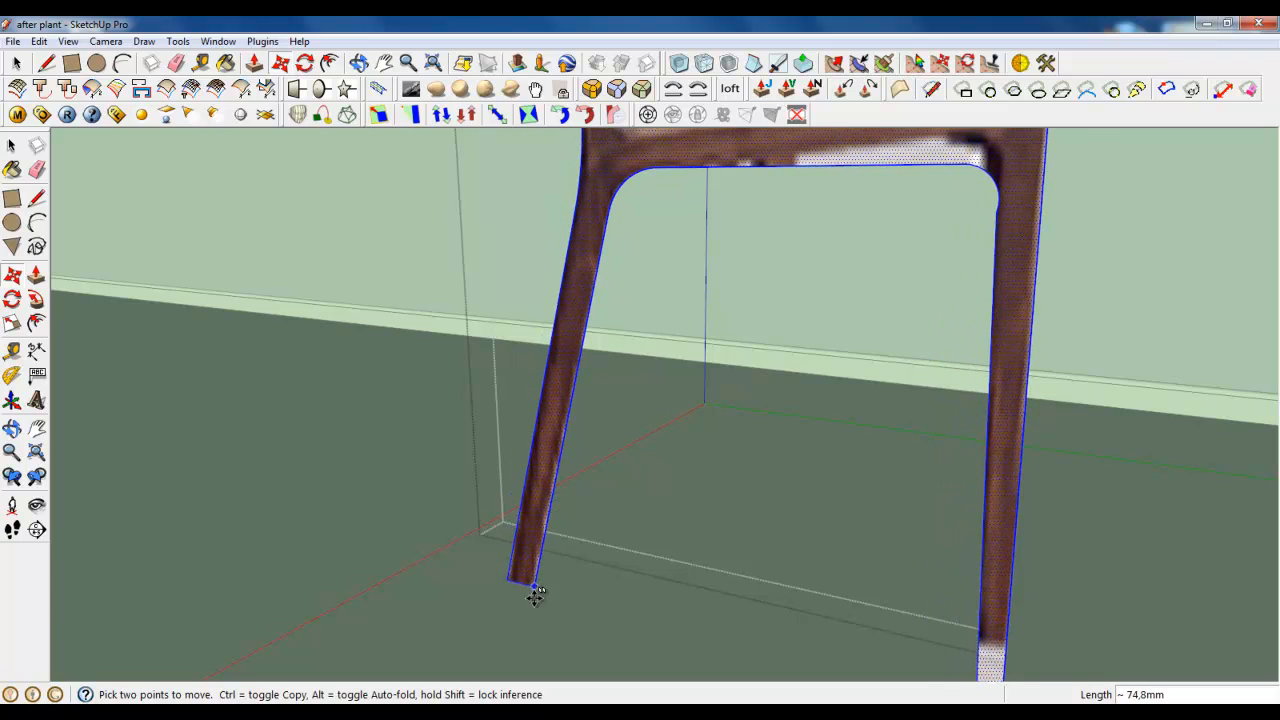
pyautogui.scroll(-3, 553, 645)
pyautogui.moveTo(491, 600); pyautogui.dragTo(626, 591, button='middle')
pyautogui.click(613, 568)
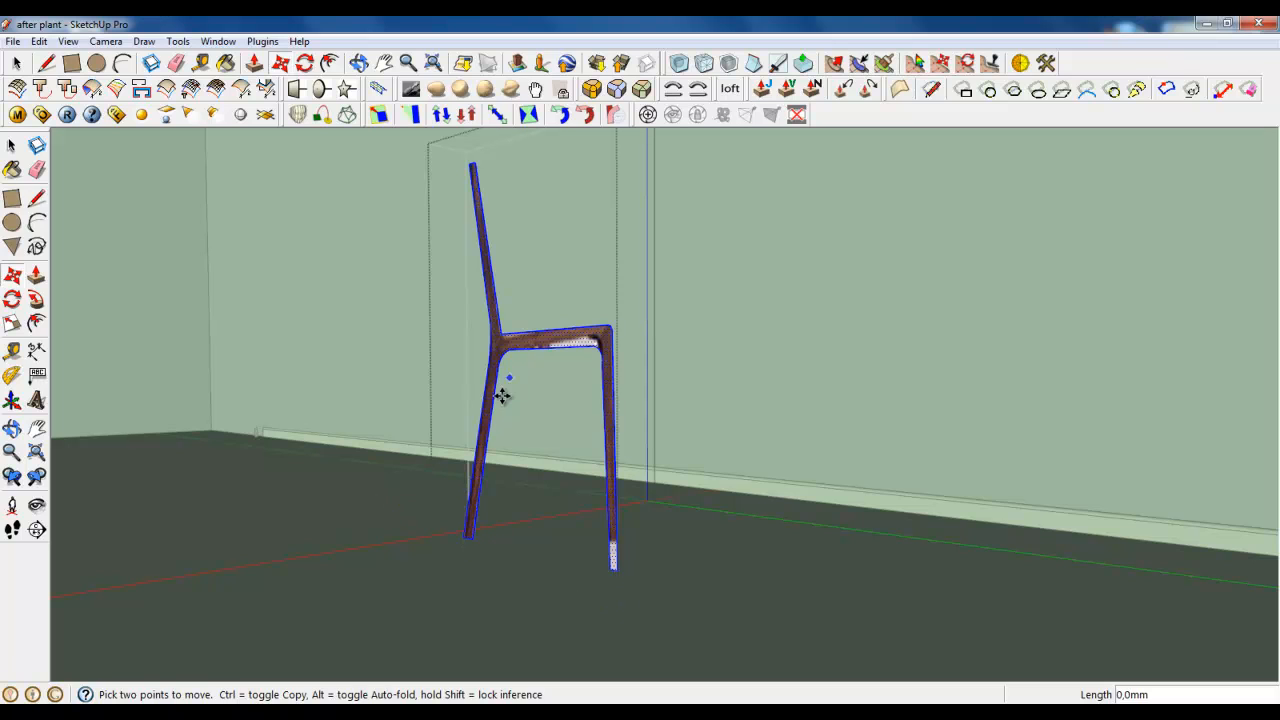
pyautogui.click(17, 63)
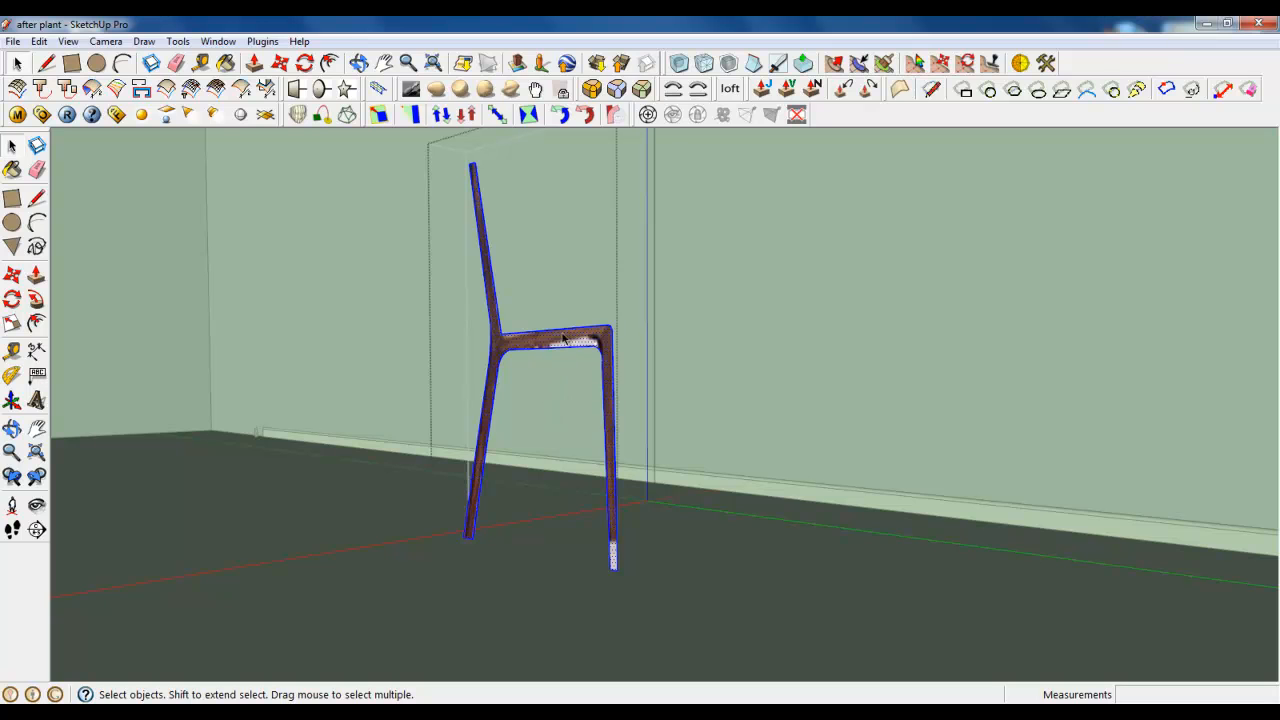
pyautogui.moveTo(563, 338); pyautogui.dragTo(497, 449, button='middle')
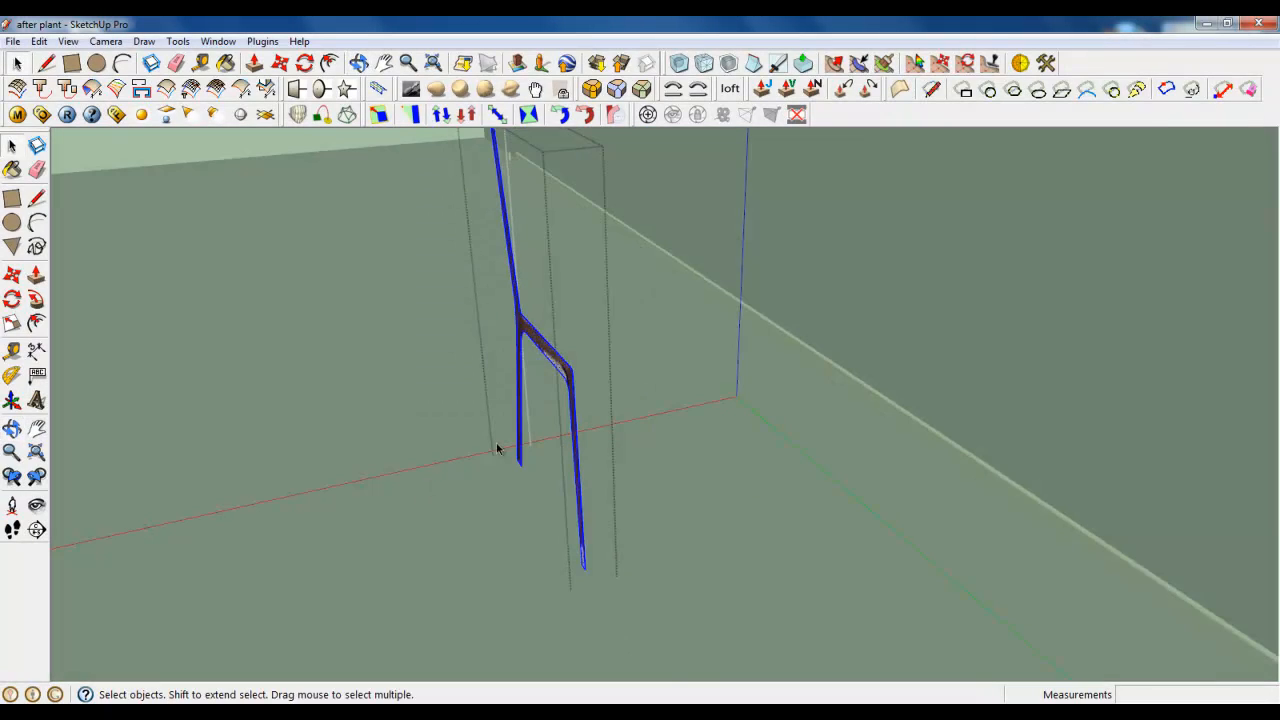
# Erase the arc at the inner corner between the seat rail's underside and the front leg.
pyautogui.click(252, 61)
pyautogui.scroll(5, 567, 375)
pyautogui.moveTo(570, 396); pyautogui.dragTo(900, 277, button='middle')
pyautogui.scroll(6, 586, 523)
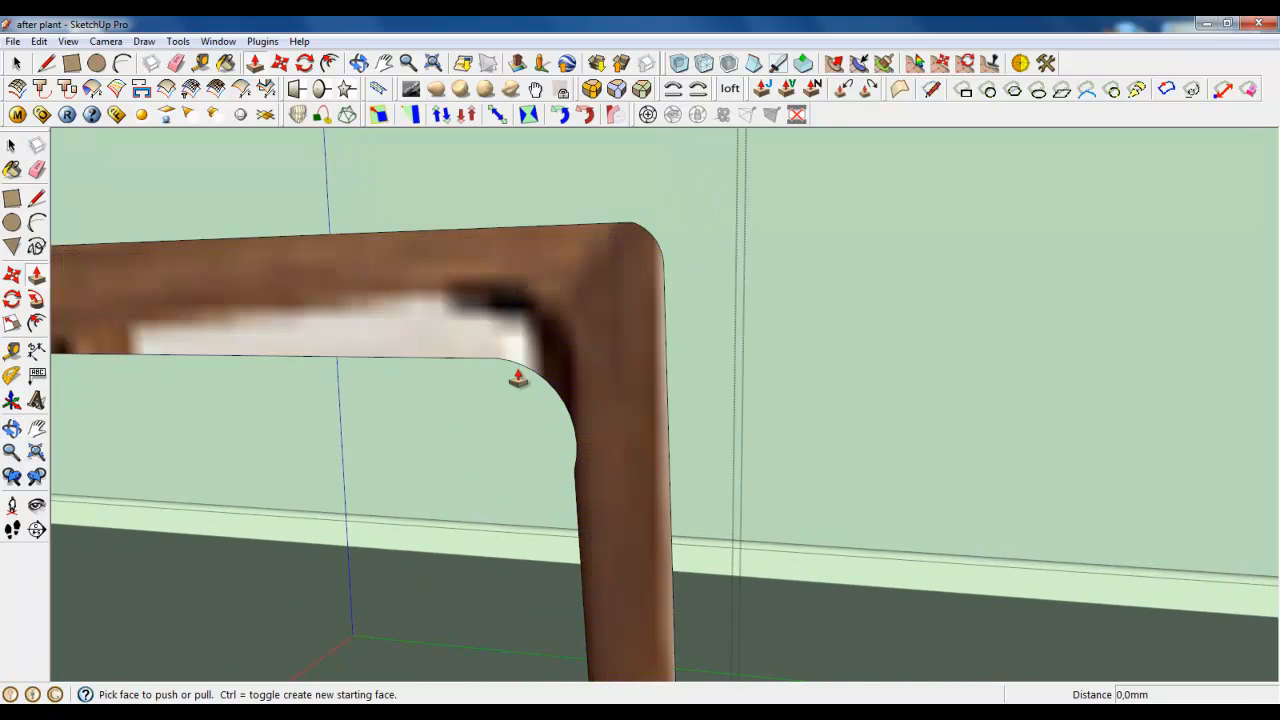
pyautogui.click(16, 62)
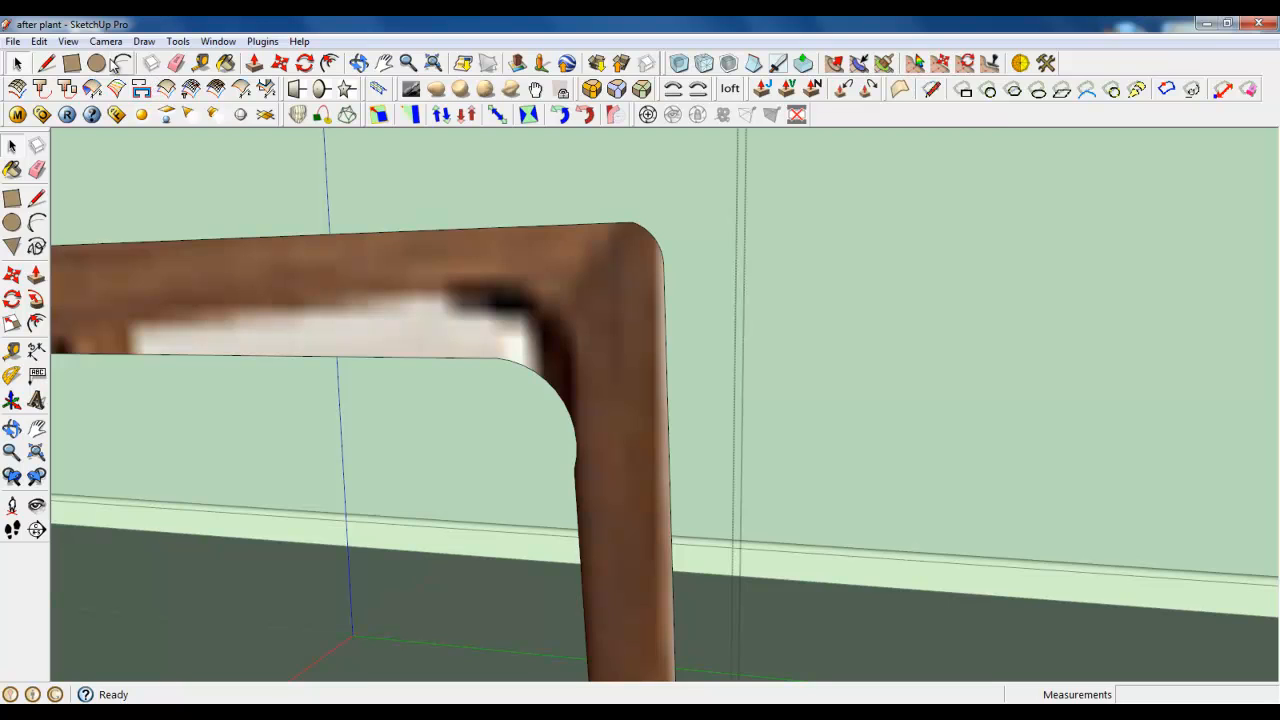
pyautogui.click(119, 63)
pyautogui.rightClick(518, 357)
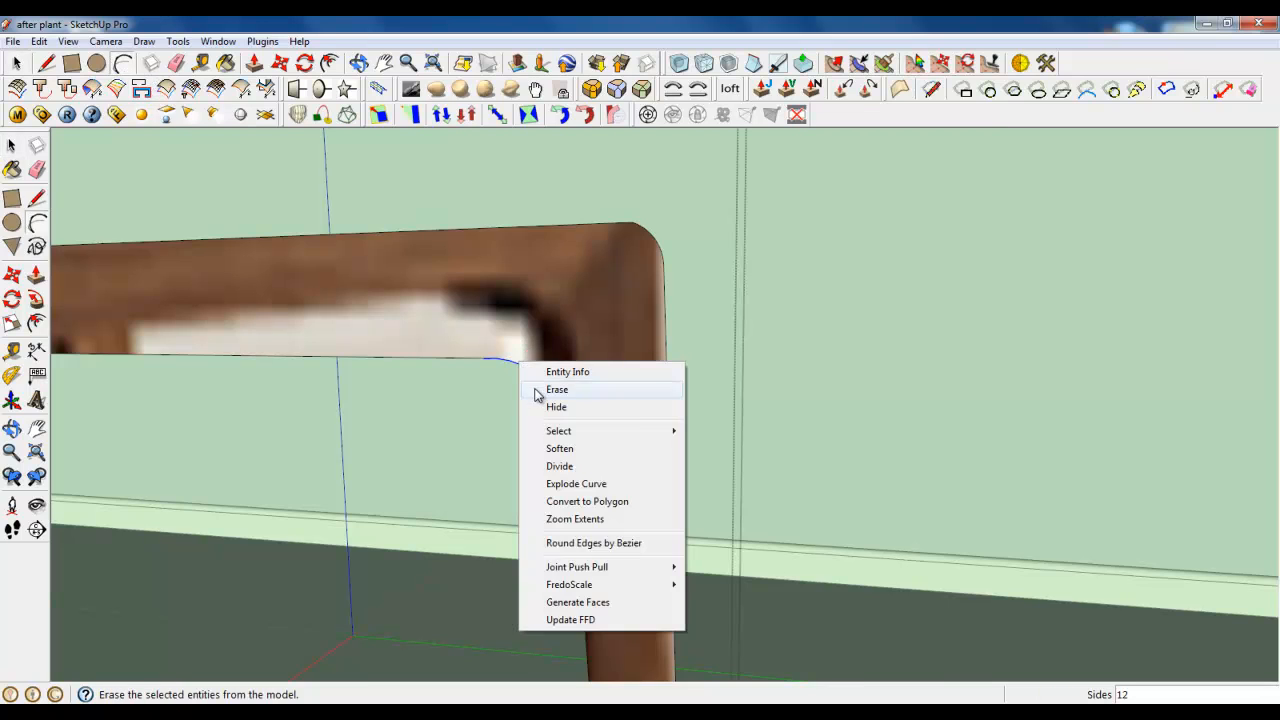
pyautogui.click(531, 393)
# Redraw the inner front corner arc from the end of the rail's underside to the top of the front leg's inner edge.
pyautogui.click(483, 357)
pyautogui.click(574, 470)
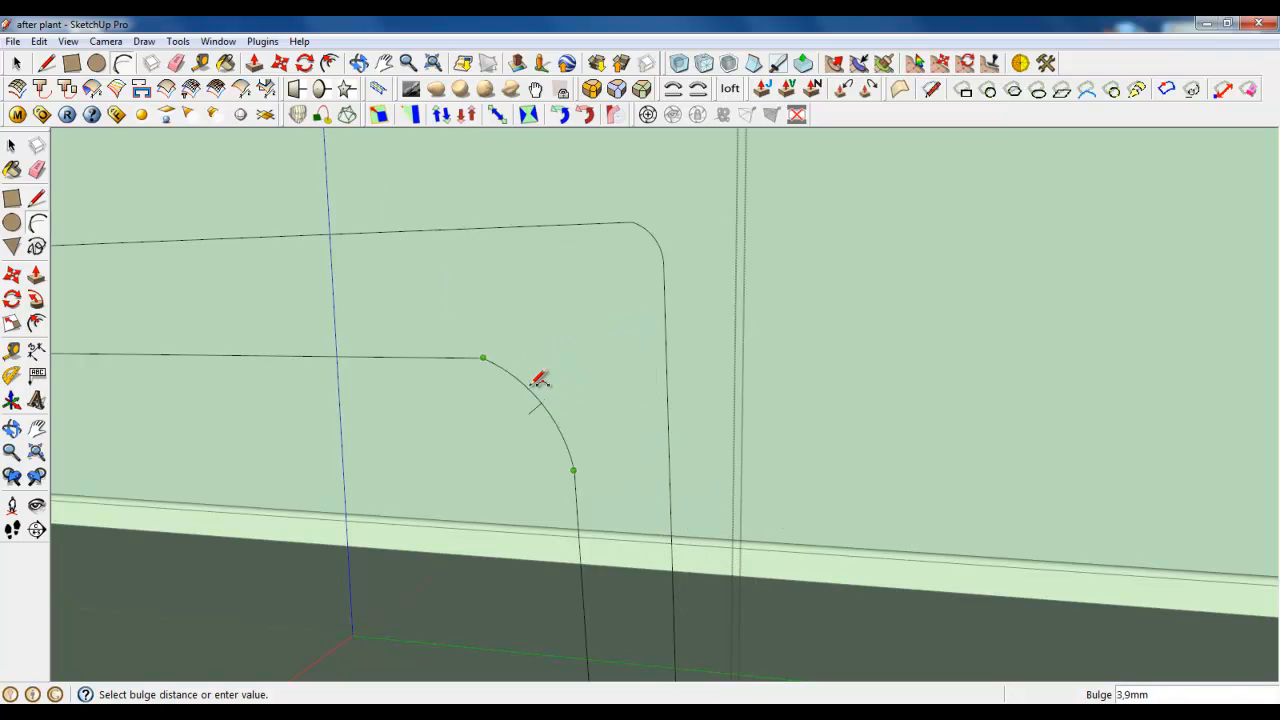
pyautogui.click(543, 370)
pyautogui.moveTo(543, 367); pyautogui.dragTo(320, 275, button='middle')
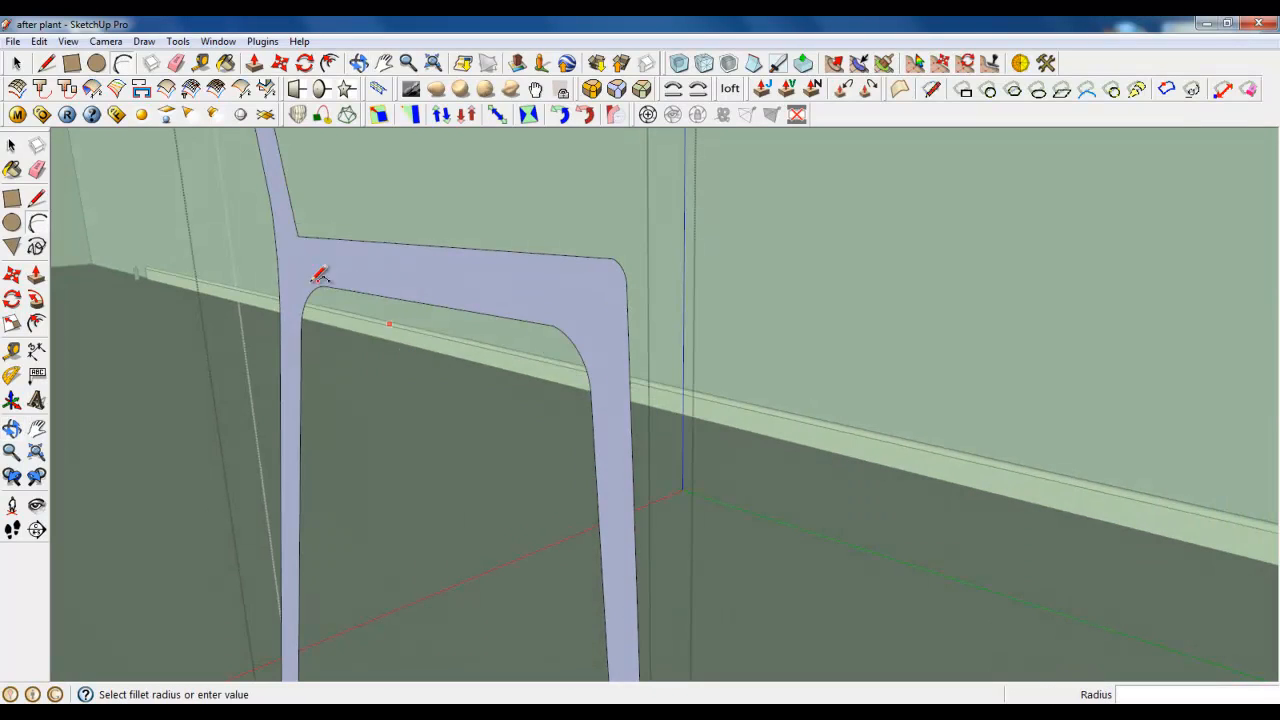
# Extrude the chair's side frame profile 20 mm and close its group.
pyautogui.click(254, 63)
pyautogui.moveTo(562, 288); pyautogui.dragTo(533, 323, button='middle')
pyautogui.click(533, 323)
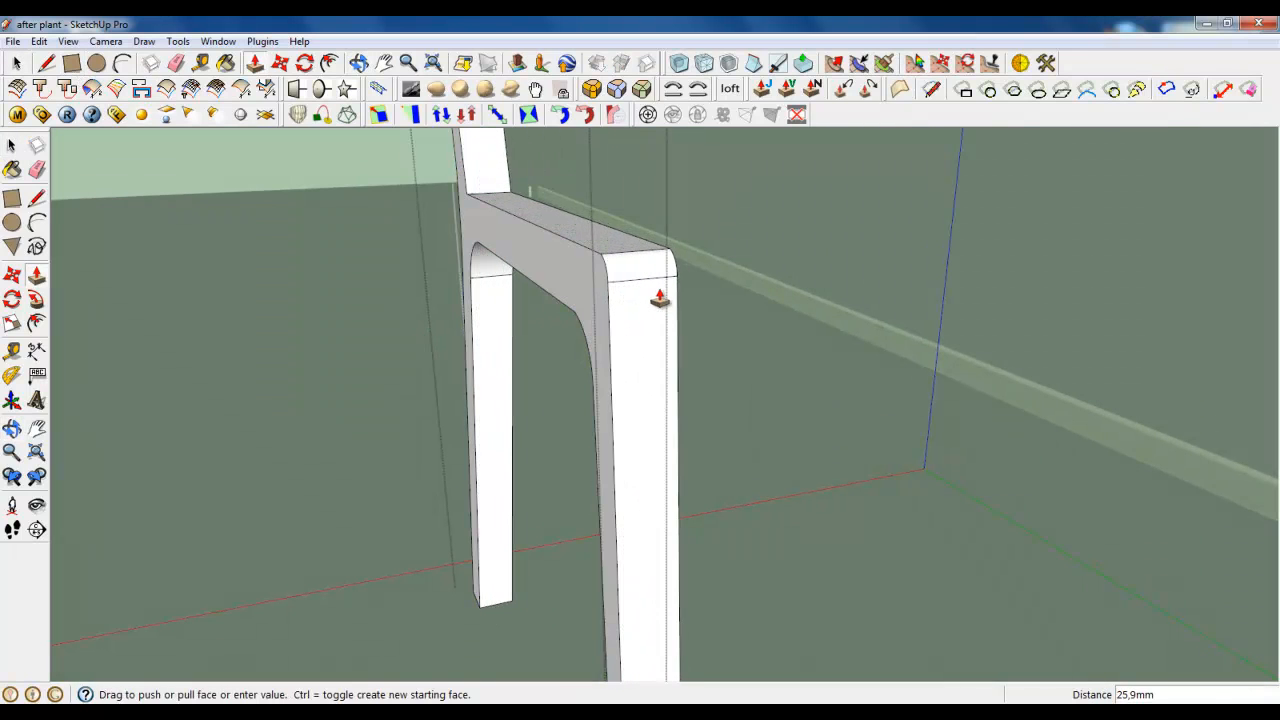
pyautogui.press('Return')
pyautogui.scroll(-6, 630, 330)
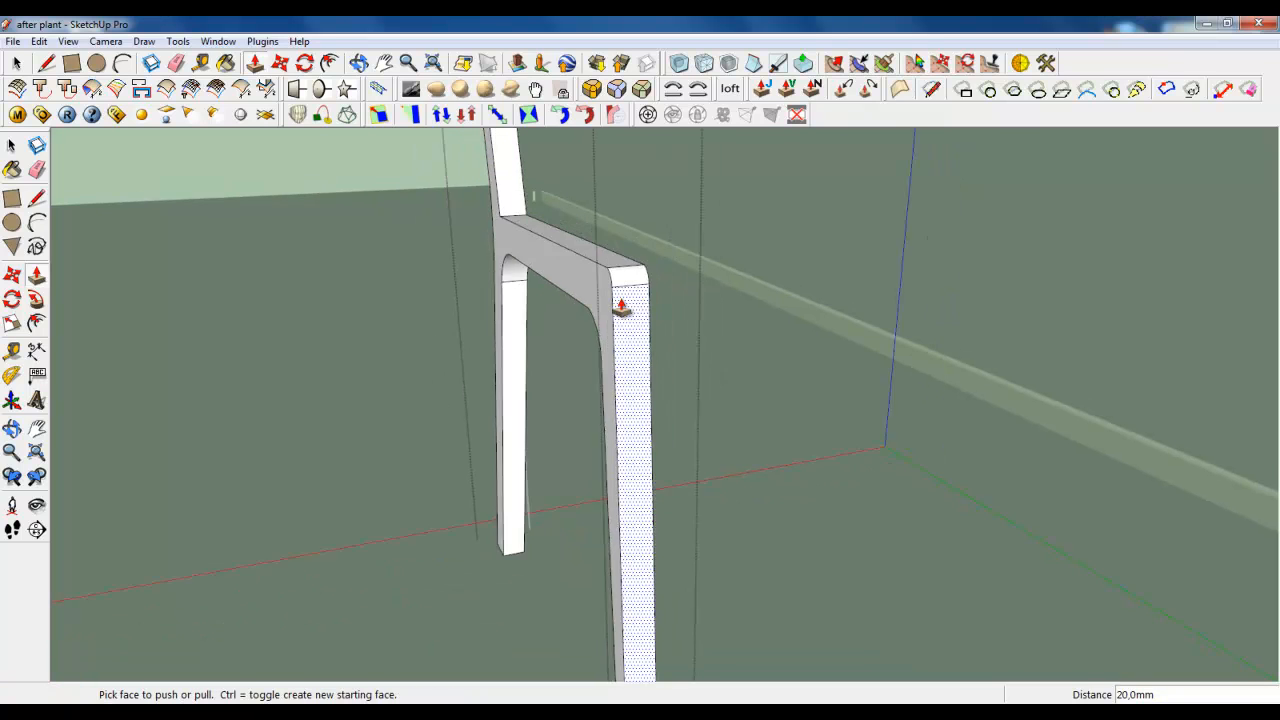
pyautogui.moveTo(518, 599); pyautogui.dragTo(612, 591, button='middle')
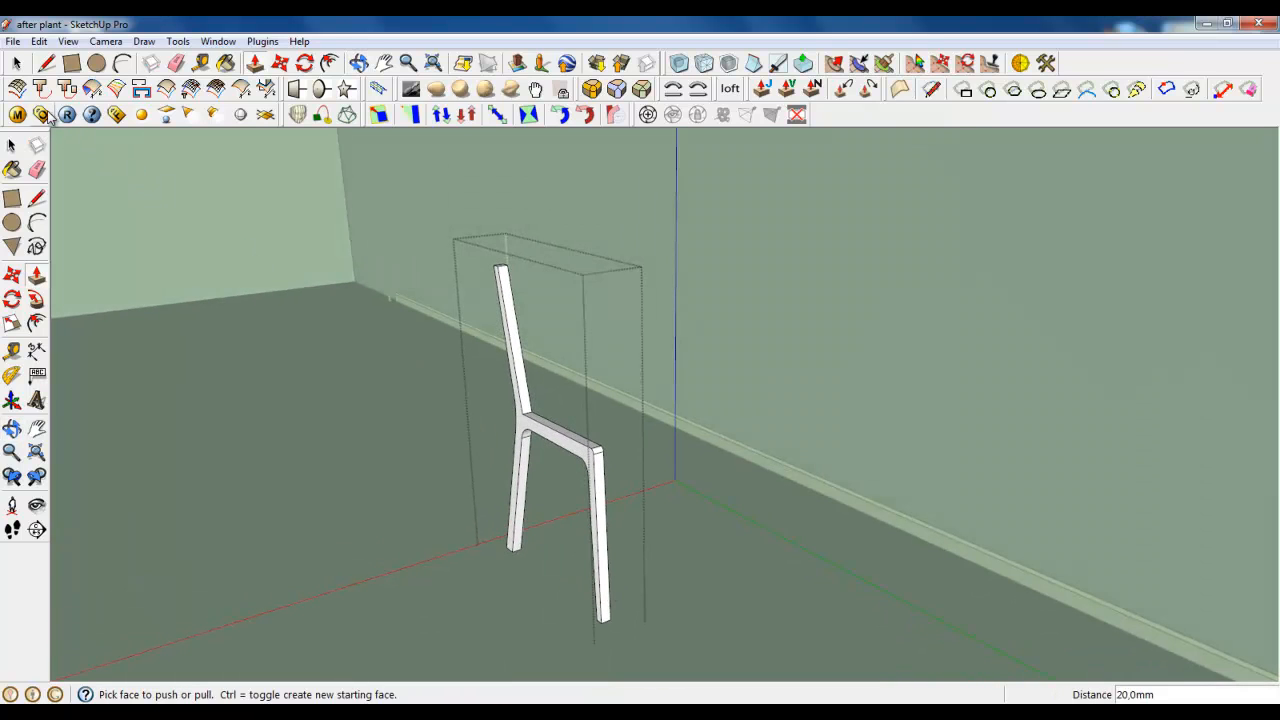
pyautogui.click(16, 63)
pyautogui.rightClick(363, 435)
pyautogui.click(392, 446)
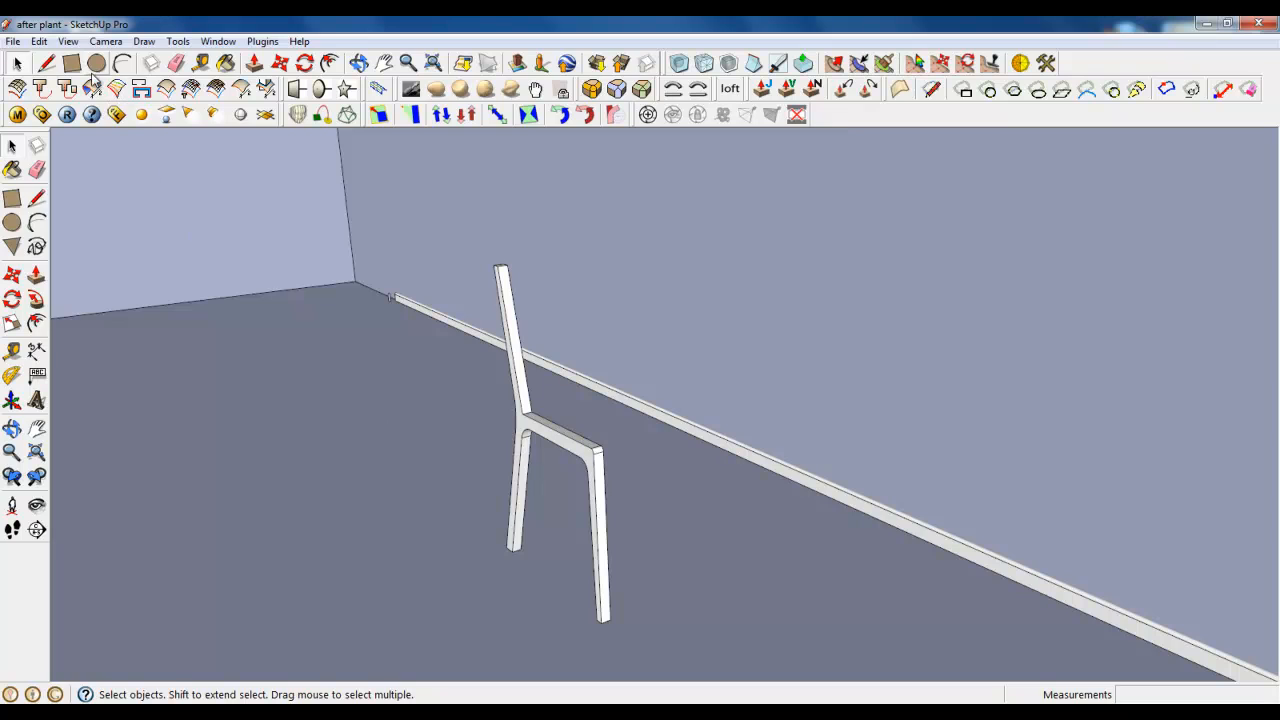
# Draw a vertical reference line along the blue axis, starting on the floor beside the front leg.
pyautogui.press('l')
pyautogui.click(642, 631)
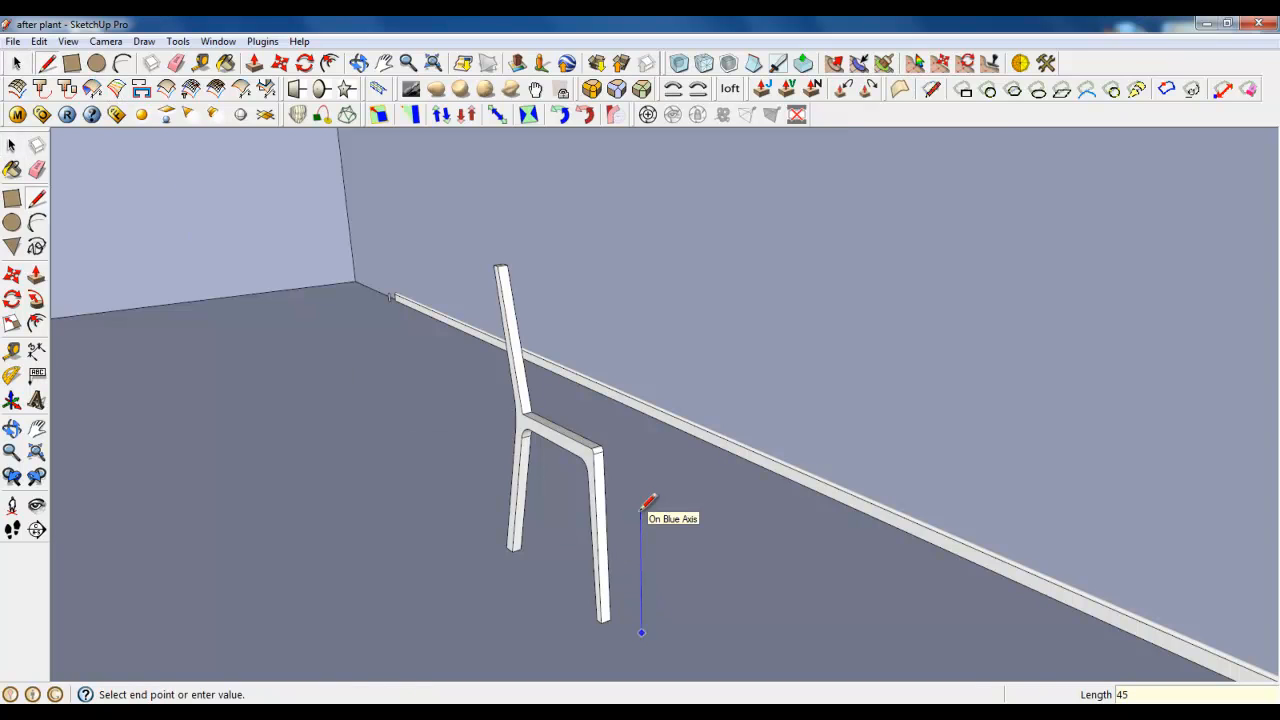
pyautogui.click(16, 63)
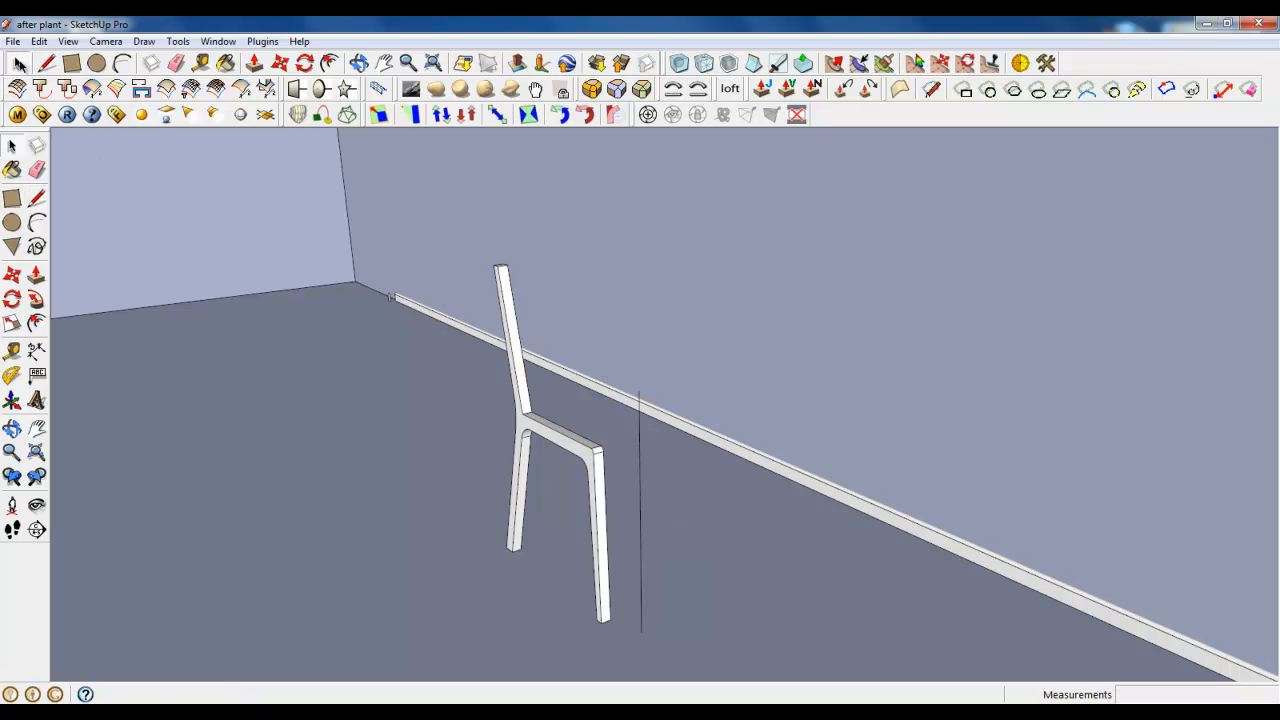
# Scale the side frame group up from its upper rear corner until its seat height matches the vertical reference line.
pyautogui.scroll(-5, 676, 517)
pyautogui.moveTo(311, 378); pyautogui.dragTo(452, 412, button='middle')
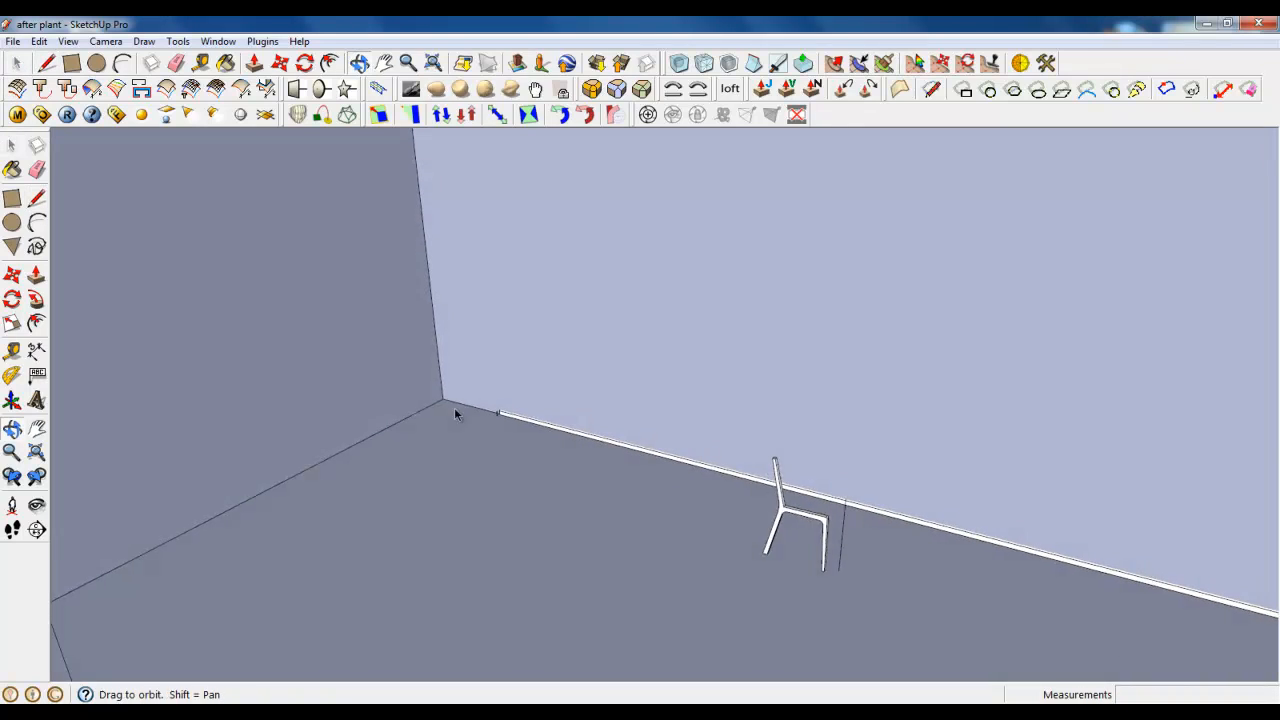
pyautogui.click(834, 531)
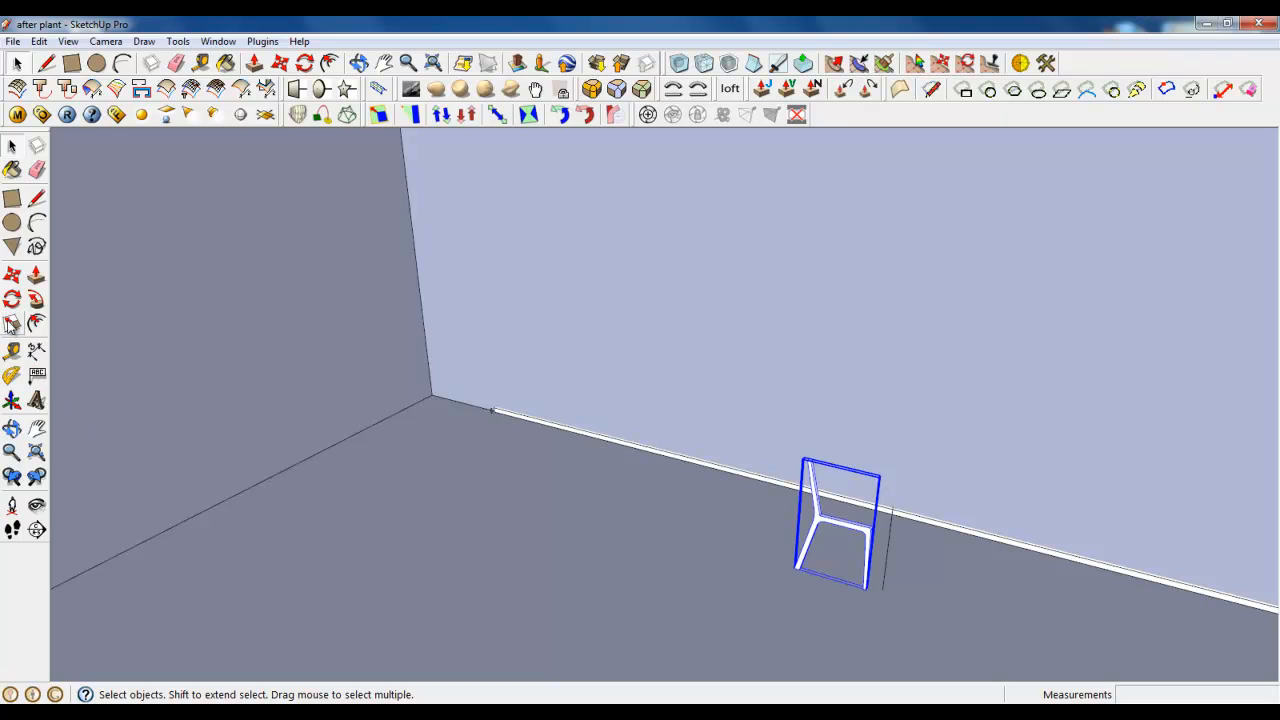
pyautogui.click(11, 323)
pyautogui.scroll(3, 805, 455)
pyautogui.click(803, 452)
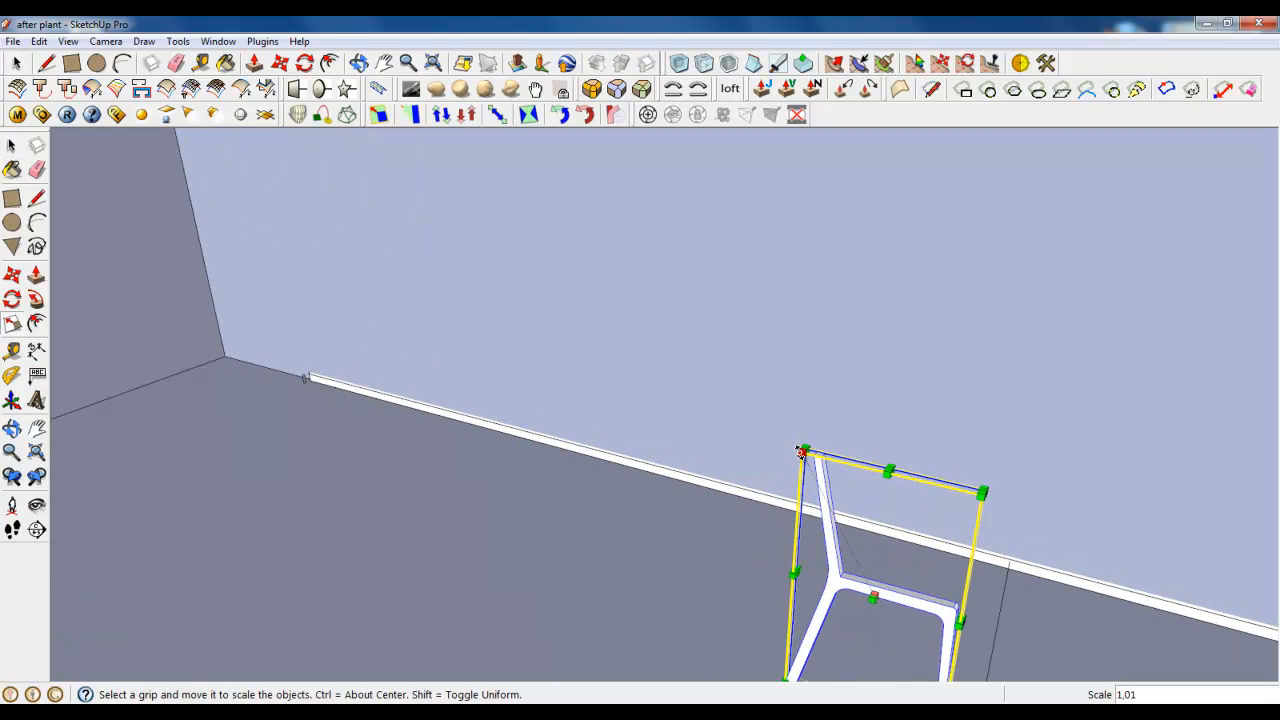
pyautogui.keyDown('ctrl'); pyautogui.moveTo(801, 452); pyautogui.dragTo(732, 412); pyautogui.keyUp('ctrl')
pyautogui.scroll(-3, 565, 415)
pyautogui.scroll(4, 761, 543)
pyautogui.moveTo(759, 545); pyautogui.dragTo(738, 508, button='middle')
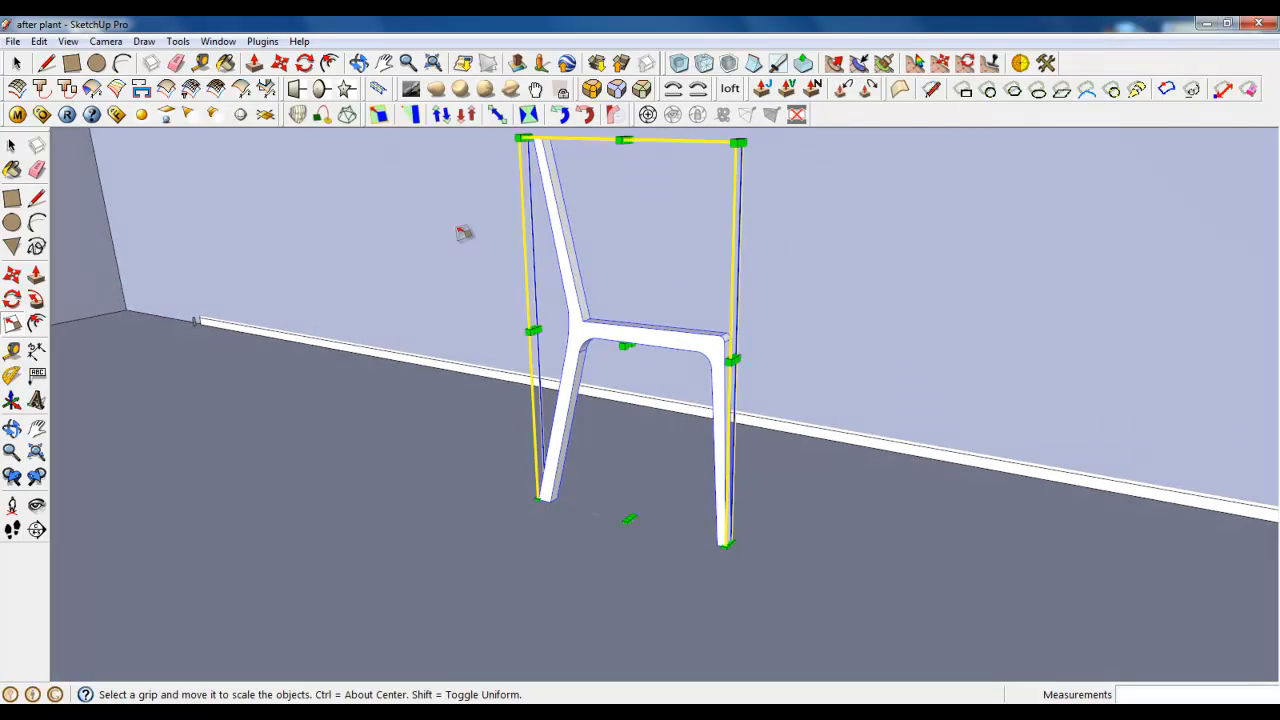
# Move the scaled side frame about 22.4 mm away from the vertical reference line.
pyautogui.press('m')
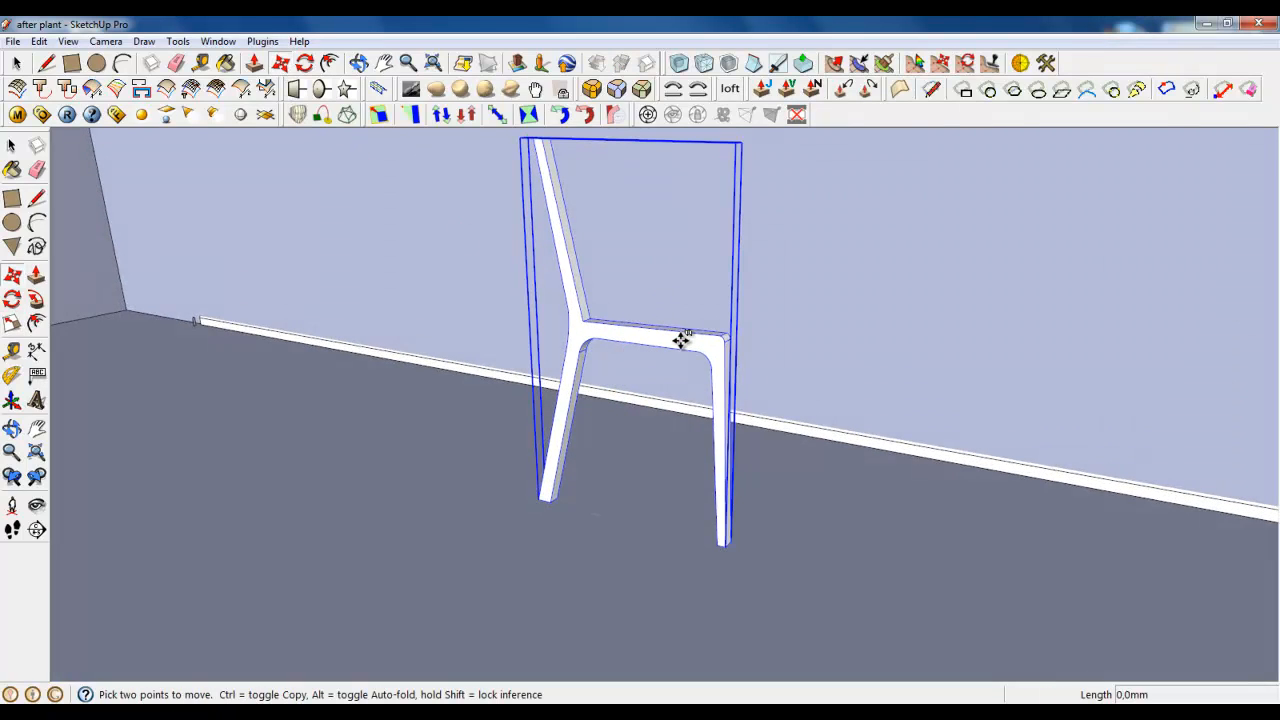
pyautogui.moveTo(681, 340)
pyautogui.mouseDown()
pyautogui.moveTo(682, 323)
pyautogui.moveTo(670, 340)
pyautogui.mouseUp()
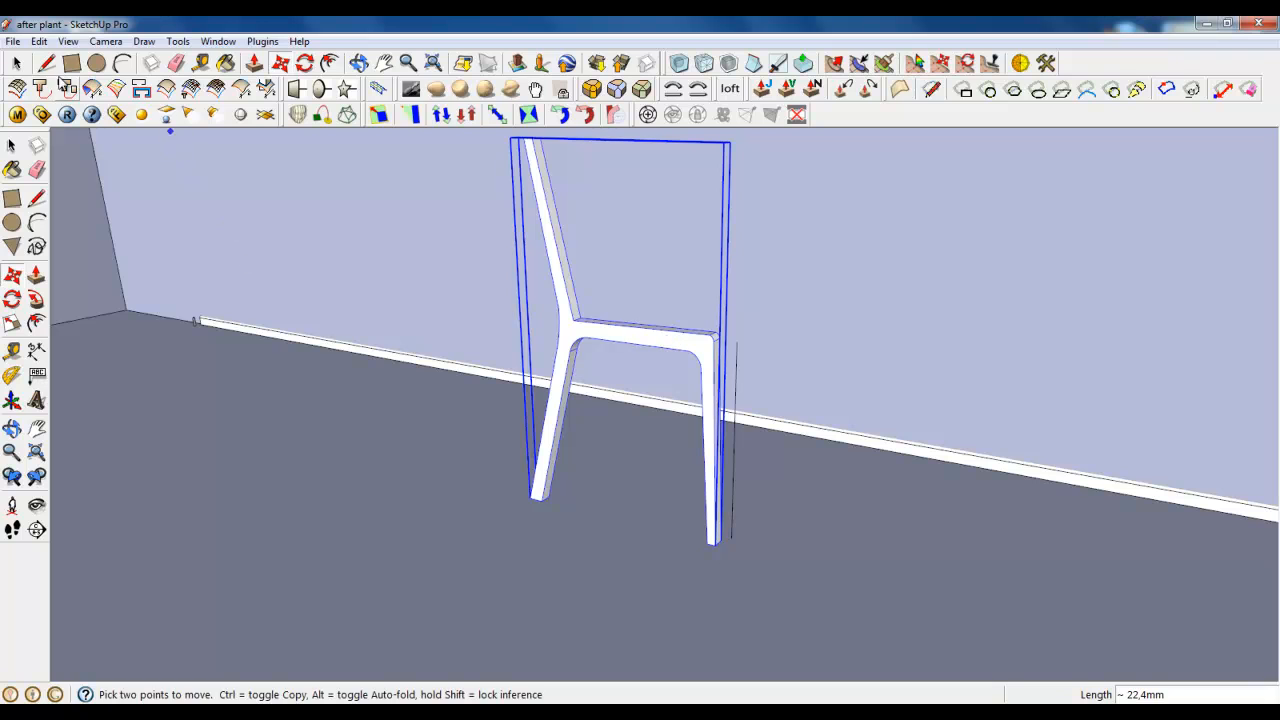
pyautogui.click(17, 64)
# Open the frame group, start Round Corner on all its geometry and set the offset to 1 mm.
pyautogui.scroll(-3, 642, 499)
pyautogui.moveTo(640, 503); pyautogui.dragTo(547, 522, button='middle')
pyautogui.scroll(4, 494, 396)
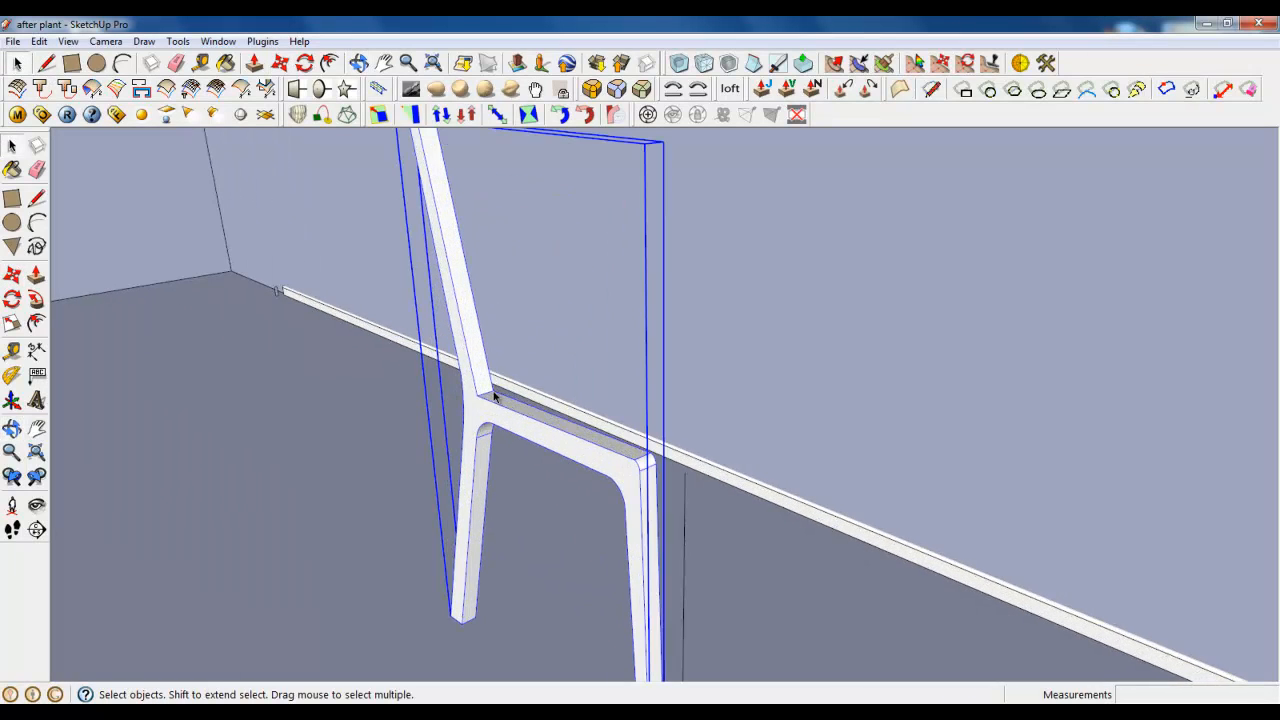
pyautogui.tripleClick(490, 415)
pyautogui.scroll(-2, 586, 438)
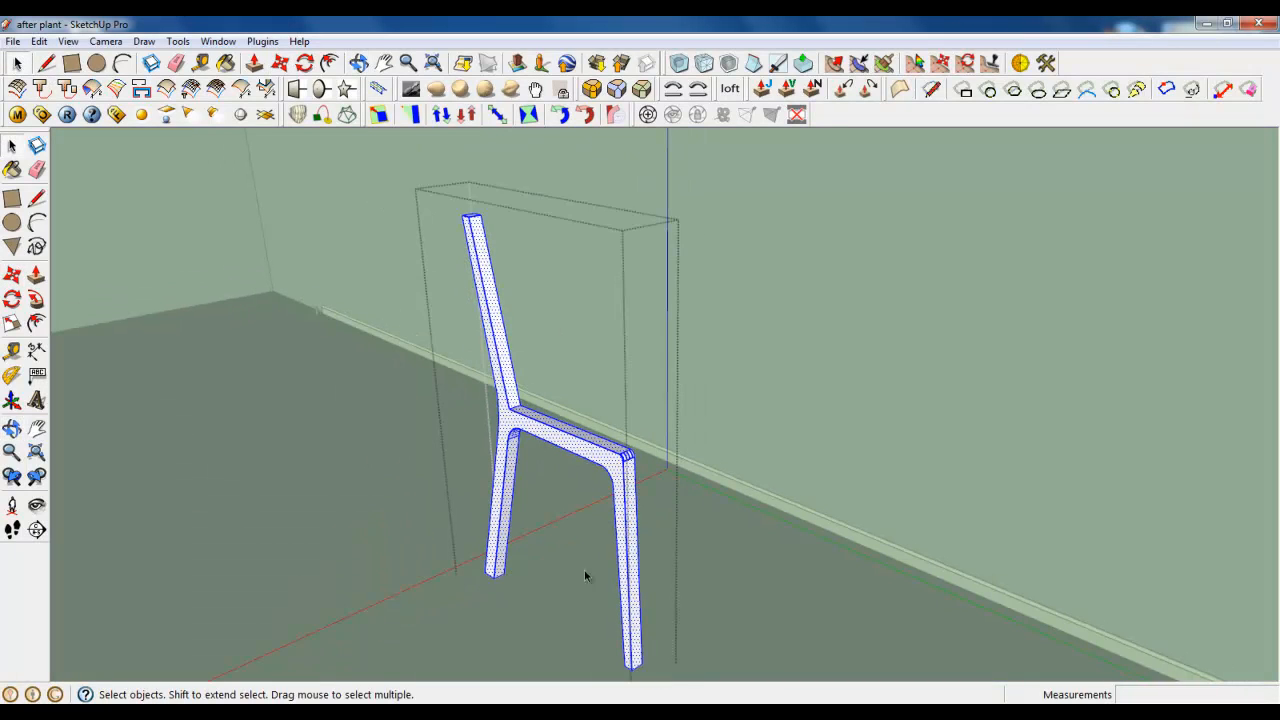
pyautogui.click(583, 114)
pyautogui.scroll(3, 545, 444)
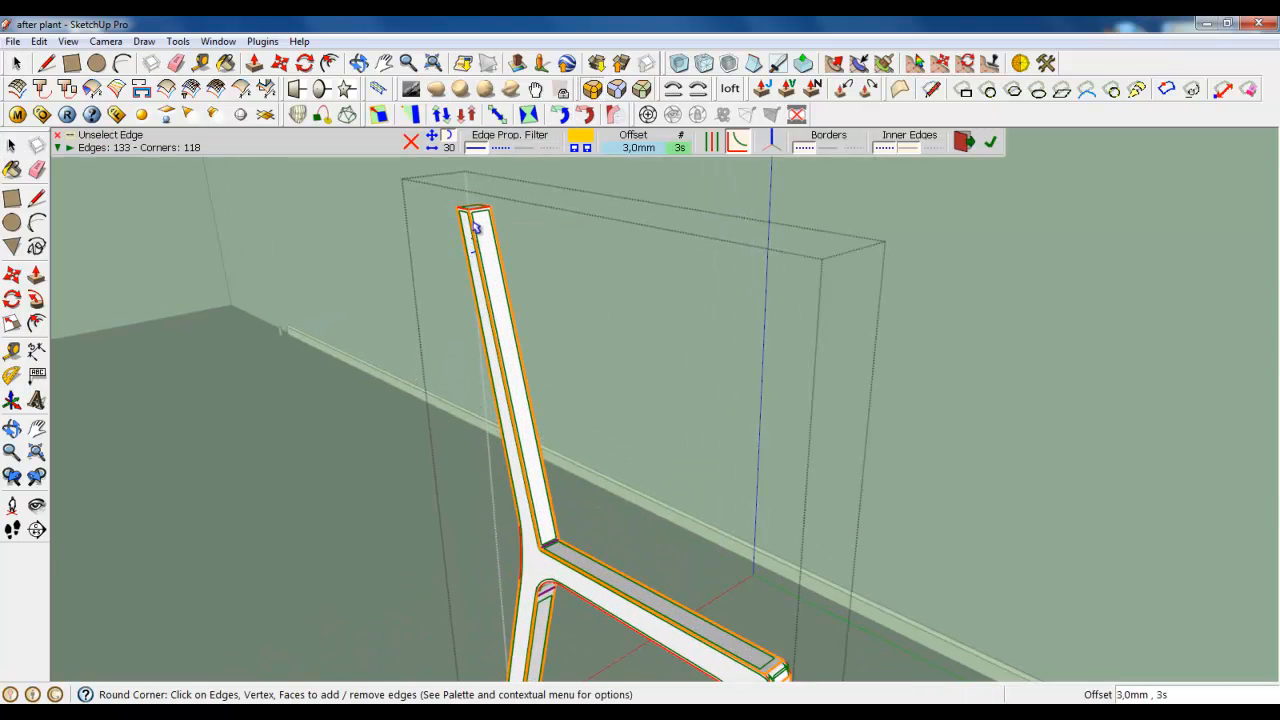
pyautogui.scroll(-3, 540, 295)
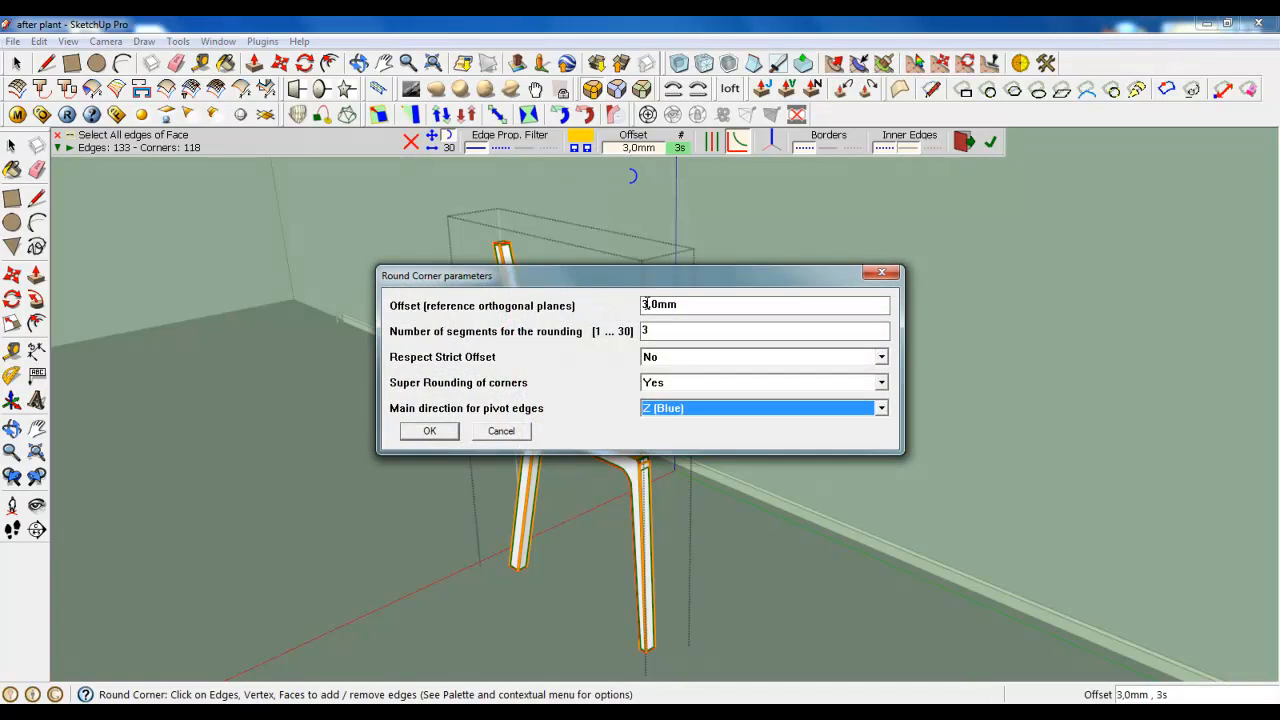
pyautogui.moveTo(645, 304); pyautogui.dragTo(631, 307)
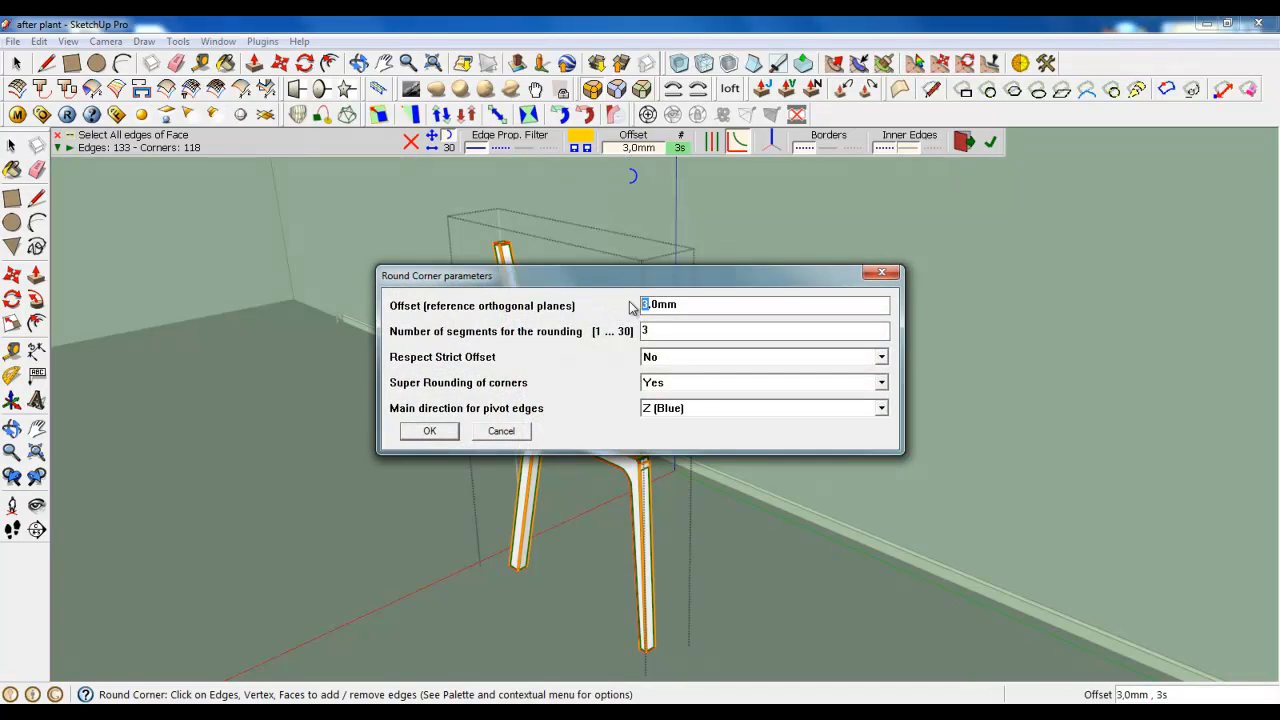
pyautogui.click(430, 432)
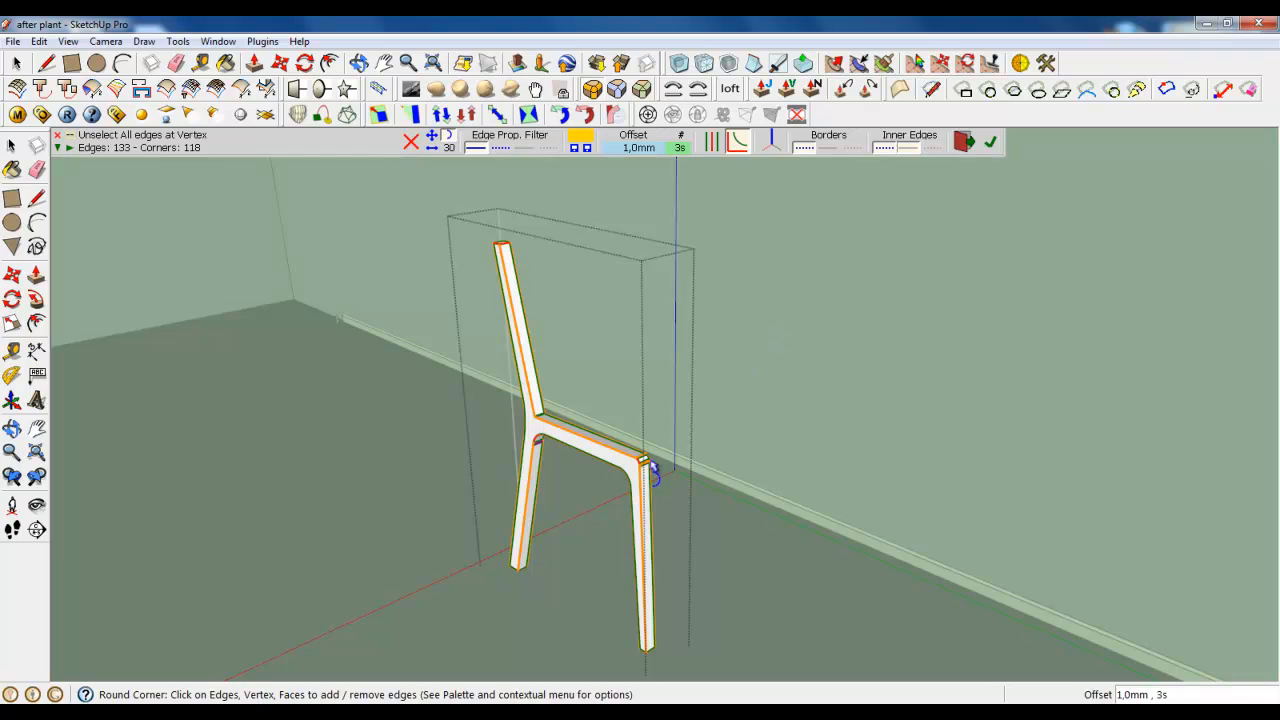
pyautogui.scroll(4, 648, 465)
pyautogui.scroll(2, 645, 465)
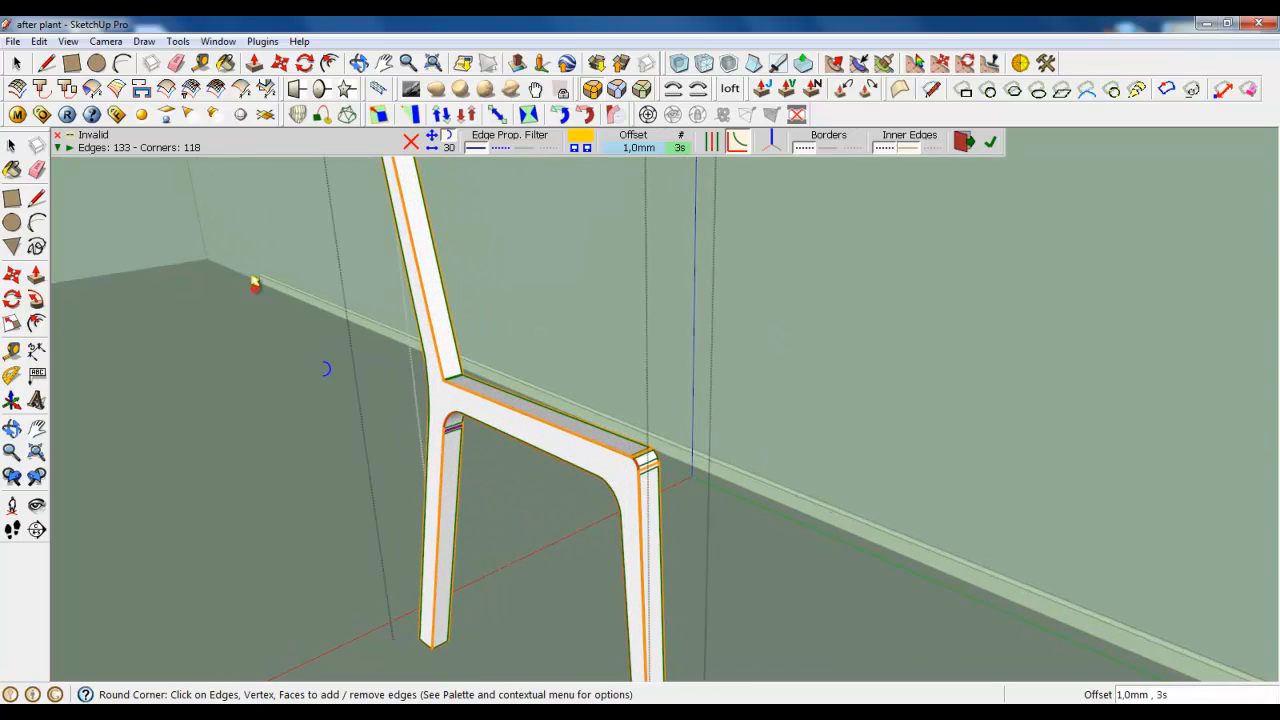
pyautogui.click(18, 65)
# Round the edges of the frame's two side faces with a 1 mm offset and 3 segments, and close the group.
pyautogui.click(643, 429)
pyautogui.scroll(3, 640, 470)
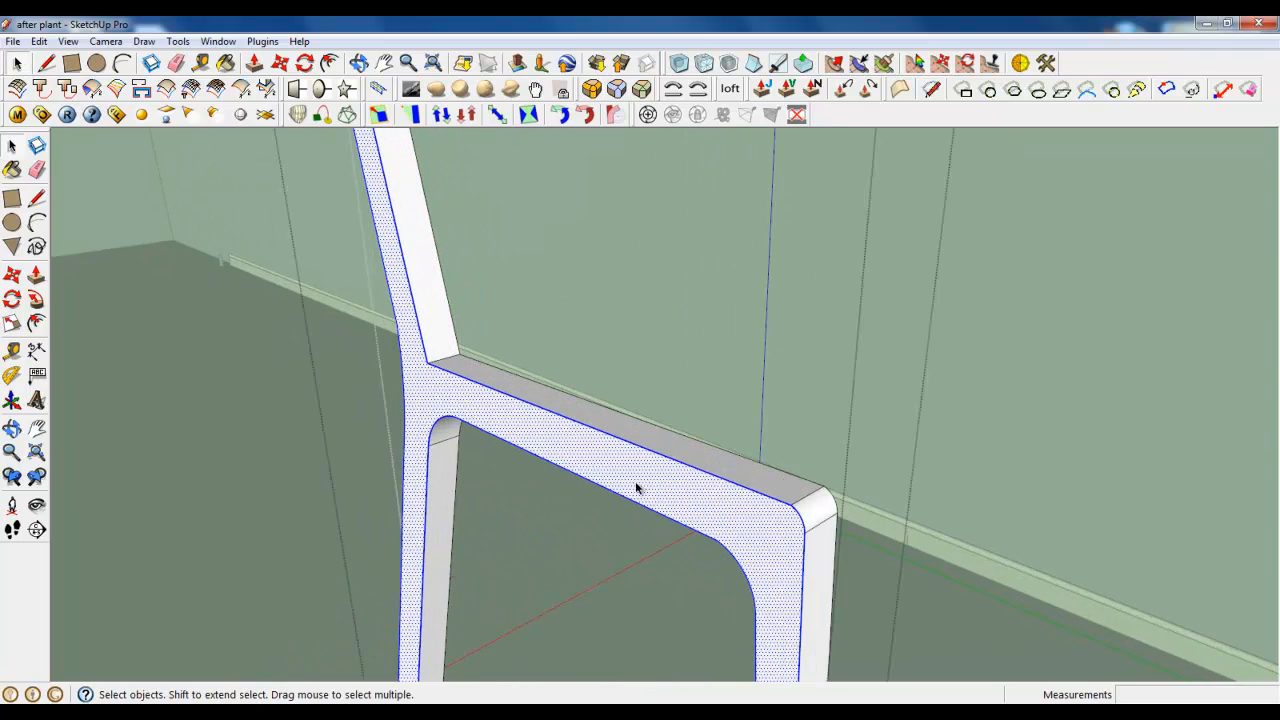
pyautogui.moveTo(637, 486); pyautogui.dragTo(311, 438, button='middle')
pyautogui.click(628, 479)
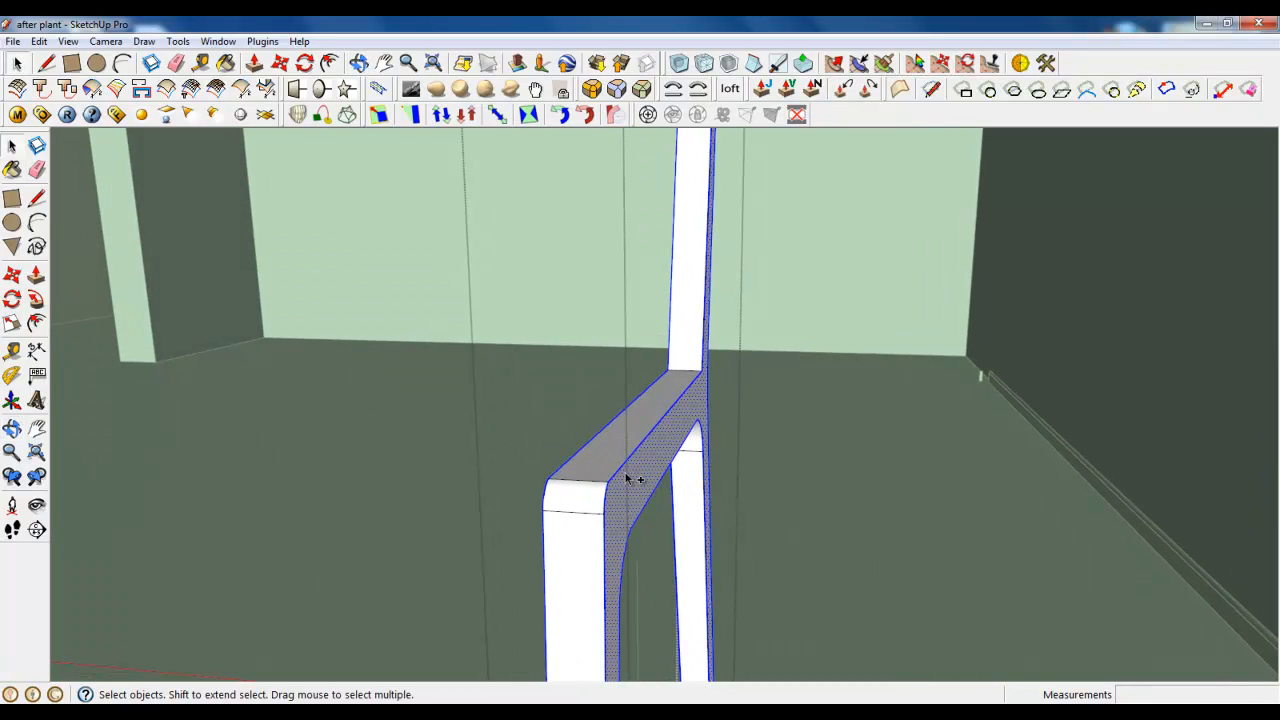
pyautogui.click(528, 114)
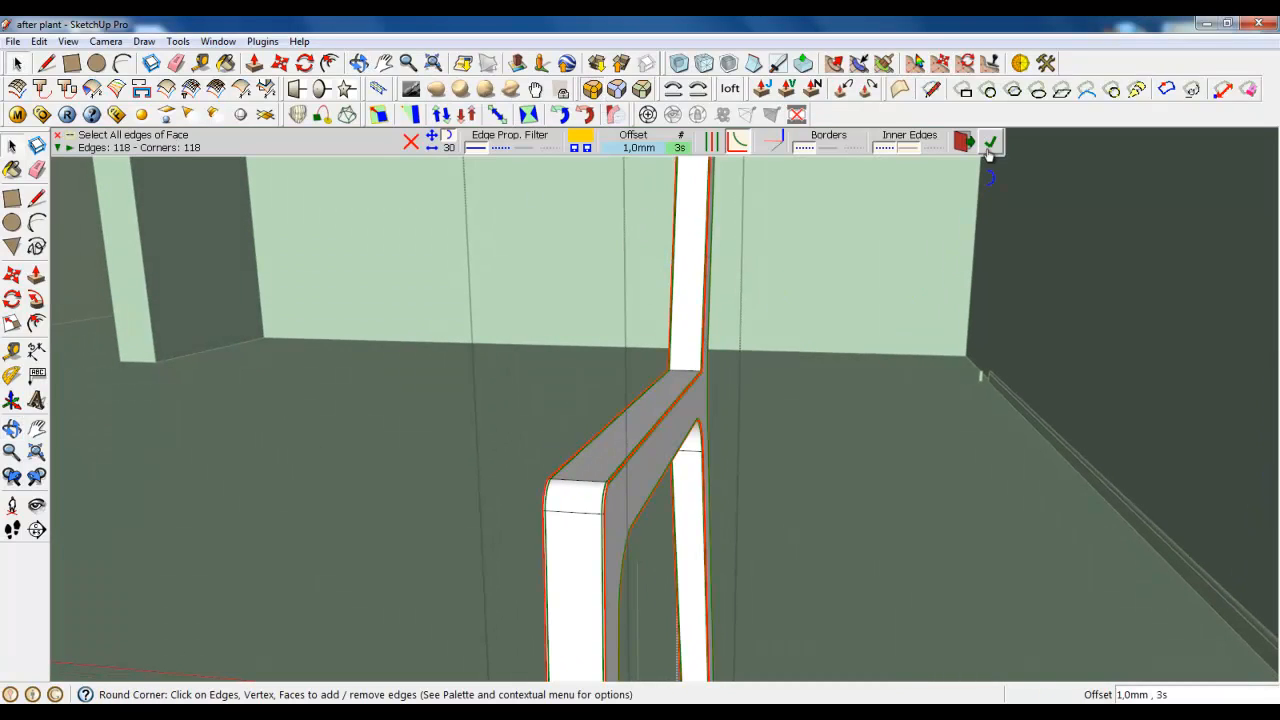
pyautogui.click(990, 141)
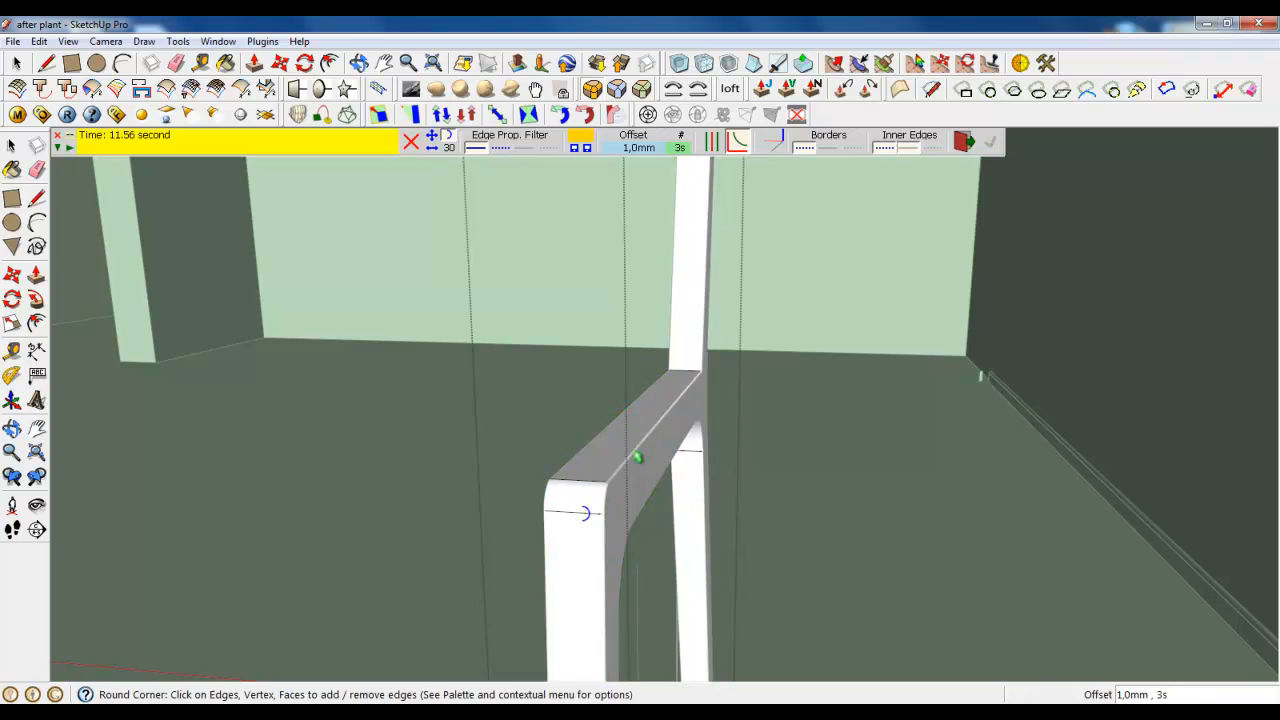
pyautogui.moveTo(643, 472); pyautogui.dragTo(840, 476, button='middle')
pyautogui.scroll(-5, 722, 380)
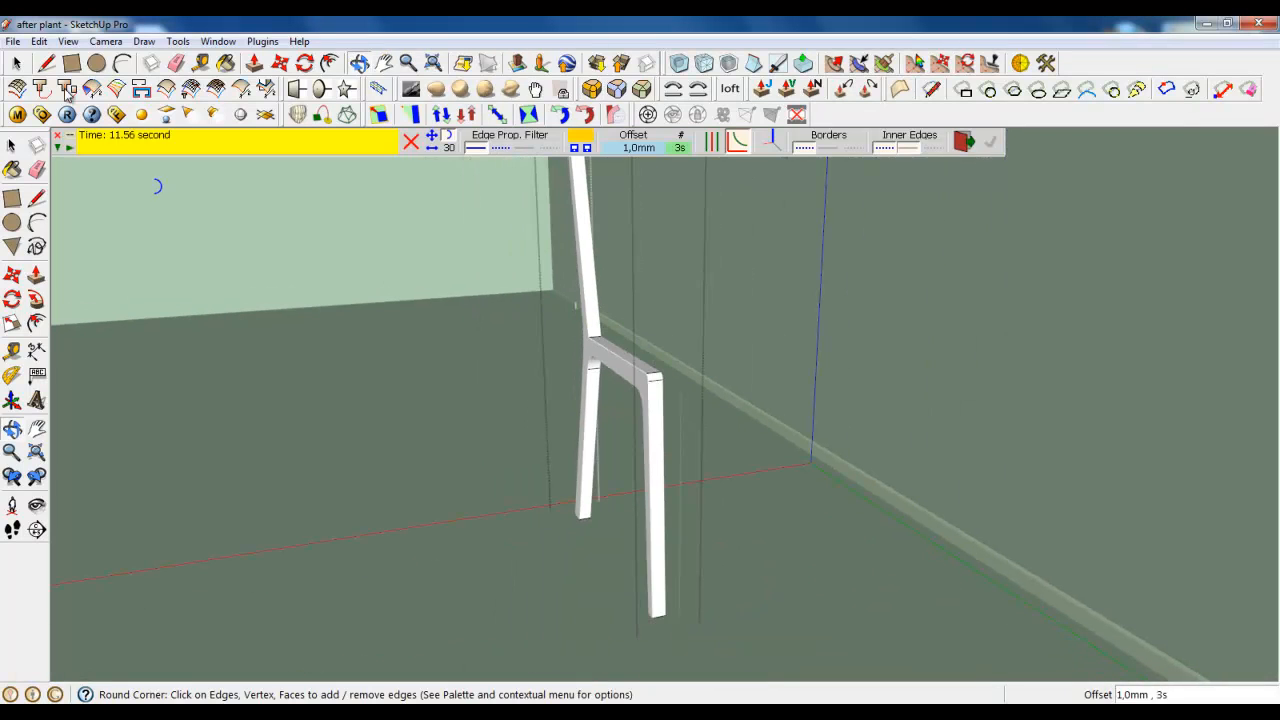
pyautogui.click(16, 64)
pyautogui.rightClick(635, 369)
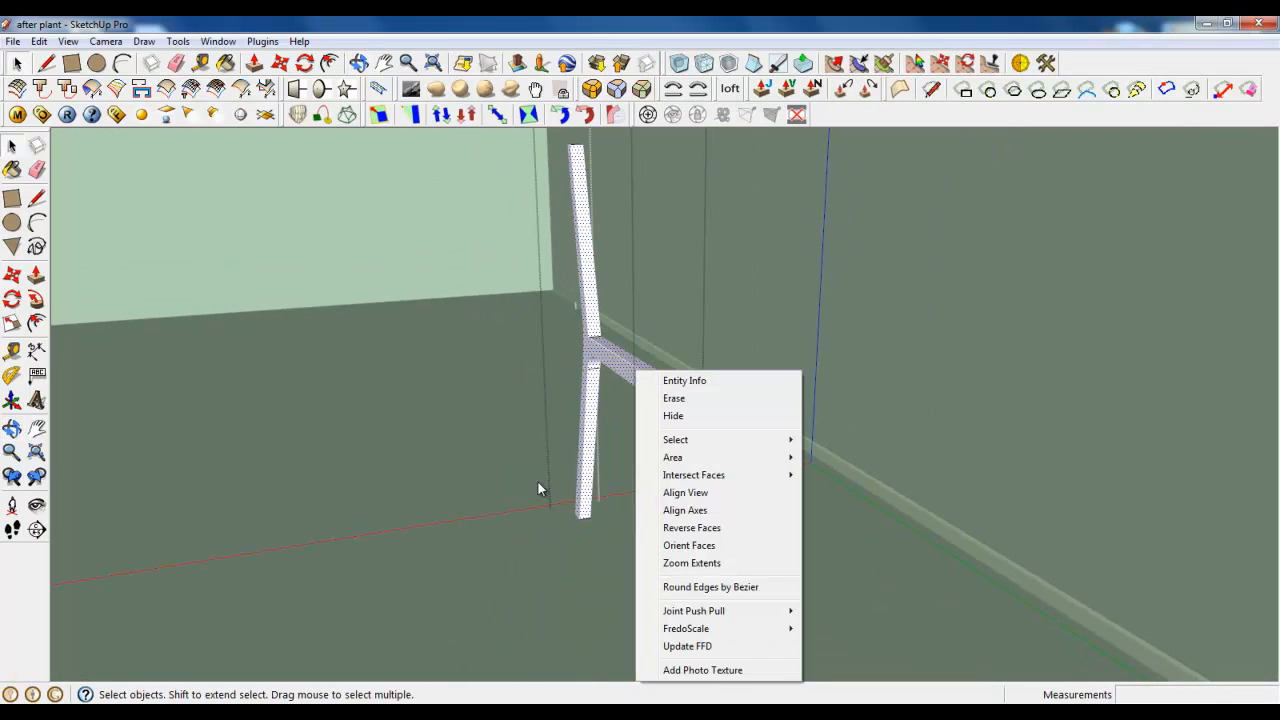
pyautogui.rightClick(538, 481)
# Copy the rounded side frame along the red axis to make the chair's opposite side.
pyautogui.press('m')
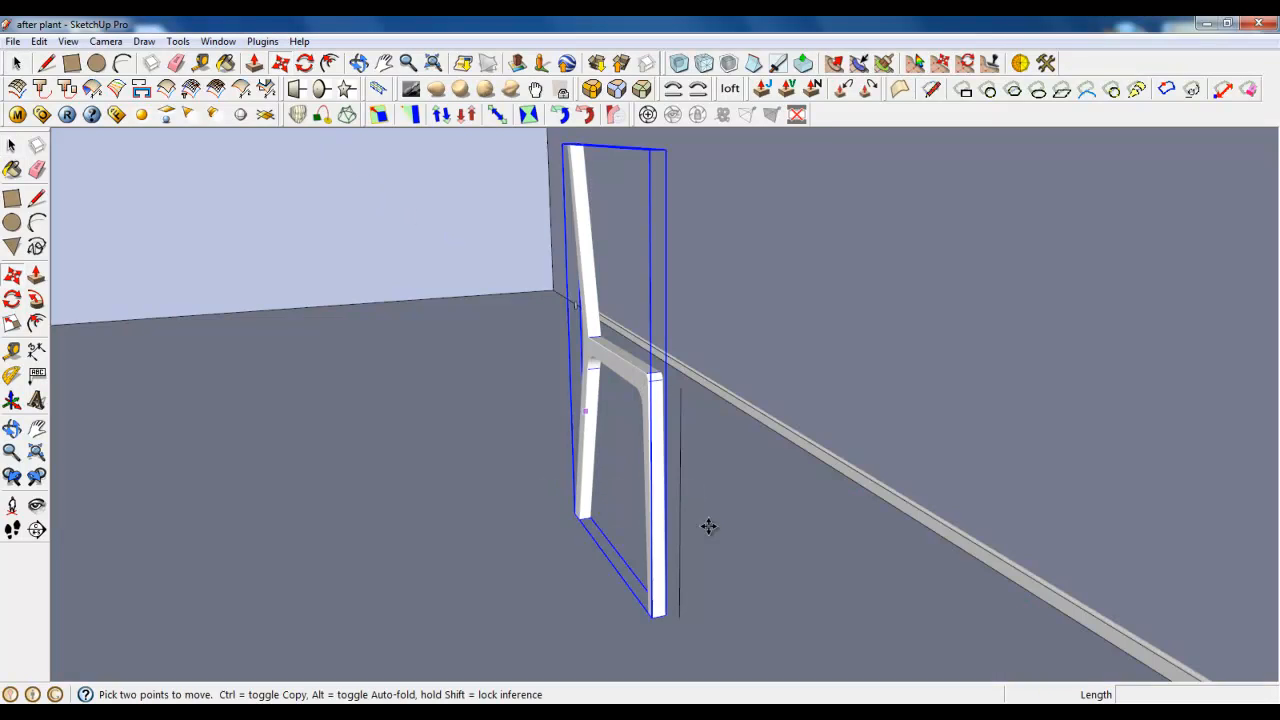
pyautogui.moveTo(709, 526); pyautogui.dragTo(650, 602, button='middle')
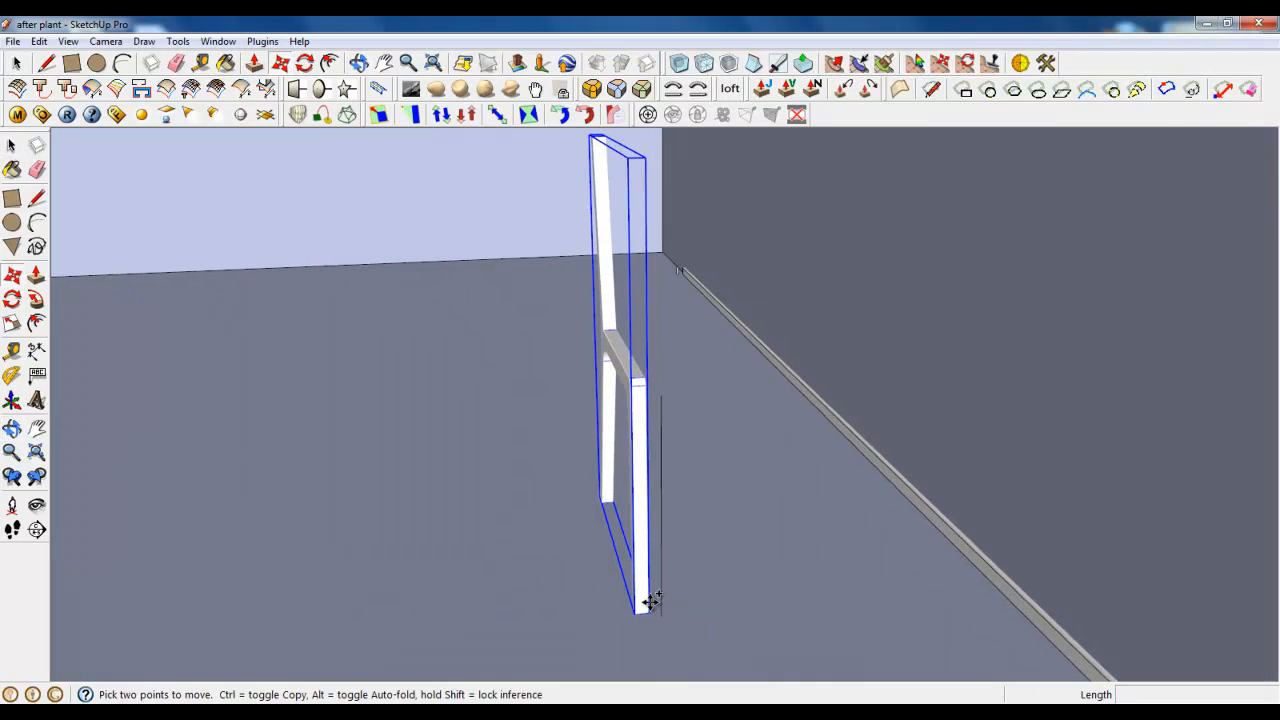
pyautogui.click(650, 602)
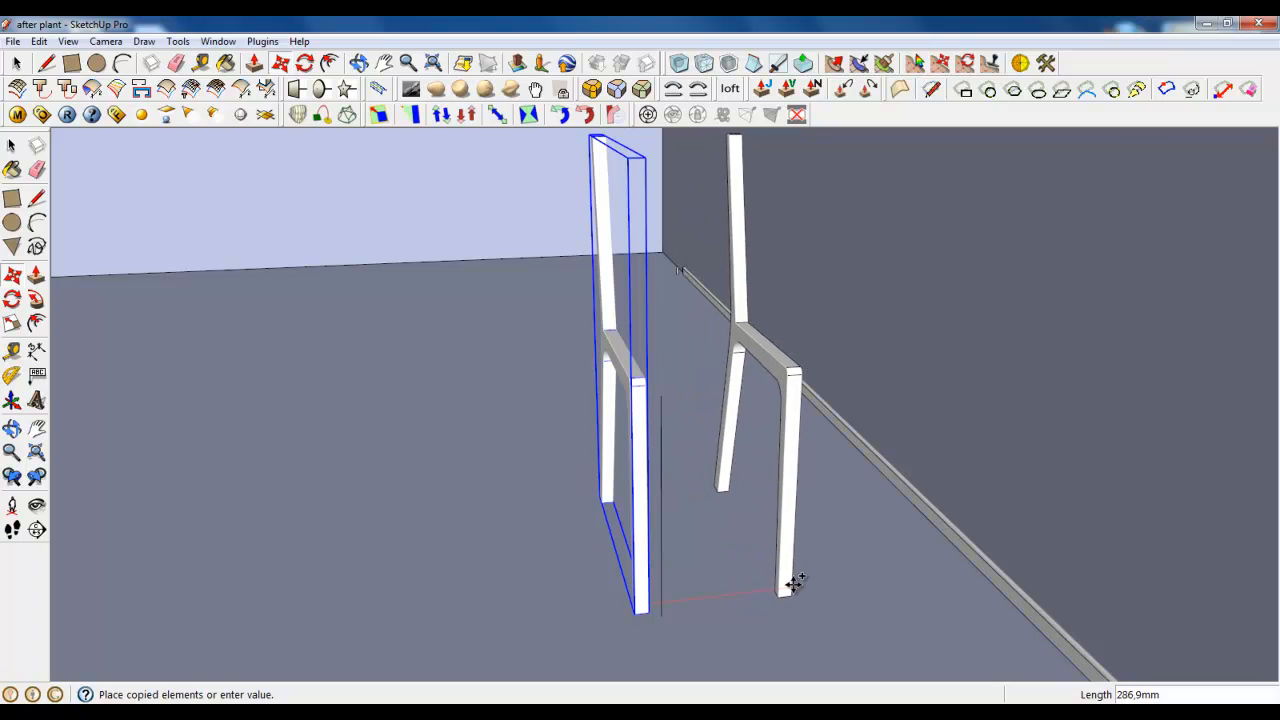
pyautogui.write('00')
pyautogui.press('Return')
pyautogui.moveTo(729, 560); pyautogui.dragTo(500, 362, button='middle')
pyautogui.press('space')
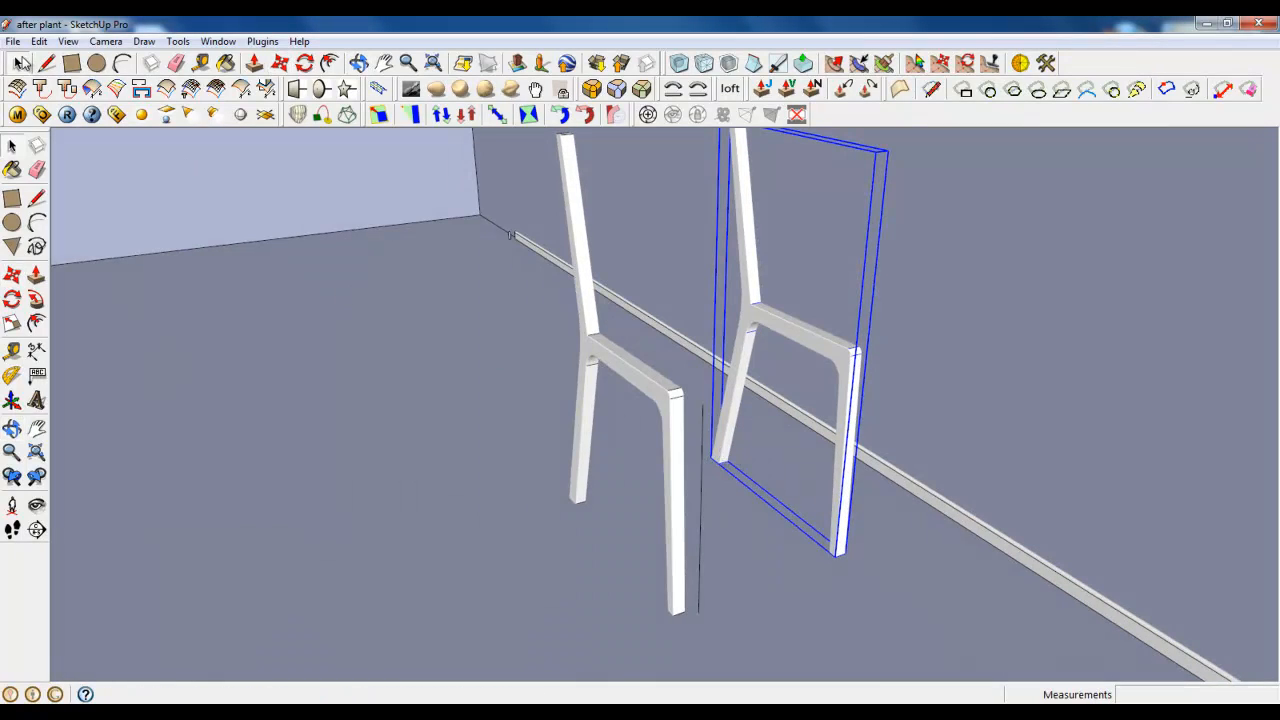
# Delete the vertical reference line beside the front leg.
pyautogui.moveTo(555, 430); pyautogui.dragTo(845, 356, button='middle')
pyautogui.scroll(-3, 642, 419)
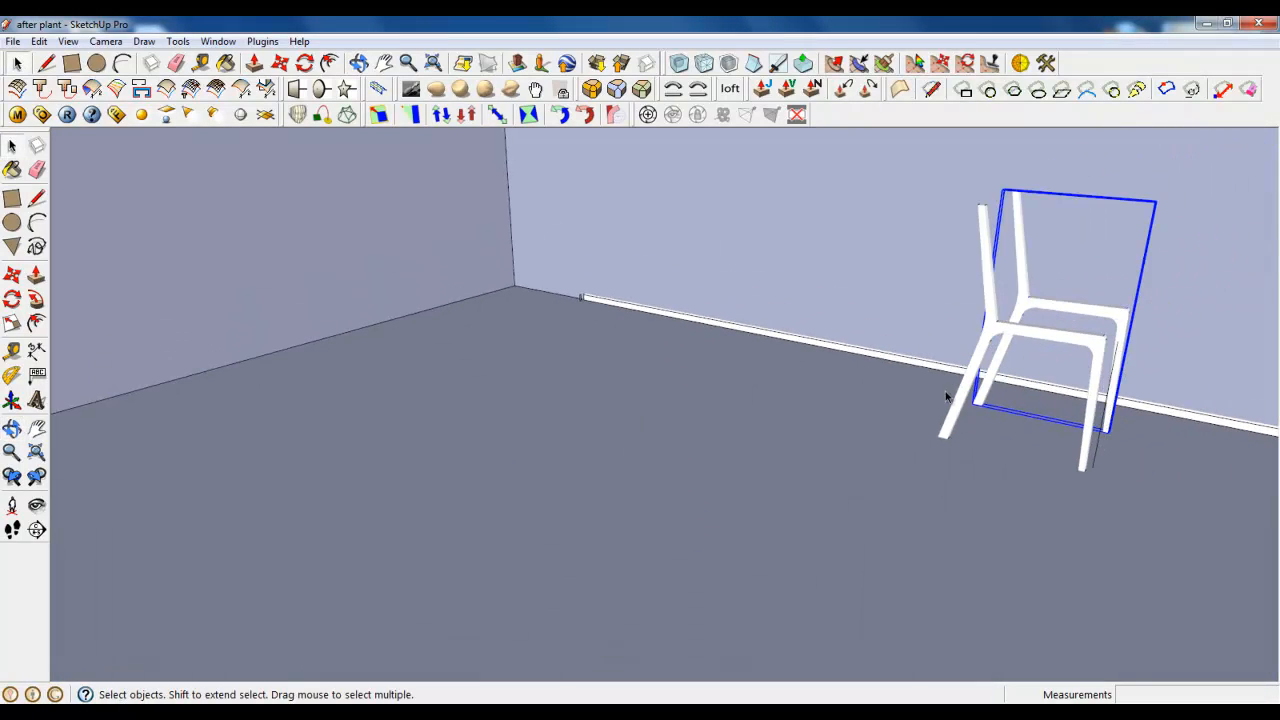
pyautogui.scroll(2, 1110, 343)
pyautogui.scroll(2, 1109, 341)
pyautogui.moveTo(1109, 341); pyautogui.dragTo(888, 370, button='middle')
pyautogui.scroll(-2, 888, 371)
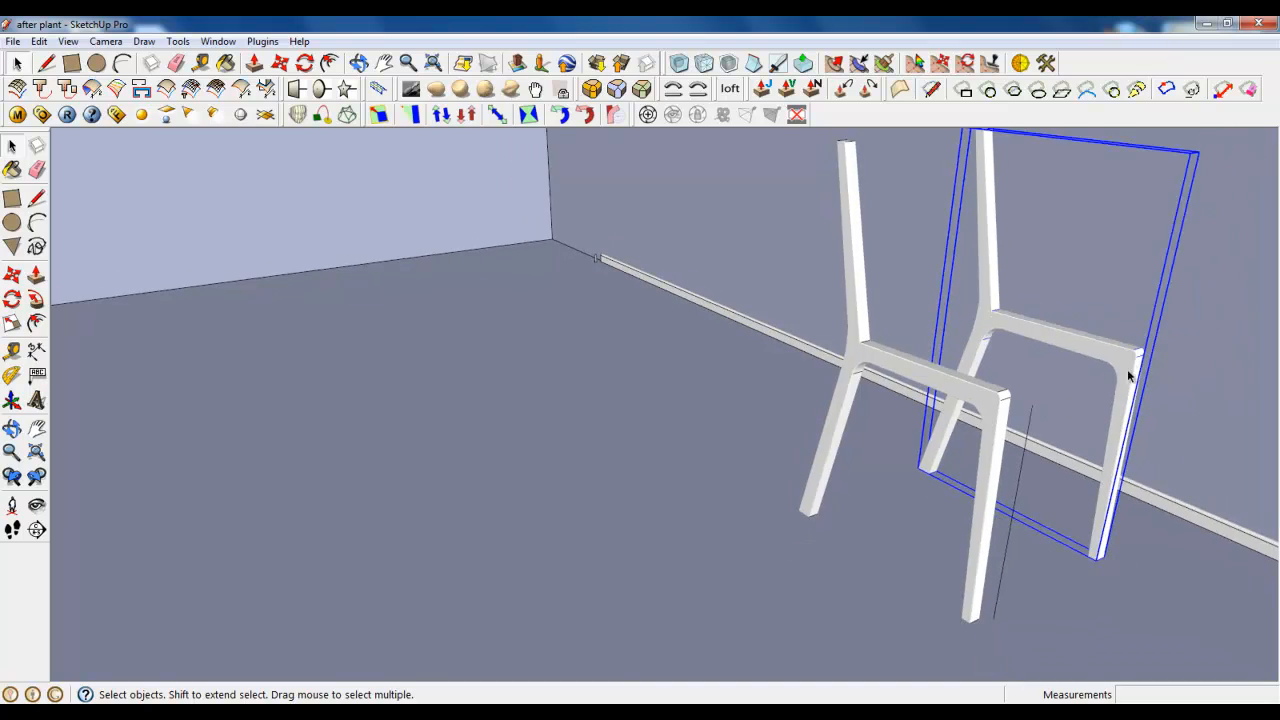
pyautogui.moveTo(1127, 369); pyautogui.dragTo(1036, 367, button='middle')
pyautogui.click(1016, 451)
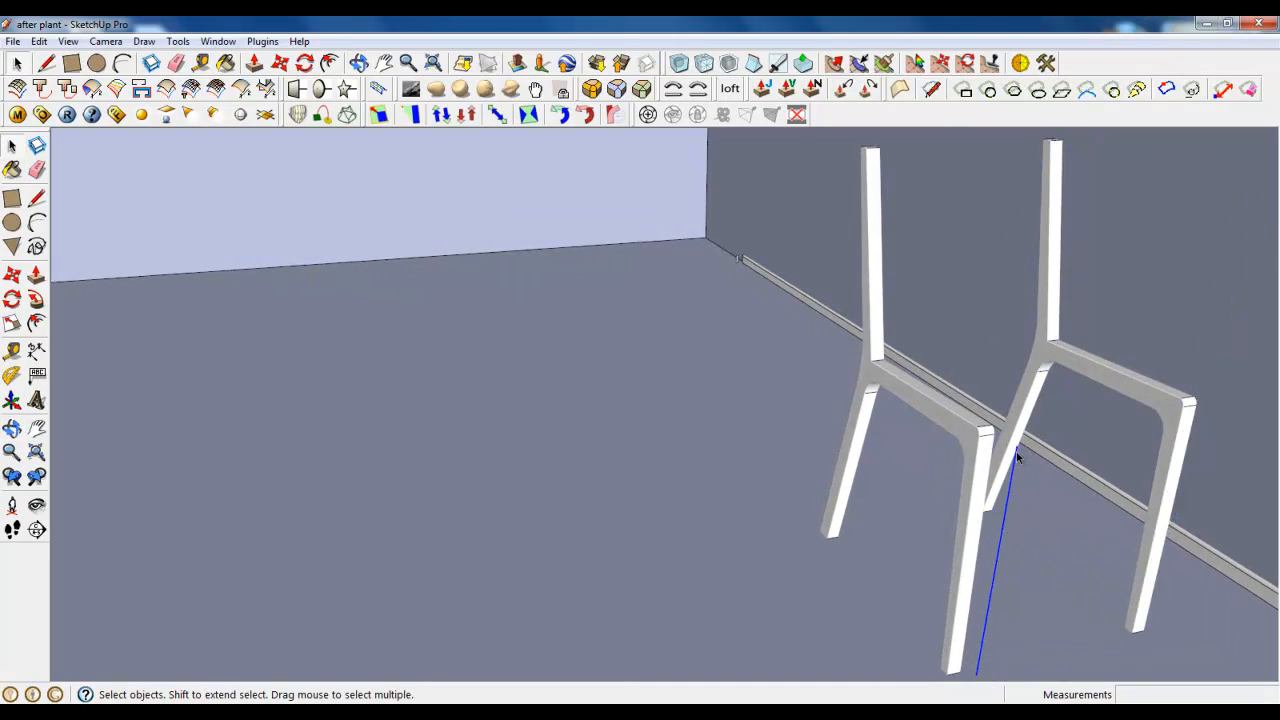
pyautogui.press('Delete')
pyautogui.scroll(-3, 646, 434)
pyautogui.scroll(2, 872, 394)
pyautogui.scroll(4, 872, 394)
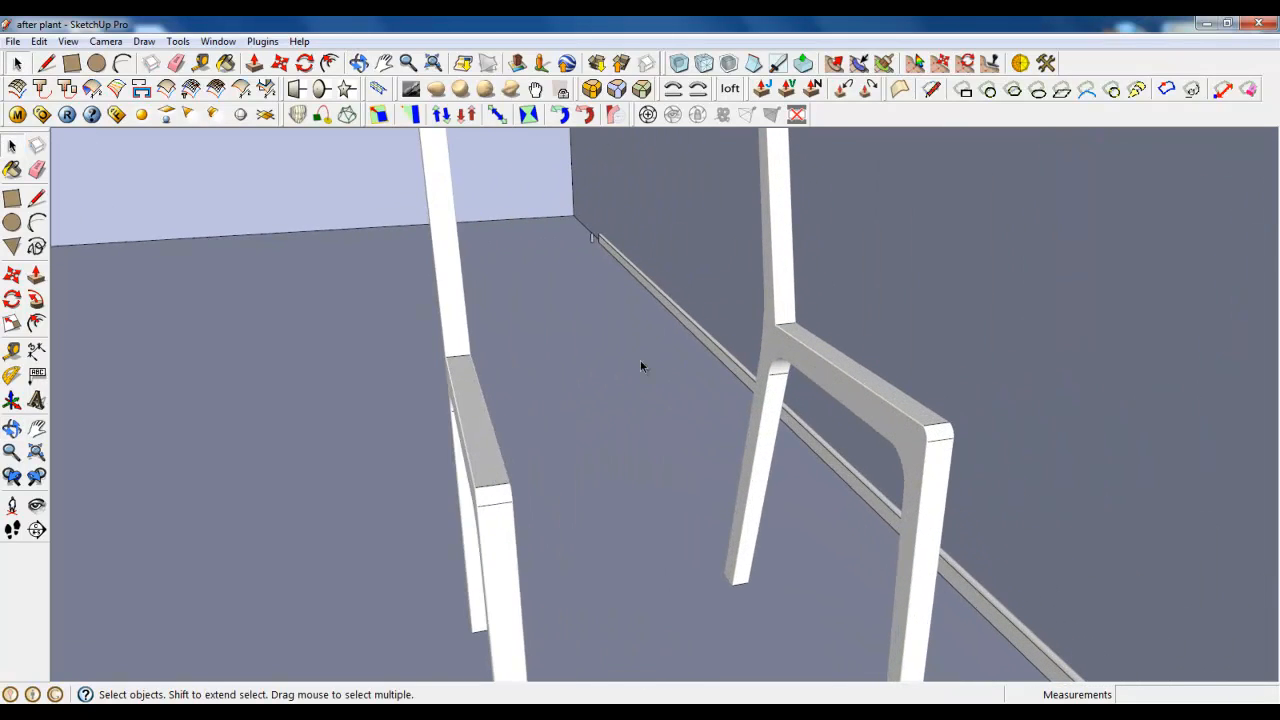
pyautogui.click(71, 63)
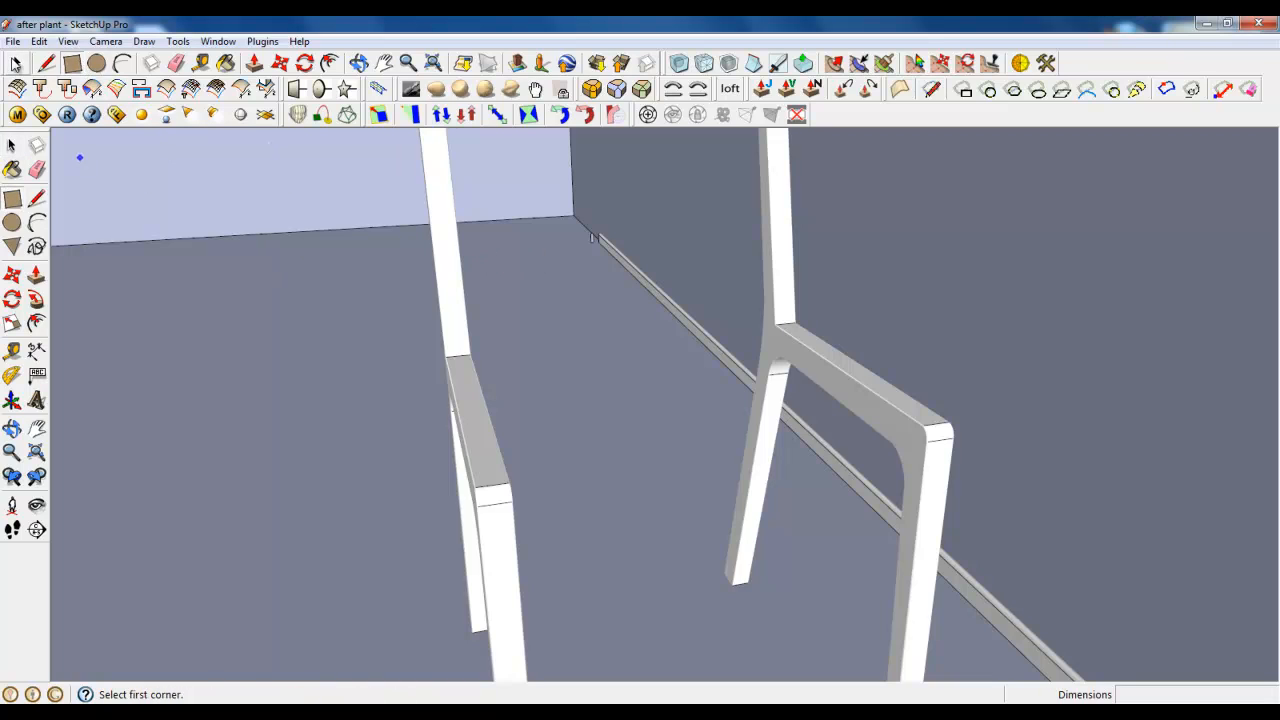
pyautogui.press('space')
# Combine the two chair side frames into a single component, replacing the selection.
pyautogui.click(503, 415)
pyautogui.keyDown('ctrl'); pyautogui.click(820, 359); pyautogui.keyUp('ctrl')
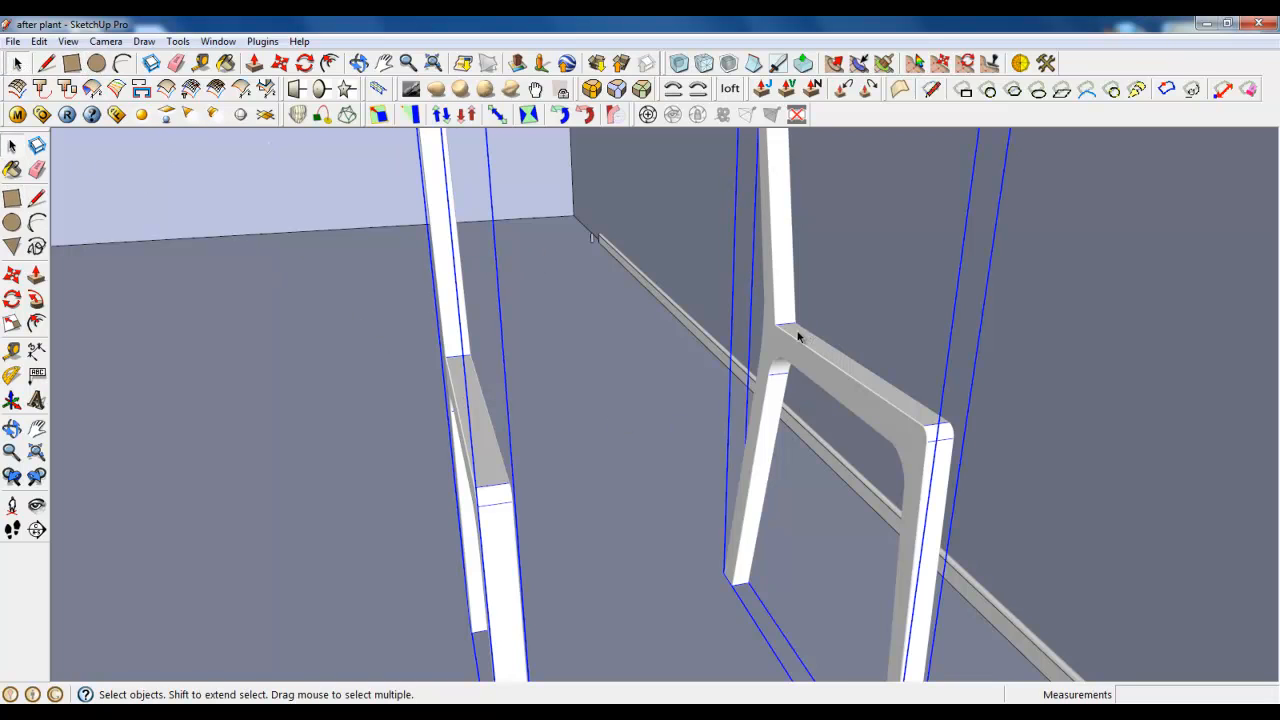
pyautogui.rightClick(775, 335)
pyautogui.click(640, 390)
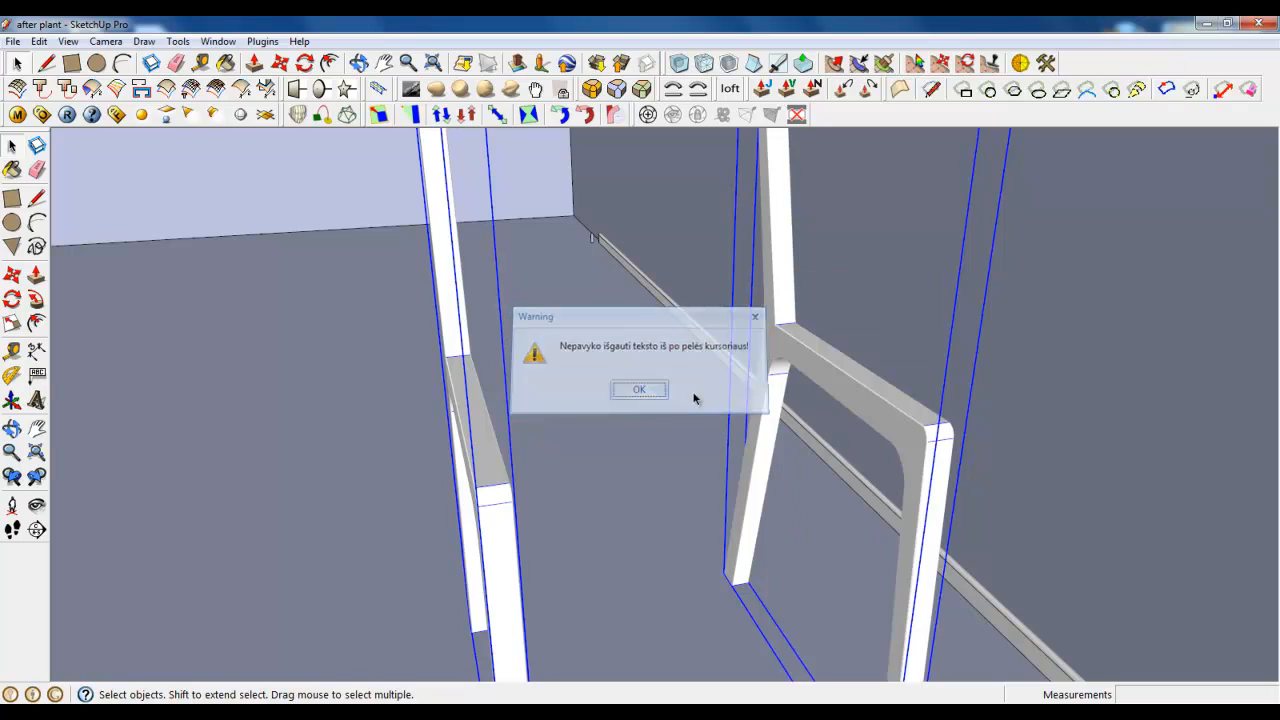
pyautogui.click(789, 351)
pyautogui.keyDown('ctrl'); pyautogui.click(463, 408); pyautogui.keyUp('ctrl')
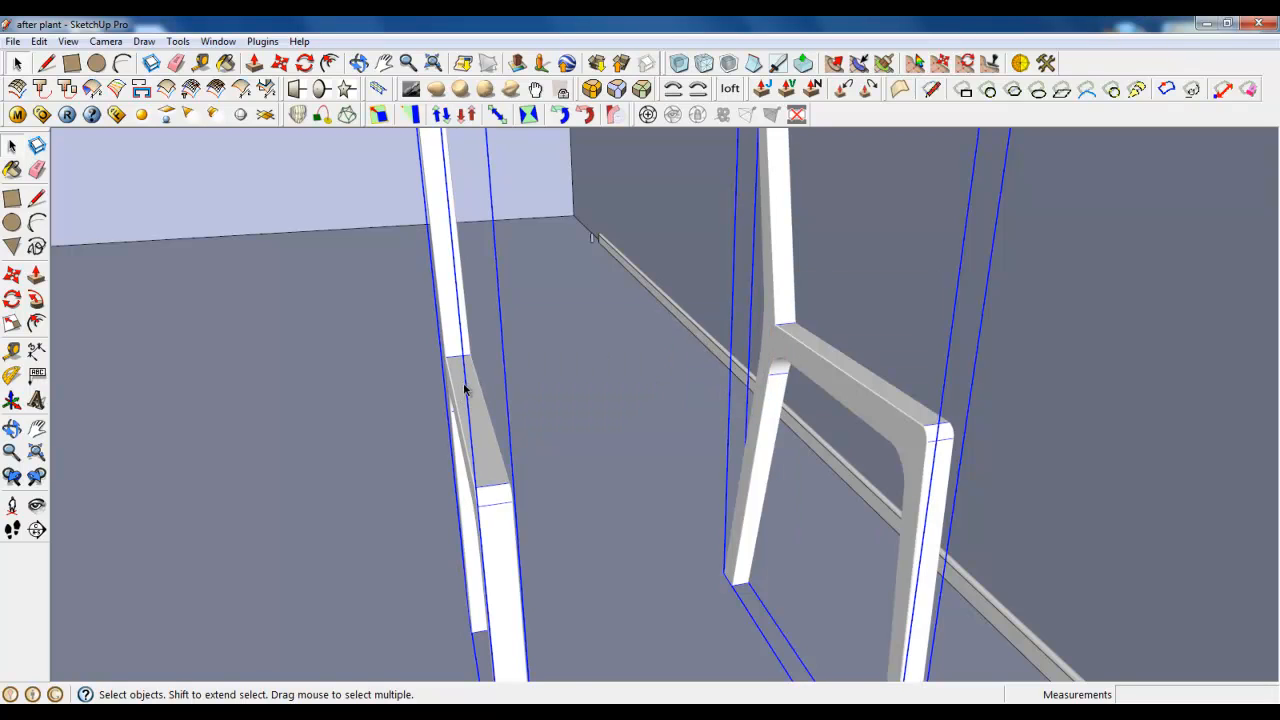
pyautogui.rightClick(468, 391)
pyautogui.moveTo(487, 401)
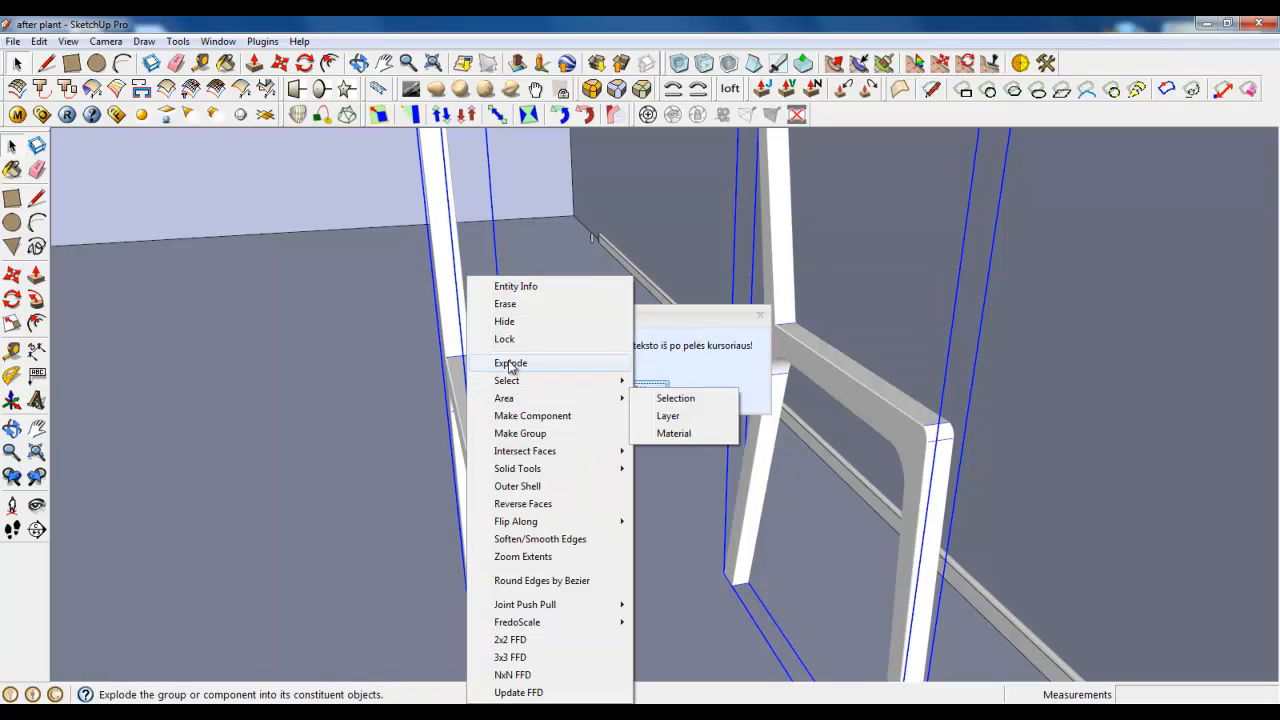
pyautogui.click(535, 418)
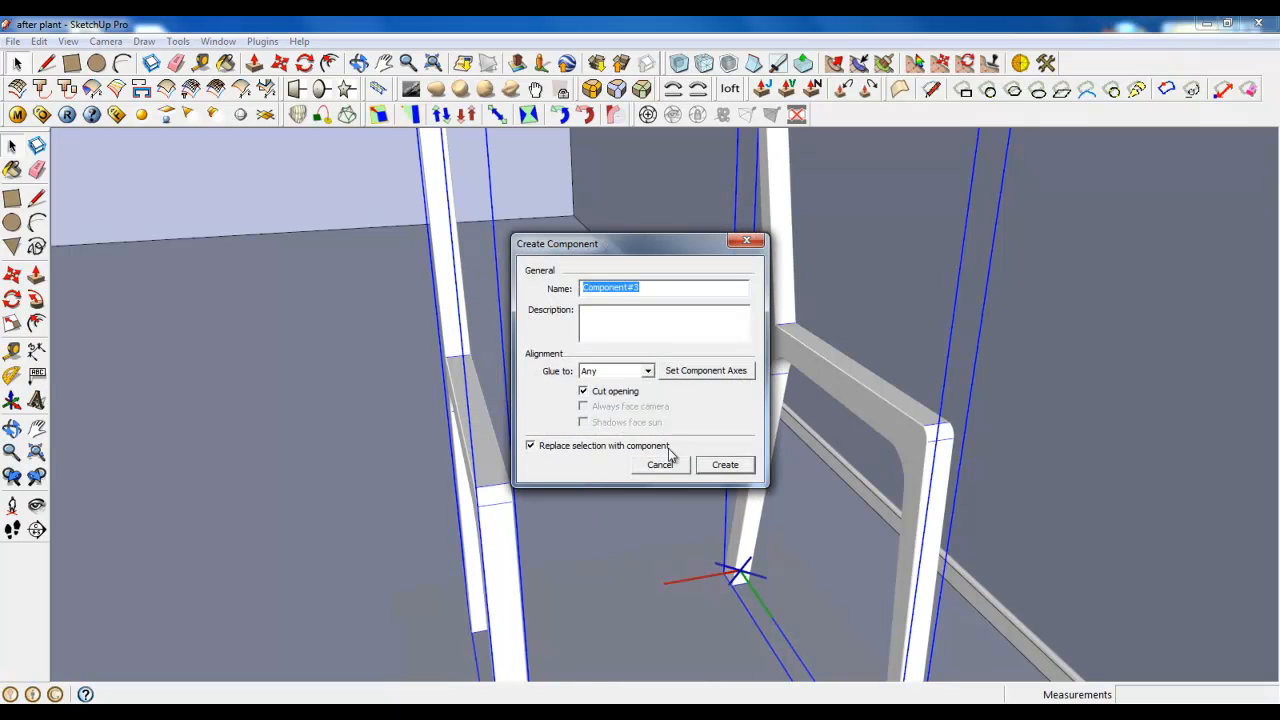
pyautogui.click(724, 465)
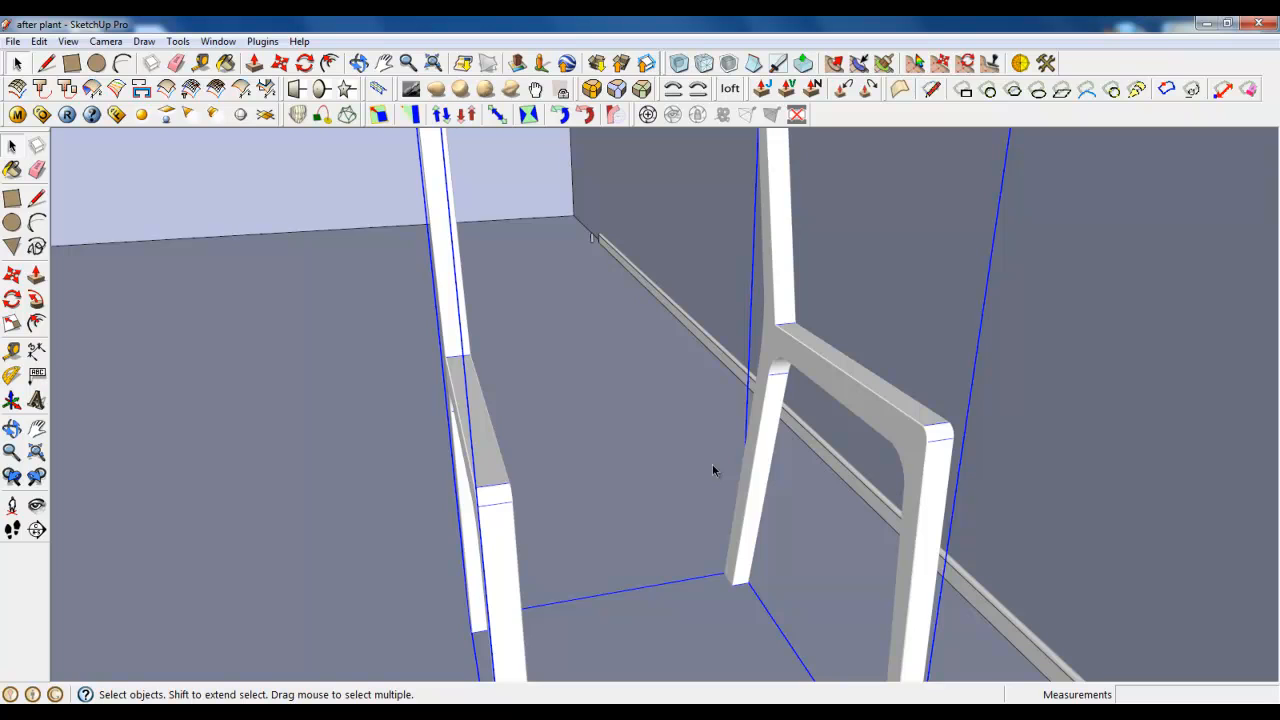
# Inside the chair component, draw a rectangle about 30 by 354 mm on the inner face of one frame's seat rail.
pyautogui.doubleClick(478, 481)
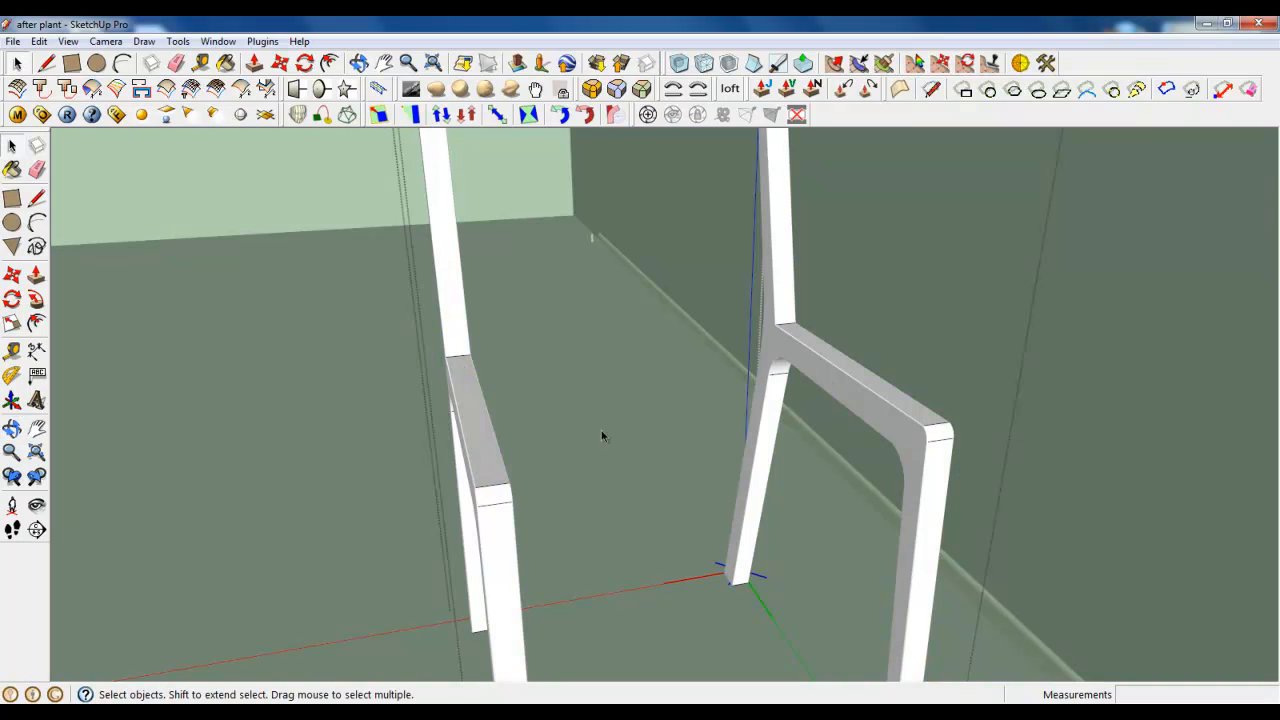
pyautogui.click(72, 63)
pyautogui.scroll(5, 925, 435)
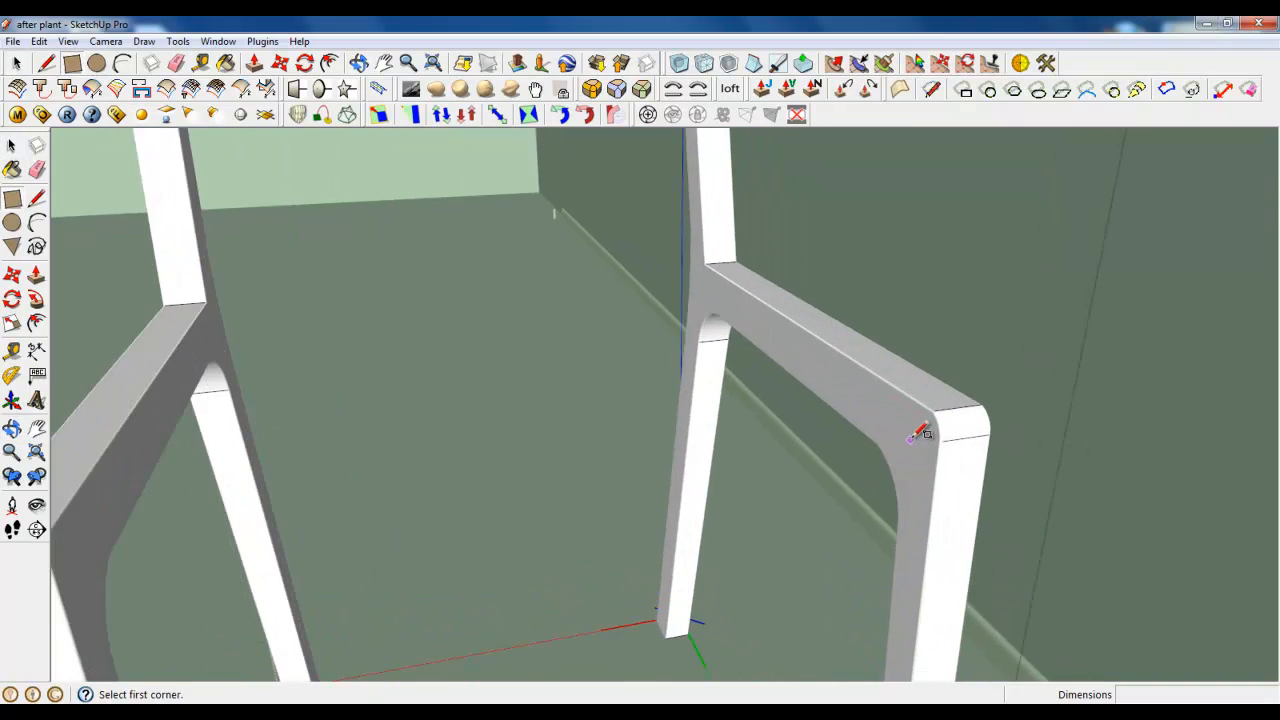
pyautogui.click(944, 418)
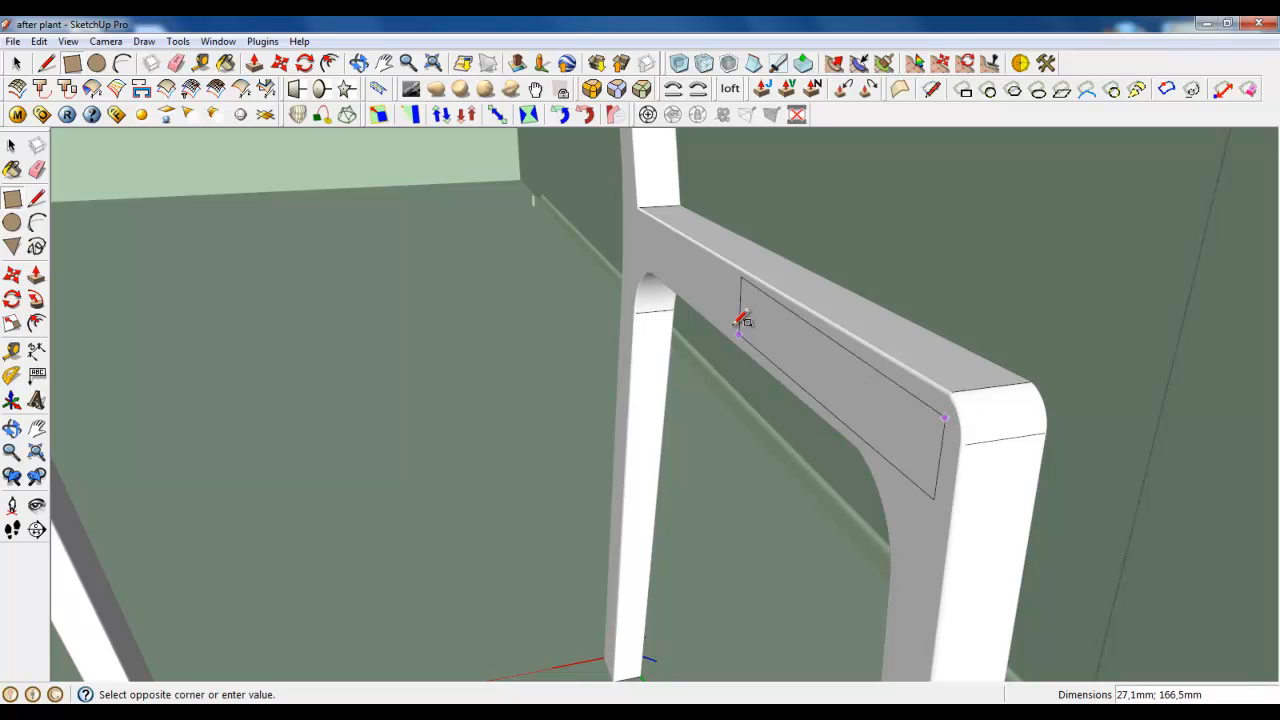
pyautogui.click(631, 245)
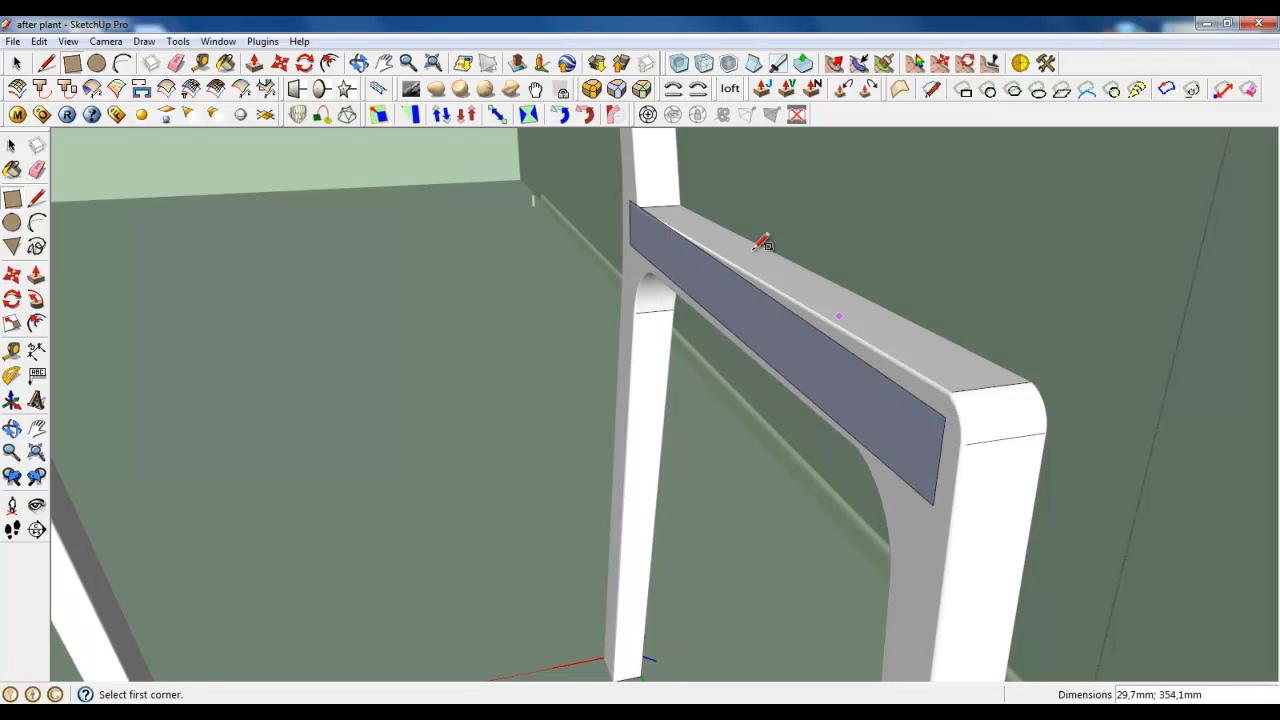
# Move the rectangle's front edge up 6 mm and its rear edge about 7.5 mm to follow the rail's slope.
pyautogui.click(280, 63)
pyautogui.scroll(2, 930, 445)
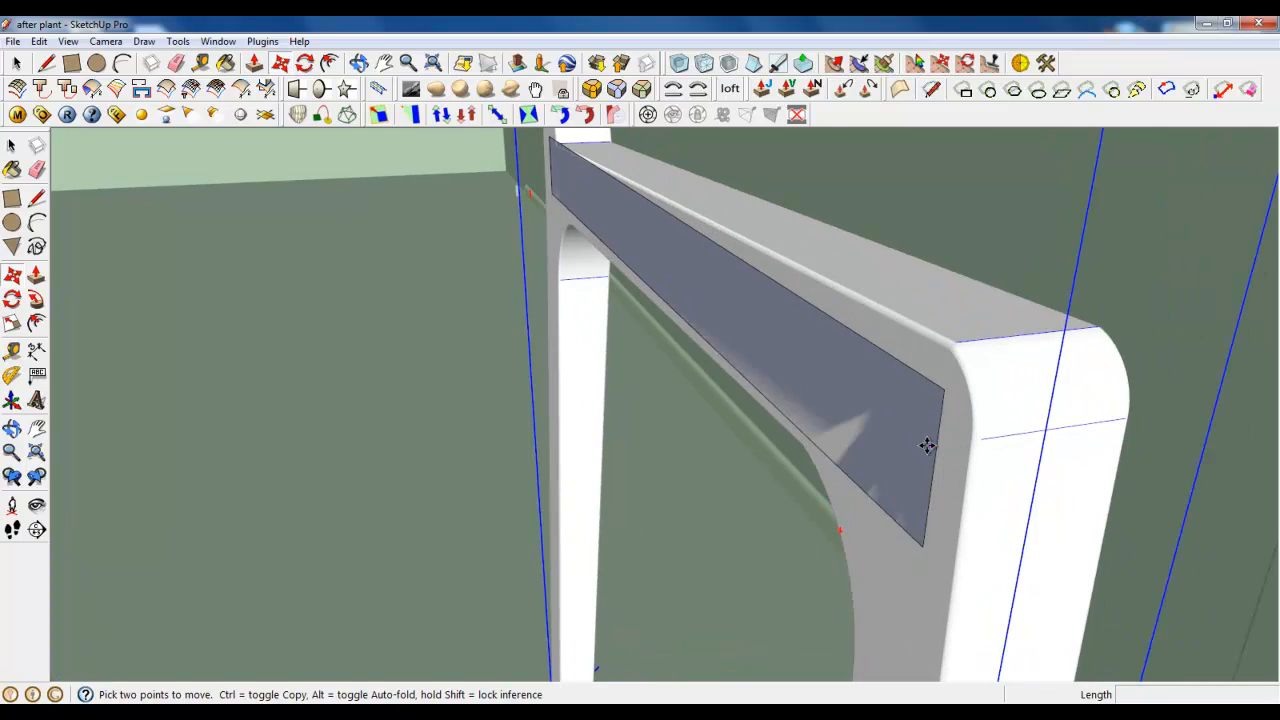
pyautogui.click(936, 445)
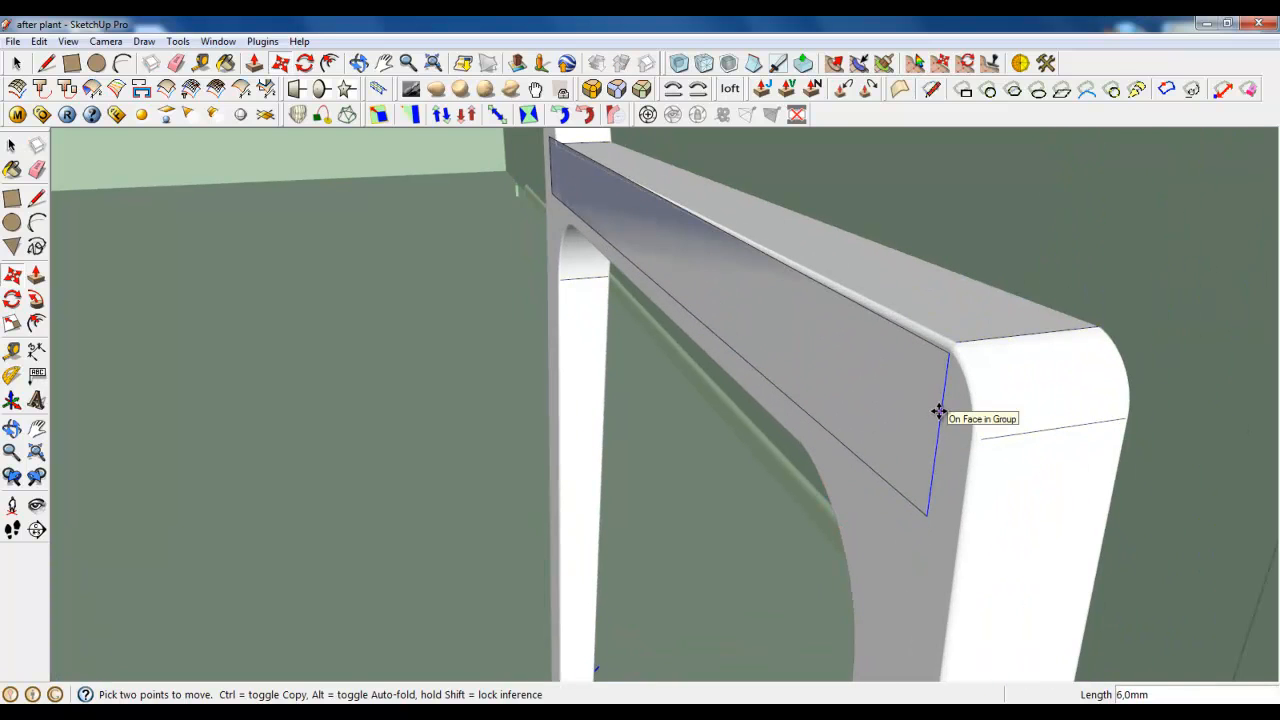
pyautogui.moveTo(938, 411); pyautogui.dragTo(594, 194, button='middle')
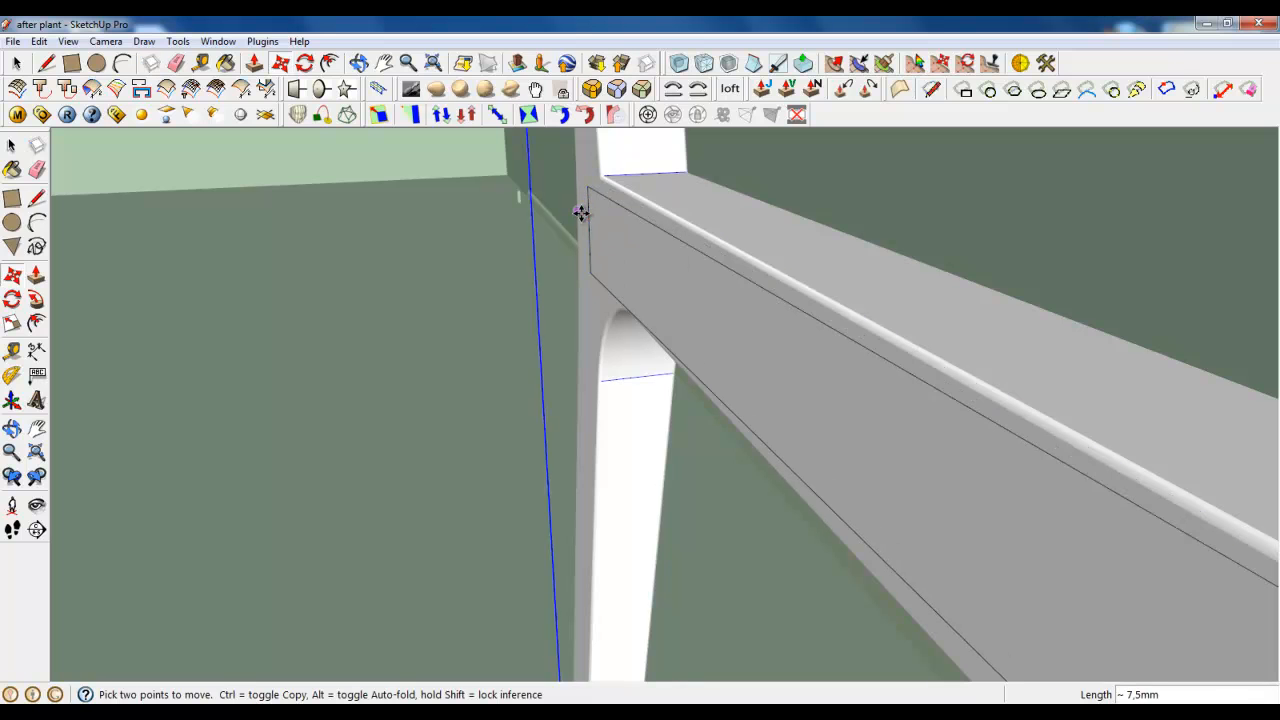
pyautogui.click(481, 233)
pyautogui.click(18, 64)
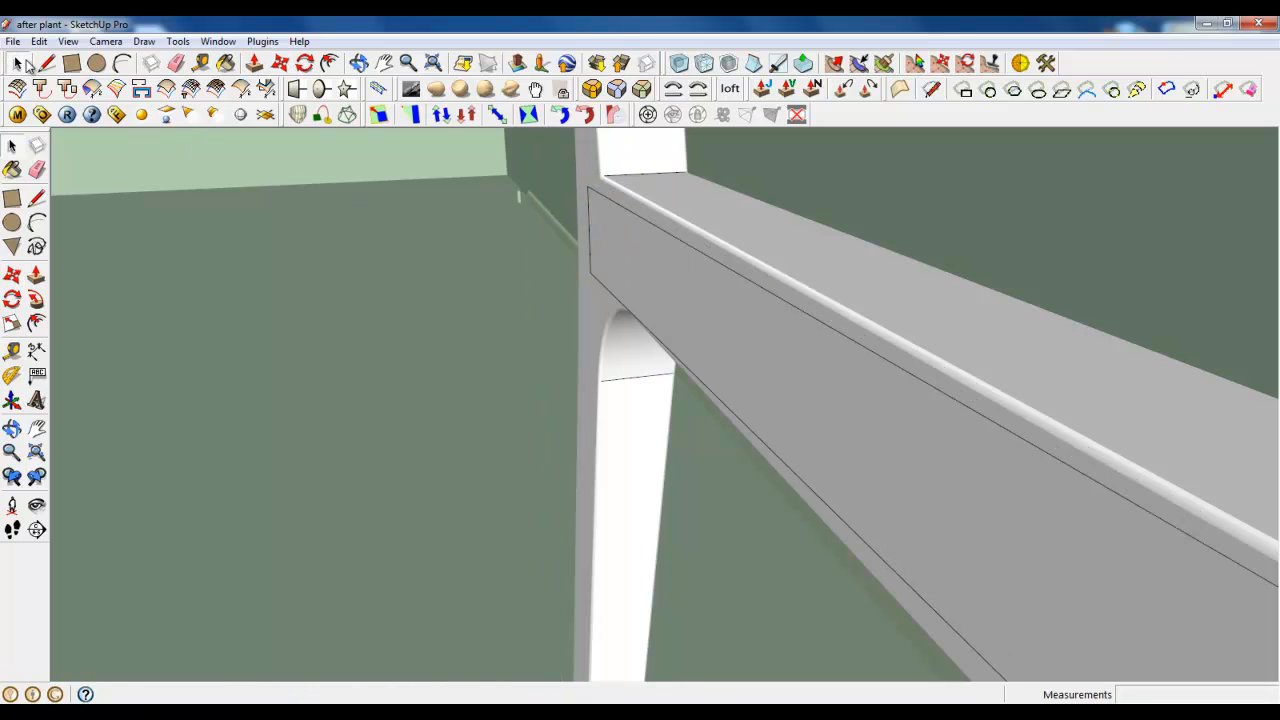
# Push/Pull the rectangle across to the inner face of the opposite side frame to form the seat board.
pyautogui.click(254, 63)
pyautogui.scroll(-5, 866, 280)
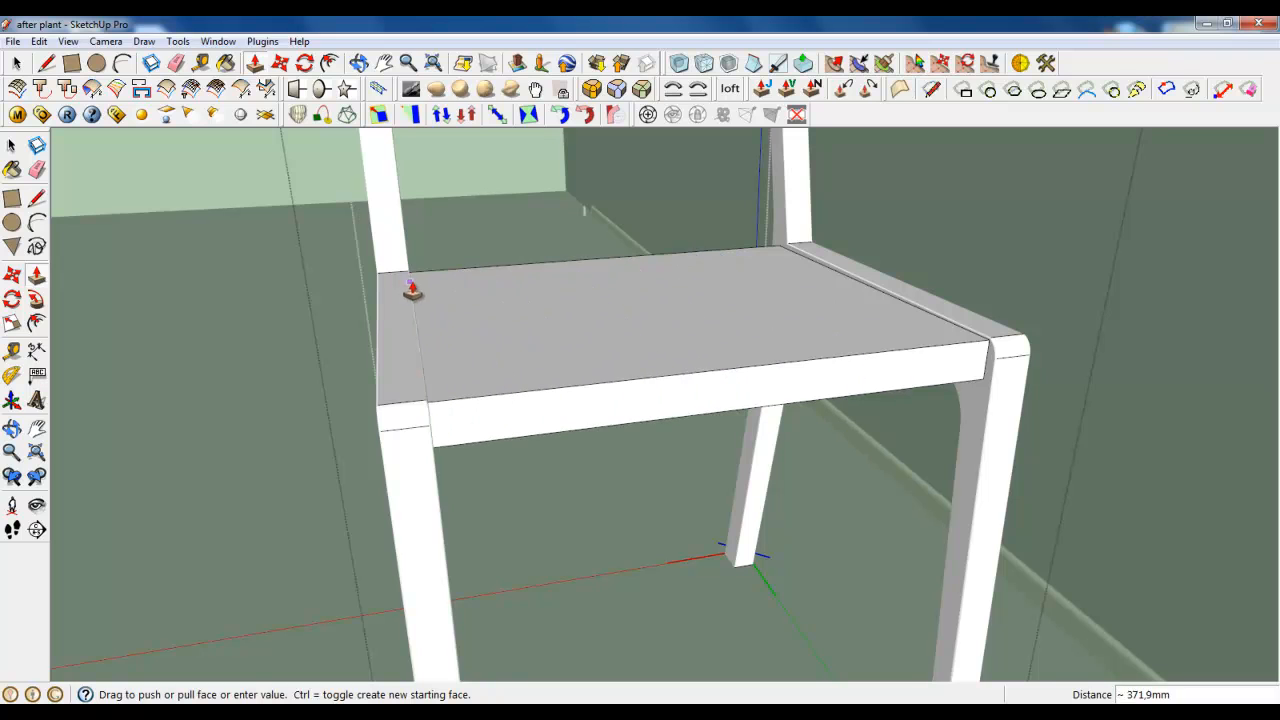
pyautogui.scroll(3, 430, 316)
pyautogui.moveTo(413, 390); pyautogui.dragTo(337, 491, button='middle')
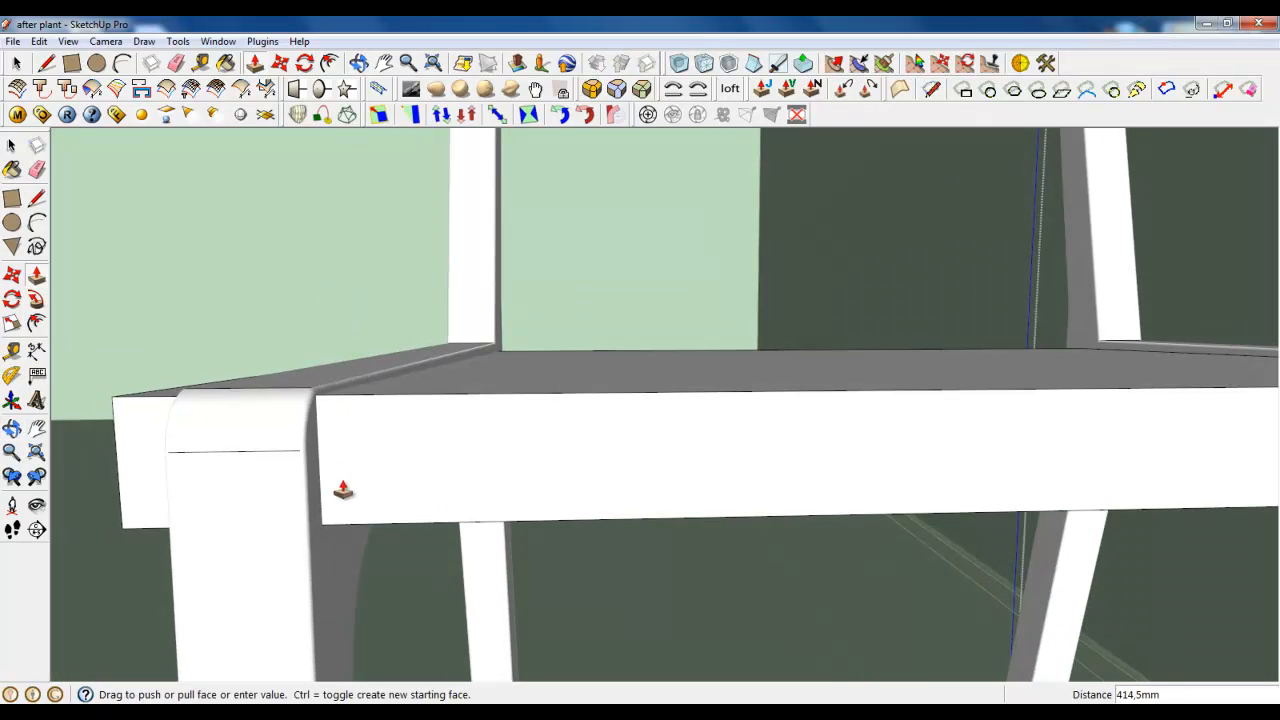
pyautogui.click(17, 63)
# Select the seat board's top face together with its bounding edges.
pyautogui.scroll(-5, 591, 446)
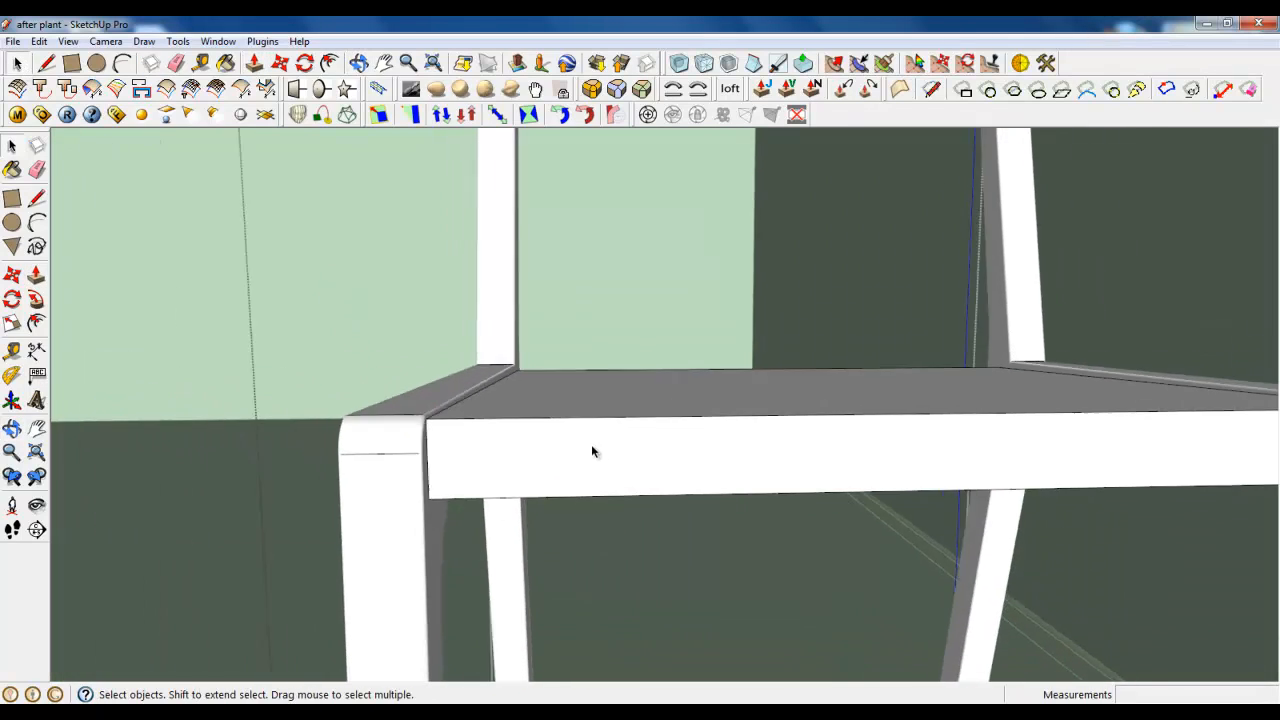
pyautogui.moveTo(554, 434); pyautogui.dragTo(663, 431, button='middle')
pyautogui.click(560, 424)
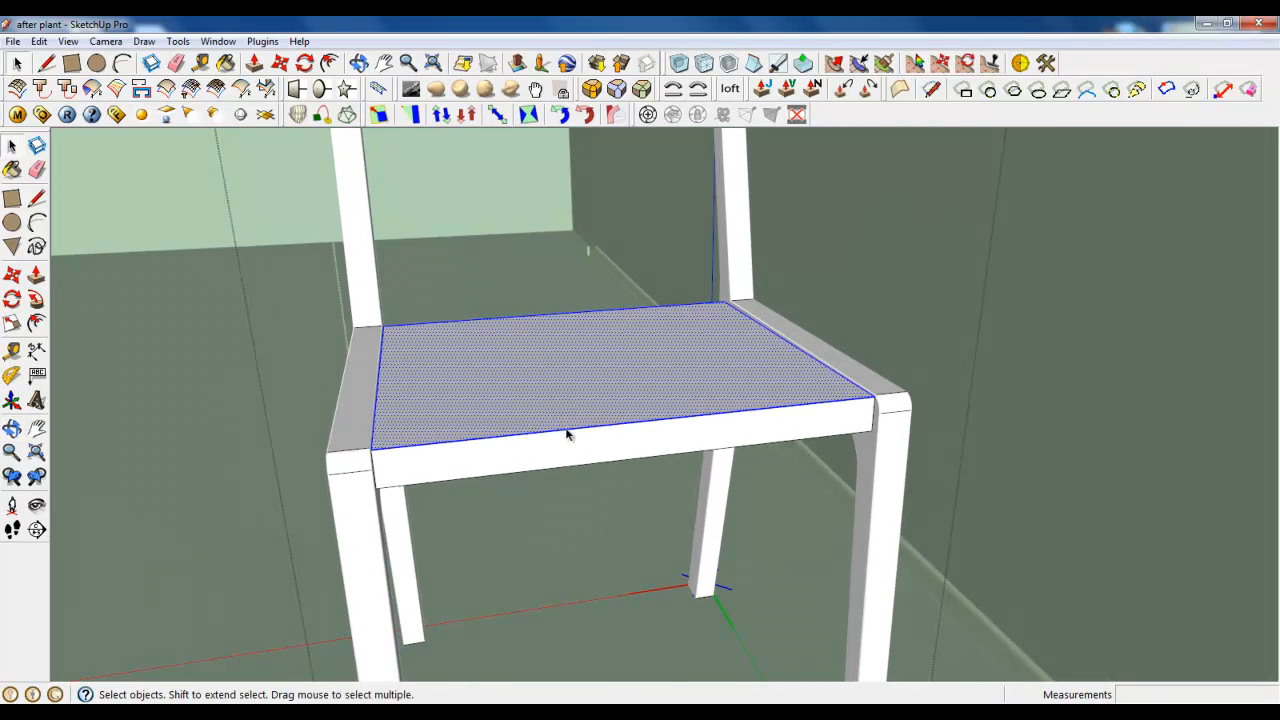
# Try to divide the seat with a rectangle drawn from the middle of its front edge to the rear edge.
pyautogui.click(71, 63)
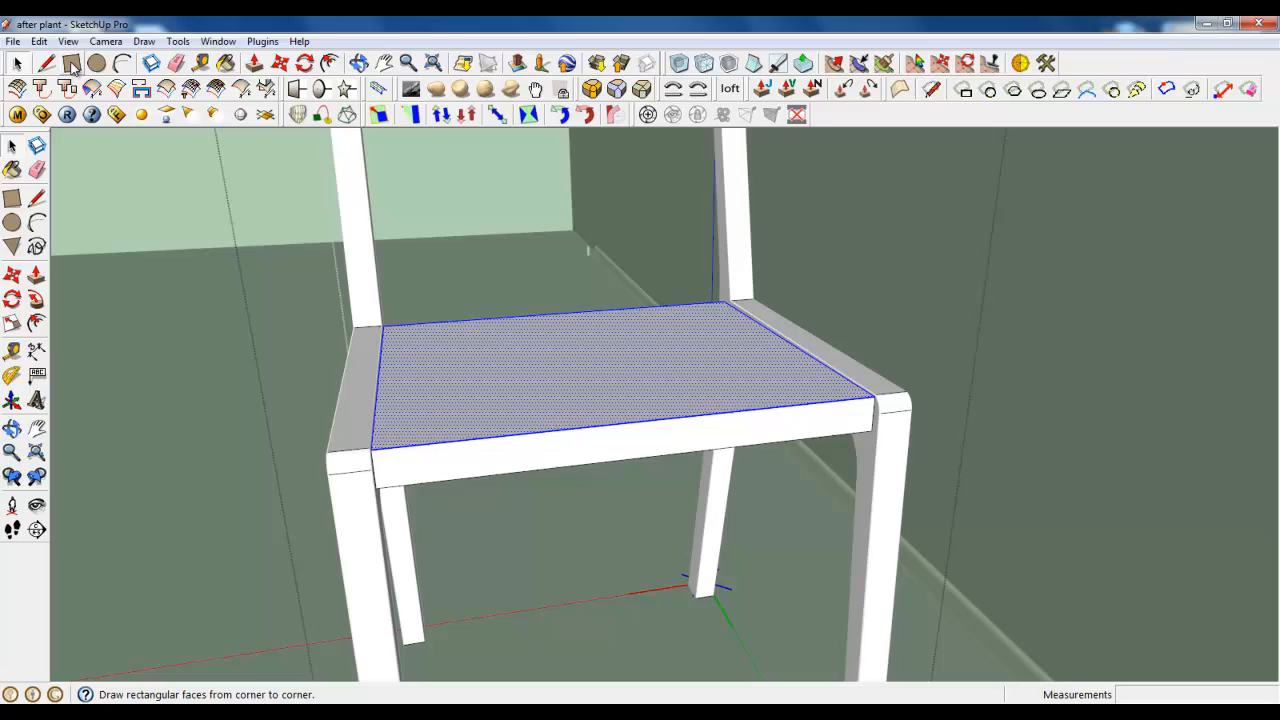
pyautogui.click(640, 421)
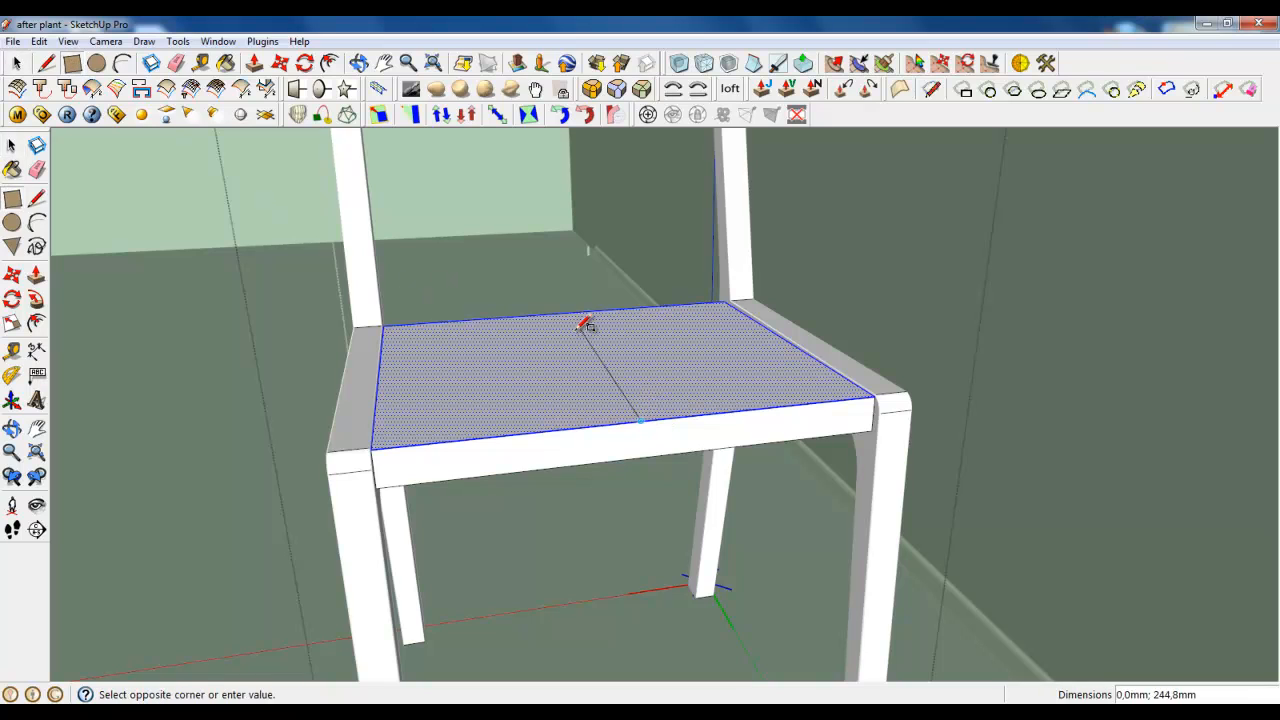
pyautogui.click(96, 64)
pyautogui.click(73, 64)
pyautogui.click(648, 447)
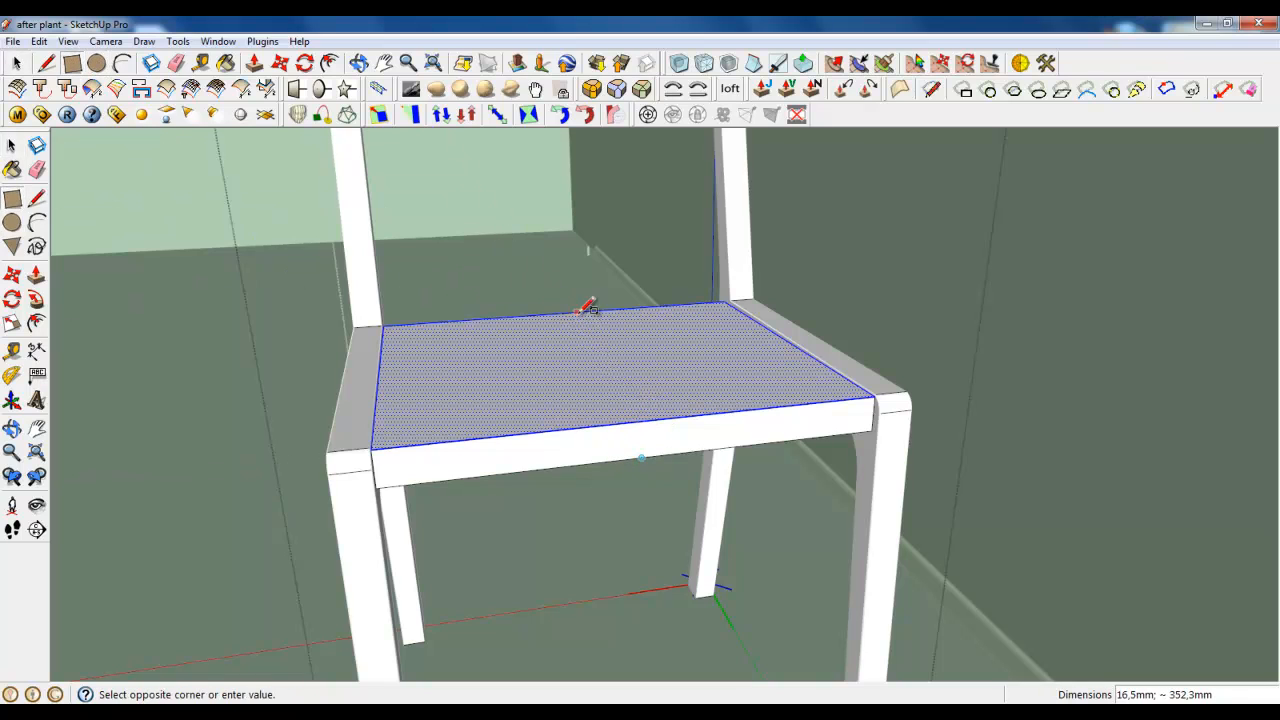
pyautogui.click(580, 308)
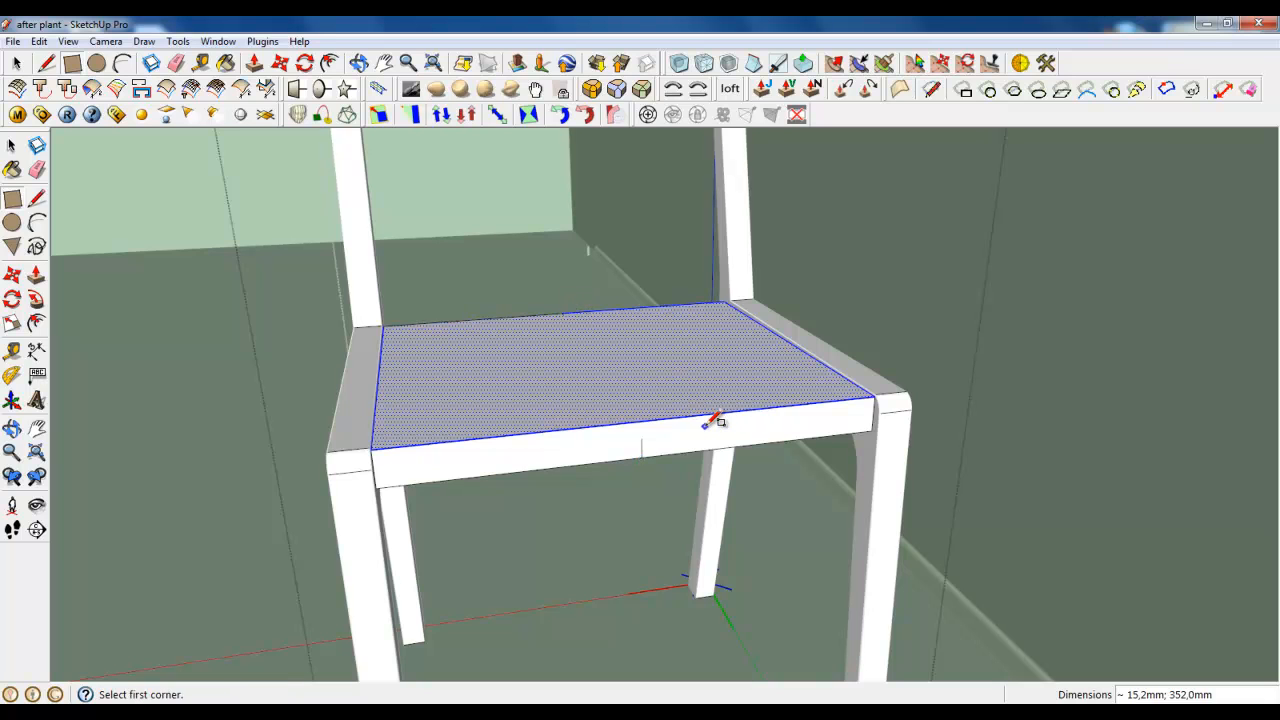
pyautogui.click(648, 447)
pyautogui.click(580, 302)
# Switch the camera to parallel projection and the standard top view, framed on the chair seat.
pyautogui.moveTo(777, 429); pyautogui.dragTo(808, 368, button='middle')
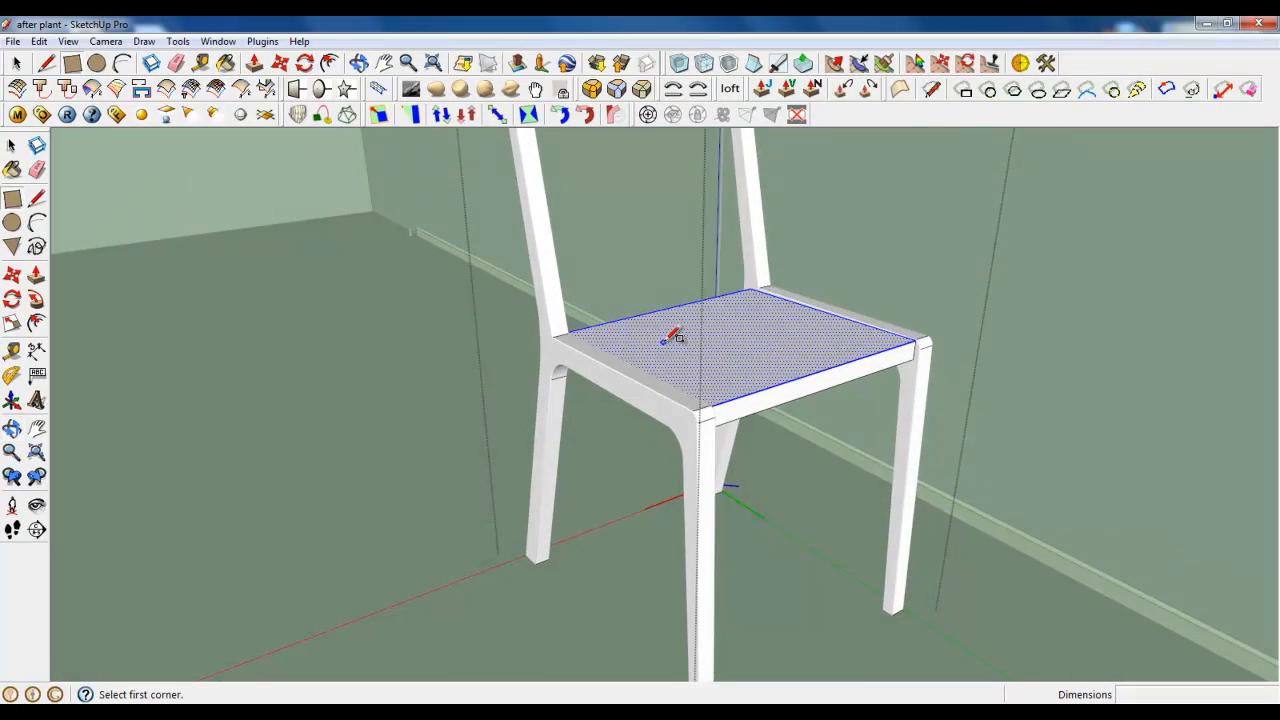
pyautogui.moveTo(662, 340); pyautogui.dragTo(455, 670, button='middle')
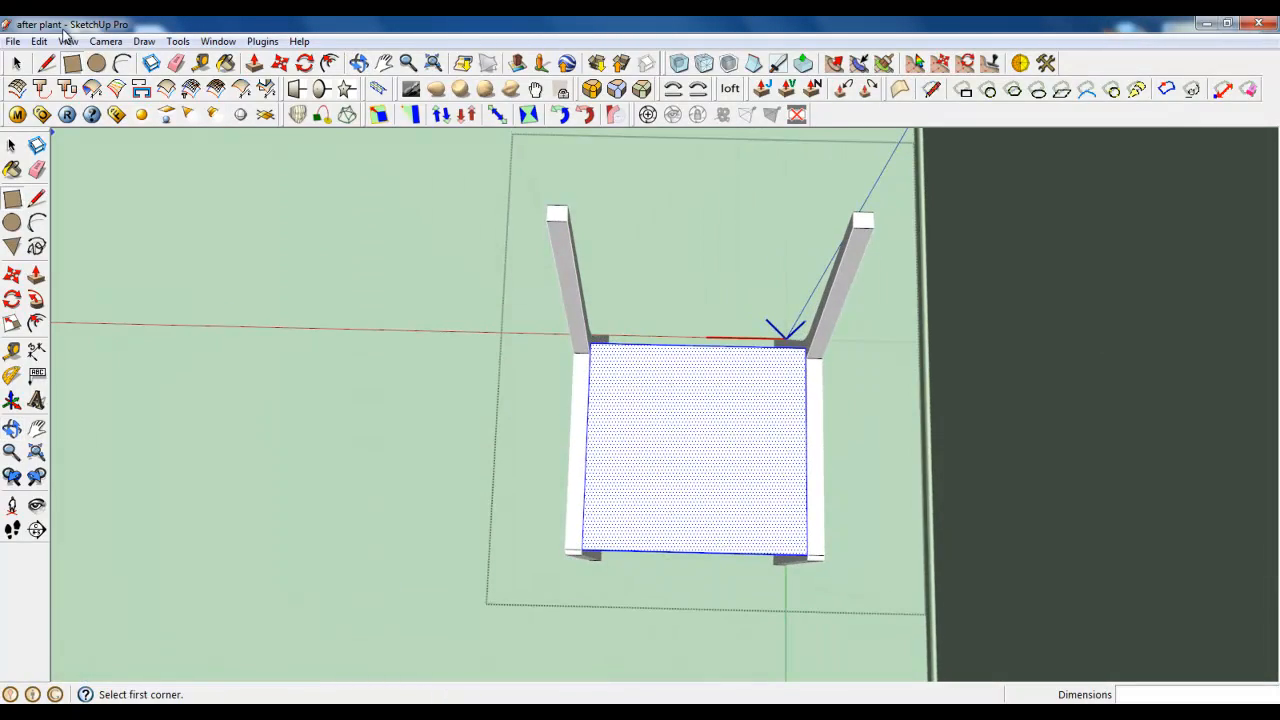
pyautogui.click(105, 41)
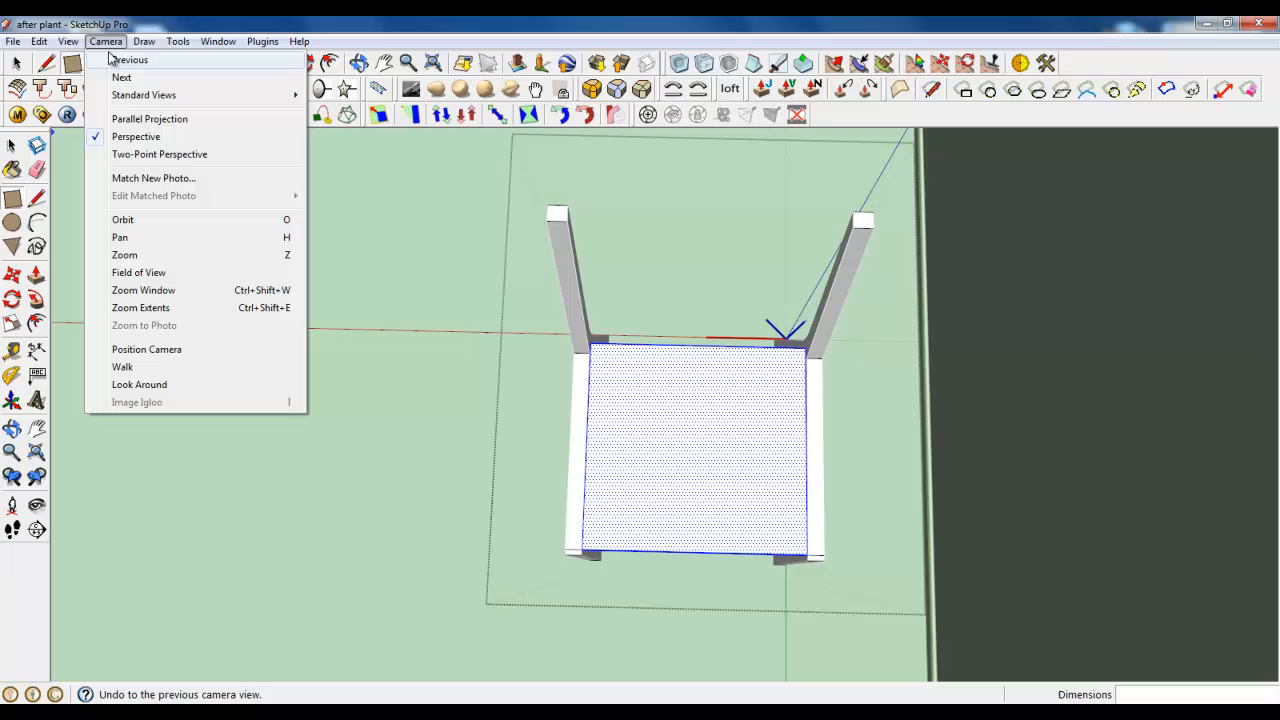
pyautogui.click(130, 119)
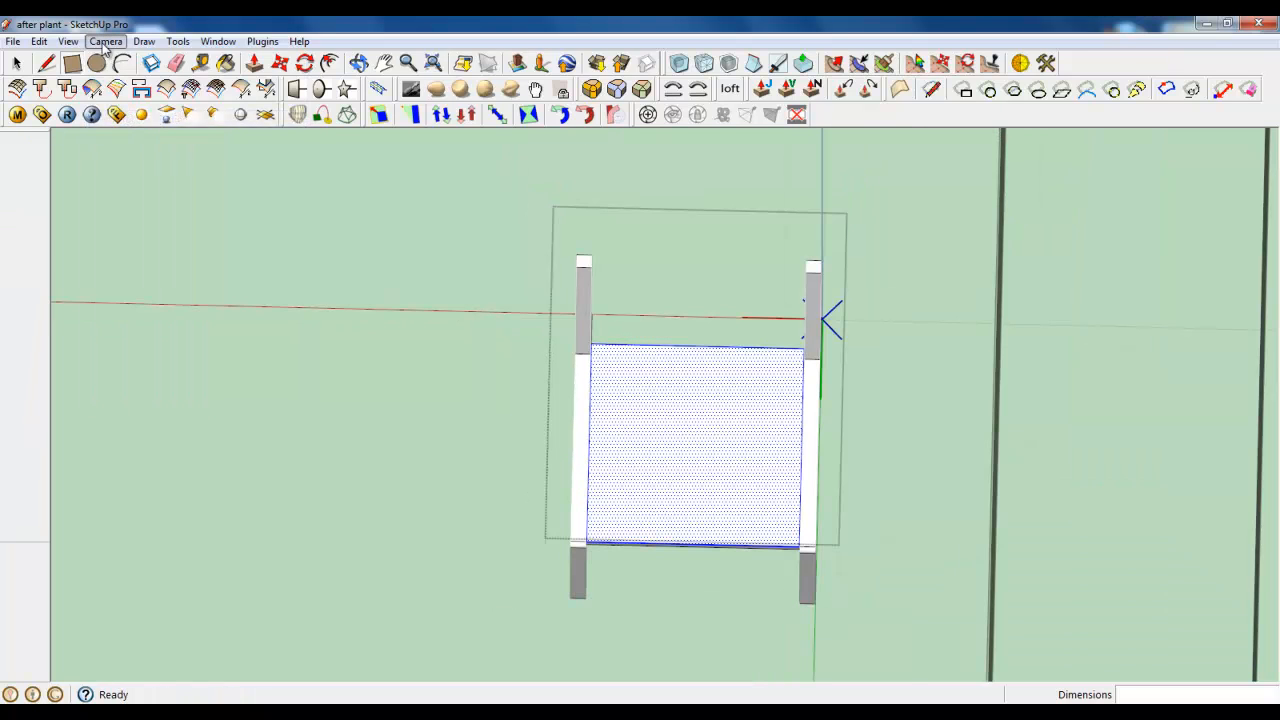
pyautogui.click(105, 41)
pyautogui.moveTo(144, 94)
pyautogui.click(325, 95)
pyautogui.scroll(2, 638, 318)
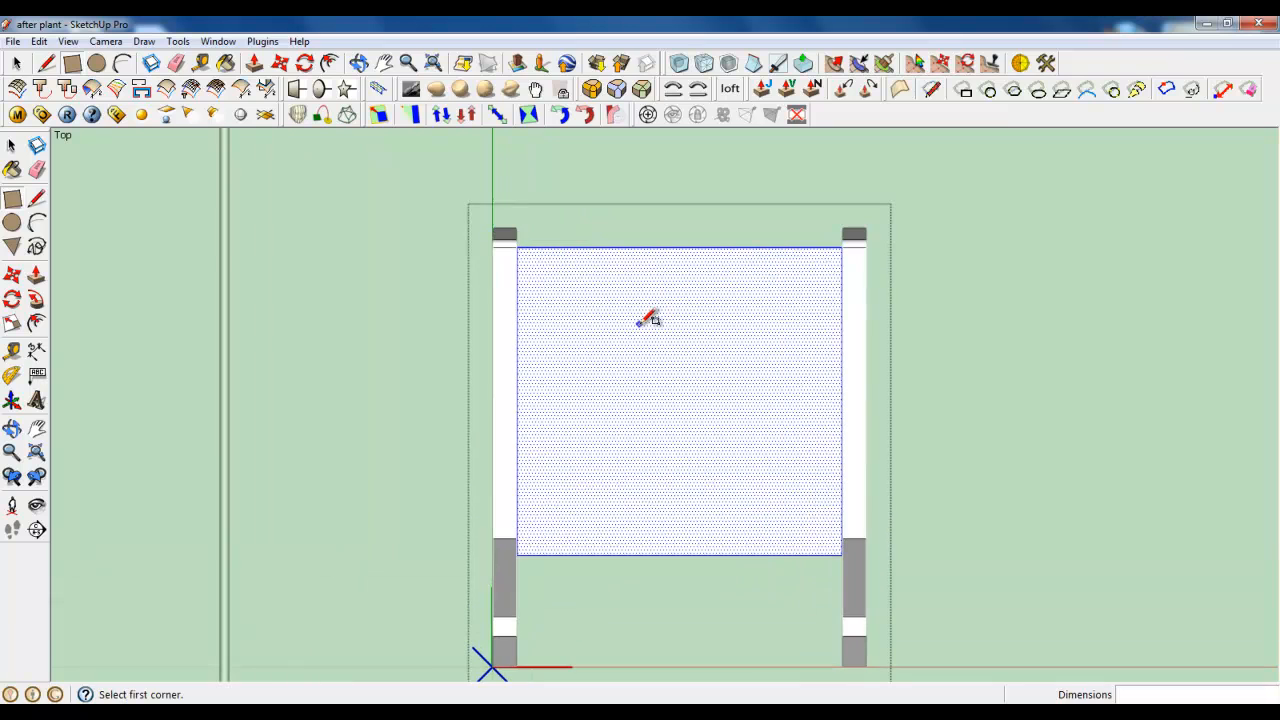
# Cut the selected seat face from front to back into four strips, with one line at the middle and one through each half.
pyautogui.click(778, 63)
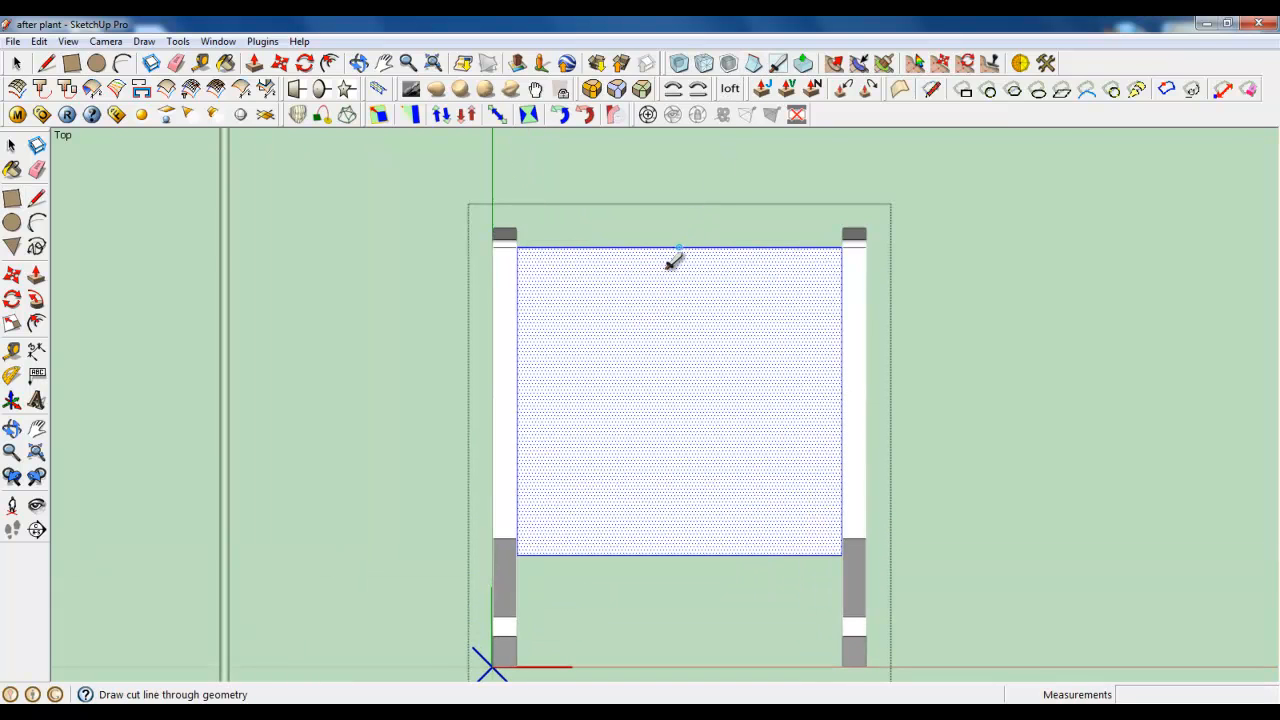
pyautogui.click(667, 248)
pyautogui.click(664, 644)
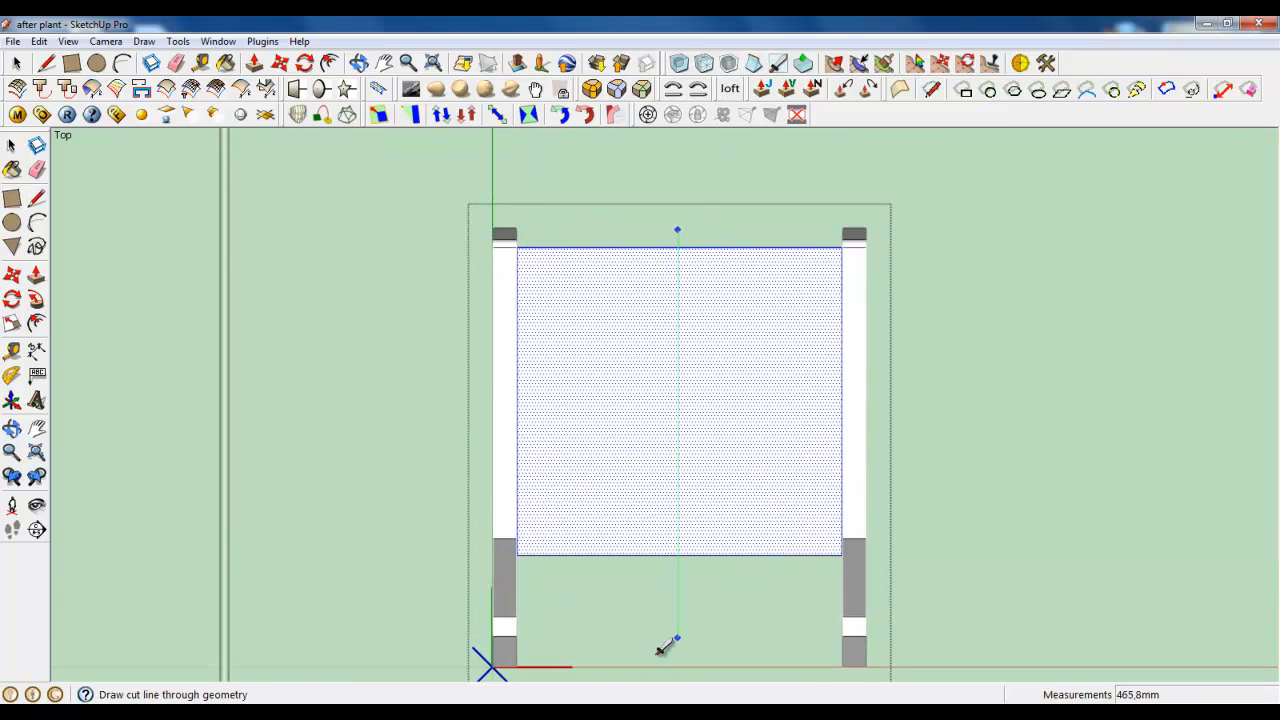
pyautogui.click(760, 207)
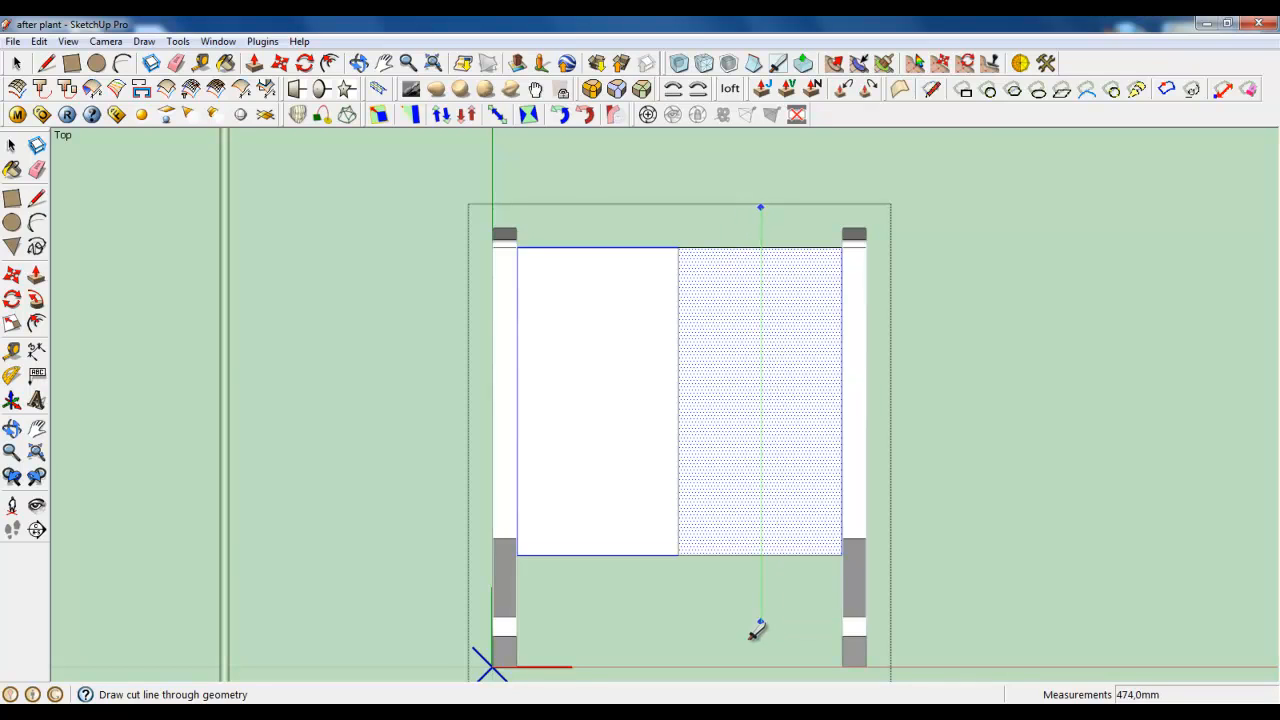
pyautogui.click(760, 625)
pyautogui.click(589, 207)
pyautogui.click(589, 636)
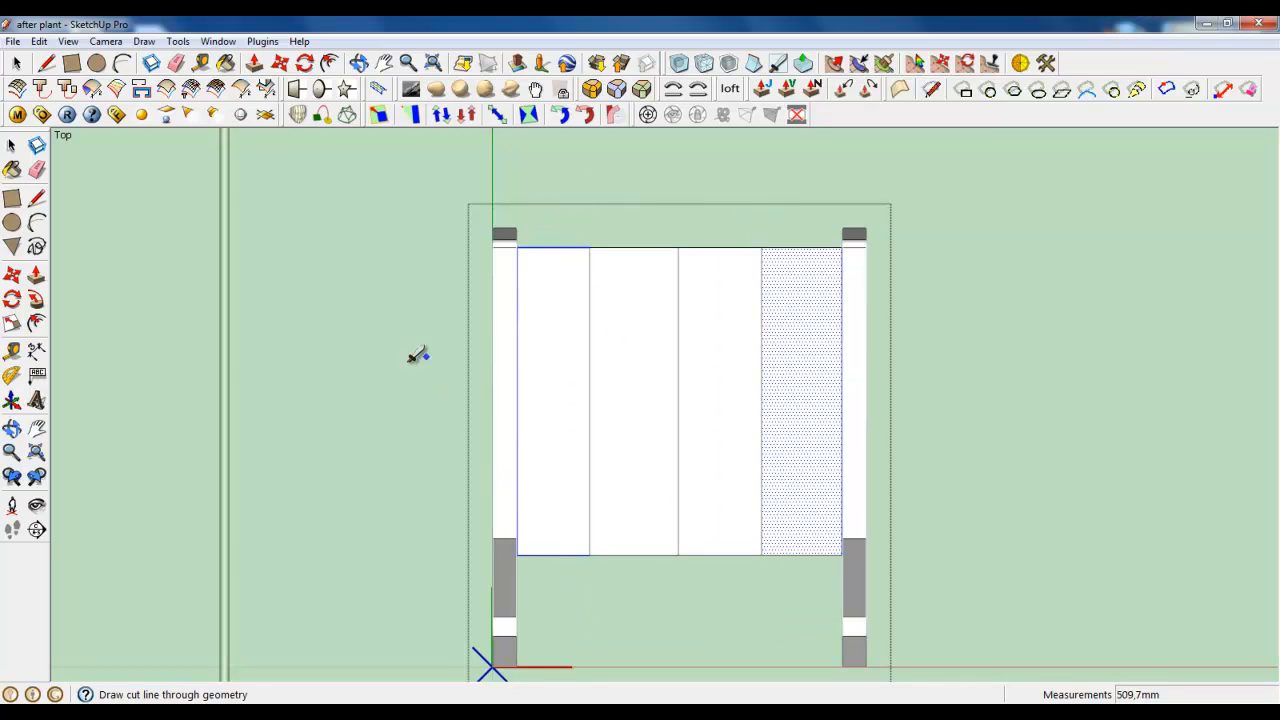
# Cut the seat board from side to side with four lines spaced between its rear and front edges.
pyautogui.click(414, 280)
pyautogui.click(912, 283)
pyautogui.click(983, 354)
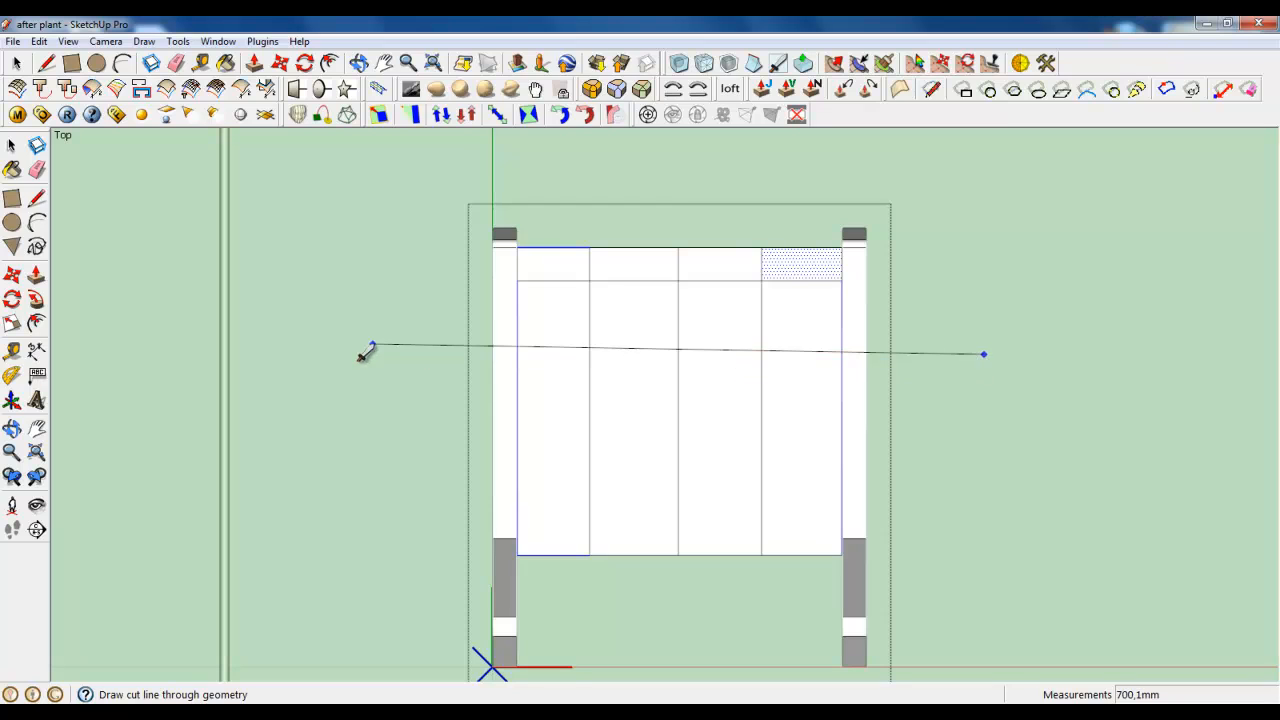
pyautogui.click(365, 352)
pyautogui.click(387, 442)
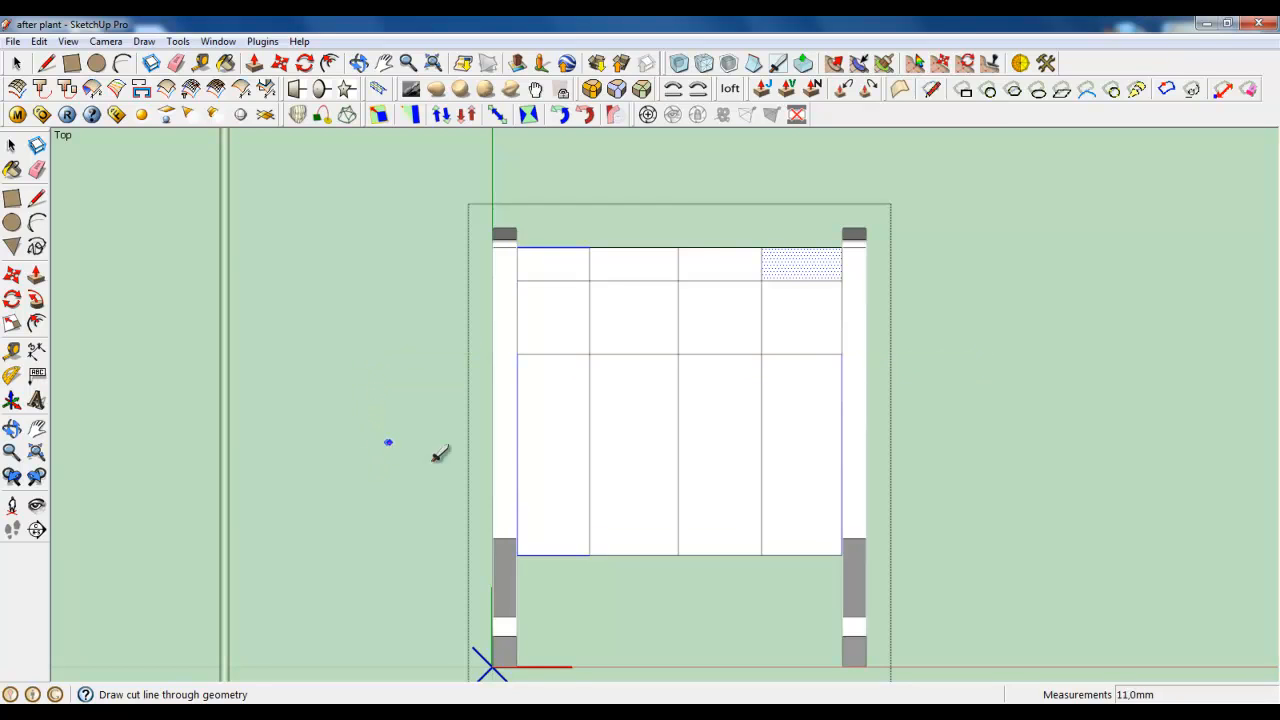
pyautogui.click(949, 440)
pyautogui.click(958, 508)
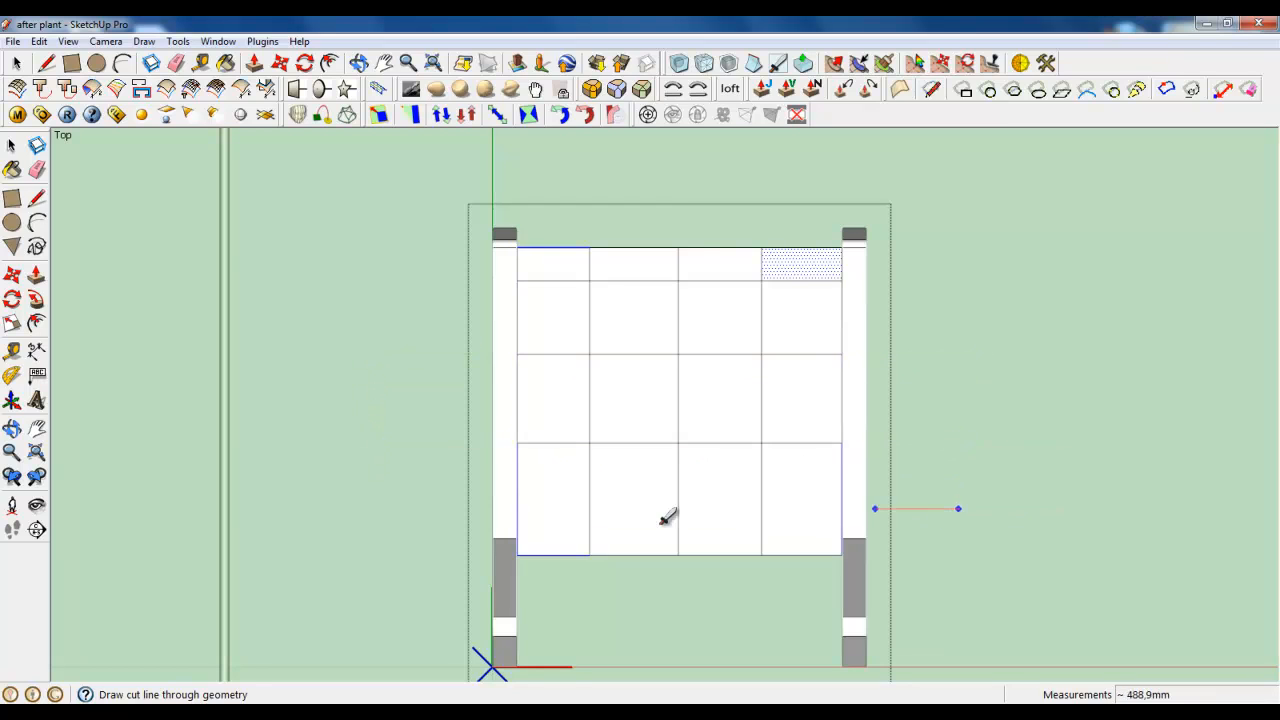
pyautogui.click(361, 510)
# Switch the camera back to perspective with the subdivided seat seen at an angle from above.
pyautogui.moveTo(666, 466); pyautogui.dragTo(370, 225, button='middle')
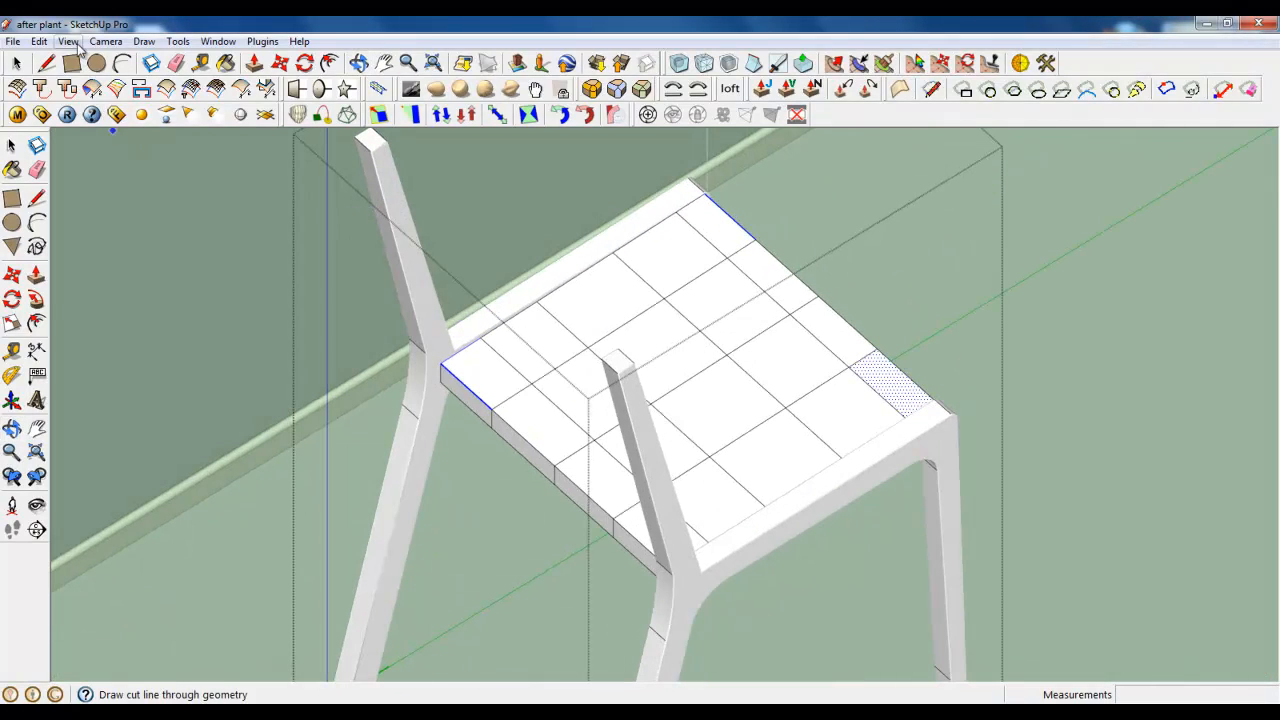
pyautogui.click(67, 41)
pyautogui.moveTo(105, 41)
pyautogui.click(130, 137)
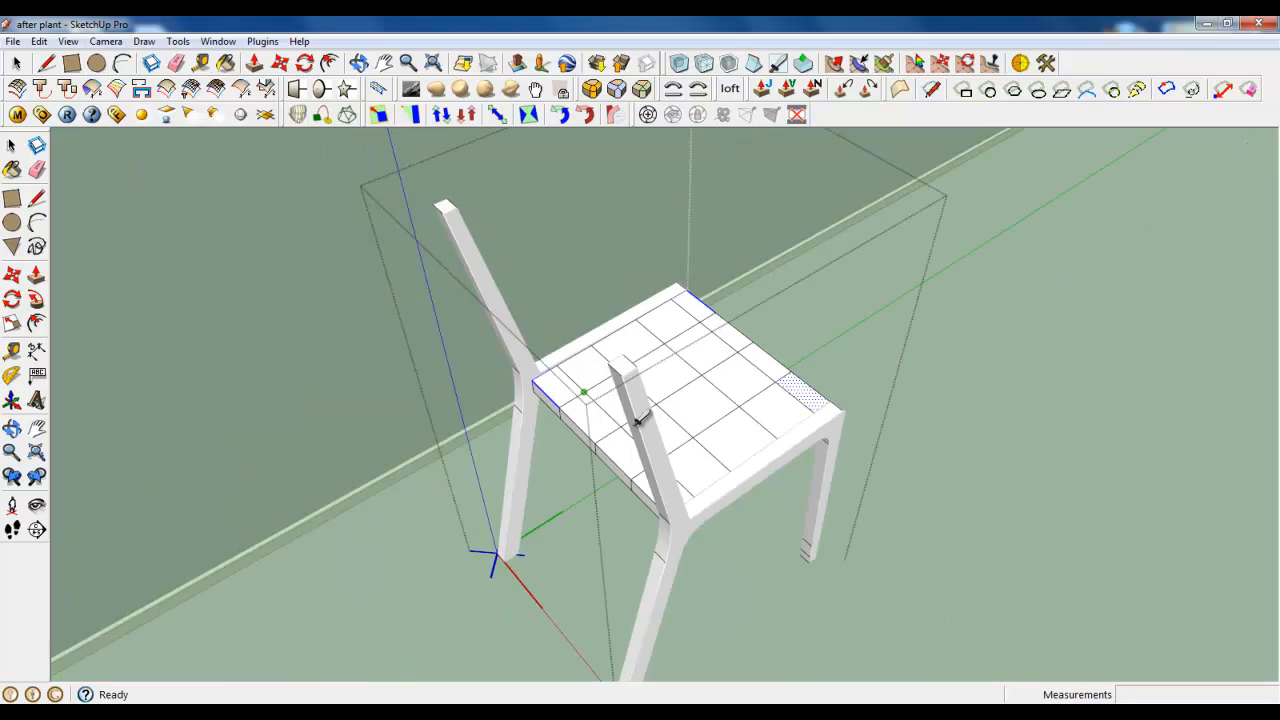
# Select the whole connected seat board, smooth its edges, and apply Subdivide and Smooth with 1 iteration.
pyautogui.moveTo(643, 420)
pyautogui.mouseDown(button='middle')
pyautogui.moveTo(266, 303)
pyautogui.moveTo(640, 428)
pyautogui.mouseUp(button='middle')
pyautogui.scroll(3, 640, 428)
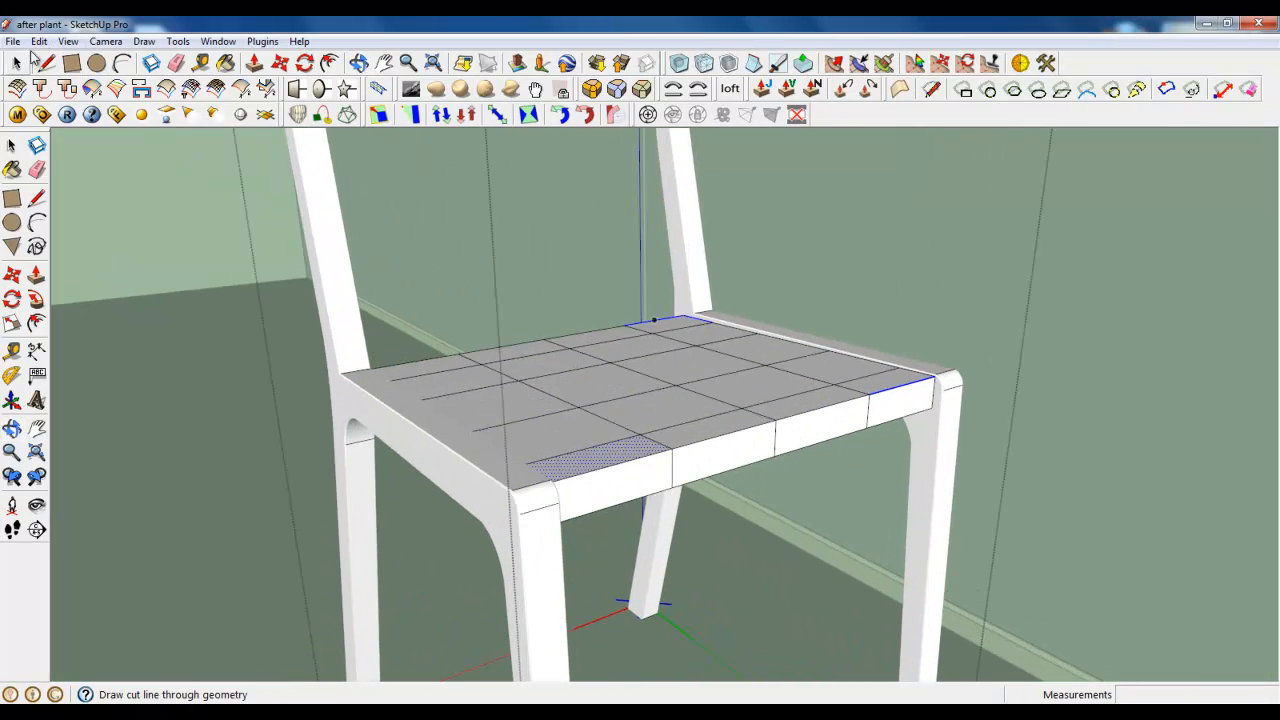
pyautogui.press('space')
pyautogui.click(655, 435)
pyautogui.tripleClick(655, 435)
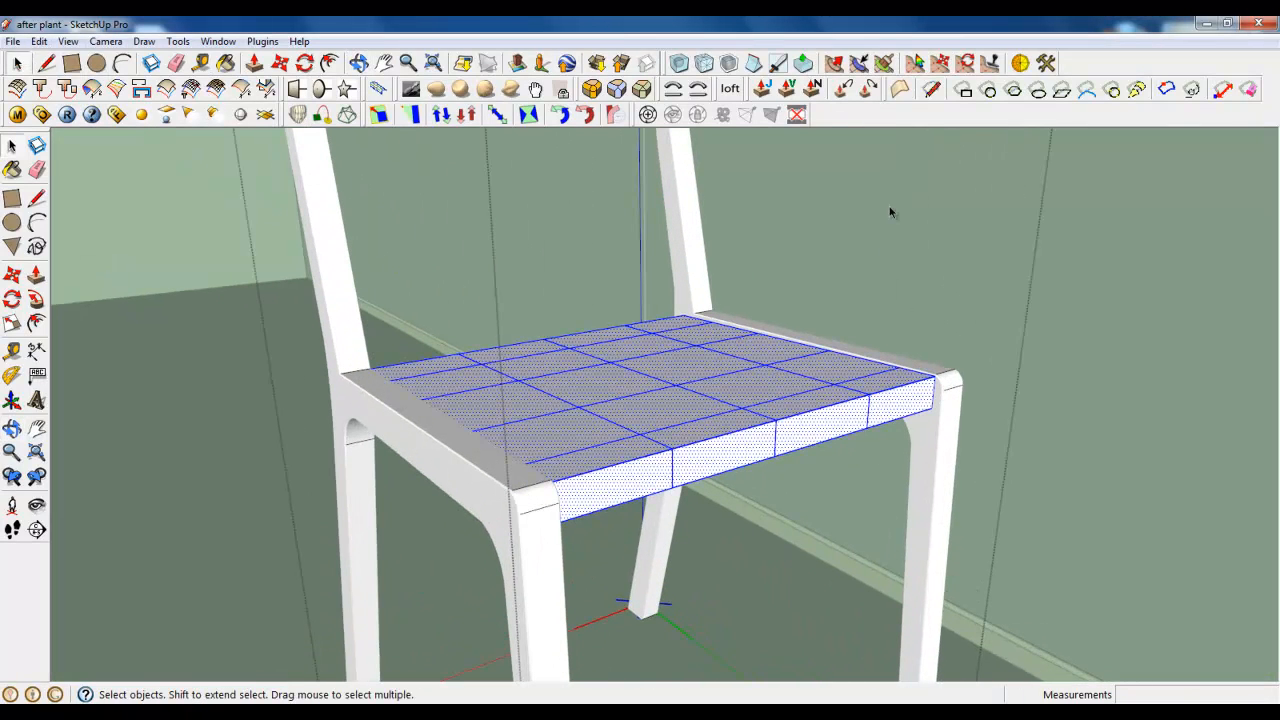
pyautogui.click(704, 63)
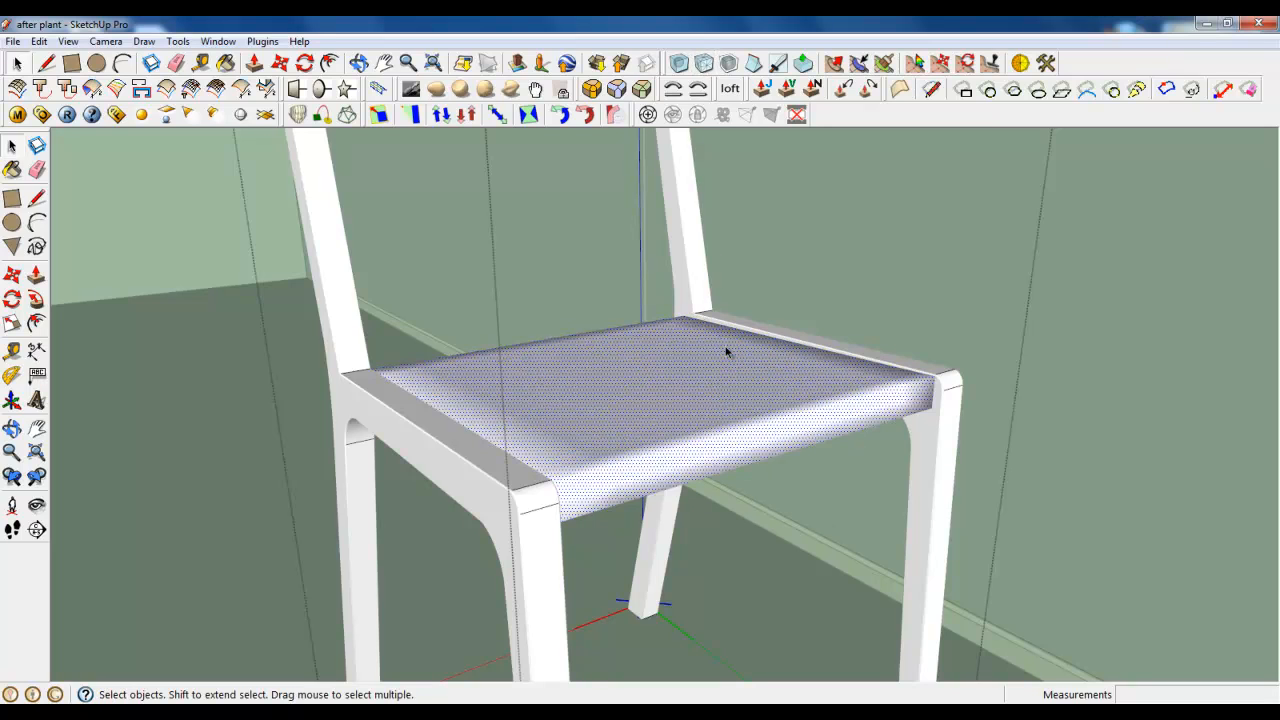
pyautogui.click(681, 65)
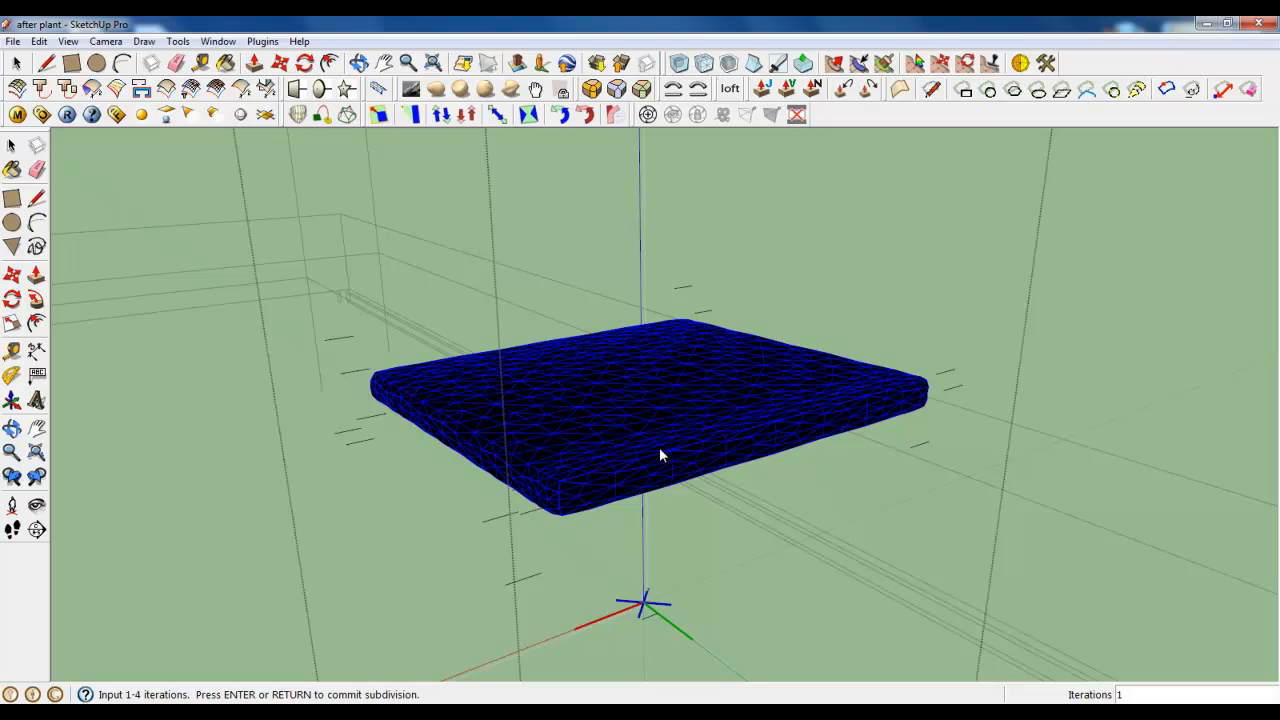
pyautogui.press('Return')
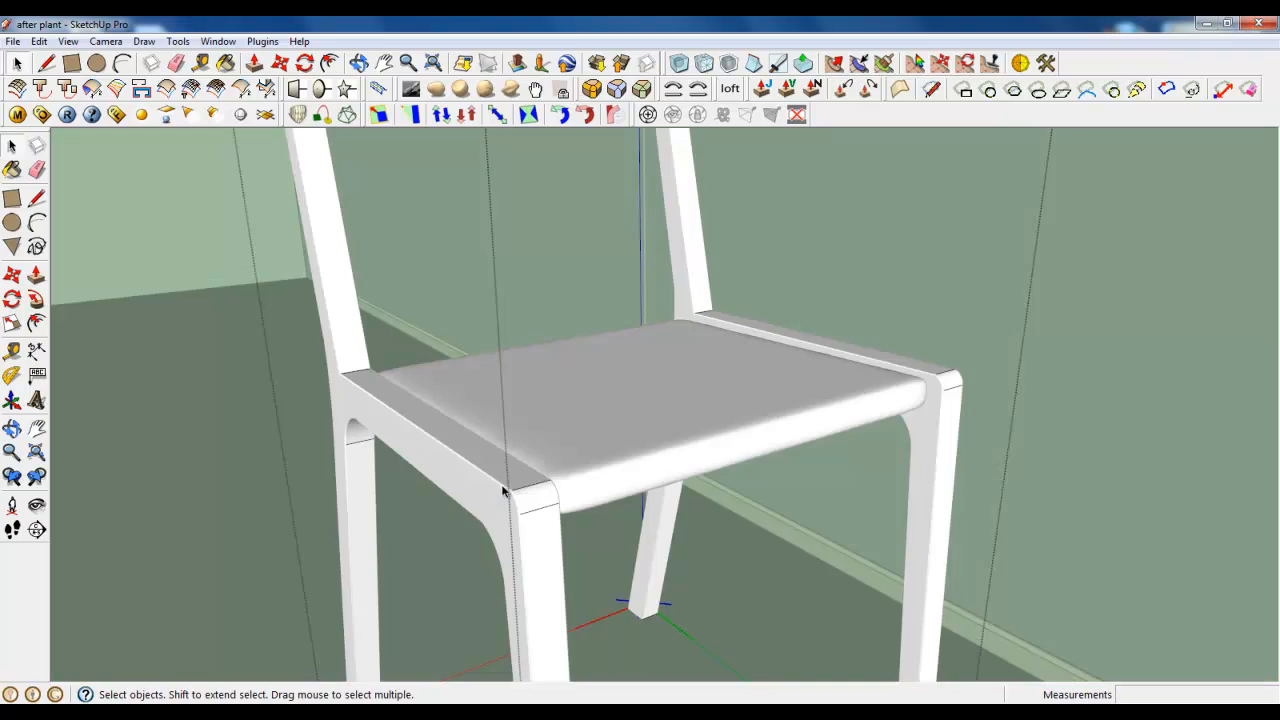
# Draw the short upper line and the long front line of an inset backrest profile on the rear post's inner face.
pyautogui.moveTo(505, 492); pyautogui.dragTo(537, 487, button='middle')
pyautogui.scroll(-2, 538, 488)
pyautogui.scroll(-1, 670, 380)
pyautogui.scroll(2, 646, 194)
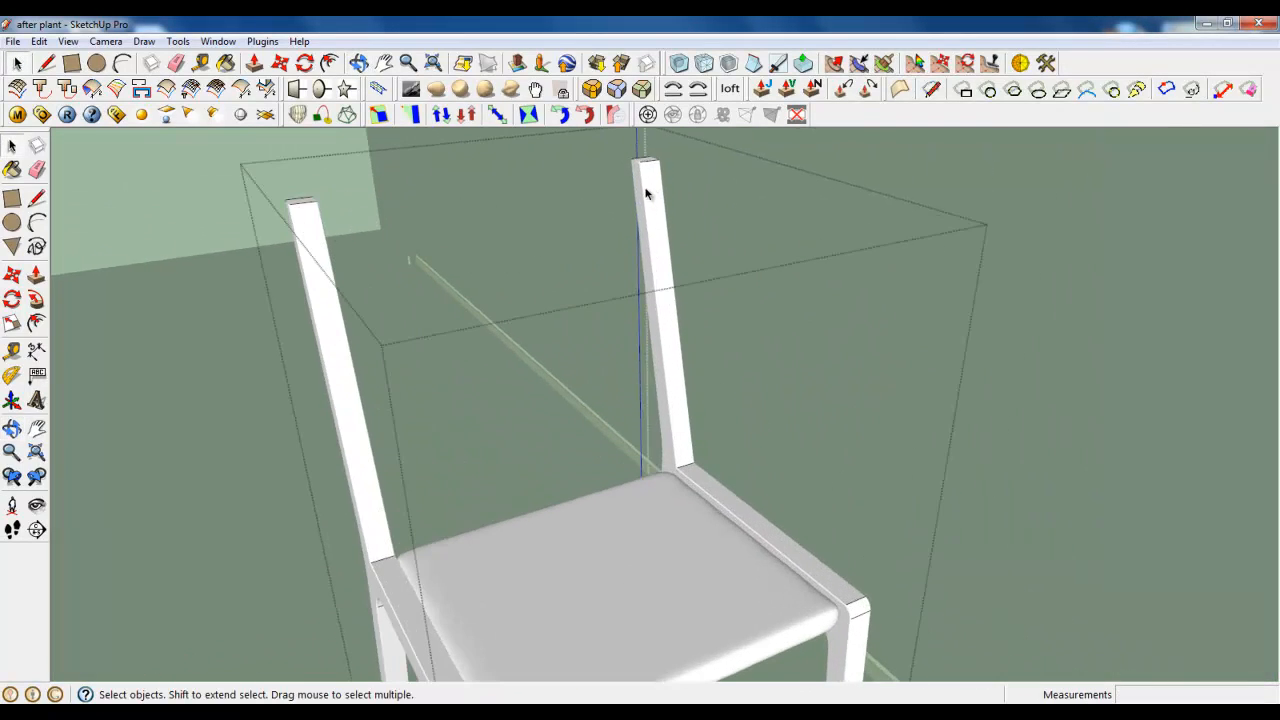
pyautogui.moveTo(660, 193); pyautogui.dragTo(734, 205, button='middle')
pyautogui.click(71, 63)
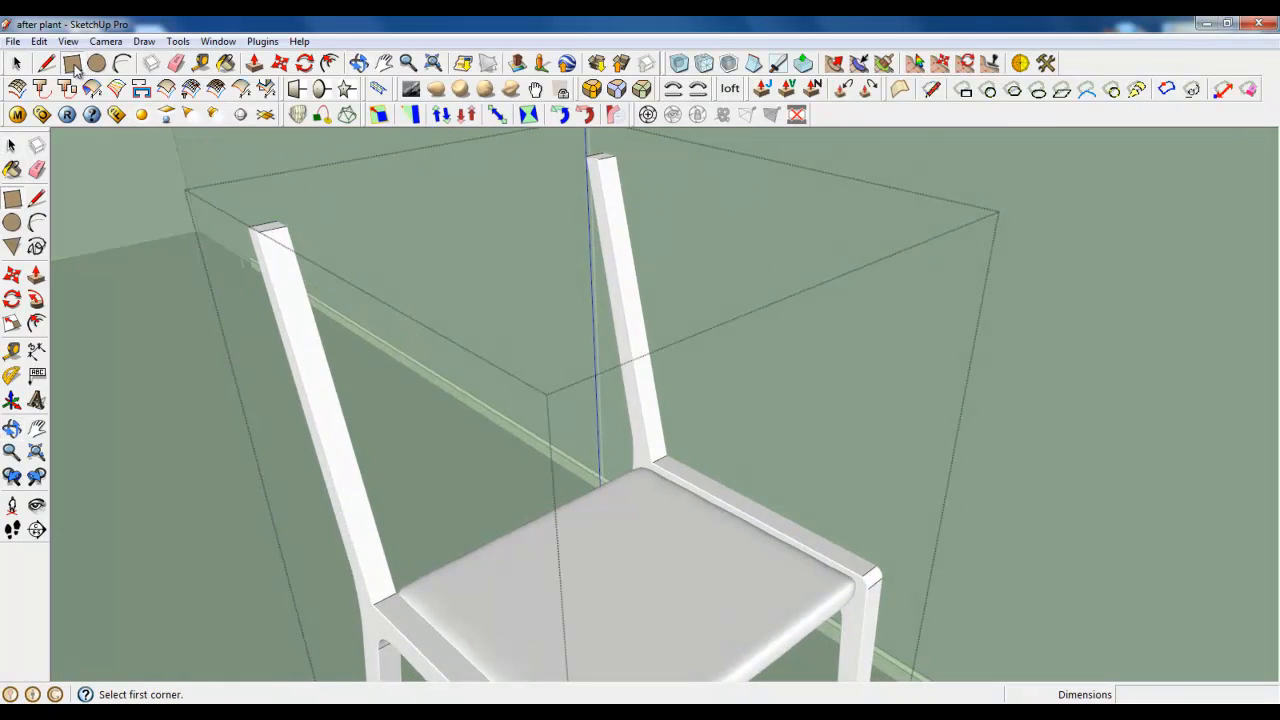
pyautogui.click(46, 63)
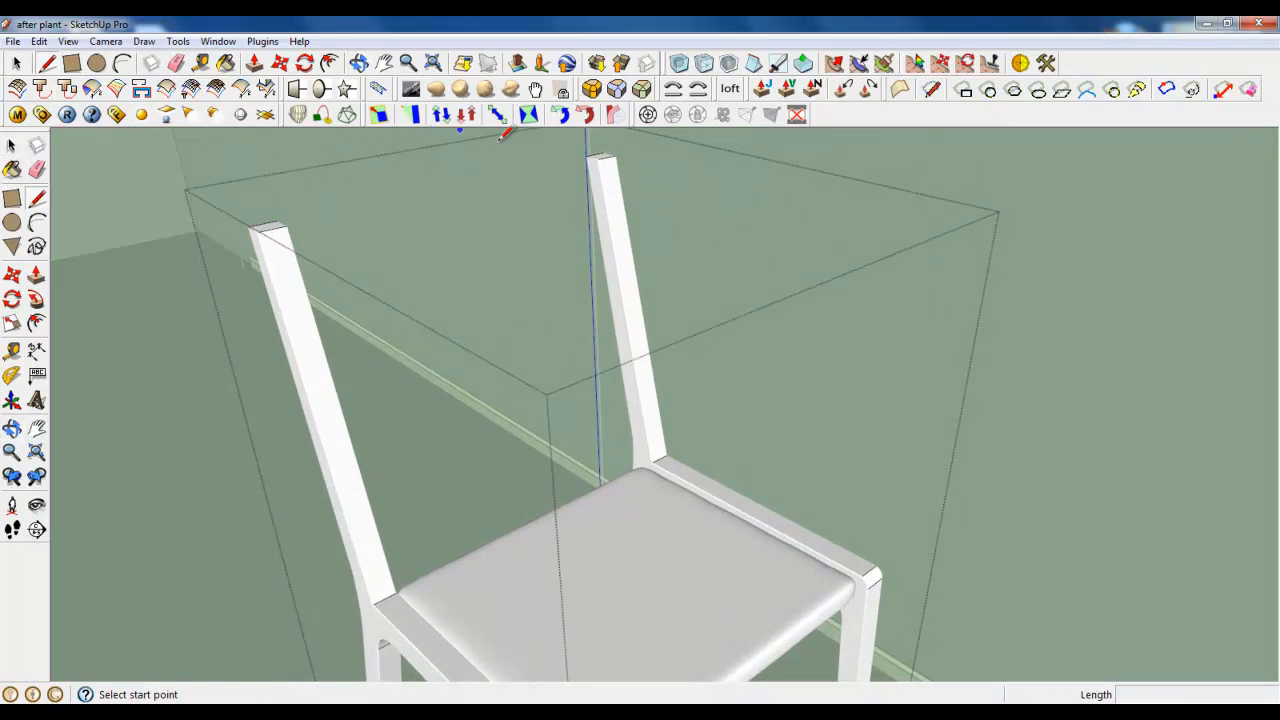
pyautogui.scroll(5, 597, 173)
pyautogui.moveTo(591, 191); pyautogui.dragTo(734, 230, button='middle')
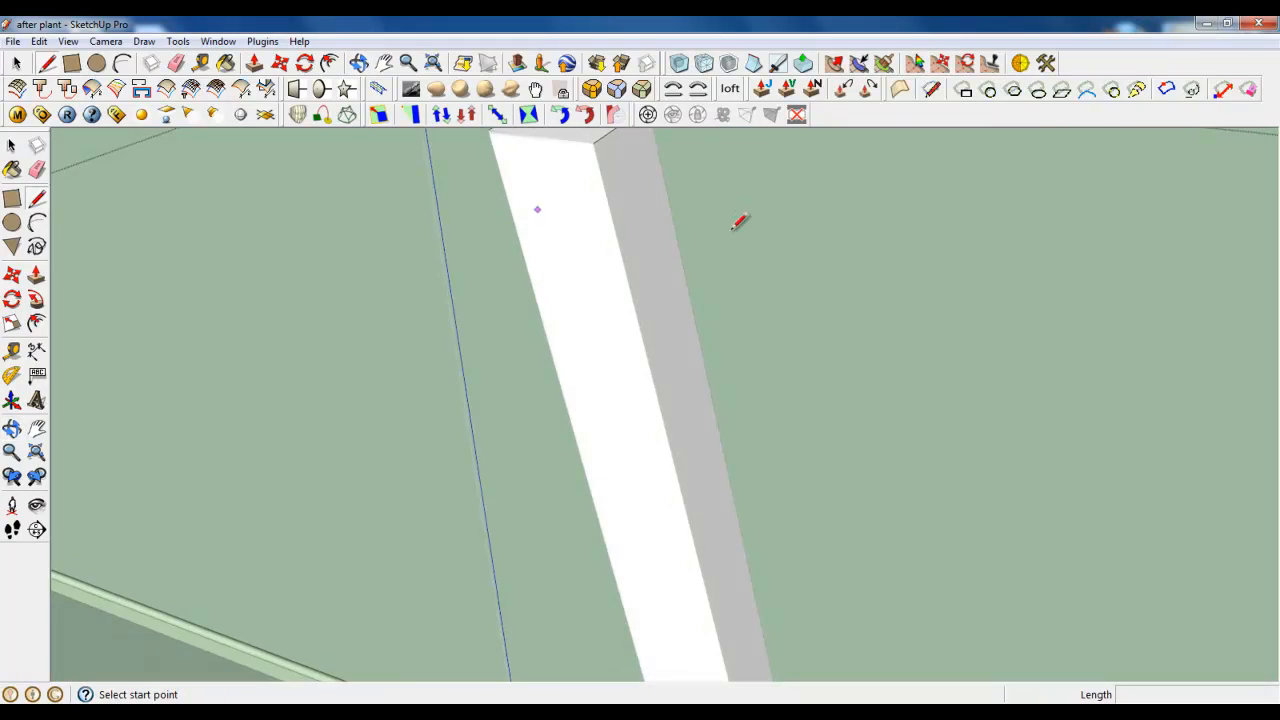
pyautogui.scroll(-2, 605, 287)
pyautogui.scroll(2, 568, 209)
pyautogui.click(515, 206)
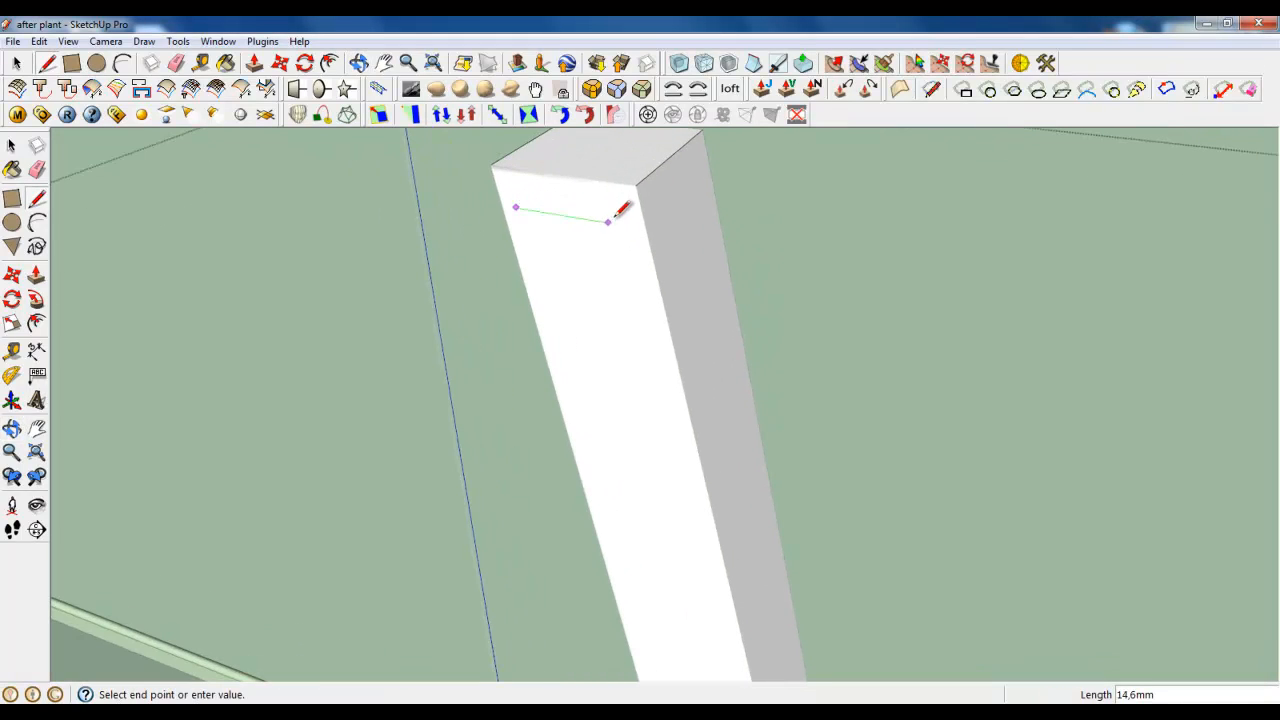
pyautogui.scroll(-1, 603, 188)
pyautogui.scroll(-2, 605, 185)
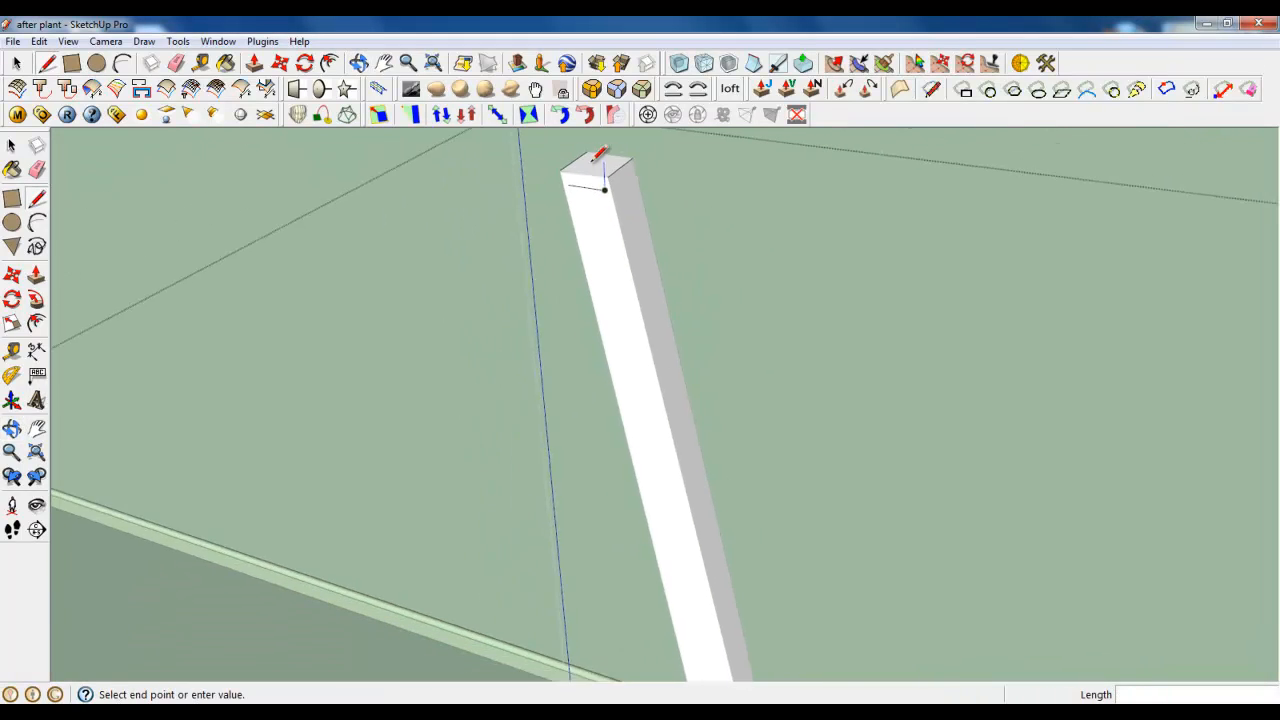
pyautogui.scroll(4, 690, 570)
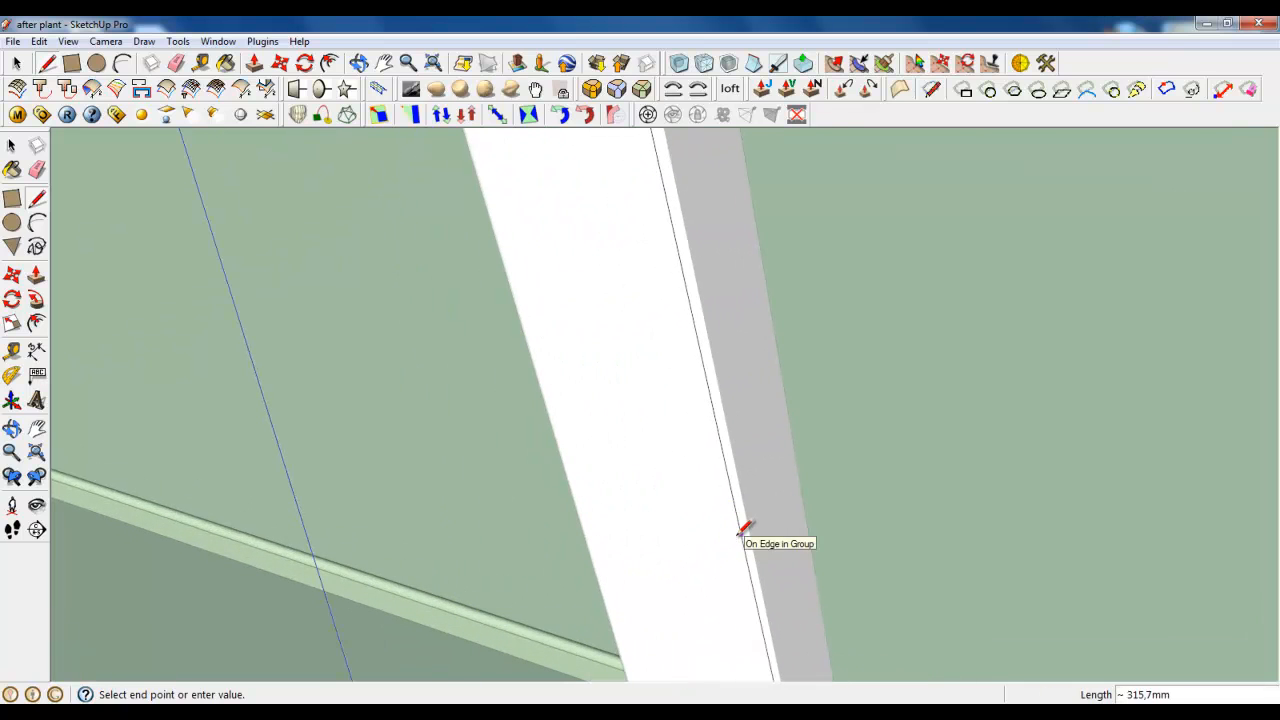
pyautogui.scroll(-3, 731, 557)
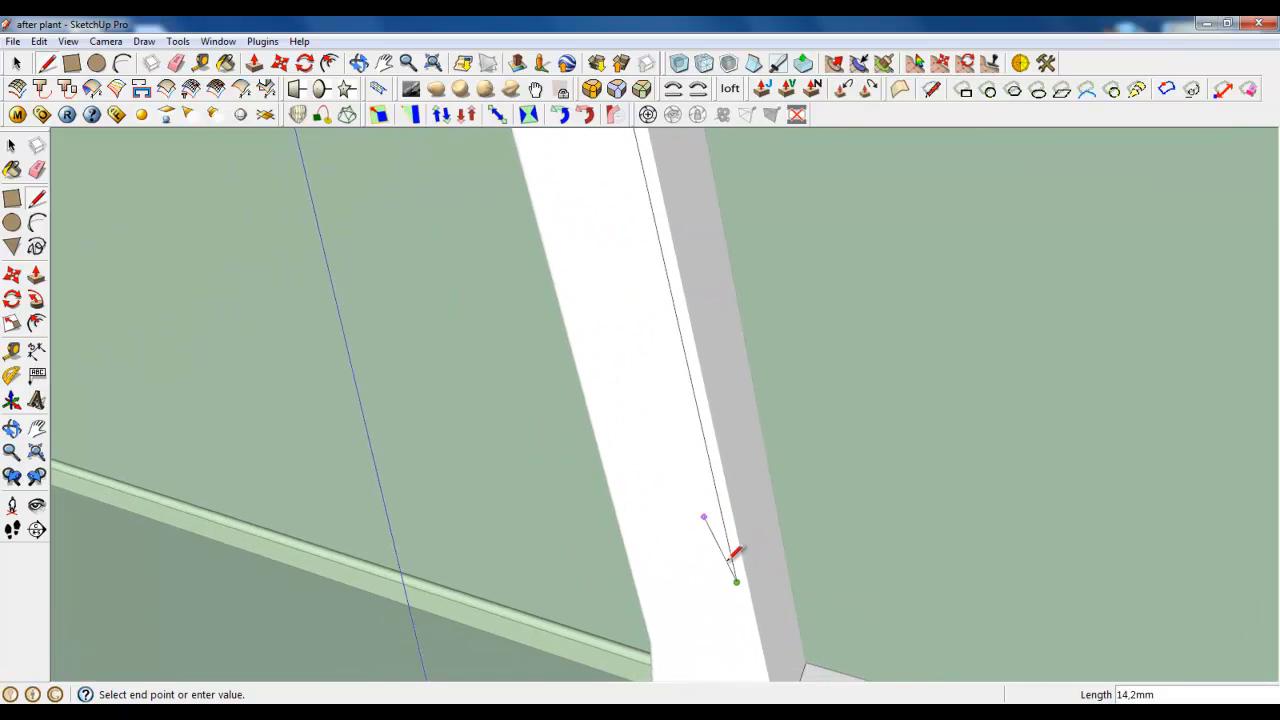
pyautogui.click(745, 605)
# Complete the backrest profile on the post with a short lower line and a closing line about 330 mm long.
pyautogui.scroll(-2, 690, 490)
pyautogui.scroll(5, 700, 522)
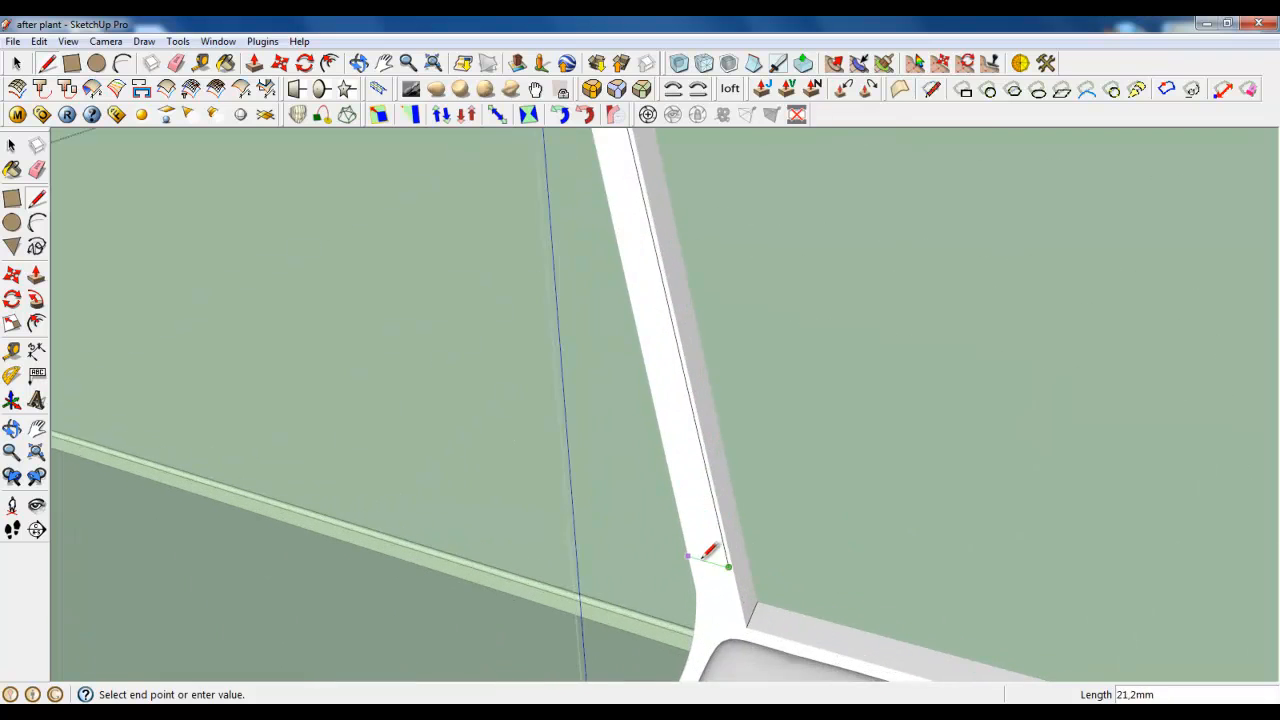
pyautogui.scroll(-3, 738, 630)
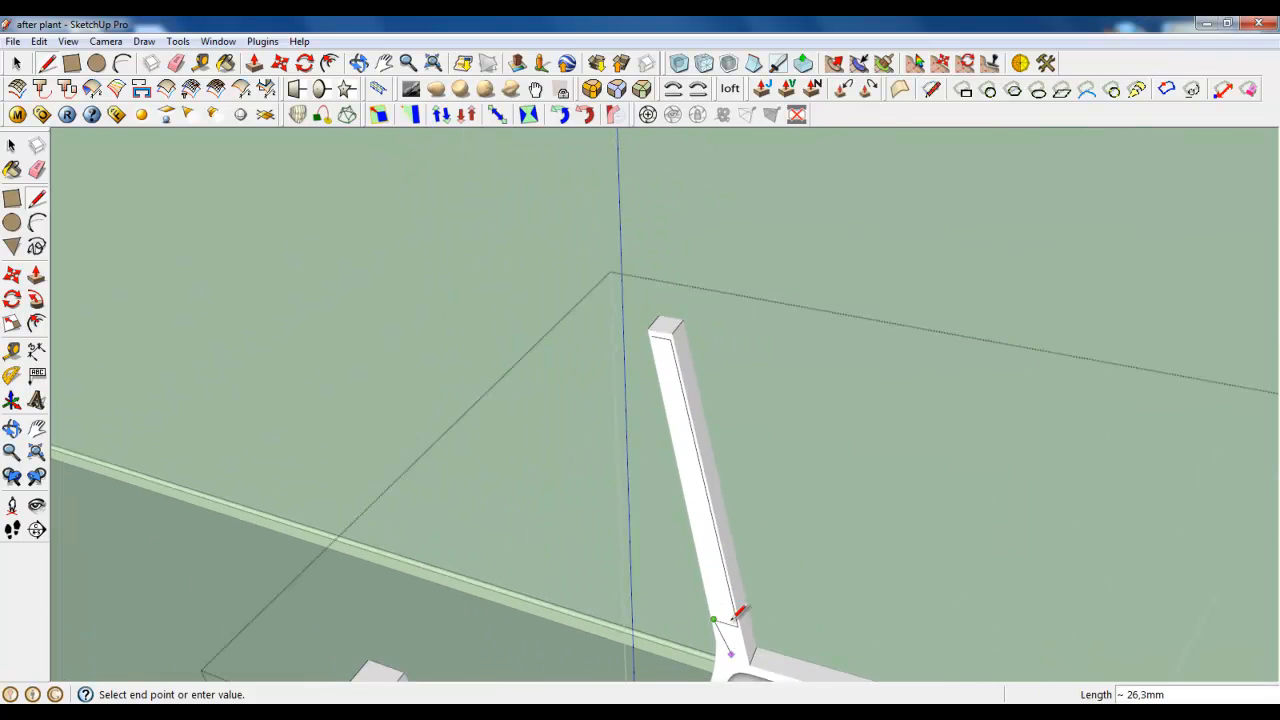
pyautogui.scroll(2, 663, 330)
pyautogui.click(648, 325)
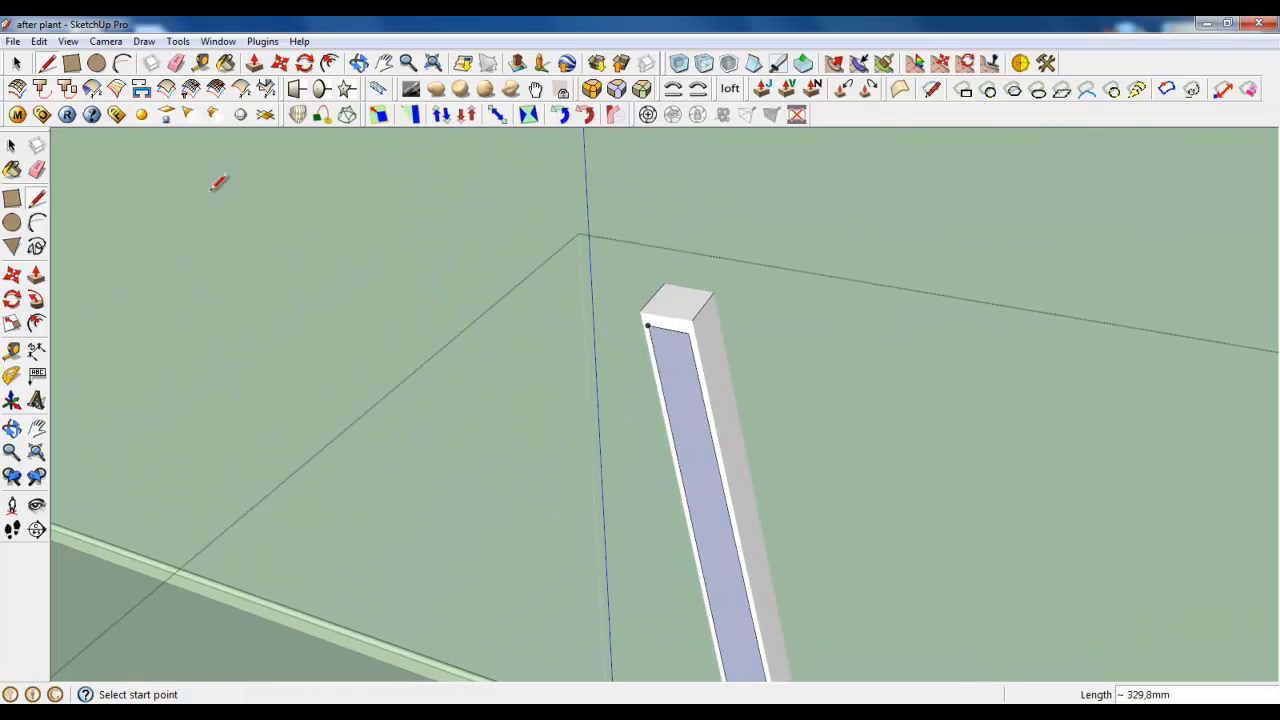
# Push/Pull the backrest profile about 374 mm across to the inner face of the opposite rear post.
pyautogui.click(16, 63)
pyautogui.click(254, 63)
pyautogui.scroll(-3, 728, 194)
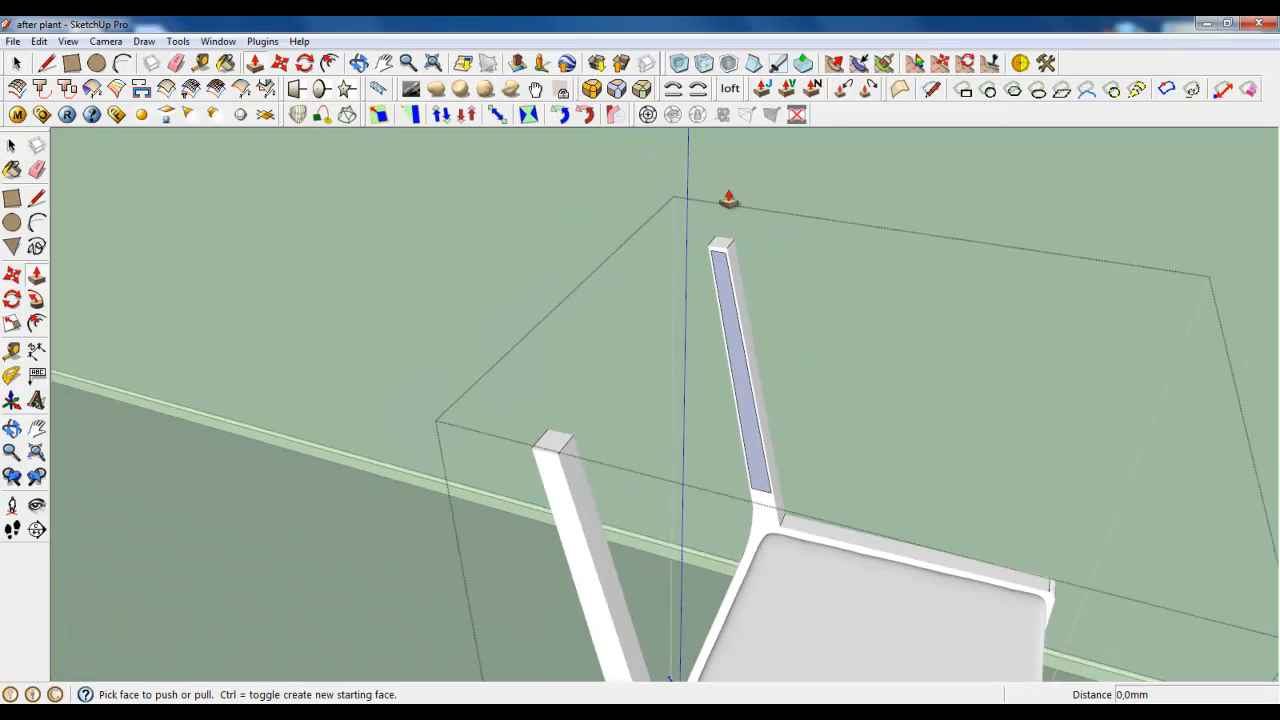
pyautogui.moveTo(718, 288); pyautogui.dragTo(677, 591)
pyautogui.moveTo(677, 591); pyautogui.dragTo(132, 508, button='middle')
pyautogui.scroll(5, 568, 378)
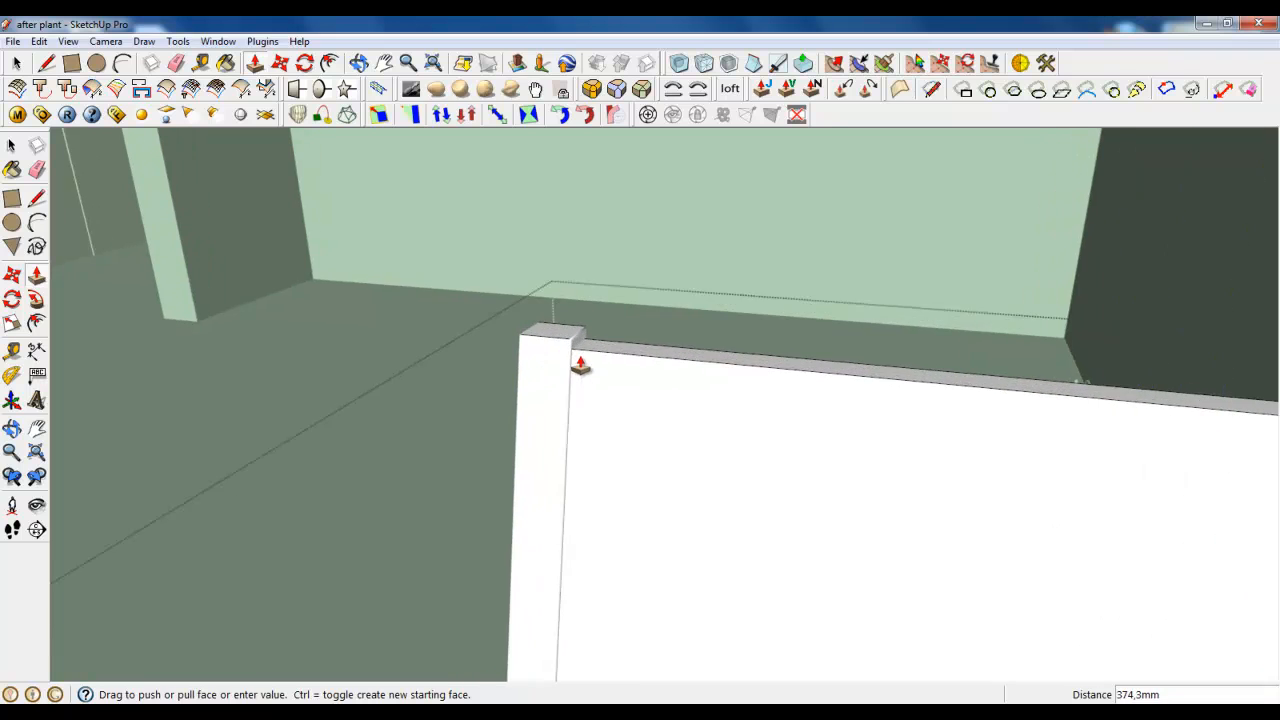
pyautogui.click(574, 331)
pyautogui.click(16, 65)
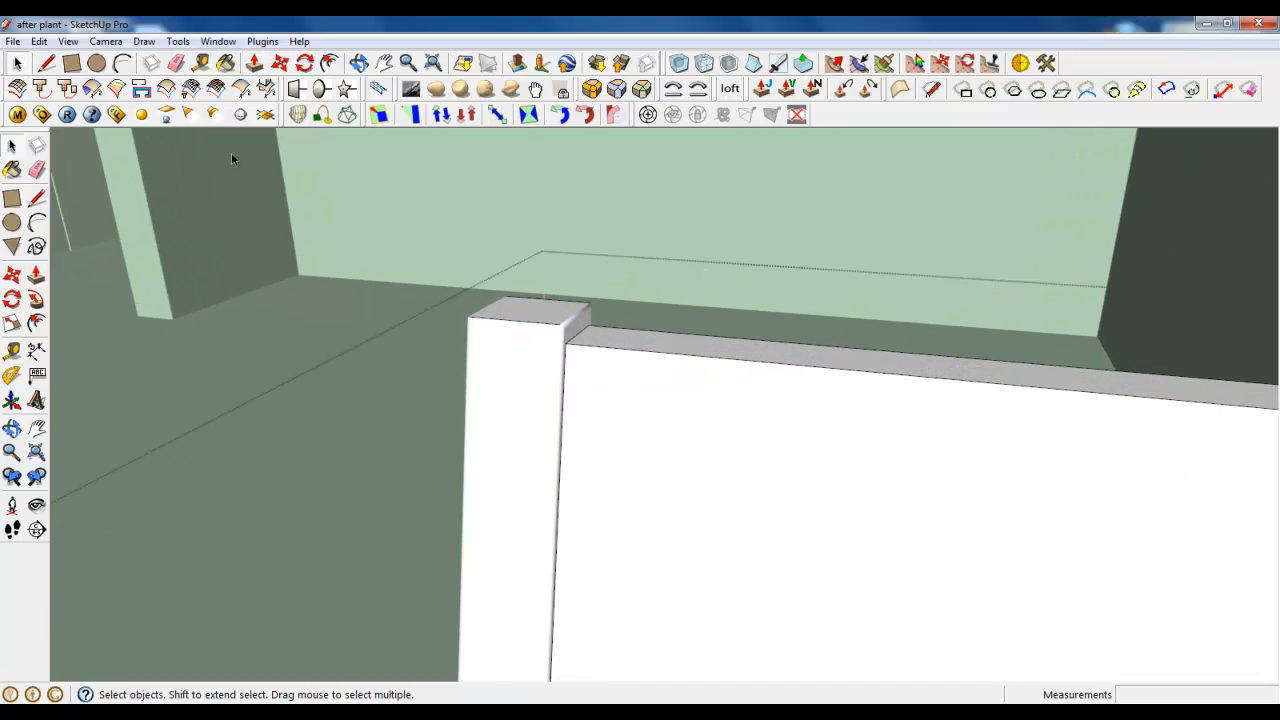
pyautogui.scroll(-4, 549, 249)
pyautogui.moveTo(969, 406)
pyautogui.mouseDown(button='middle')
pyautogui.moveTo(1000, 397)
pyautogui.moveTo(980, 400)
pyautogui.mouseUp(button='middle')
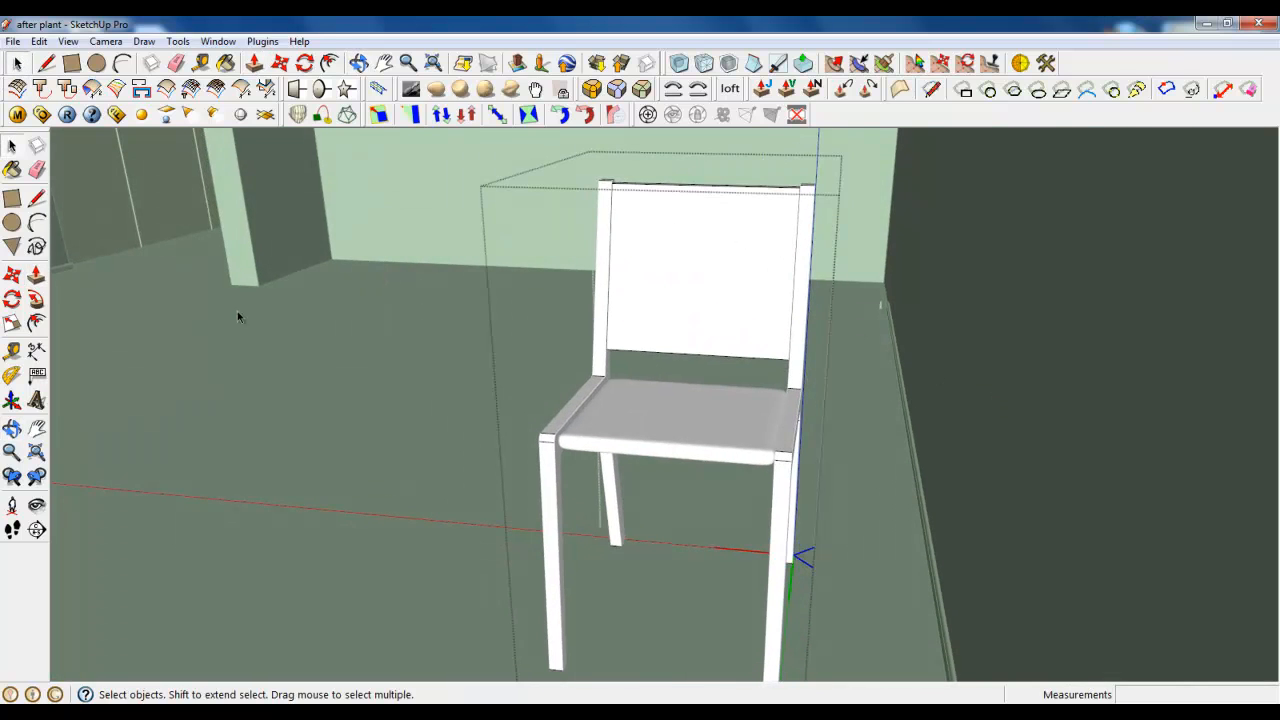
# Switch the camera to parallel projection and the standard back view, framed on the chair's backrest.
pyautogui.click(38, 512)
pyautogui.moveTo(668, 577); pyautogui.dragTo(600, 508)
pyautogui.moveTo(600, 508); pyautogui.dragTo(638, 439, button='middle')
pyautogui.moveTo(638, 439); pyautogui.dragTo(719, 437)
pyautogui.click(105, 41)
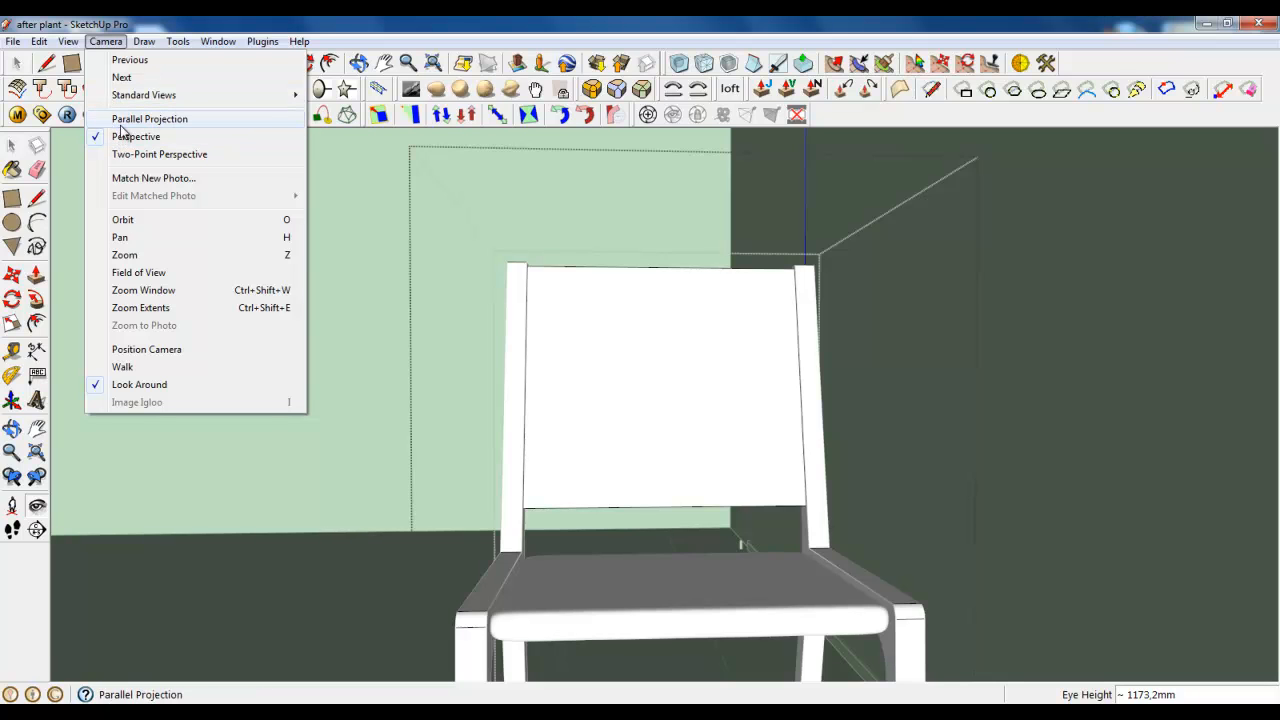
pyautogui.click(121, 131)
pyautogui.scroll(6, 686, 406)
pyautogui.press('o')
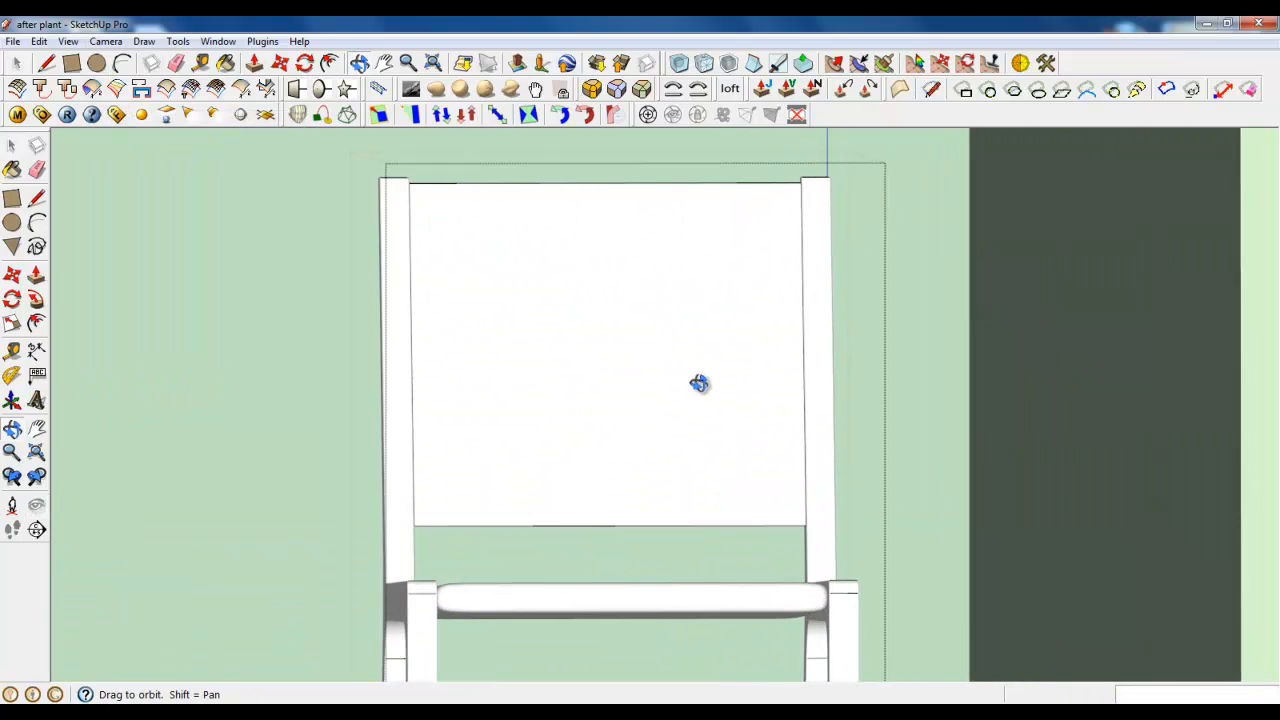
pyautogui.moveTo(699, 384); pyautogui.dragTo(684, 386, button='middle')
# Cut the backrest panel from its upper to its lower edge into six vertical strips with five knife lines.
pyautogui.click(777, 63)
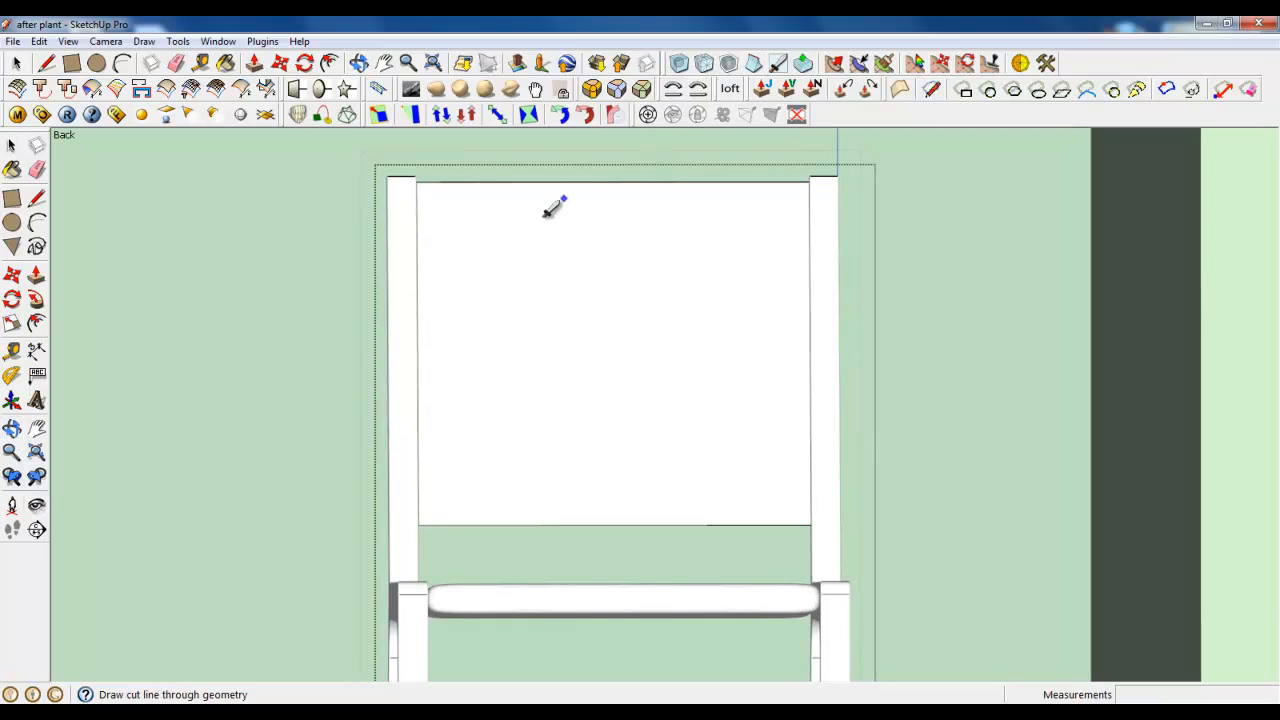
pyautogui.click(472, 156)
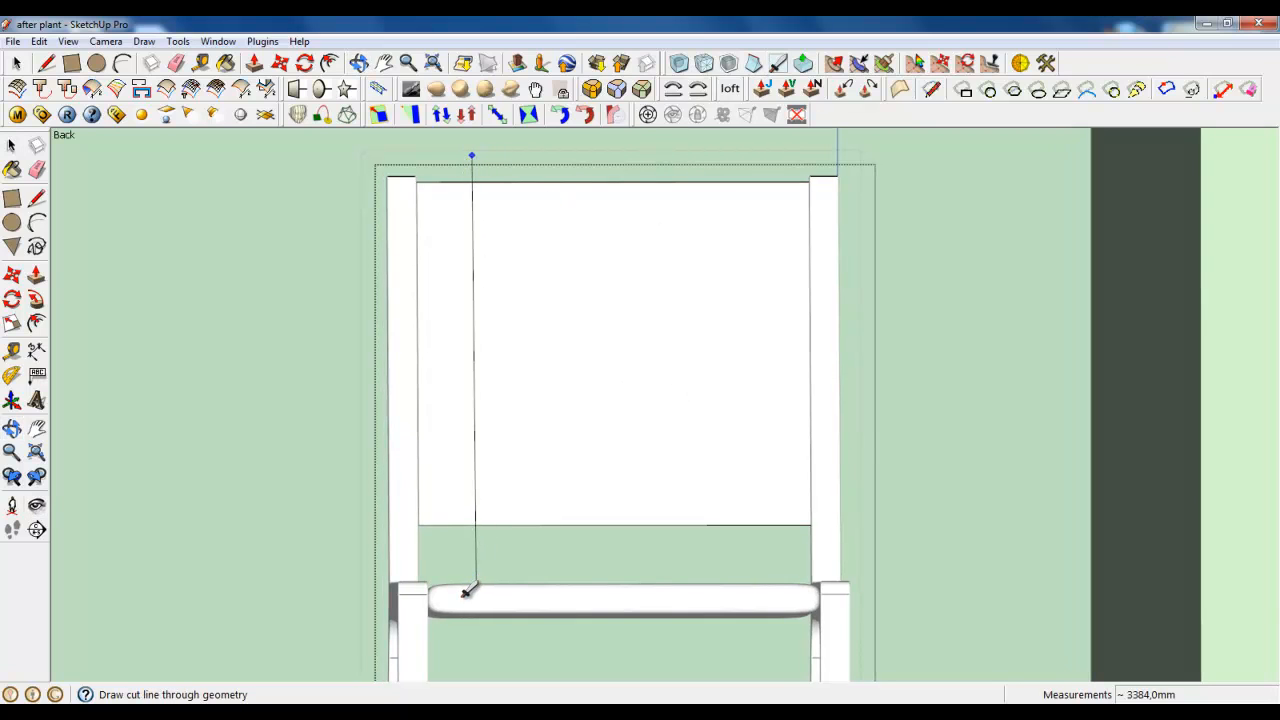
pyautogui.click(472, 558)
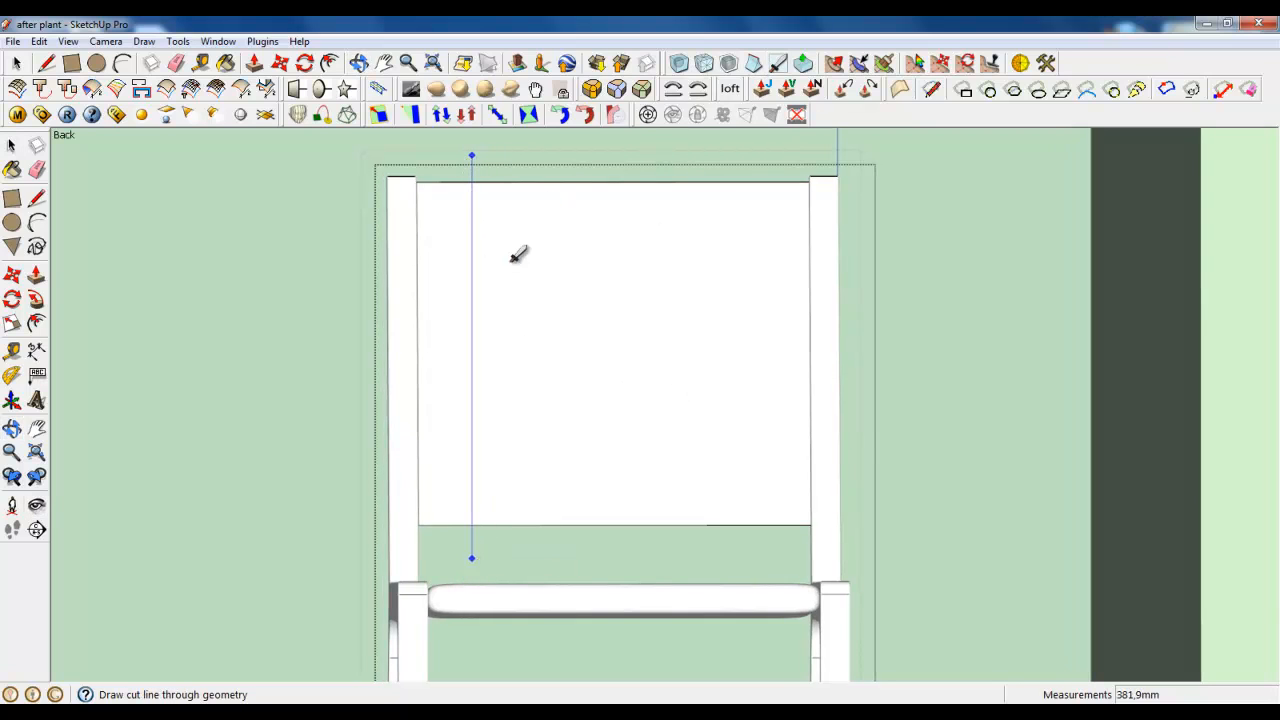
pyautogui.click(541, 160)
pyautogui.click(541, 564)
pyautogui.click(597, 158)
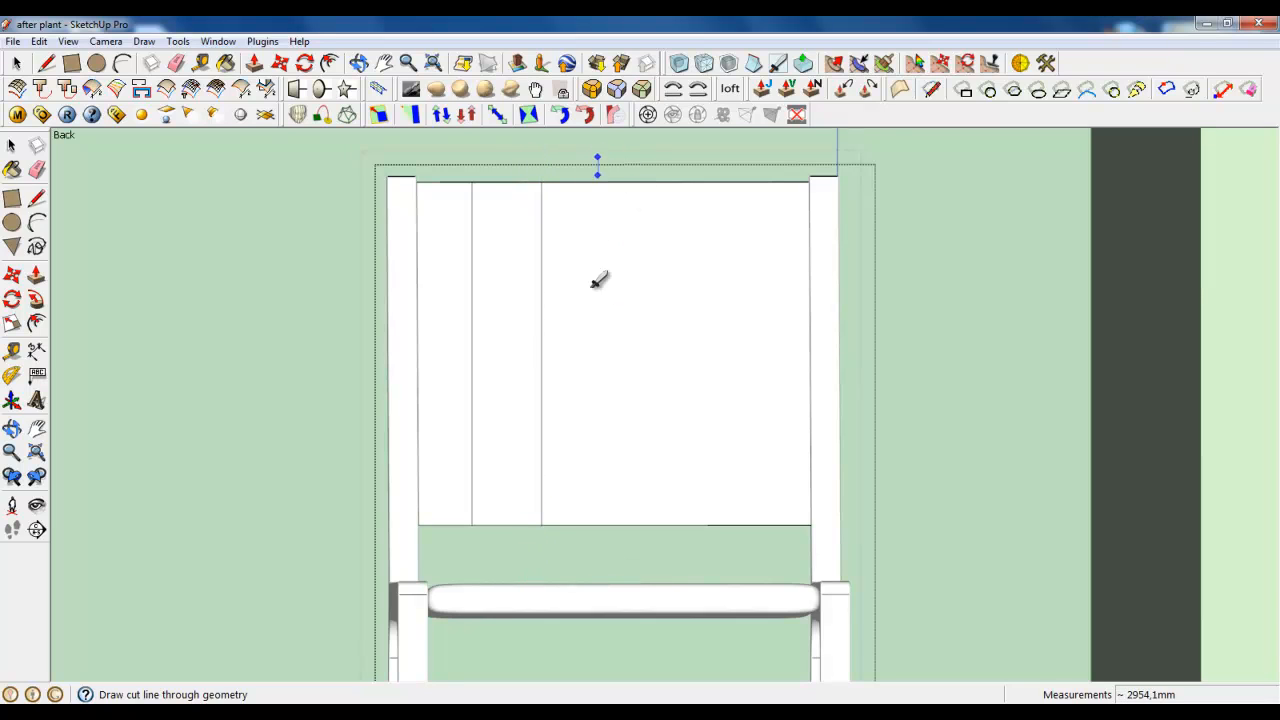
pyautogui.click(597, 553)
pyautogui.click(654, 158)
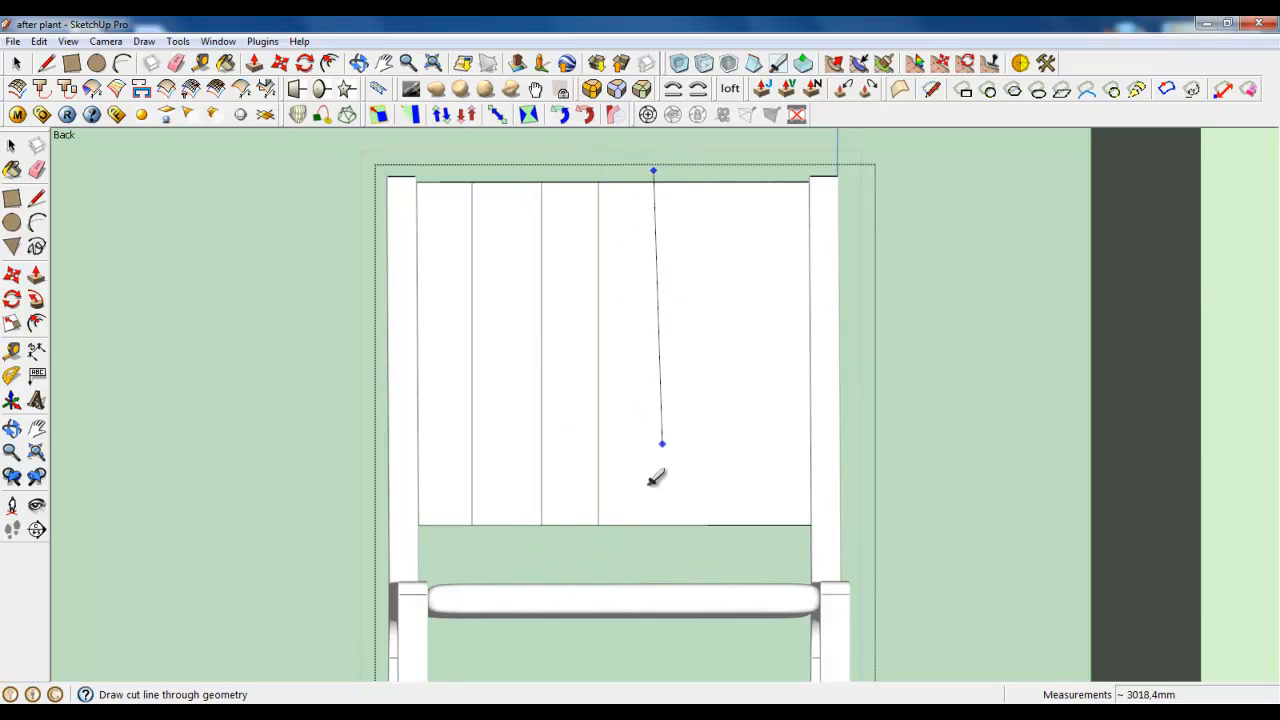
pyautogui.click(654, 553)
pyautogui.click(728, 158)
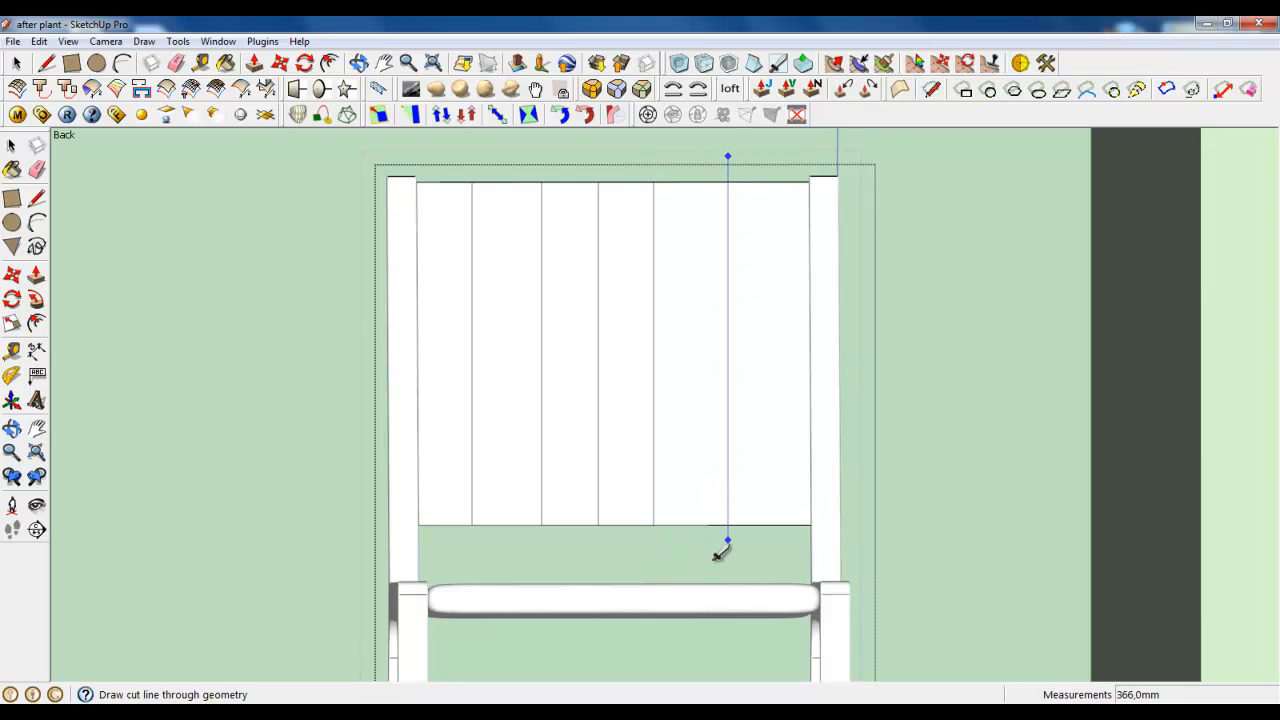
# Cut across the backrest panel's full width with three horizontal knife lines, dividing it into four rows.
pyautogui.click(346, 259)
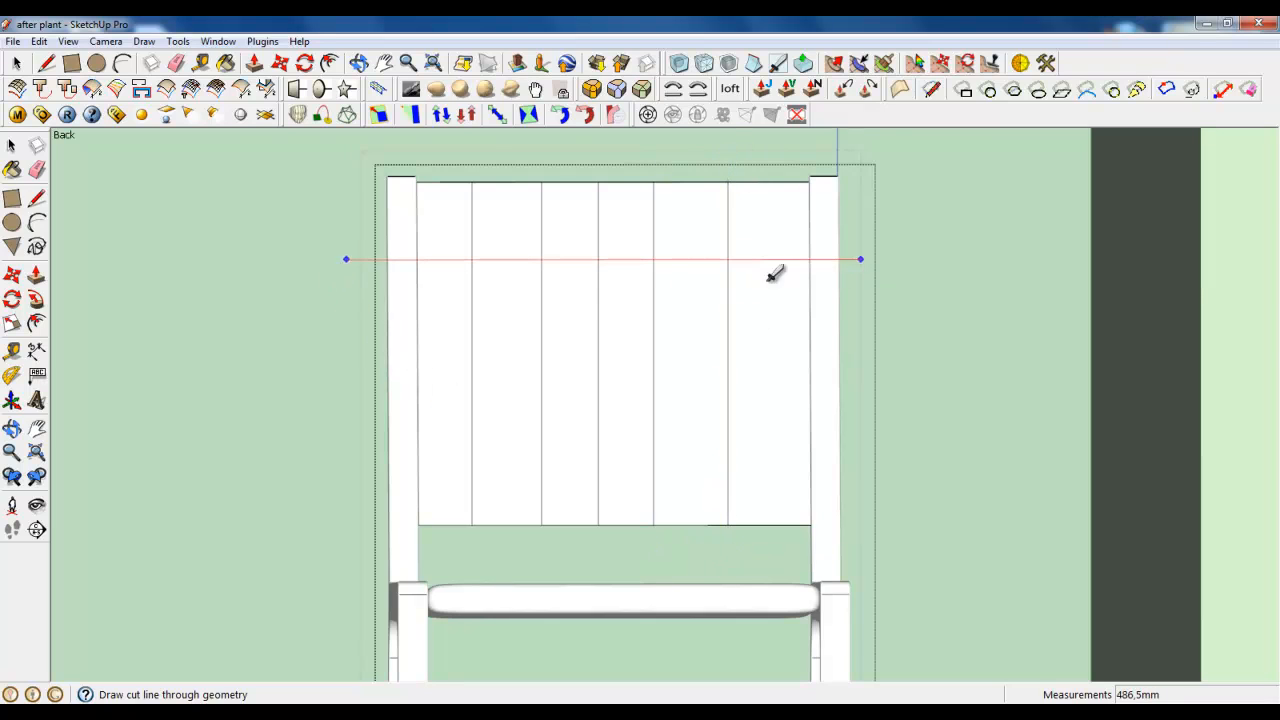
pyautogui.click(354, 321)
pyautogui.click(958, 321)
pyautogui.click(332, 416)
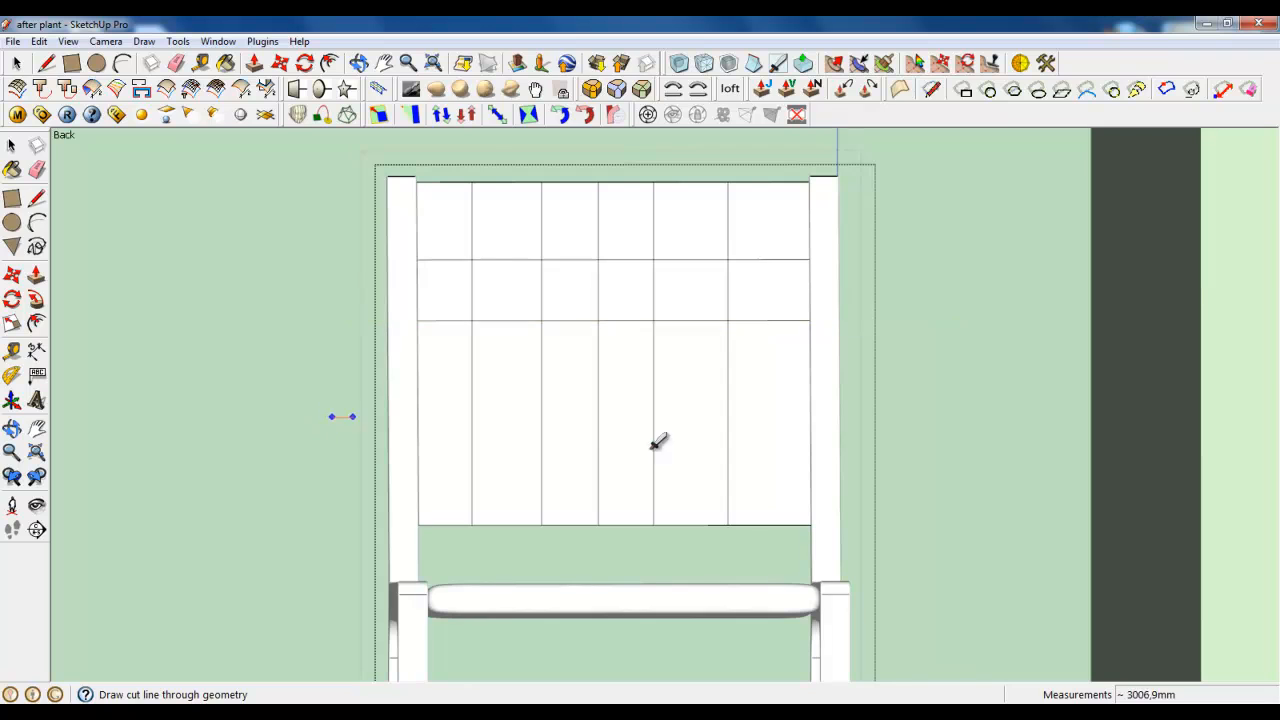
pyautogui.click(896, 416)
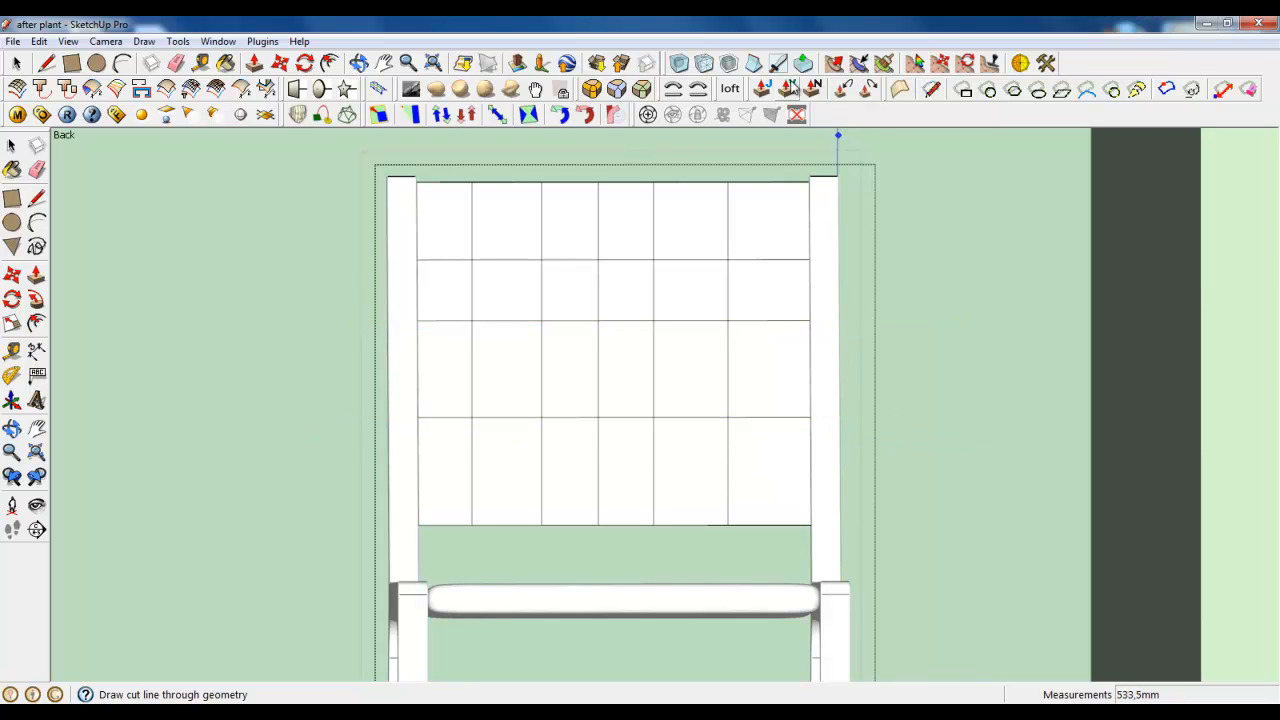
# Select the whole gridded backrest panel and apply Subdivide and Smooth with 2 iterations.
pyautogui.press('space')
pyautogui.tripleClick(571, 409)
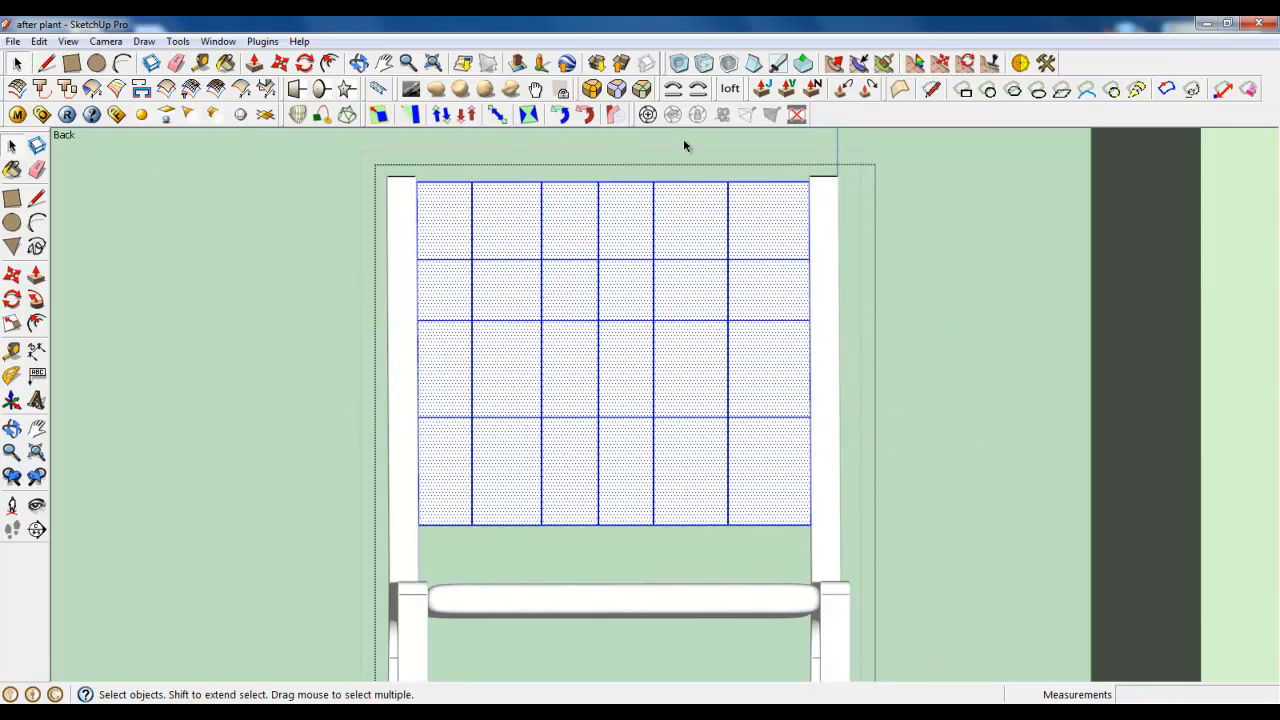
pyautogui.click(704, 62)
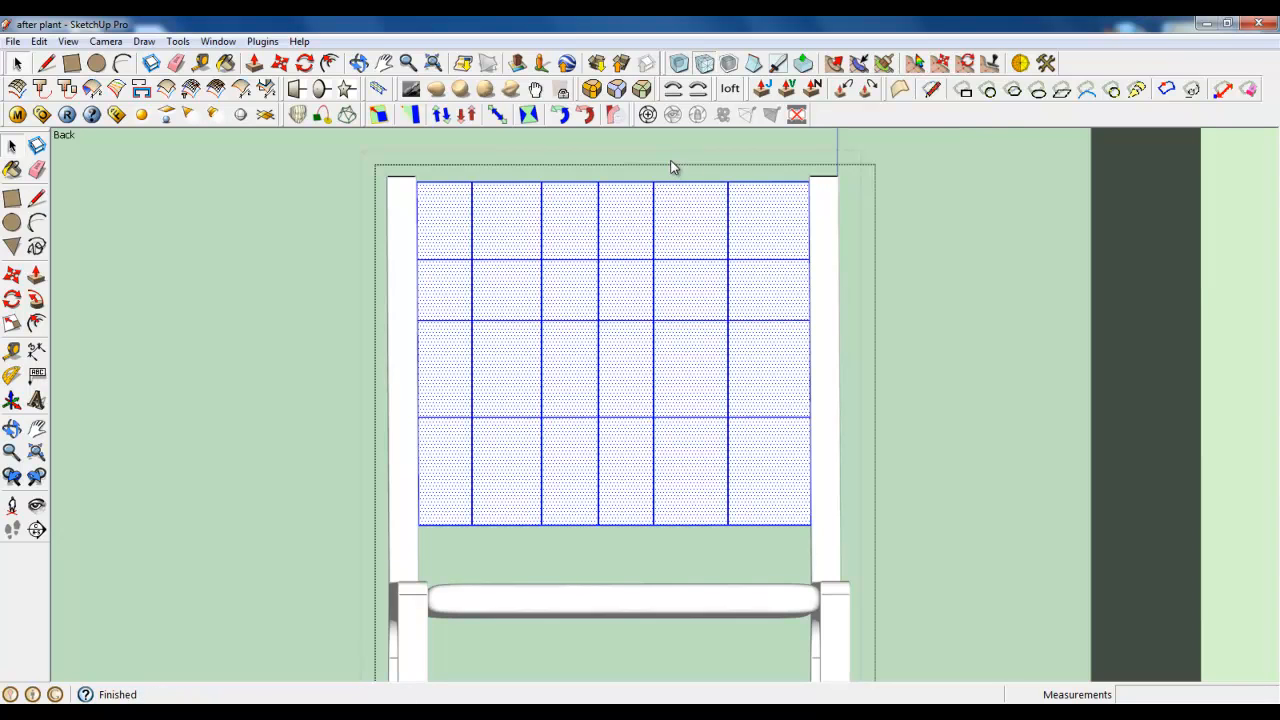
pyautogui.click(679, 62)
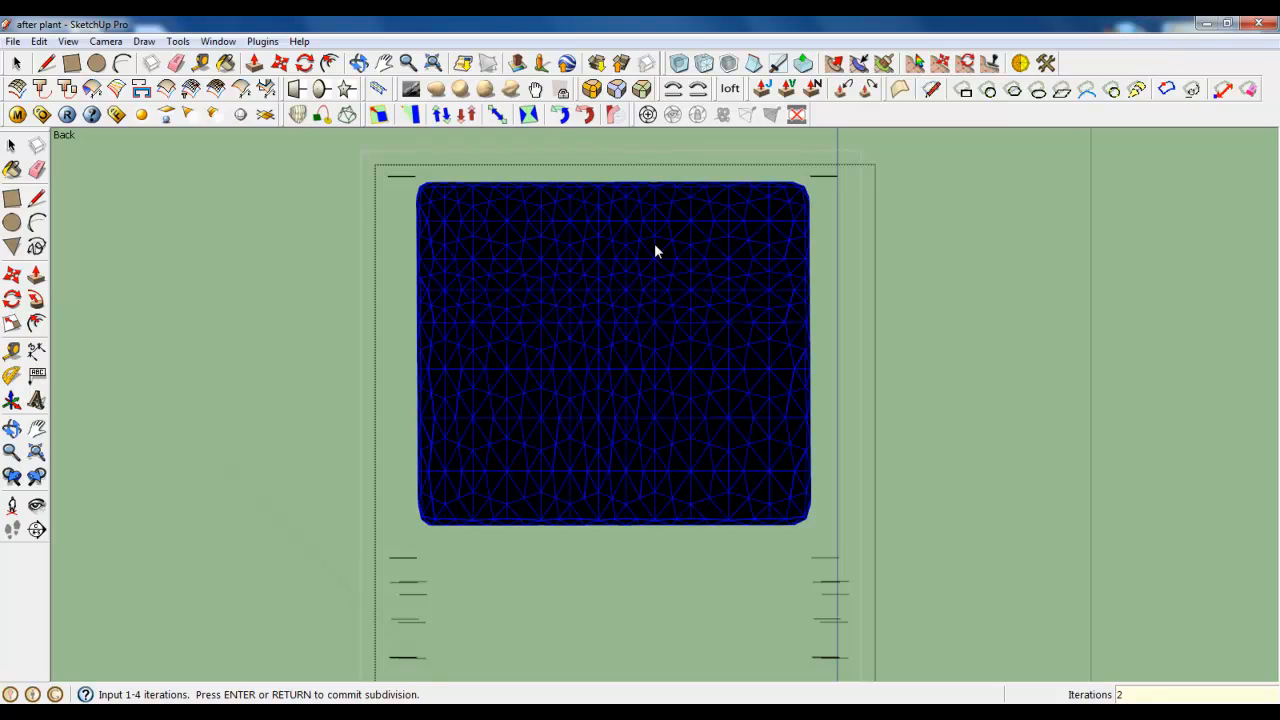
pyautogui.press('Return')
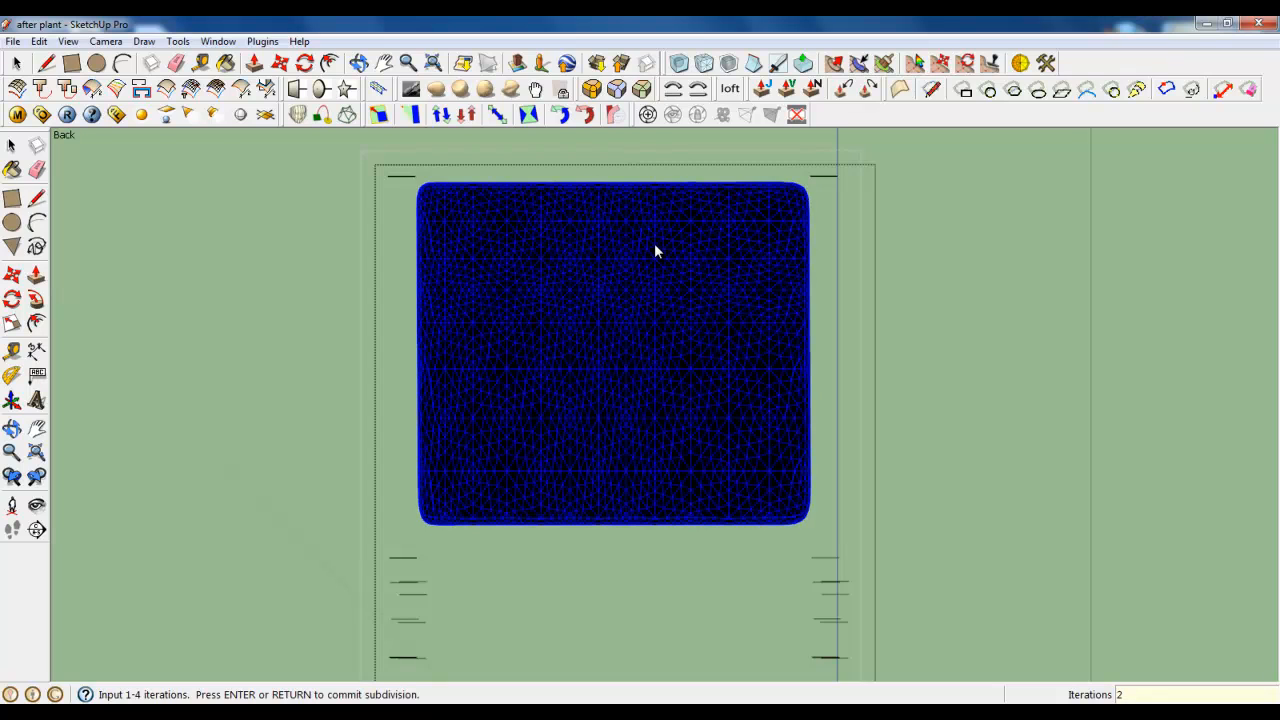
pyautogui.press('Return')
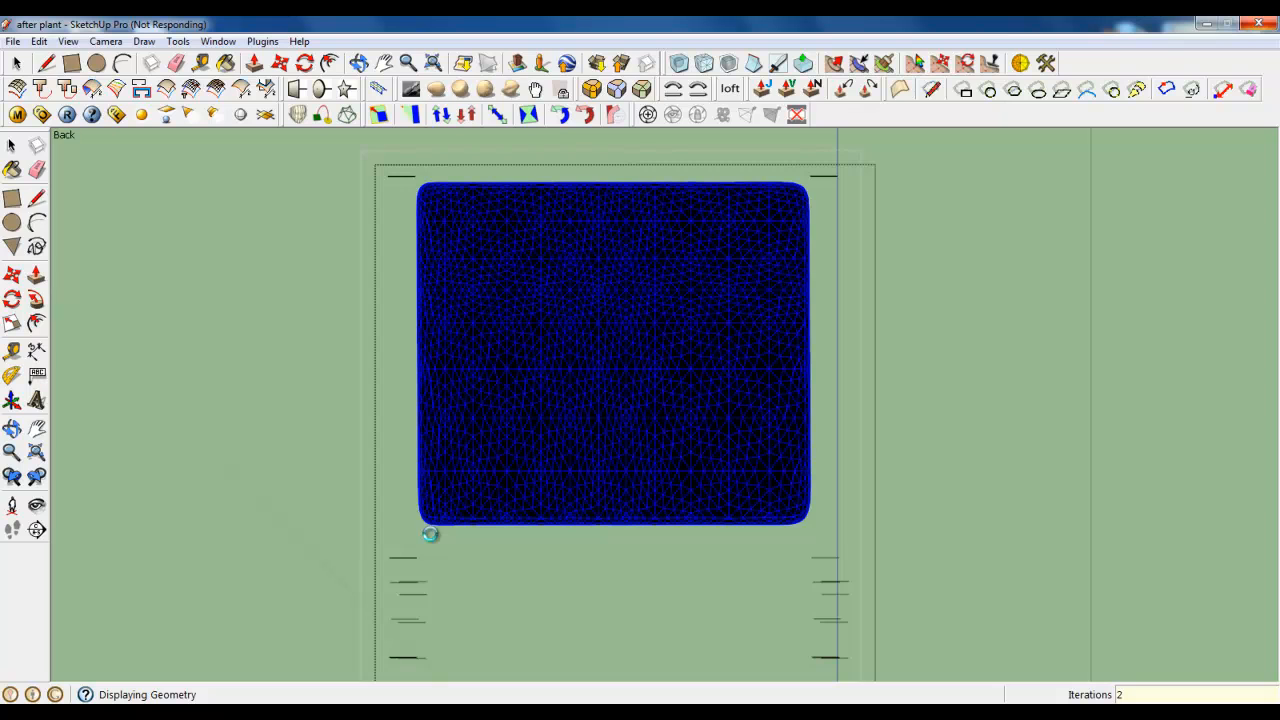
# Return the camera to perspective projection with the whole chair shown in a three-quarter view.
pyautogui.press('o')
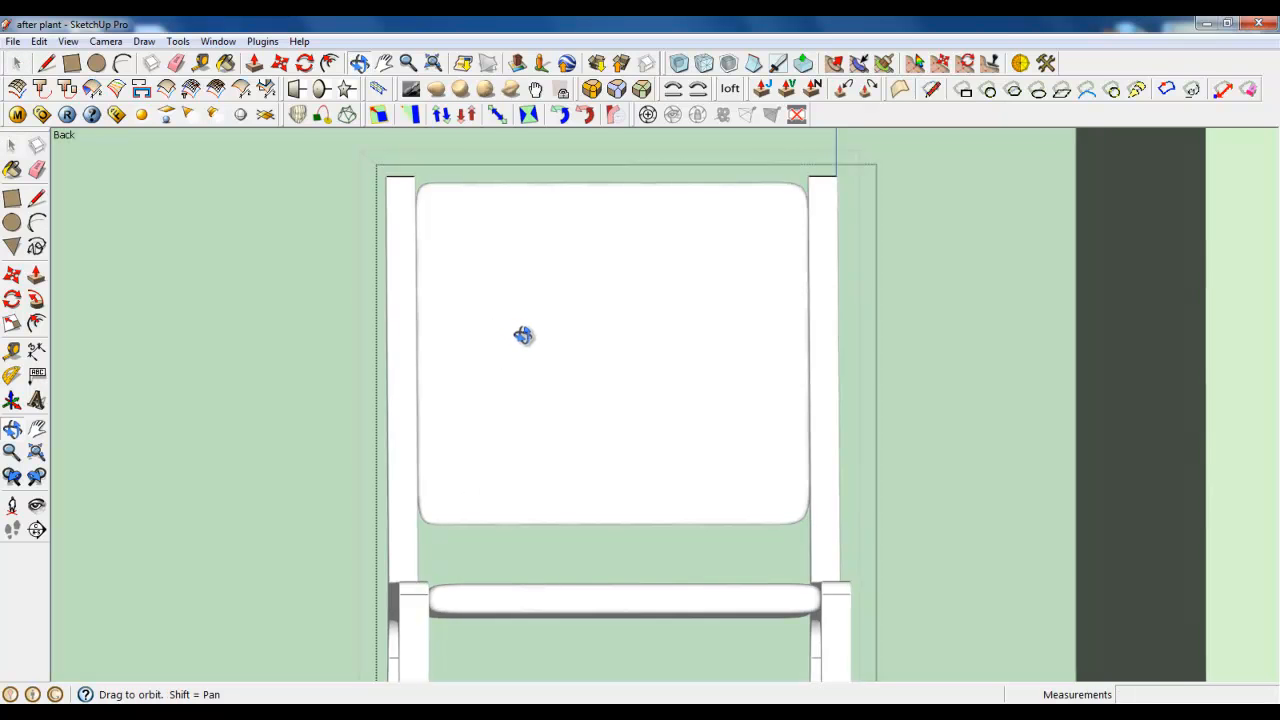
pyautogui.moveTo(523, 334); pyautogui.dragTo(704, 410)
pyautogui.moveTo(704, 410); pyautogui.dragTo(823, 471, button='middle')
pyautogui.scroll(-3, 789, 284)
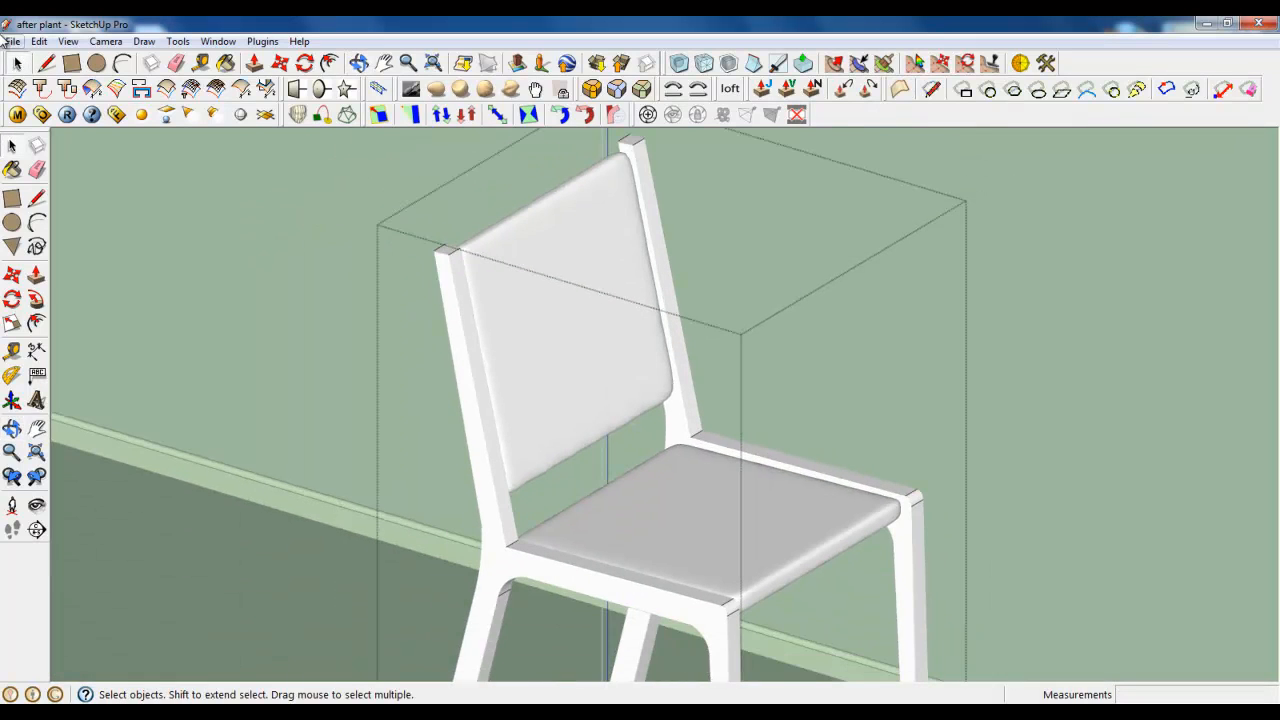
pyautogui.click(97, 44)
pyautogui.click(143, 134)
pyautogui.scroll(-2, 639, 295)
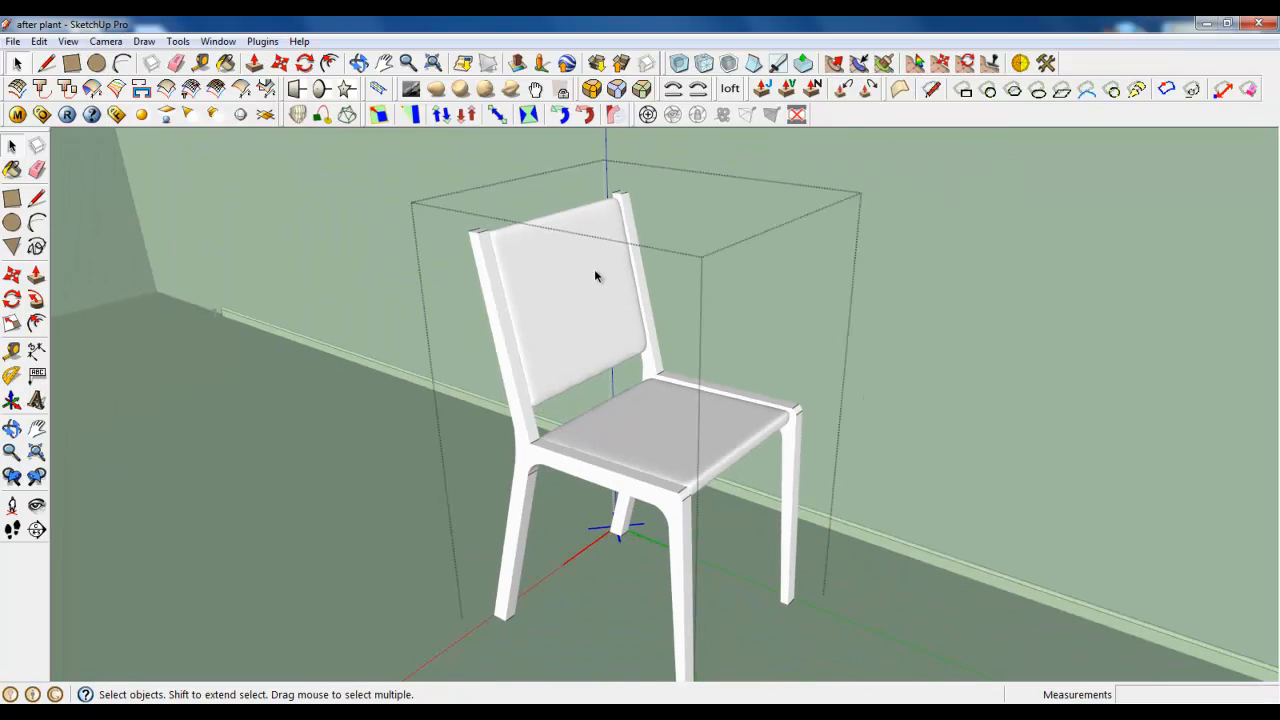
# Close the chair group and select the complete chair.
pyautogui.rightClick(455, 493)
pyautogui.click(490, 497)
pyautogui.scroll(-2, 458, 402)
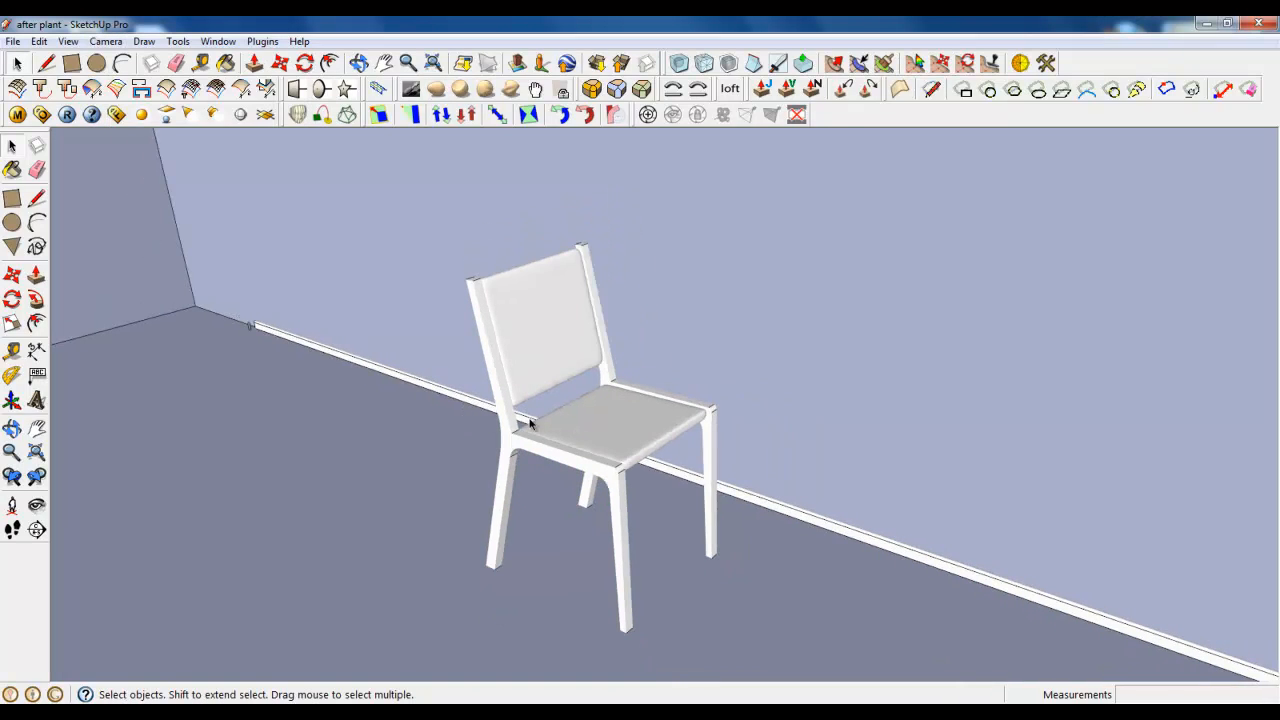
pyautogui.click(587, 423)
pyautogui.scroll(-2, 220, 296)
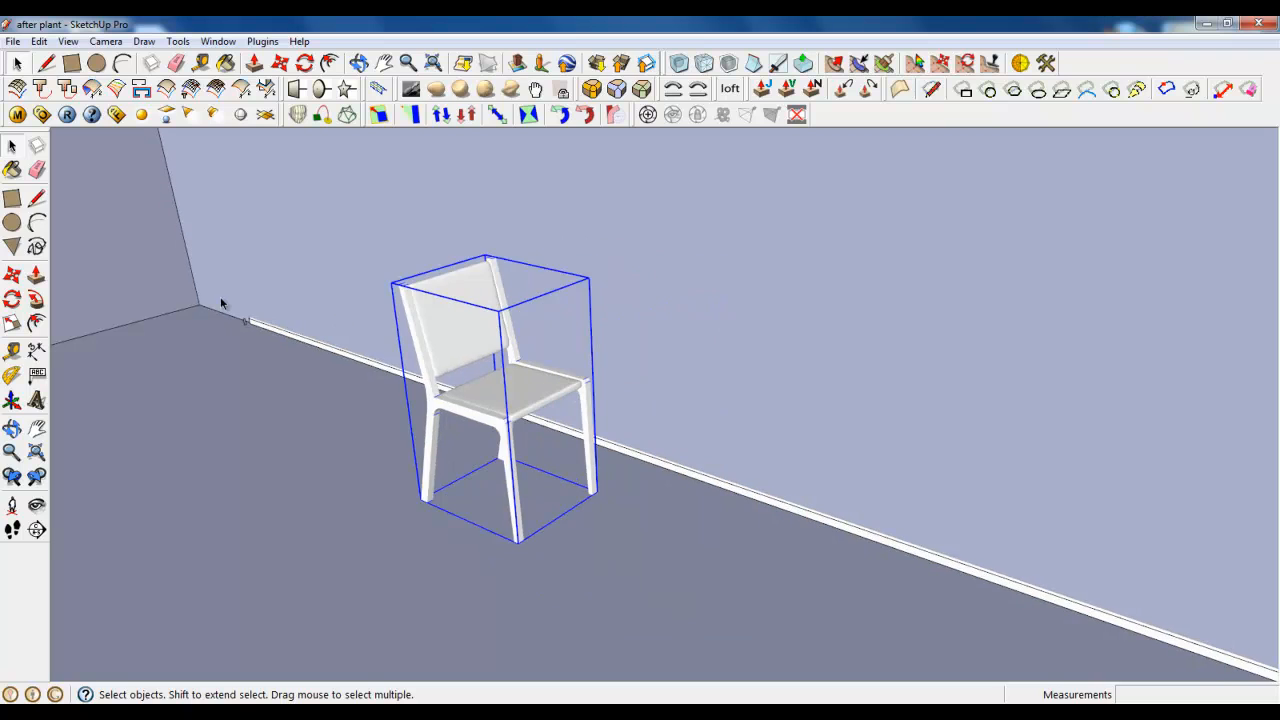
# Draw a closed 1200 by 600 mm rectangle on the floor beside the chair with the Line tool.
pyautogui.click(36, 505)
pyautogui.moveTo(430, 490); pyautogui.dragTo(461, 474)
pyautogui.click(71, 62)
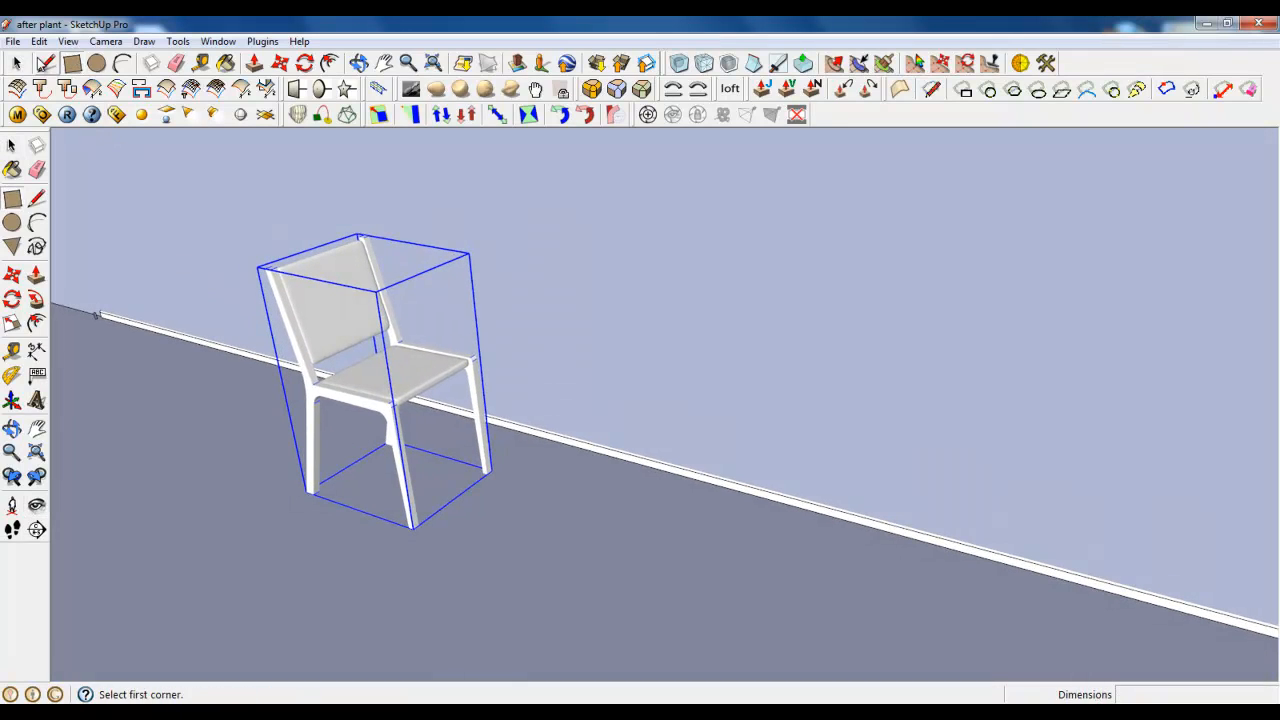
pyautogui.click(46, 62)
pyautogui.click(73, 64)
pyautogui.click(46, 62)
pyautogui.scroll(-3, 629, 420)
pyautogui.click(570, 437)
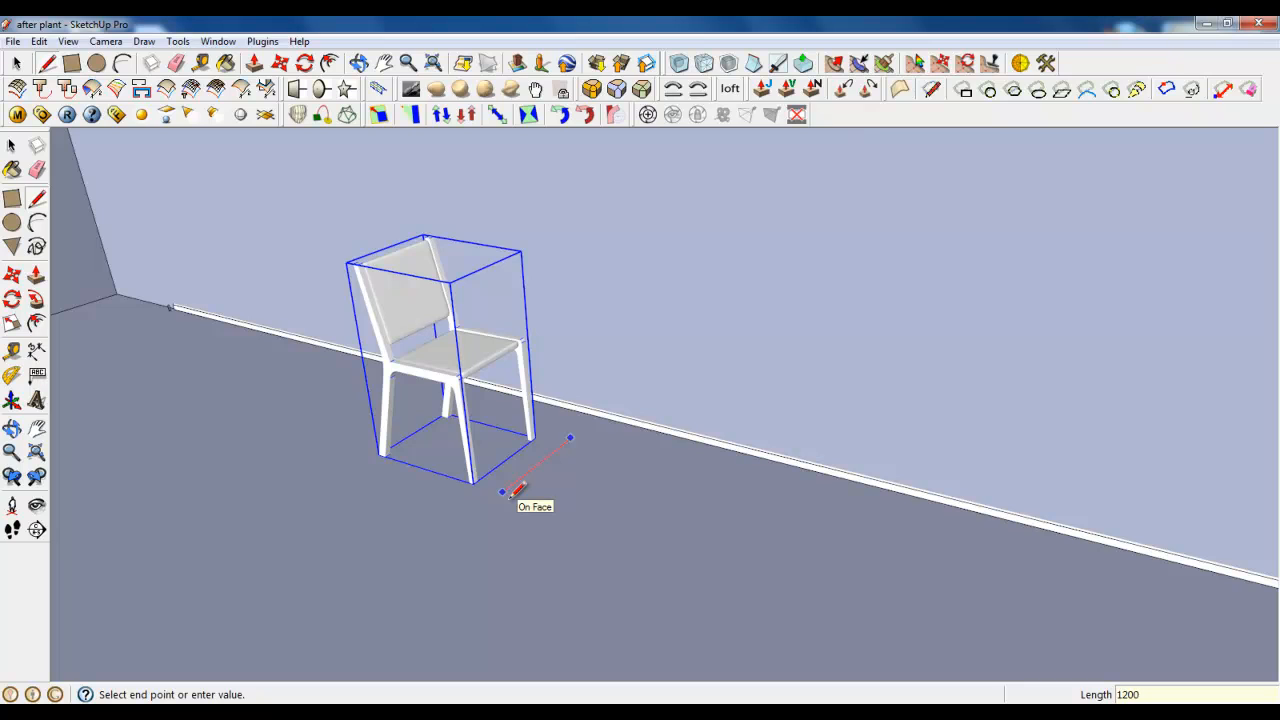
pyautogui.press('Return')
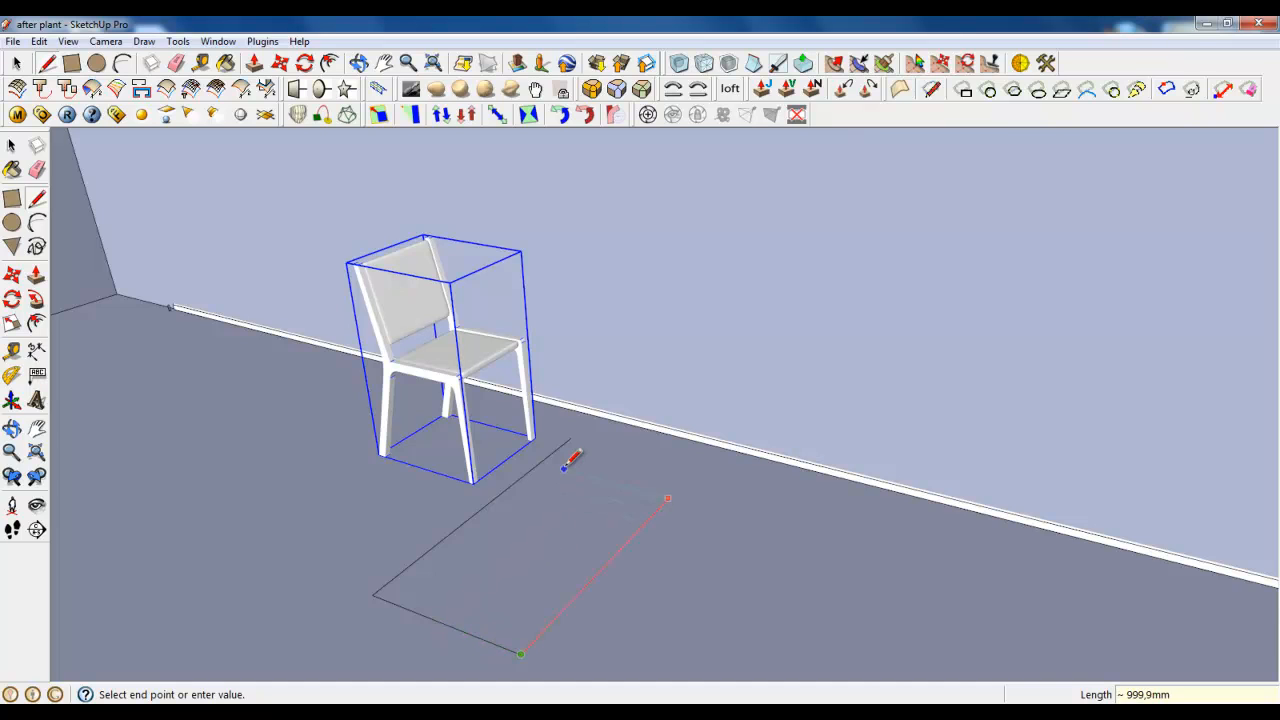
pyautogui.click(572, 436)
pyautogui.click(571, 436)
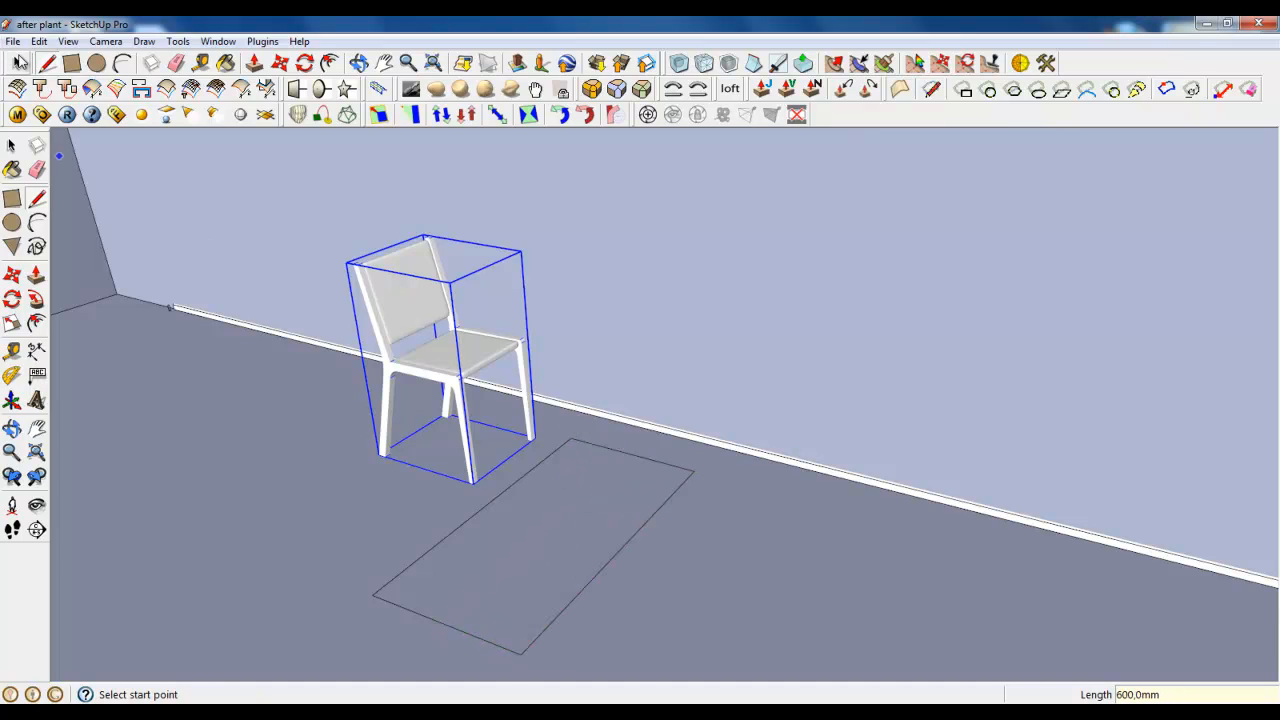
# Group the floor rectangle and open the group for editing.
pyautogui.press('space')
pyautogui.click(548, 514)
pyautogui.click(592, 291)
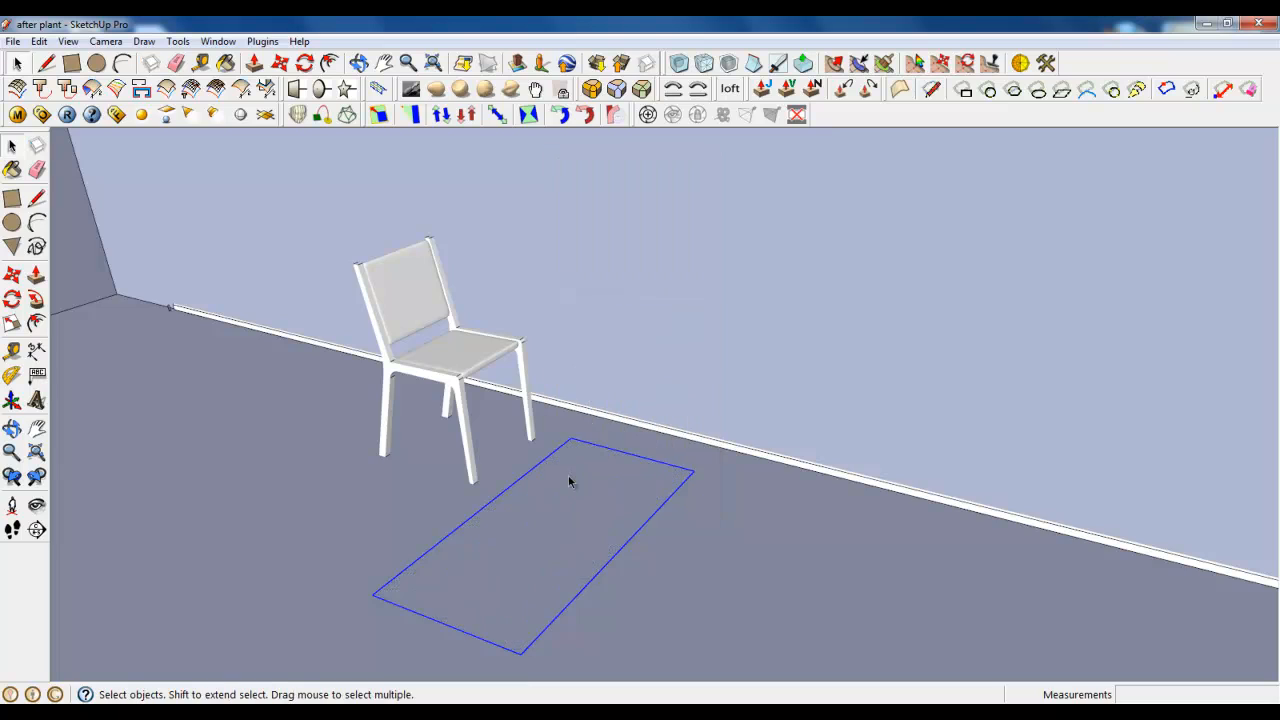
pyautogui.doubleClick(571, 480)
# Push/Pull the rectangle's face up 720 mm into a solid block.
pyautogui.press('p')
pyautogui.click(566, 527)
pyautogui.moveTo(566, 527); pyautogui.dragTo(556, 392)
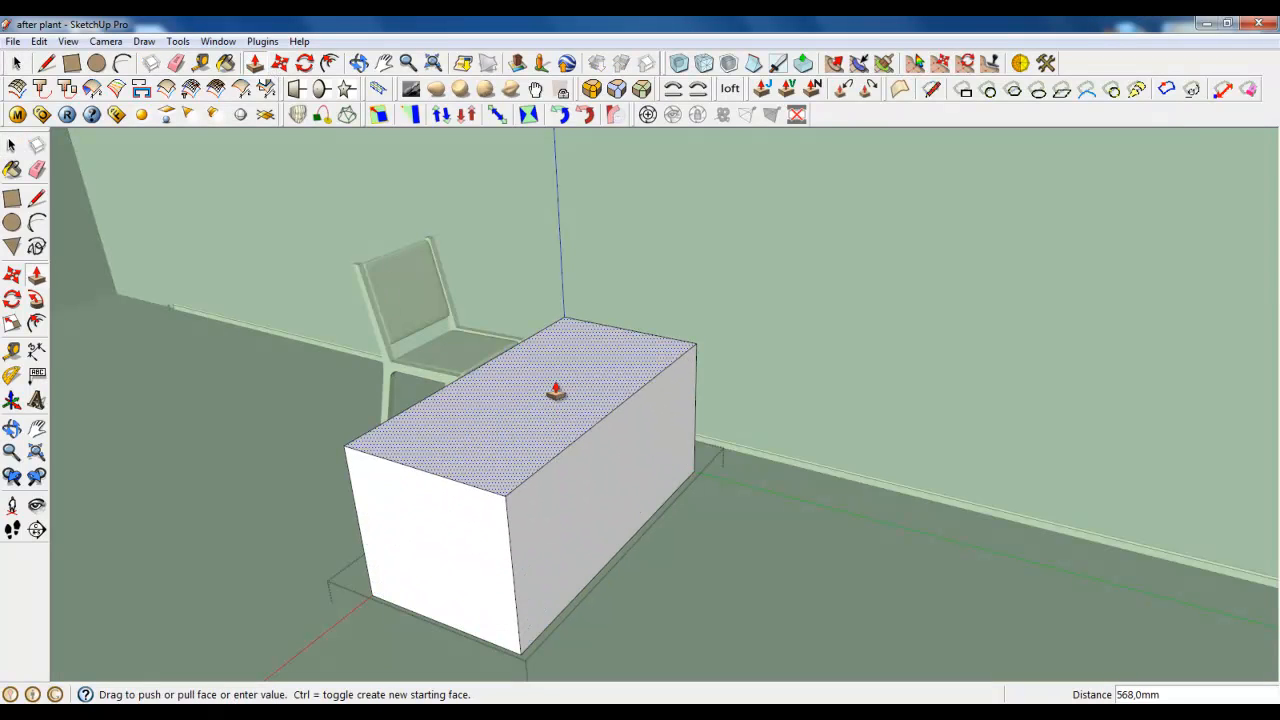
pyautogui.press('Return')
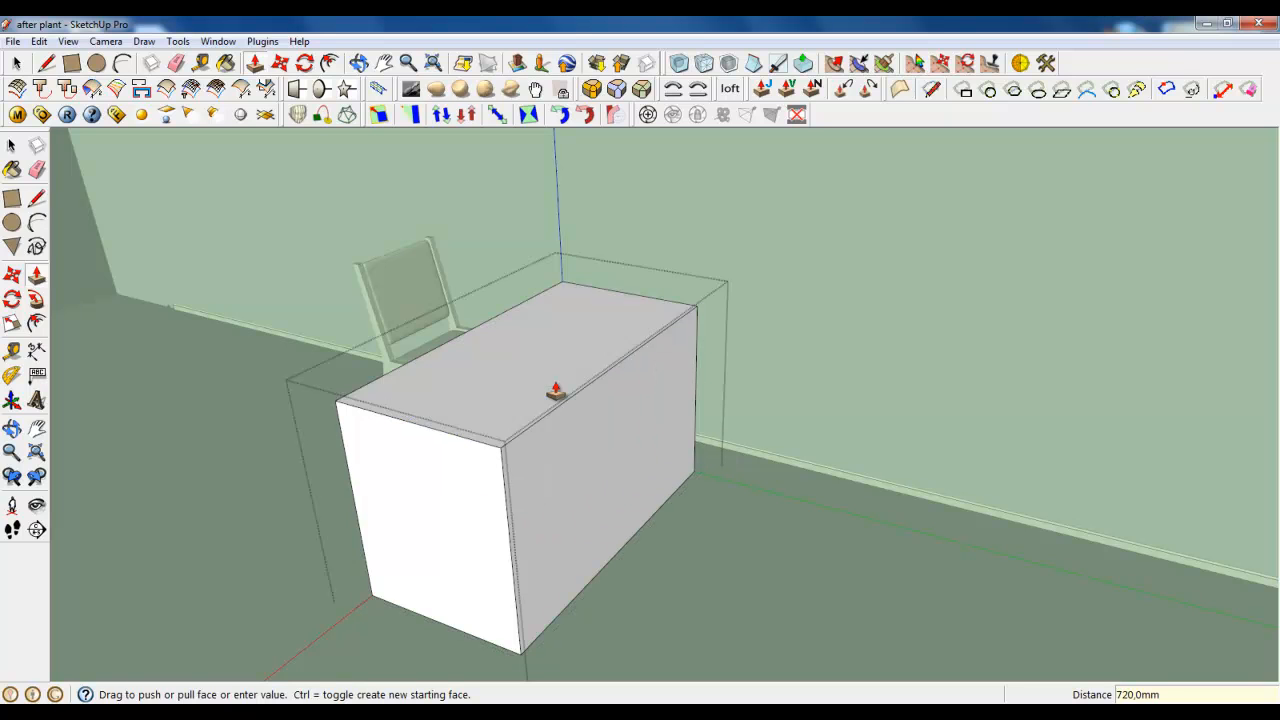
pyautogui.moveTo(556, 392); pyautogui.dragTo(400, 470, button='middle')
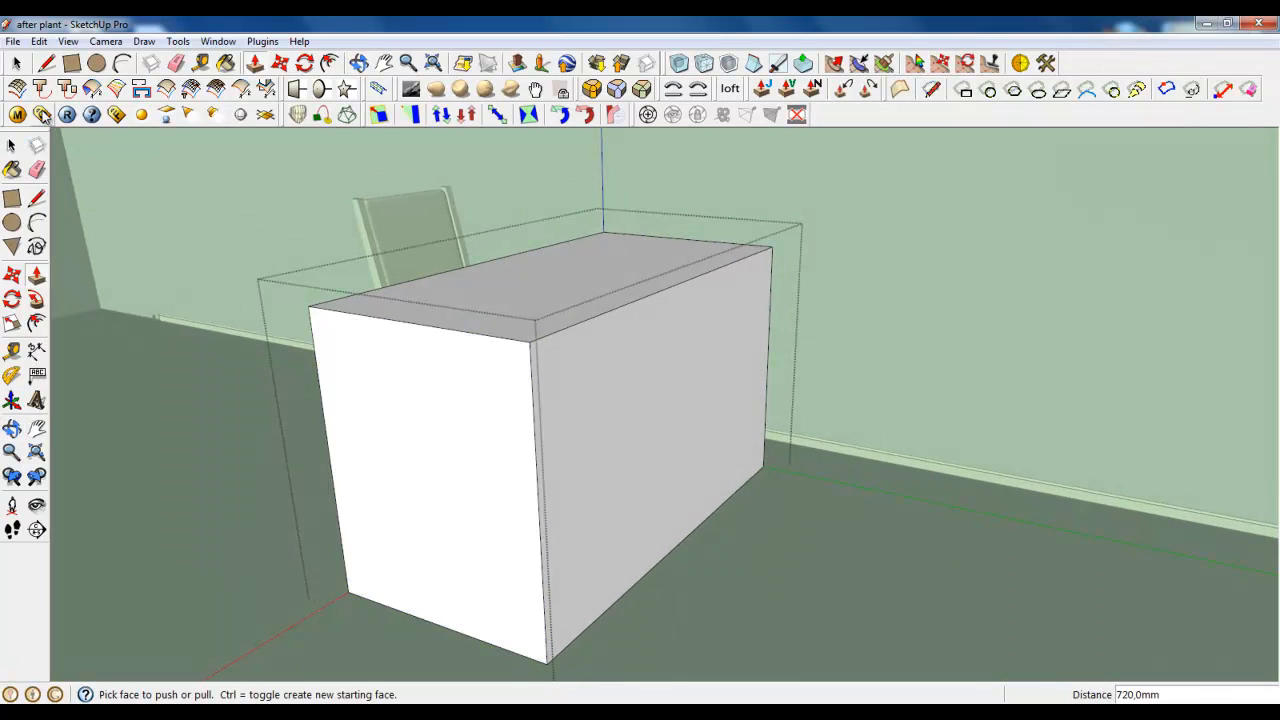
# Copy the block's top edge outline 18 mm down its sides, and copy that outline a further 3 mm down.
pyautogui.press('space')
pyautogui.scroll(1, 610, 294)
pyautogui.click(611, 294)
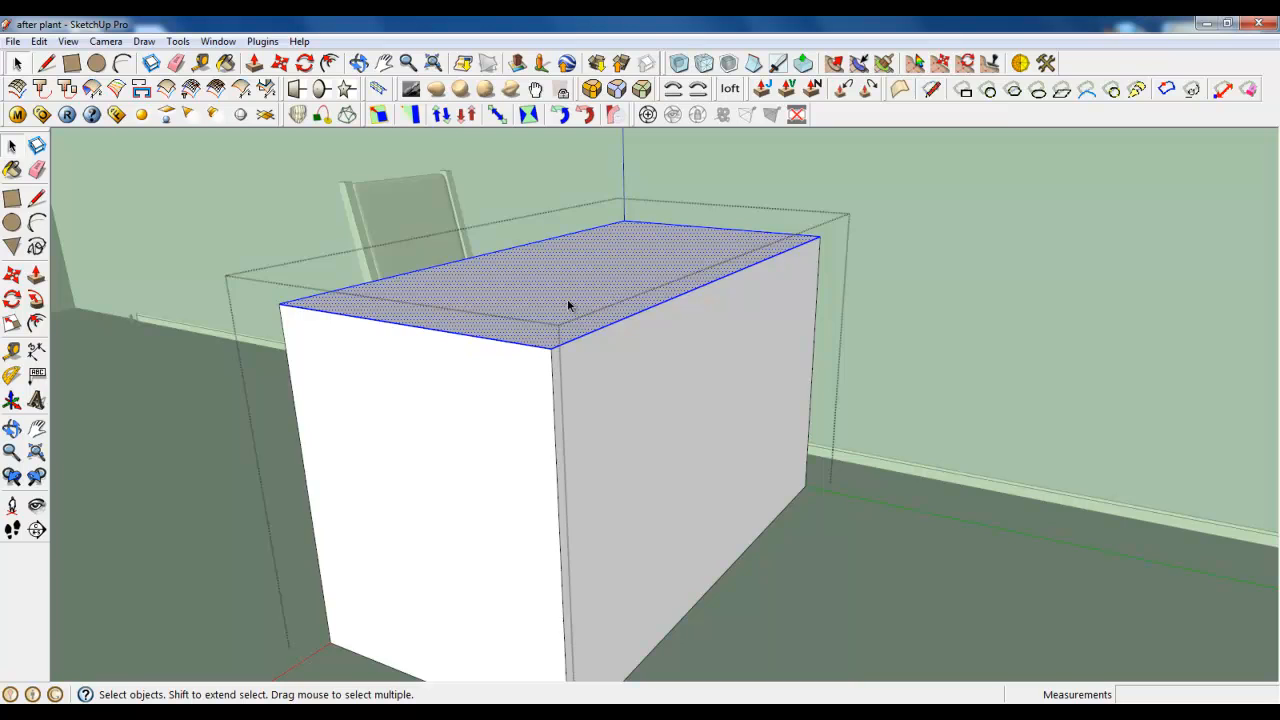
pyautogui.scroll(3, 568, 303)
pyautogui.keyDown('shift'); pyautogui.click(567, 301); pyautogui.keyUp('shift')
pyautogui.click(281, 64)
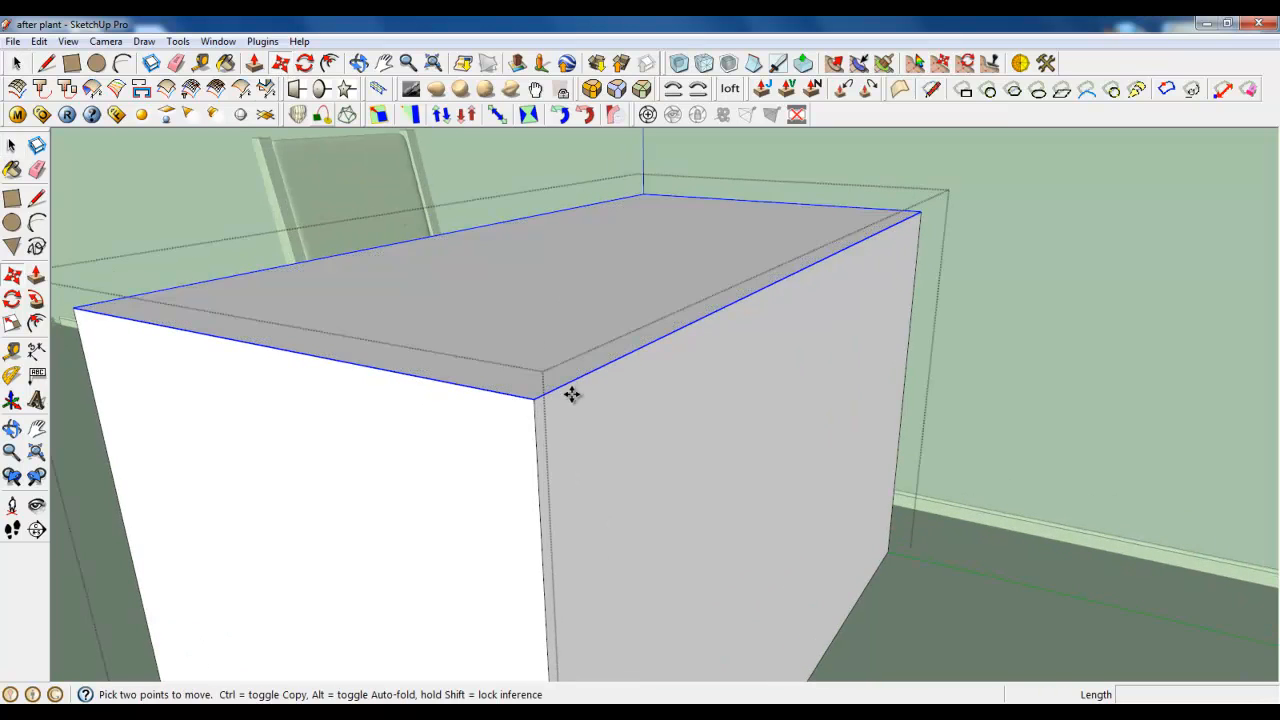
pyautogui.press('ctrl')
pyautogui.click(537, 399)
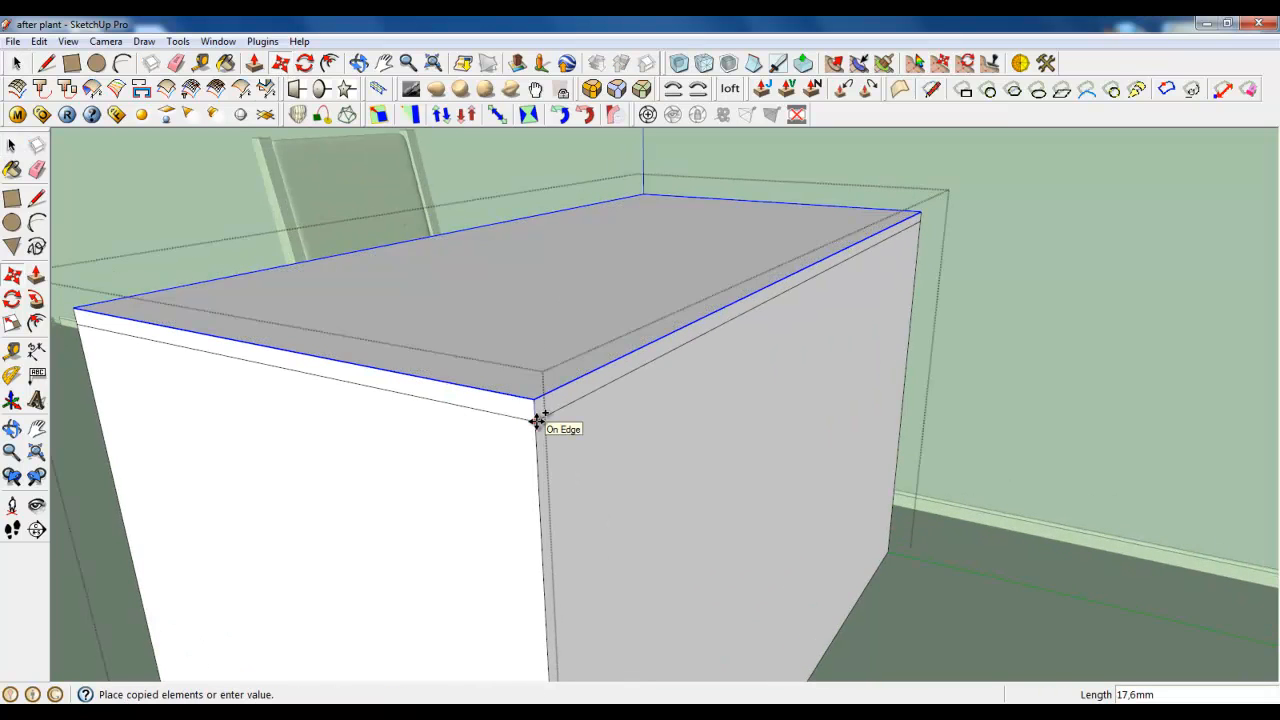
pyautogui.write('18')
pyautogui.press('Return')
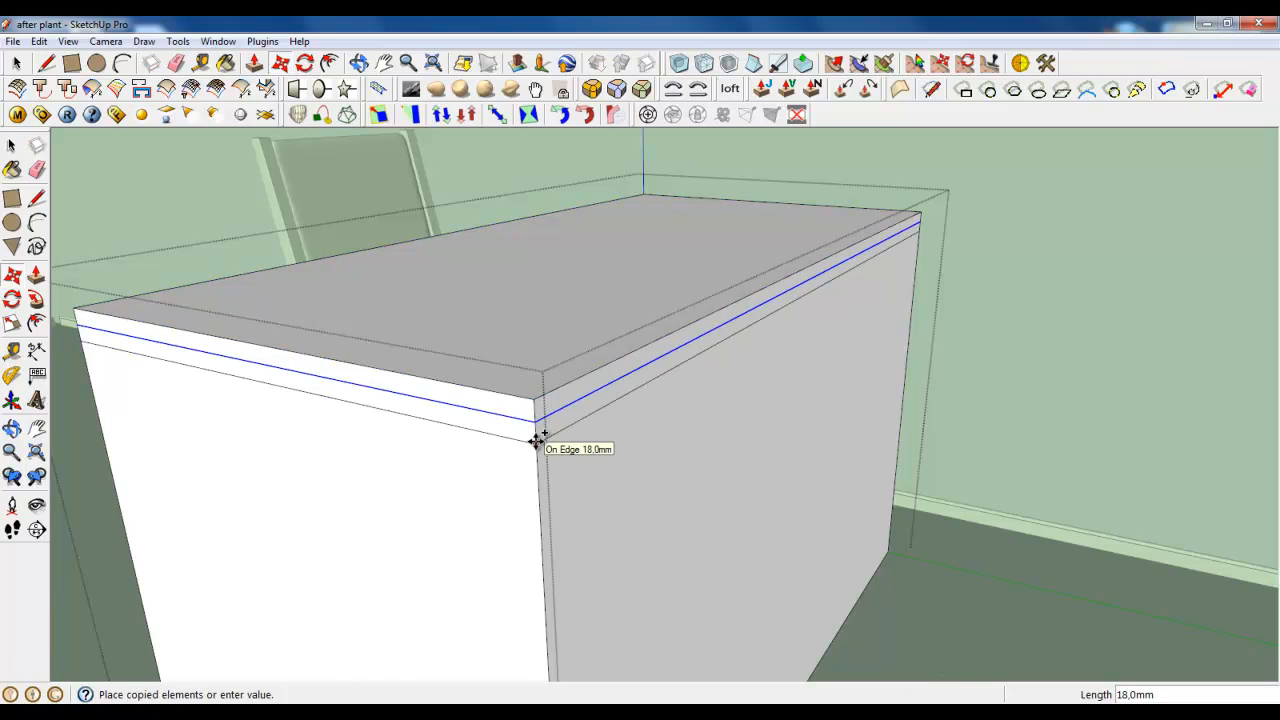
pyautogui.press('Return')
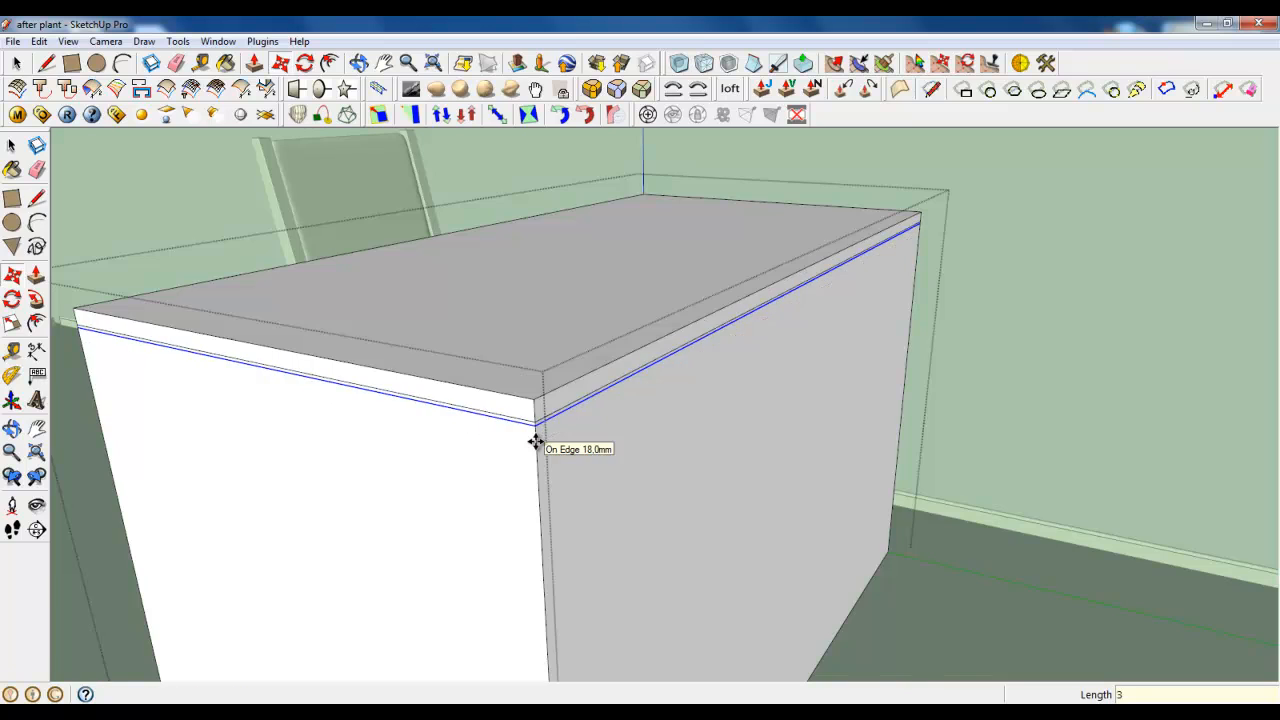
# Copy the lowest outline further down the block, entering 18 mm, and shift the copy by 3 mm.
pyautogui.scroll(2, 537, 437)
pyautogui.press('ctrl')
pyautogui.click(537, 407)
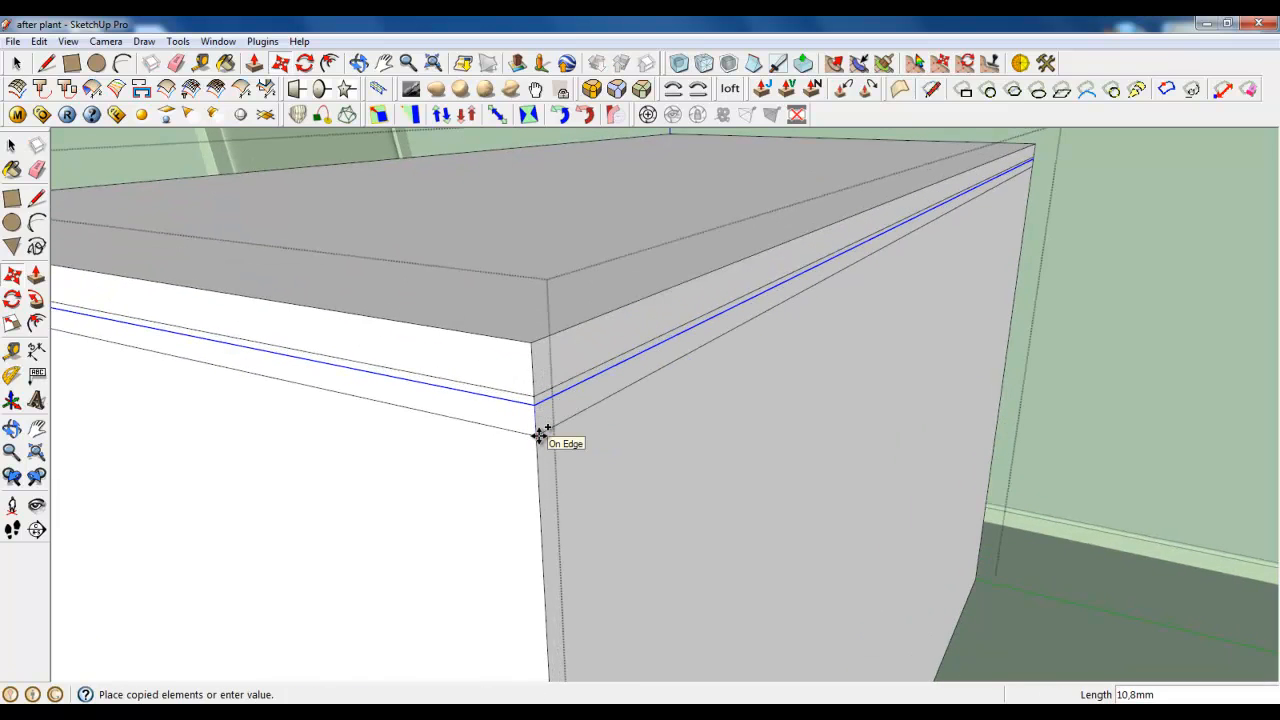
pyautogui.write('18')
pyautogui.press('Return')
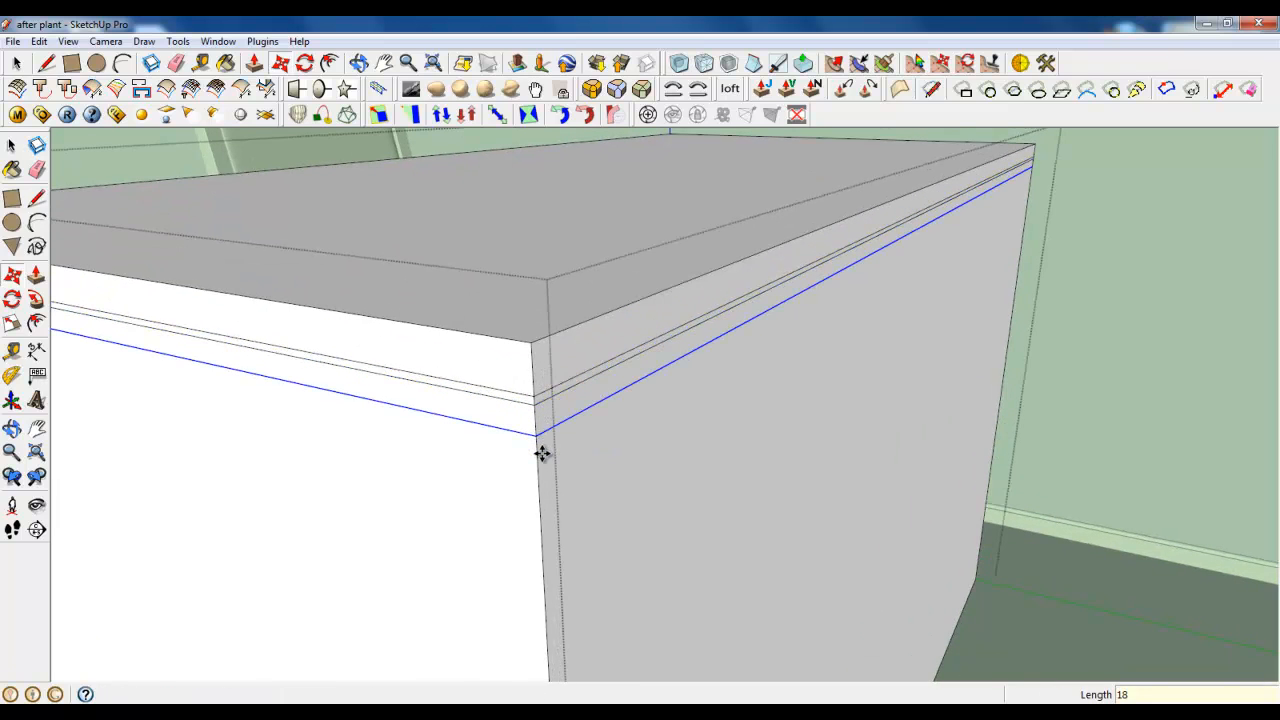
pyautogui.click(537, 440)
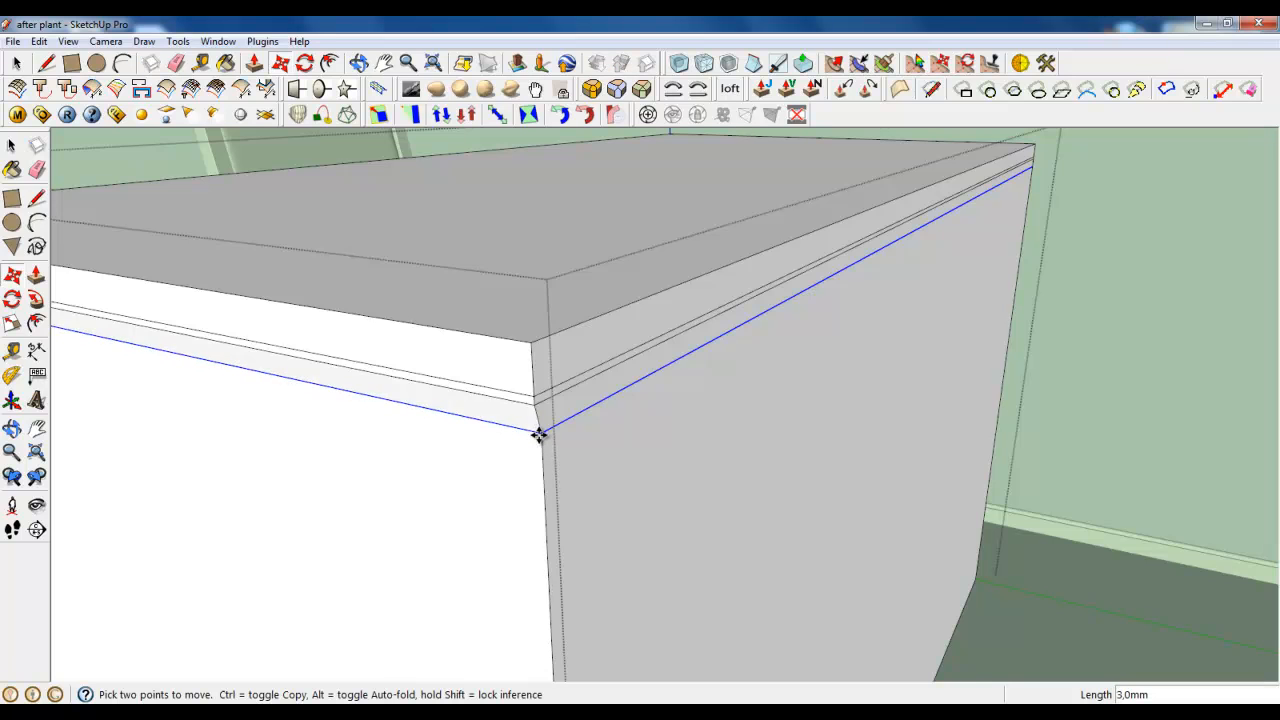
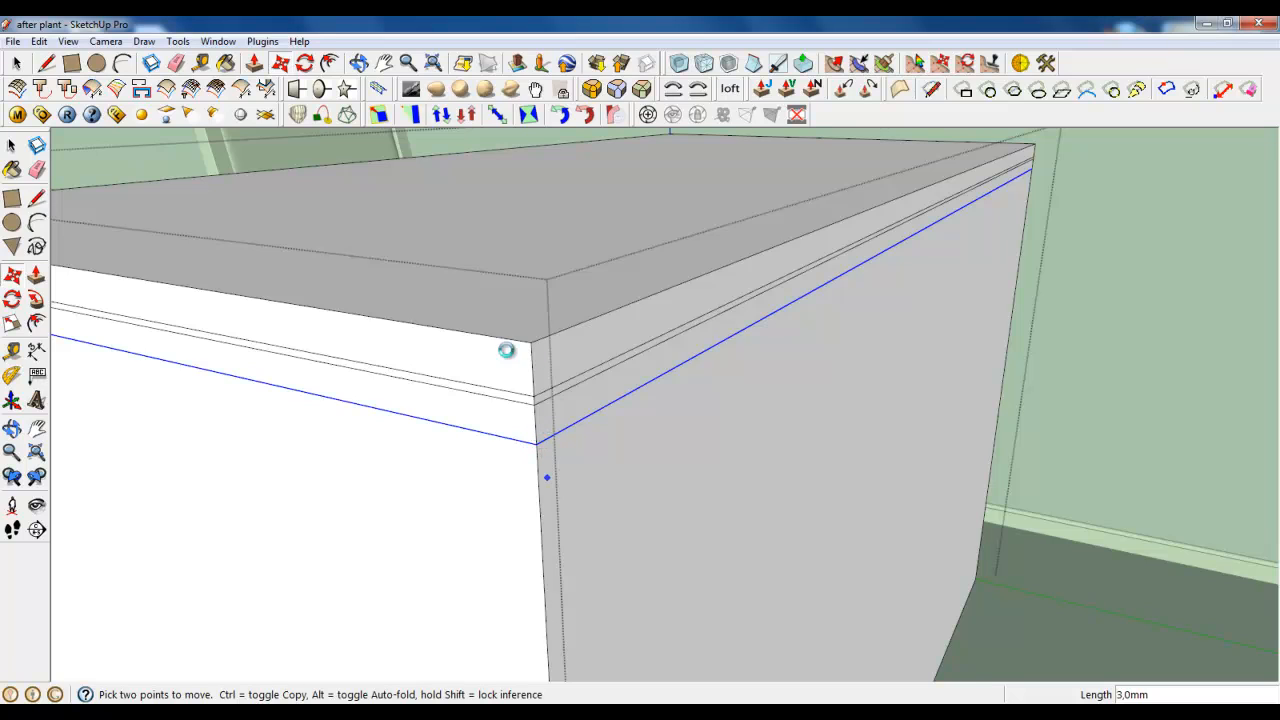
# Select all of the block's geometry and unsoften its edges, using a 0 degree angle with Soften coplanar turned off.
pyautogui.moveTo(400, 567); pyautogui.dragTo(549, 469, button='middle')
pyautogui.scroll(2, 553, 470)
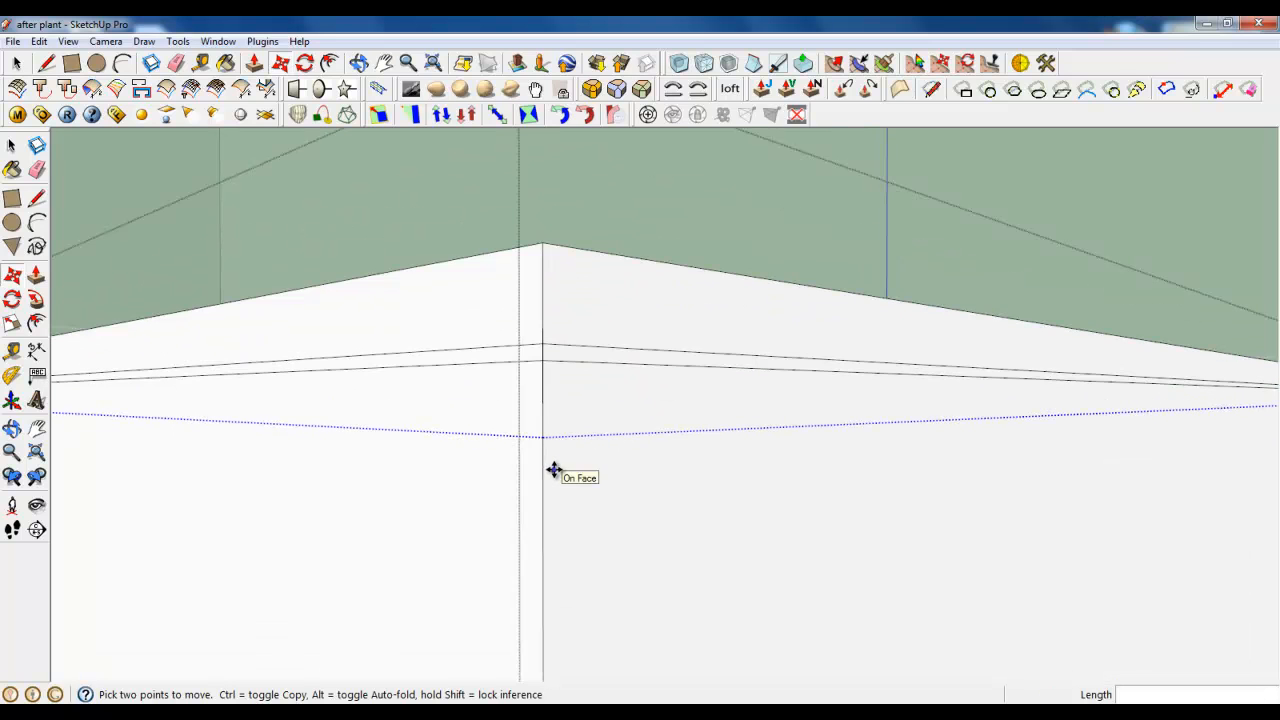
pyautogui.press('space')
pyautogui.click(464, 393)
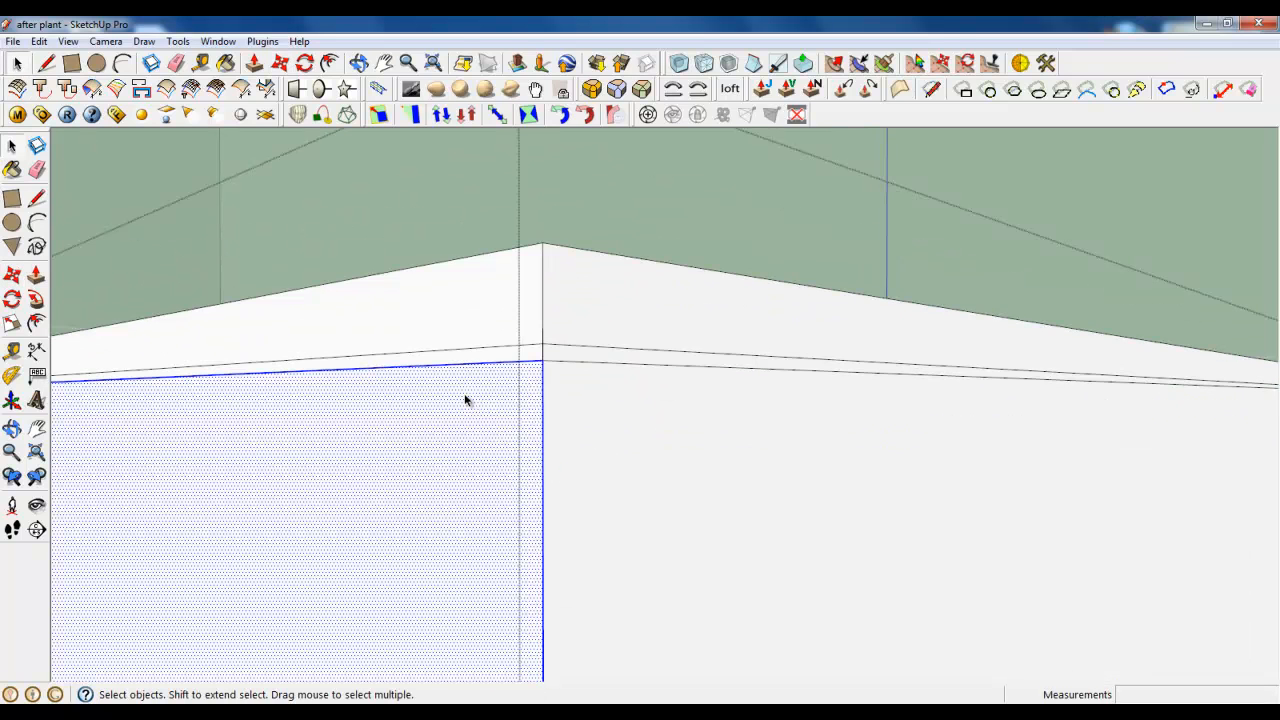
pyautogui.doubleClick(464, 393)
pyautogui.rightClick(465, 395)
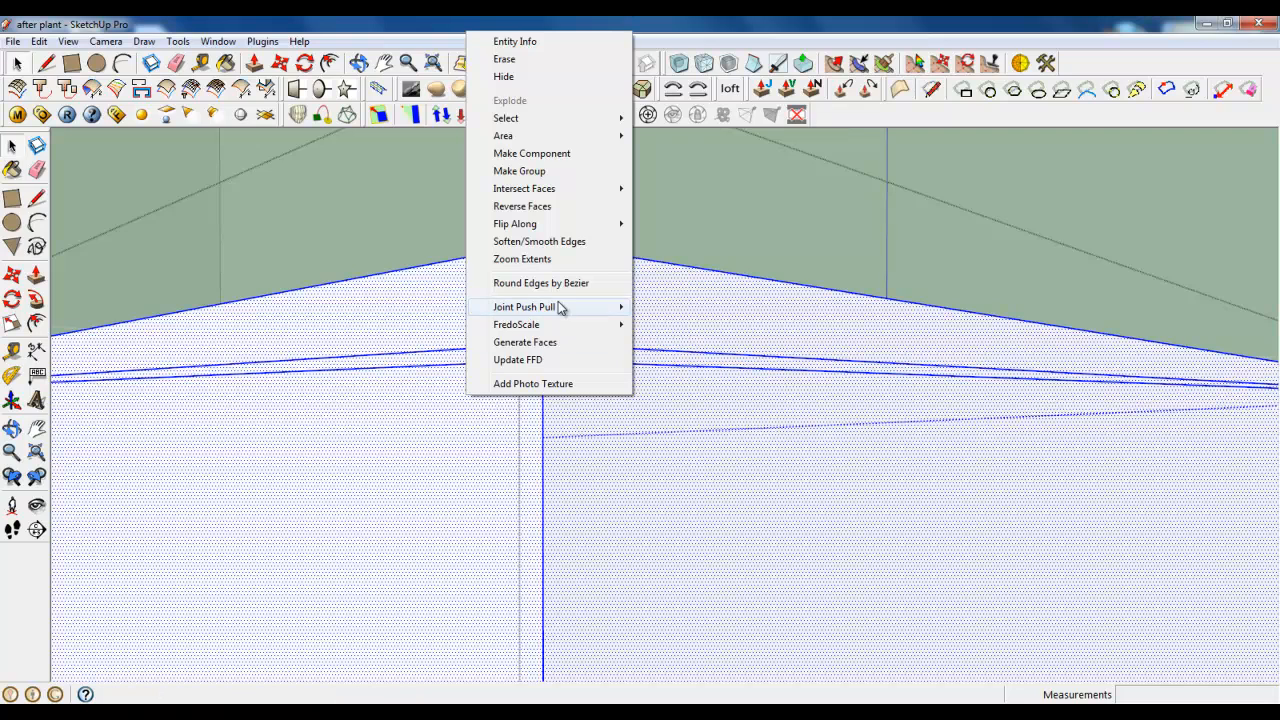
pyautogui.click(556, 242)
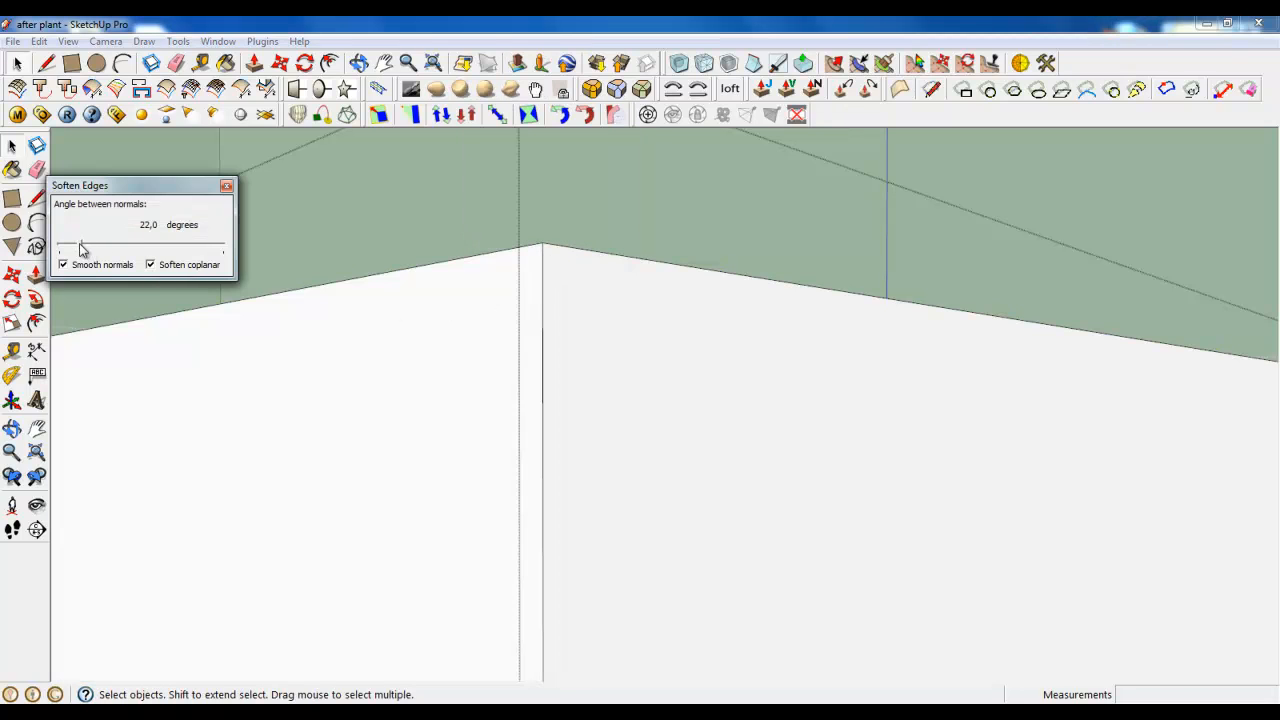
pyautogui.moveTo(62, 248); pyautogui.dragTo(56, 248)
pyautogui.click(150, 264)
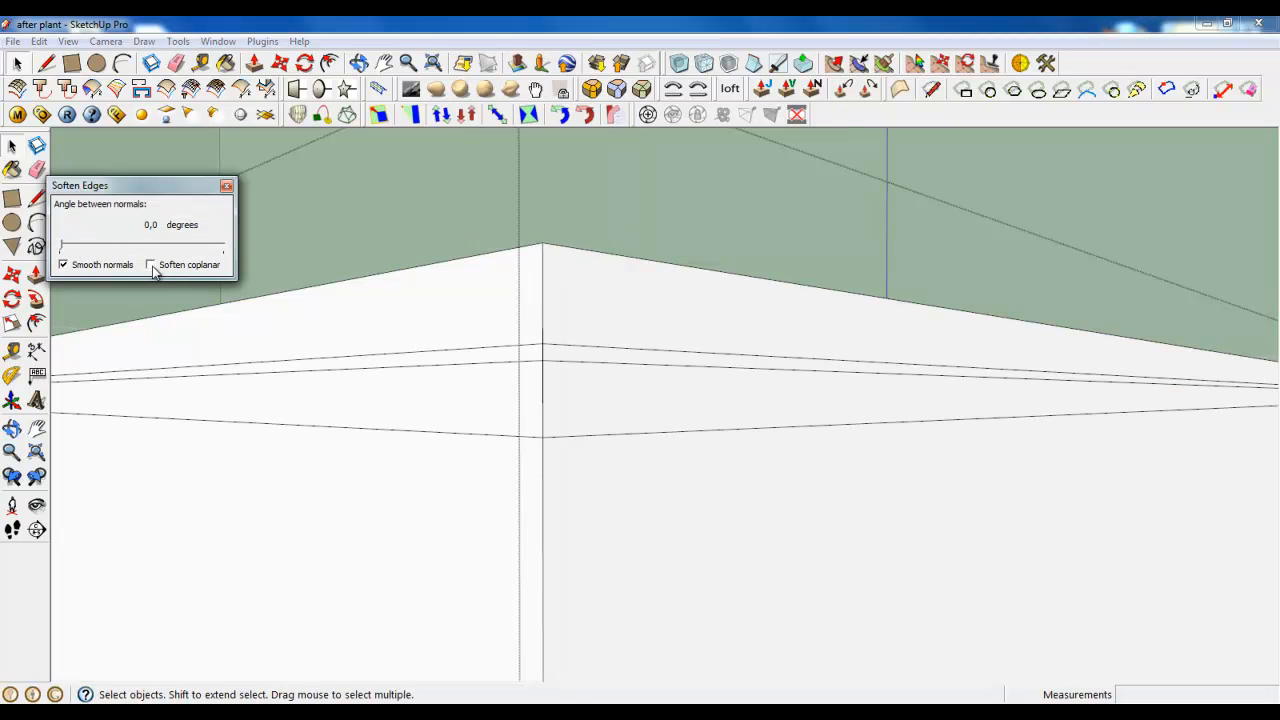
# Roll up the Soften Edges dialog and push one side of the block's thin 3 mm band inward about 4 mm.
pyautogui.click(229, 194)
pyautogui.click(561, 464)
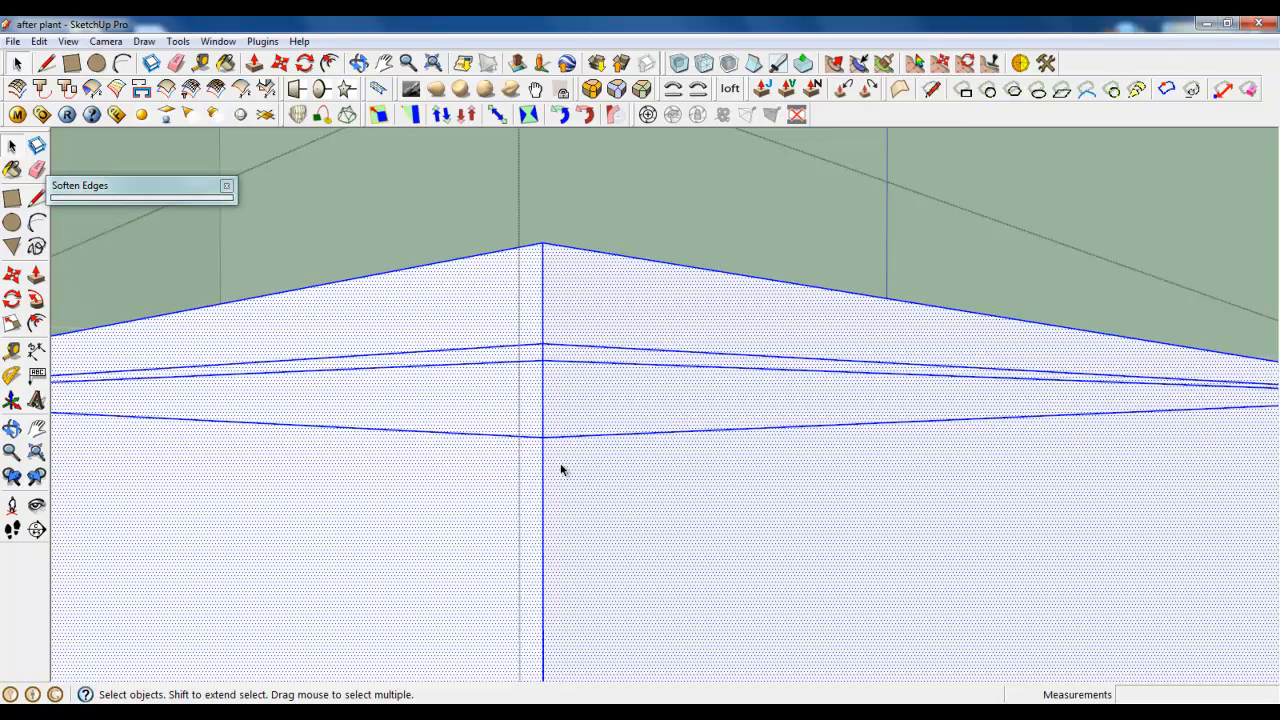
pyautogui.click(555, 437)
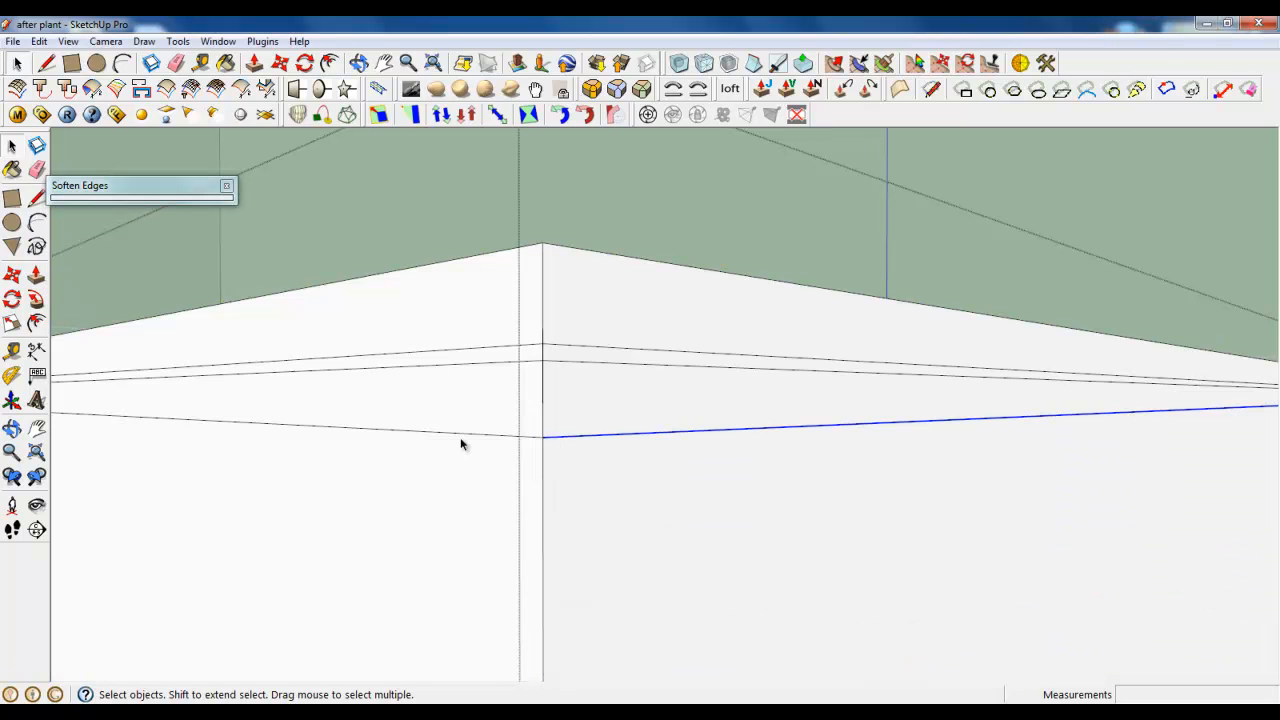
pyautogui.click(254, 63)
pyautogui.moveTo(555, 362); pyautogui.dragTo(509, 349)
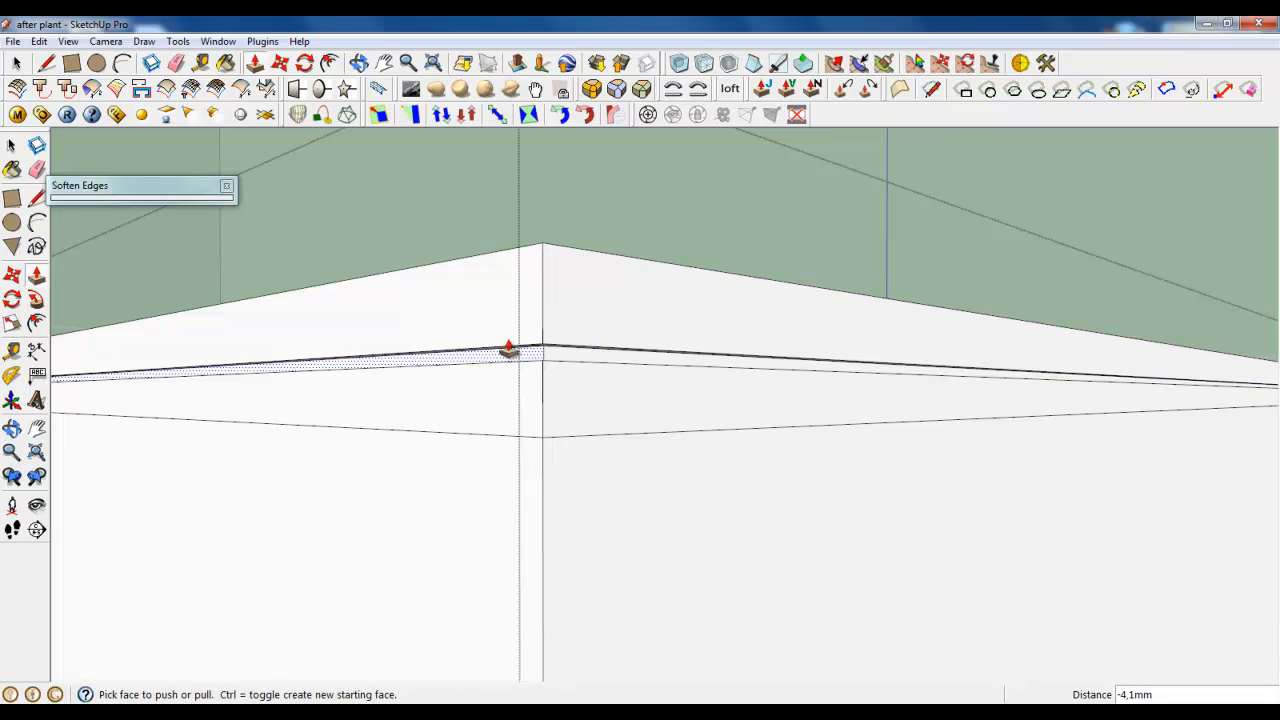
# Push the thin band on the block's next side inward about 5 mm to continue the groove.
pyautogui.scroll(-10, 777, 471)
pyautogui.scroll(5, 622, 441)
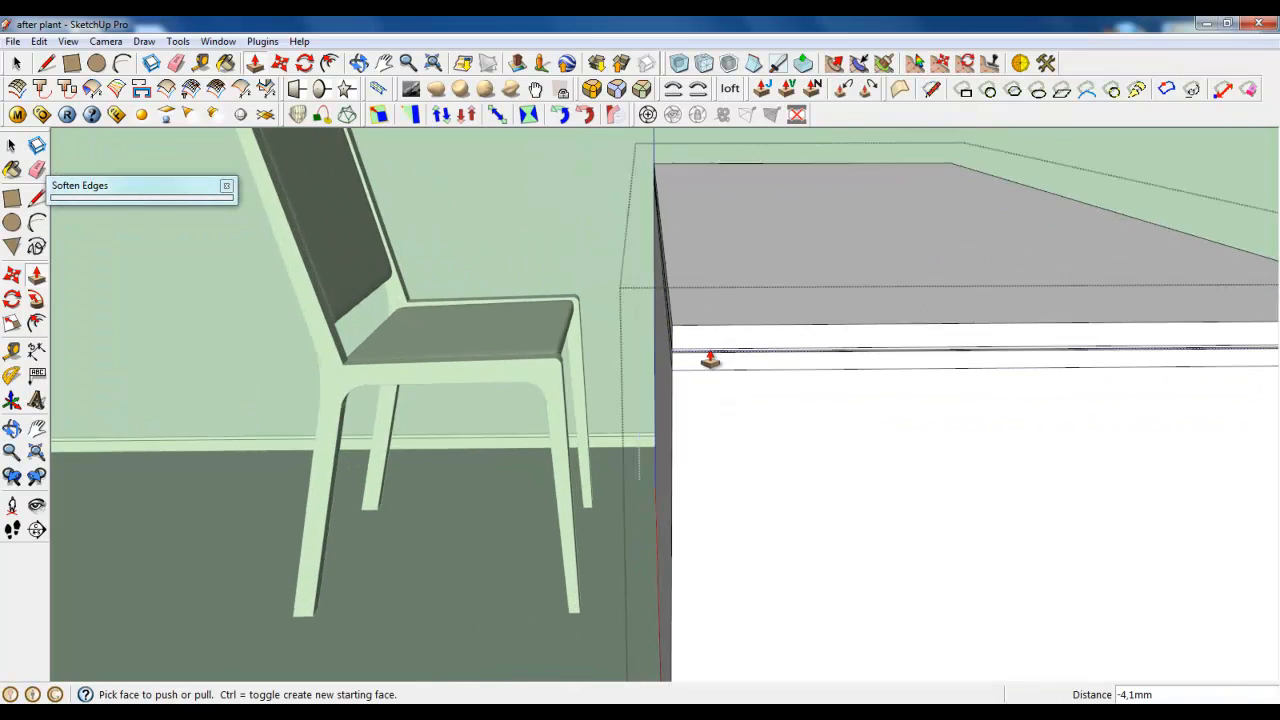
pyautogui.moveTo(709, 360); pyautogui.dragTo(880, 323, button='middle')
pyautogui.scroll(5, 709, 360)
pyautogui.moveTo(678, 348); pyautogui.dragTo(623, 360)
pyautogui.scroll(-5, 543, 371)
pyautogui.scroll(5, 344, 286)
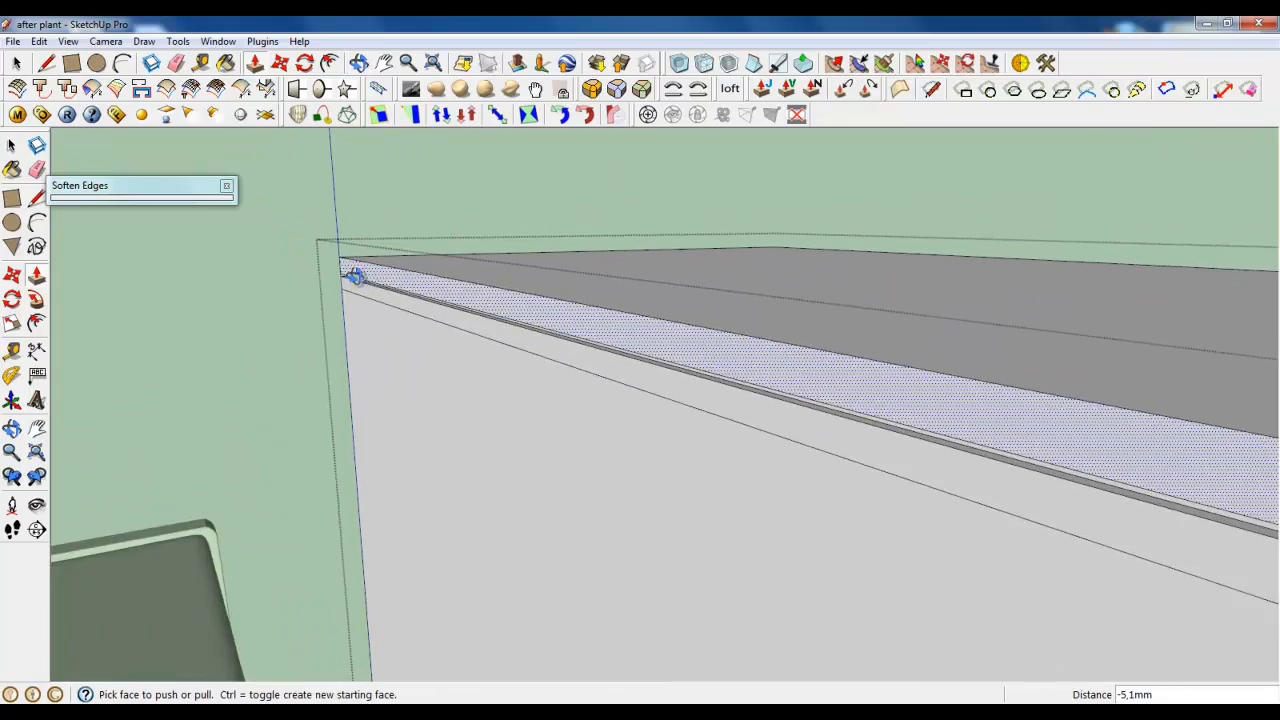
# Push the thin band on the adjoining short side inward about 2 mm to carry the groove around the corner.
pyautogui.moveTo(354, 277); pyautogui.dragTo(534, 354, button='middle')
pyautogui.scroll(5, 541, 386)
pyautogui.moveTo(464, 389); pyautogui.dragTo(726, 289, button='middle')
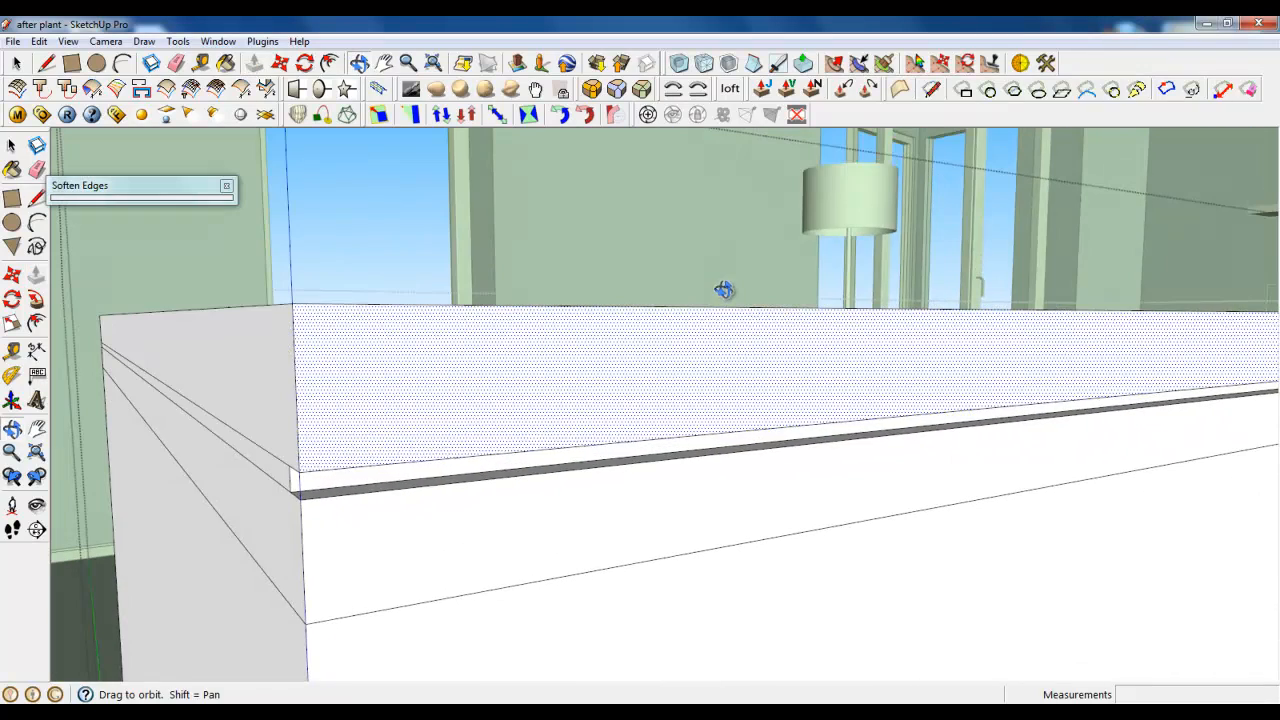
pyautogui.moveTo(287, 478); pyautogui.dragTo(298, 486)
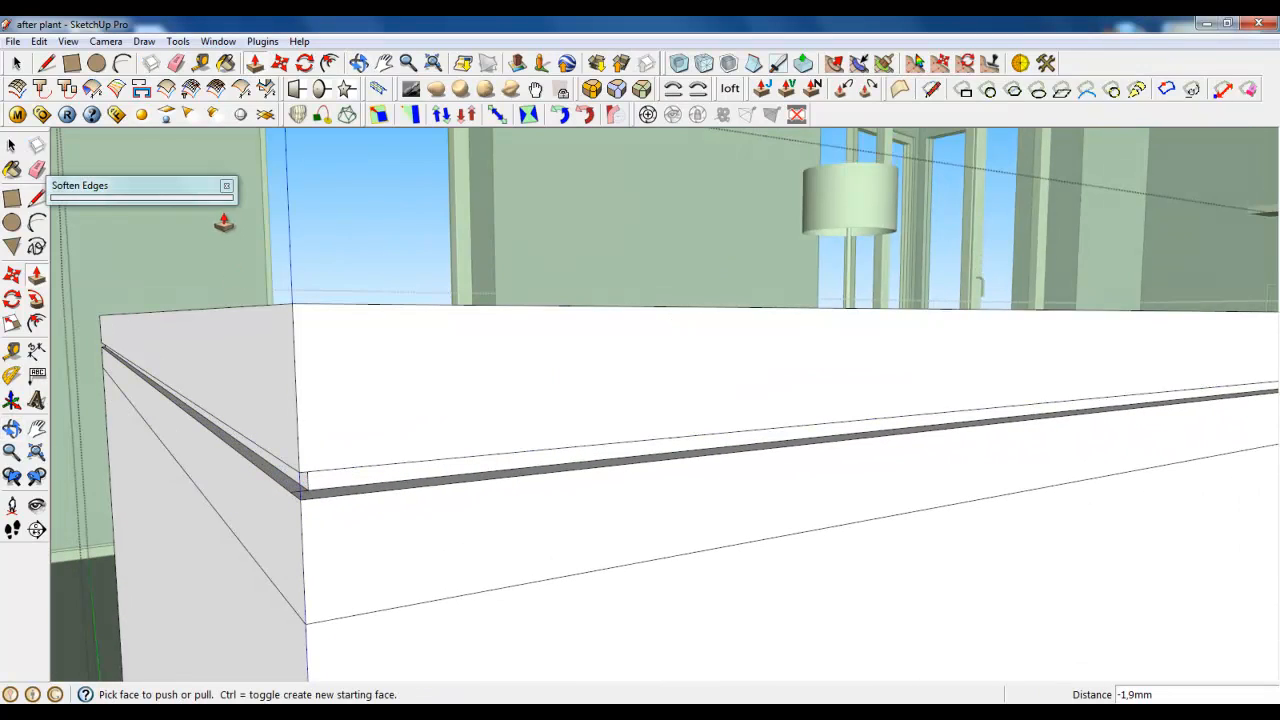
# Push/Pull the block's large lower body 600 mm through, leaving only the grooved tabletop slab.
pyautogui.moveTo(786, 346); pyautogui.dragTo(312, 471, button='middle')
pyautogui.scroll(-10, 243, 206)
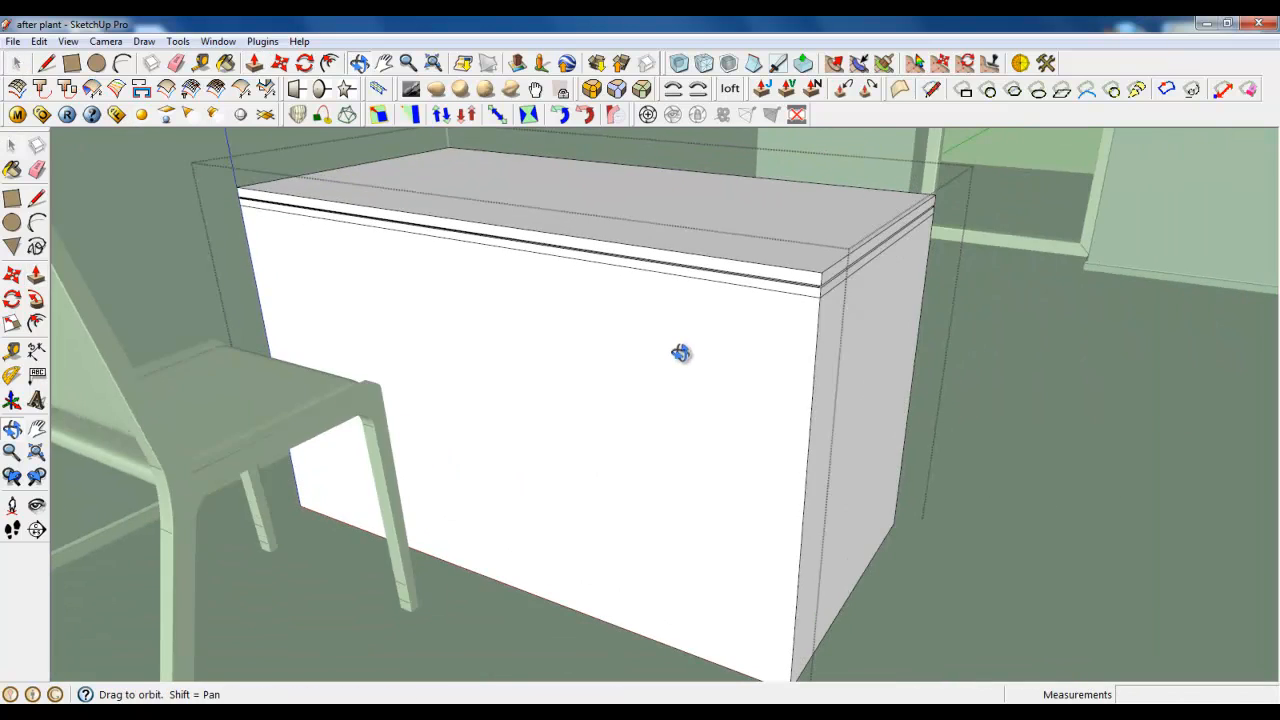
pyautogui.moveTo(680, 351); pyautogui.dragTo(437, 248, button='middle')
pyautogui.press('p')
pyautogui.moveTo(563, 457); pyautogui.dragTo(683, 320)
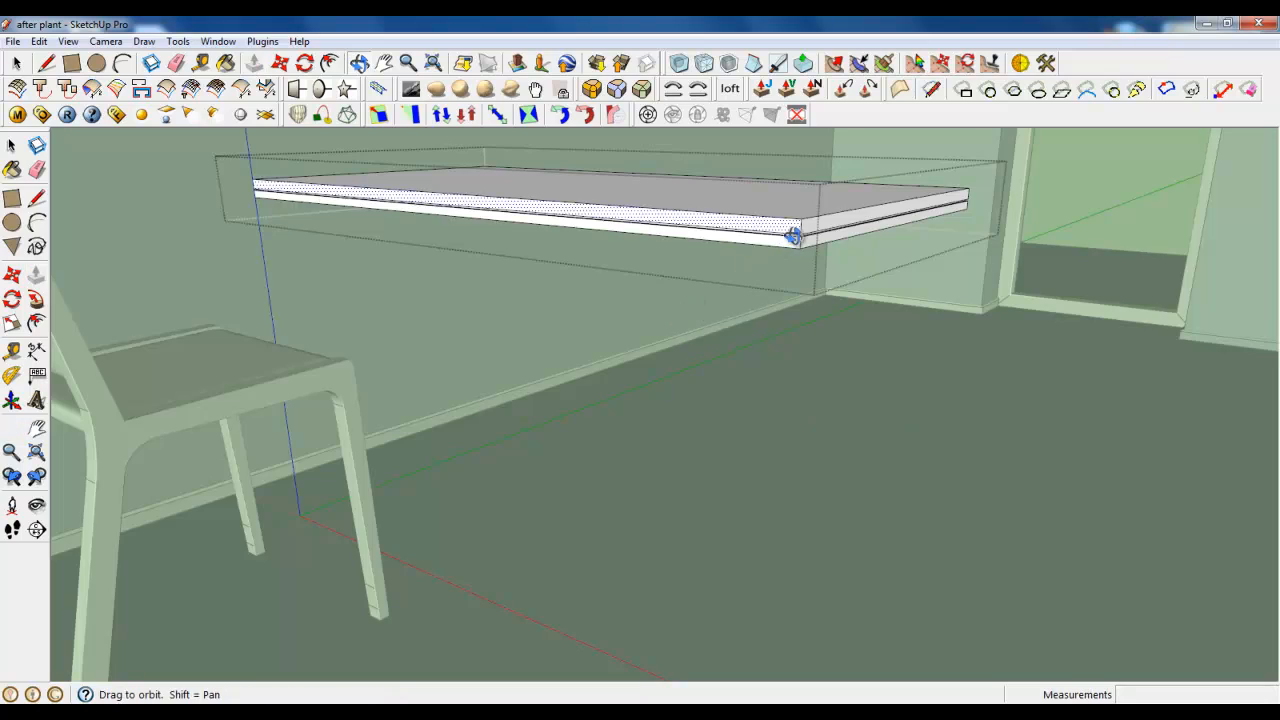
# Sketch a four-sided leg outline with the Line tool on the tabletop's underside near one corner, with a side about 78 mm long.
pyautogui.moveTo(794, 234); pyautogui.dragTo(713, 197, button='middle')
pyautogui.scroll(5, 713, 197)
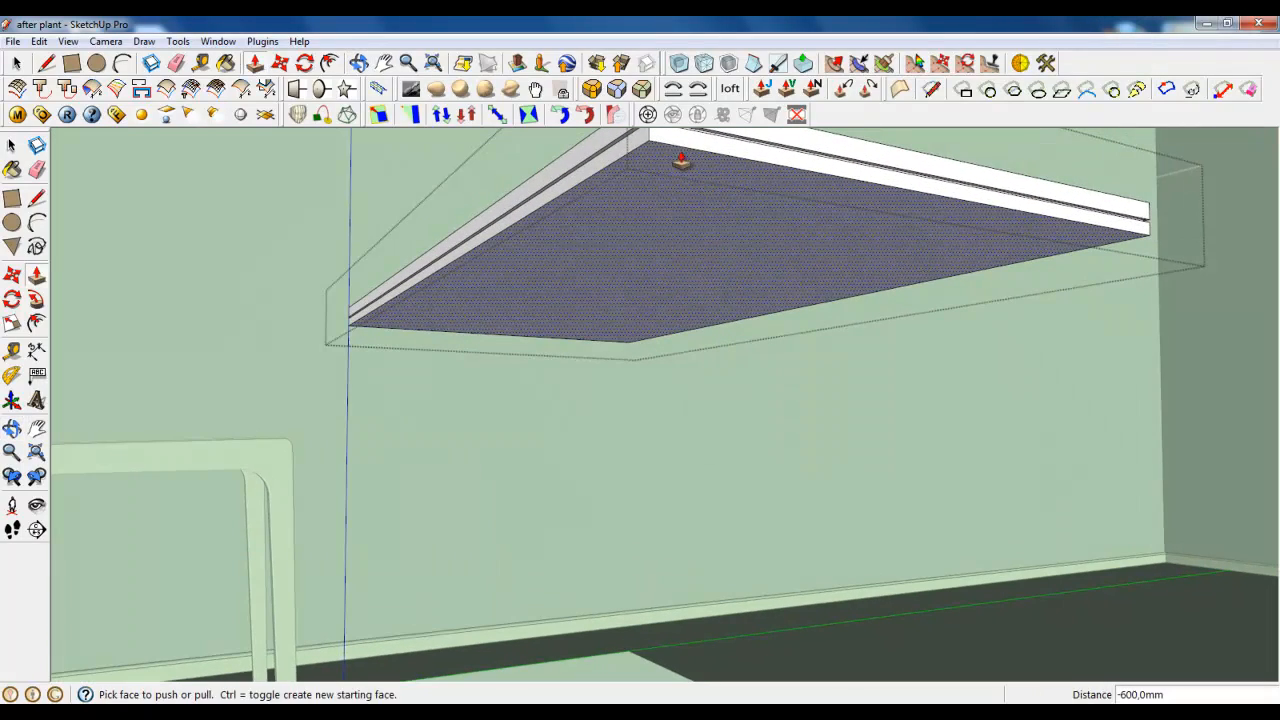
pyautogui.press('l')
pyautogui.scroll(-4, 755, 240)
pyautogui.scroll(5, 733, 165)
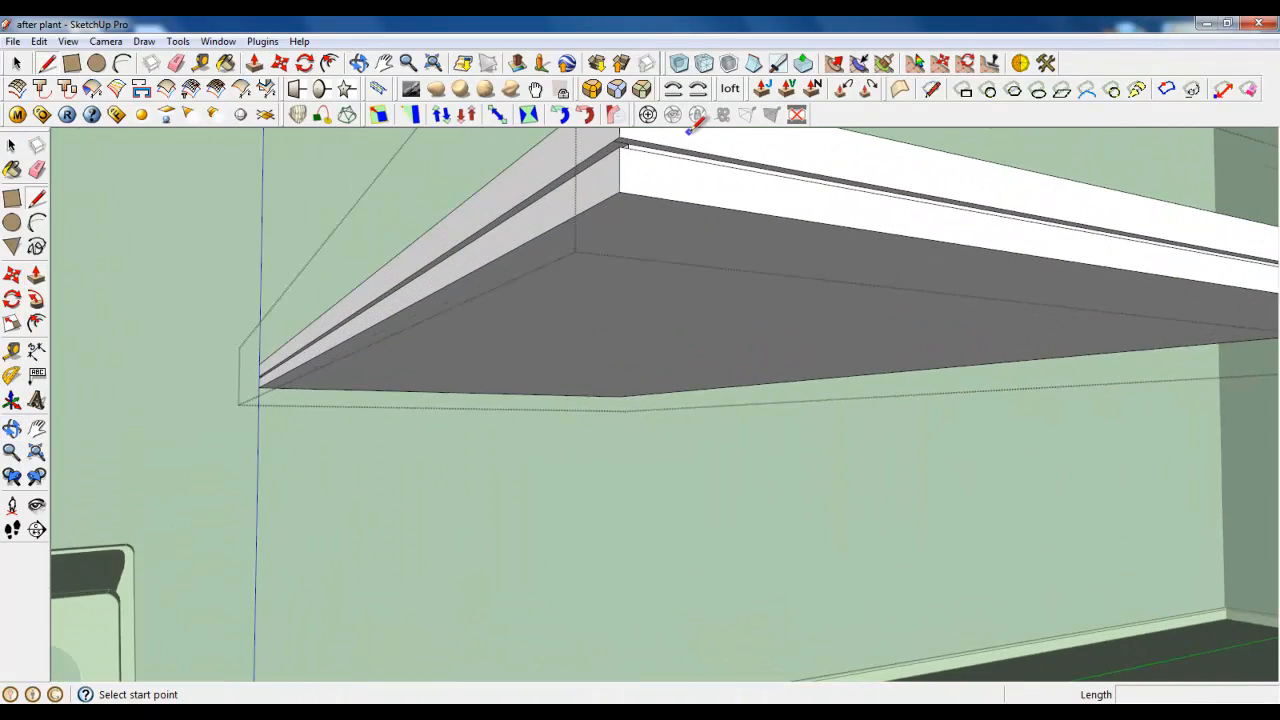
pyautogui.moveTo(664, 208); pyautogui.dragTo(656, 86, button='middle')
pyautogui.scroll(5, 655, 208)
pyautogui.scroll(-2, 612, 425)
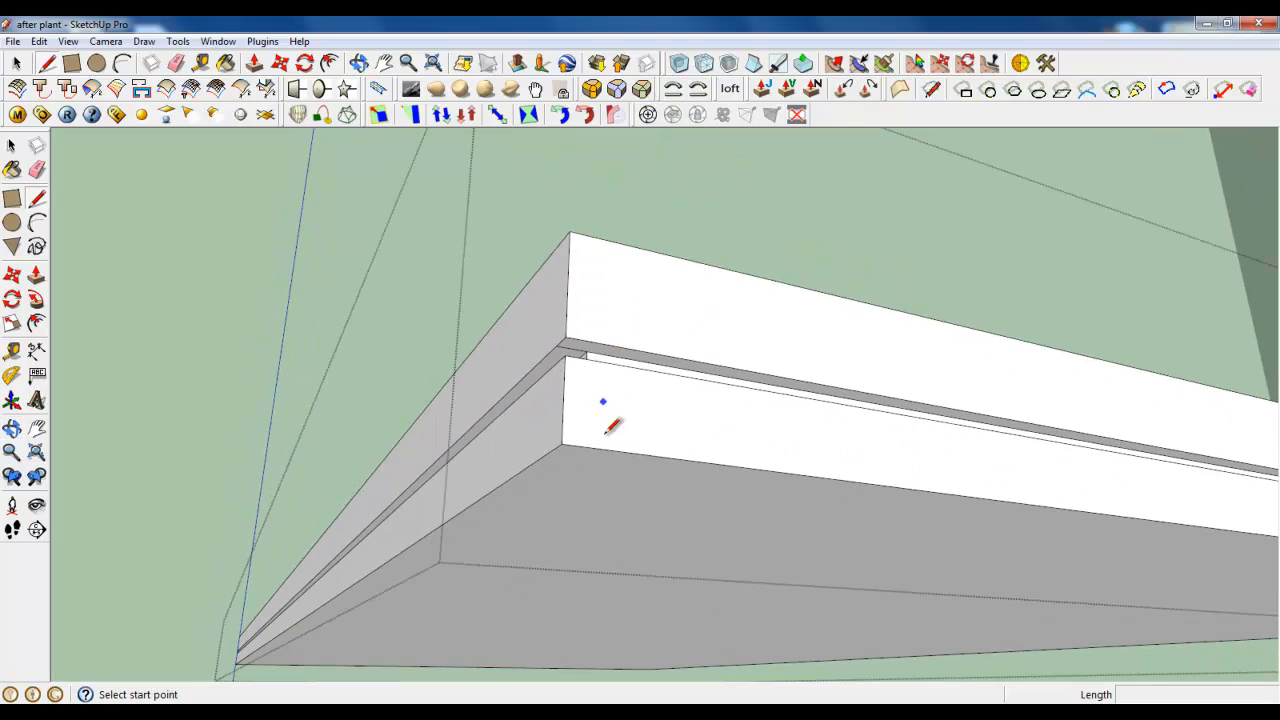
pyautogui.click(572, 471)
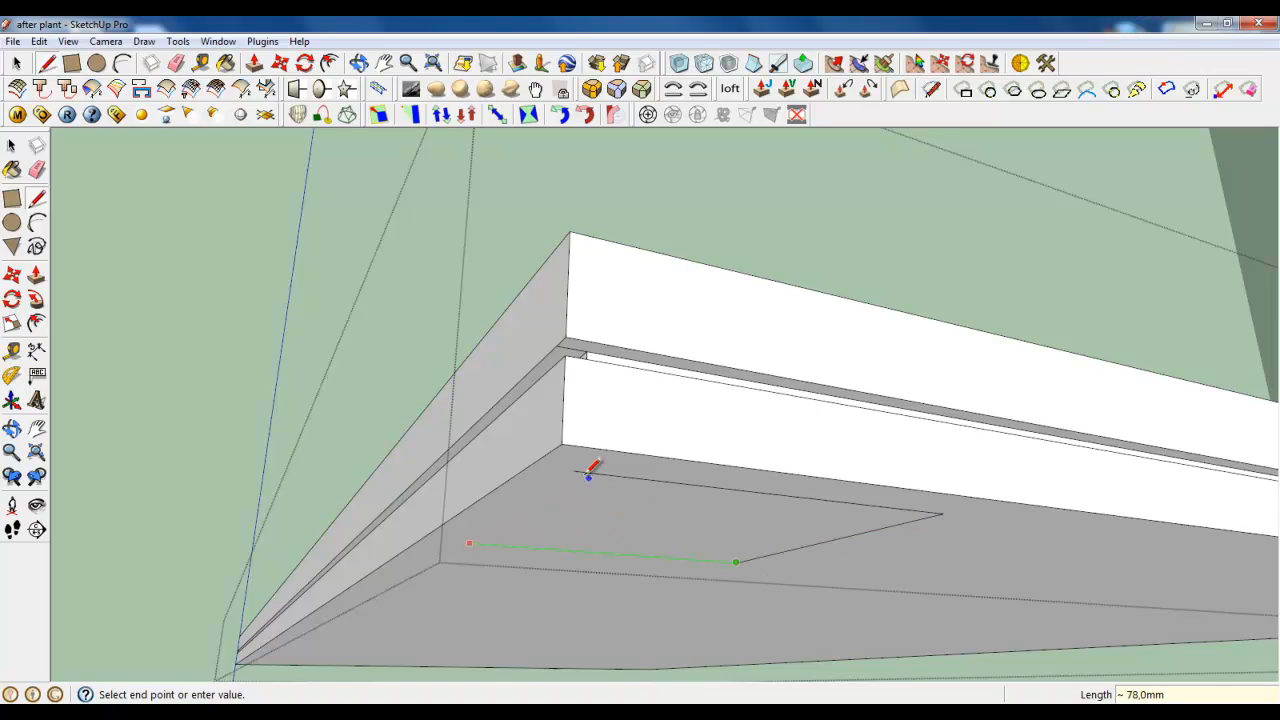
pyautogui.click(16, 63)
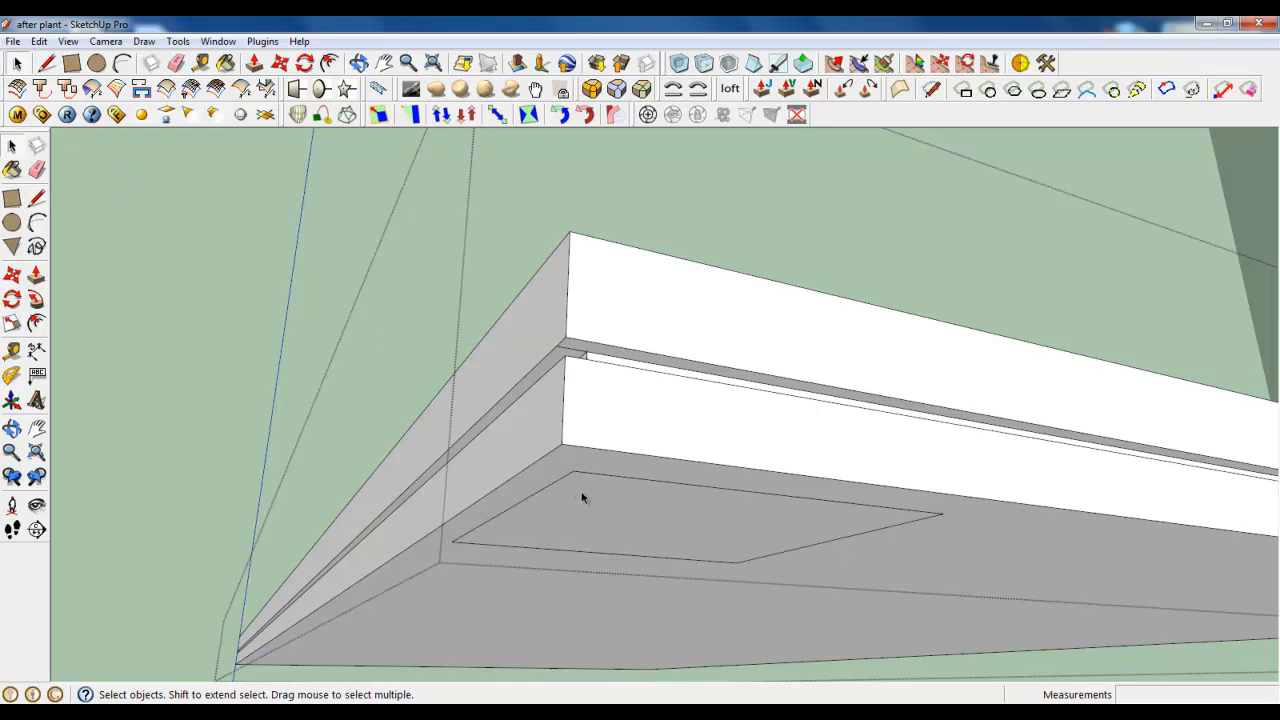
# Group the leg outline's face and open the group for editing.
pyautogui.click(603, 514)
pyautogui.rightClick(603, 512)
pyautogui.click(693, 294)
pyautogui.doubleClick(635, 503)
# Push/Pull the leg outline down about 685 mm to form the first table leg.
pyautogui.click(255, 64)
pyautogui.click(588, 500)
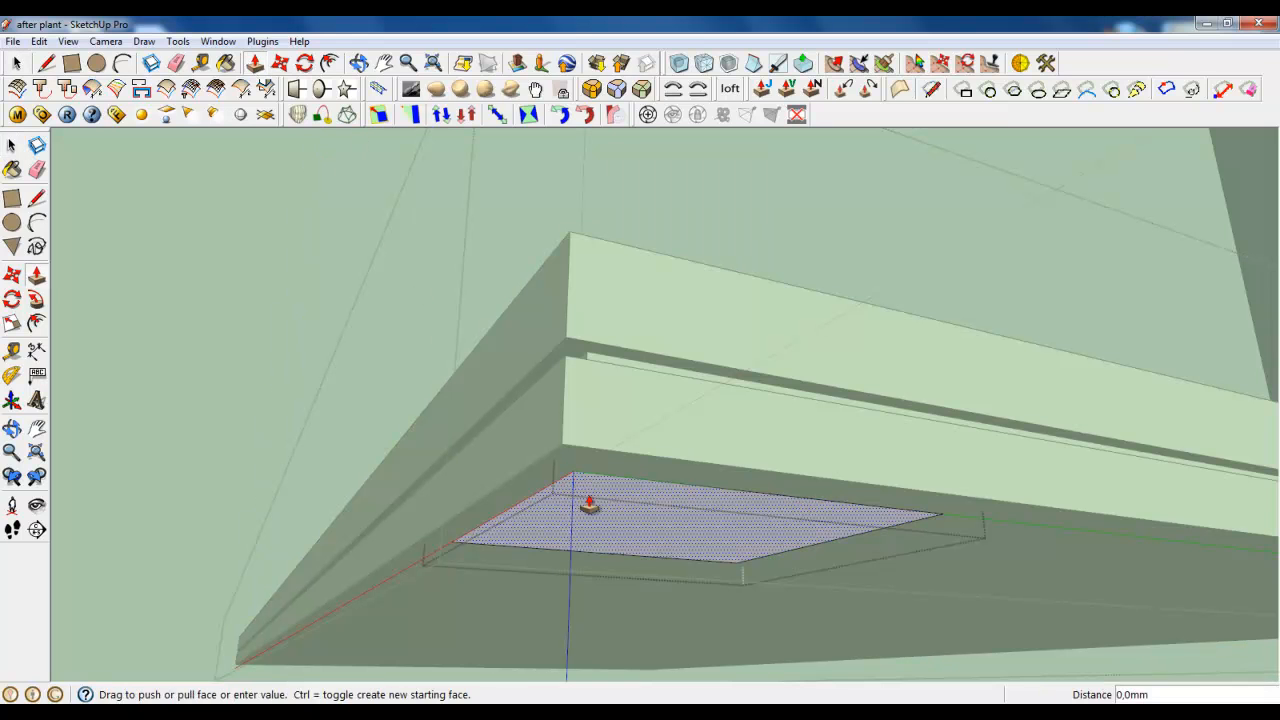
pyautogui.moveTo(589, 505); pyautogui.dragTo(599, 698, button='middle')
pyautogui.scroll(-4, 598, 600)
pyautogui.scroll(-3, 596, 535)
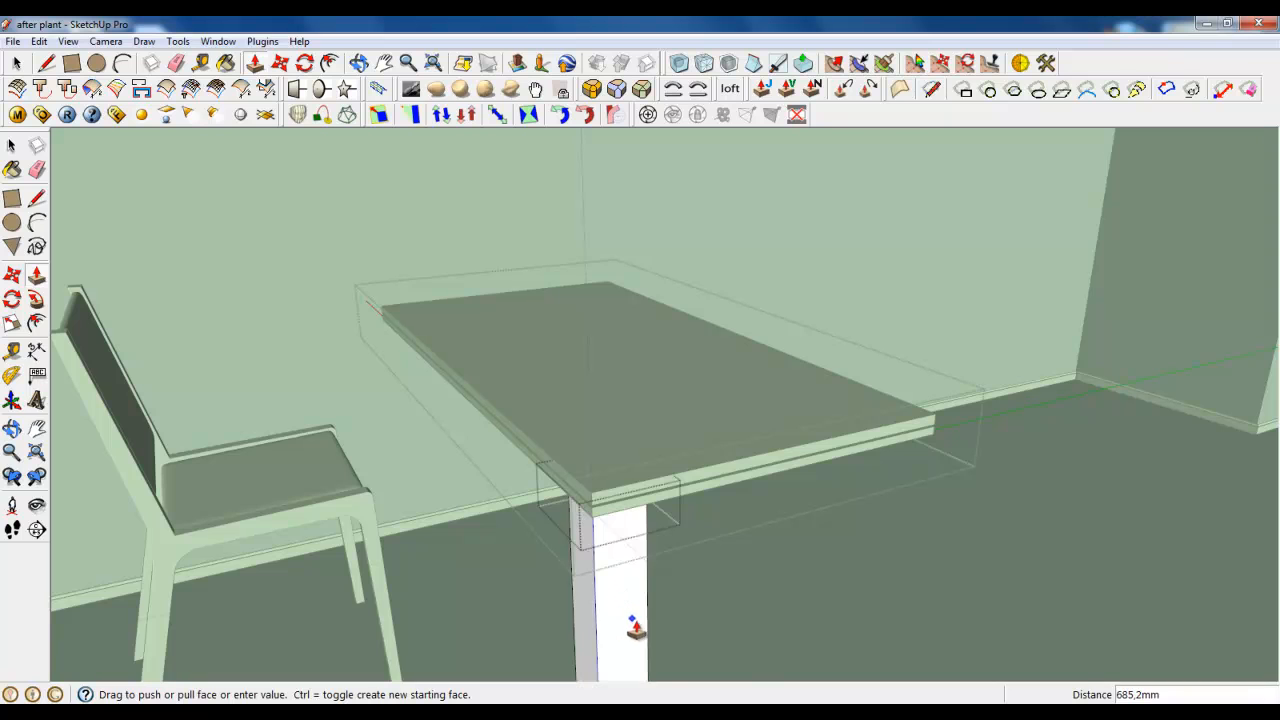
pyautogui.click(778, 608)
# Push one inner side face of the table leg inward 30 mm to narrow it.
pyautogui.scroll(-3, 768, 600)
pyautogui.moveTo(641, 634); pyautogui.dragTo(671, 505, button='middle')
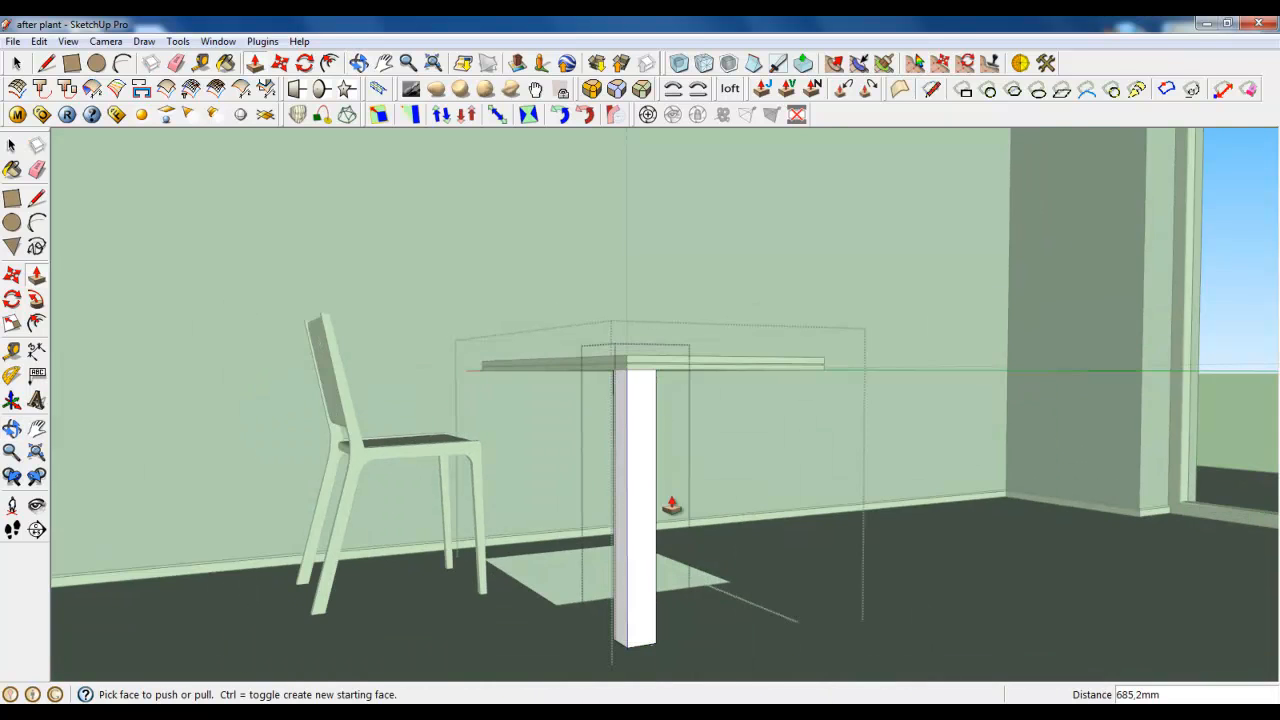
pyautogui.scroll(5, 640, 380)
pyautogui.moveTo(640, 363); pyautogui.dragTo(648, 426, button='middle')
pyautogui.click(608, 420)
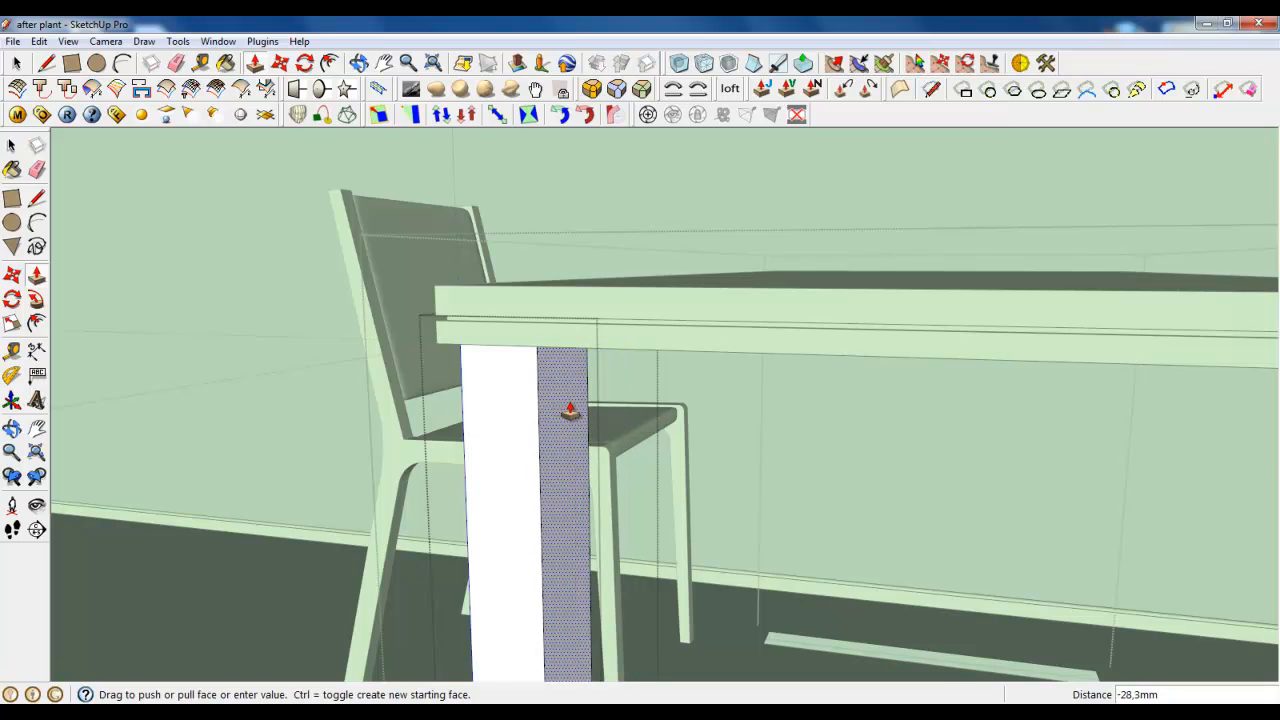
pyautogui.click(570, 410)
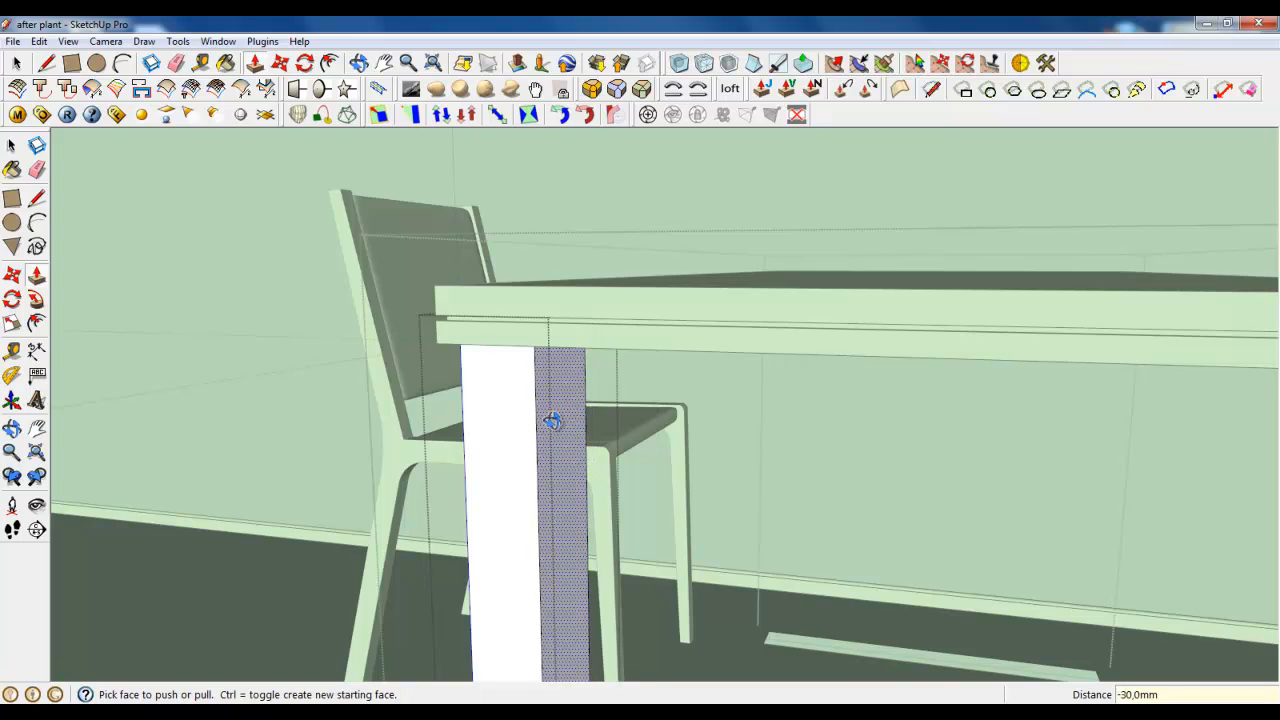
# Push the leg's other inner side face inward 30 mm and stop editing the leg group.
pyautogui.moveTo(551, 423); pyautogui.dragTo(1077, 494, button='middle')
pyautogui.moveTo(457, 451); pyautogui.dragTo(480, 429, button='middle')
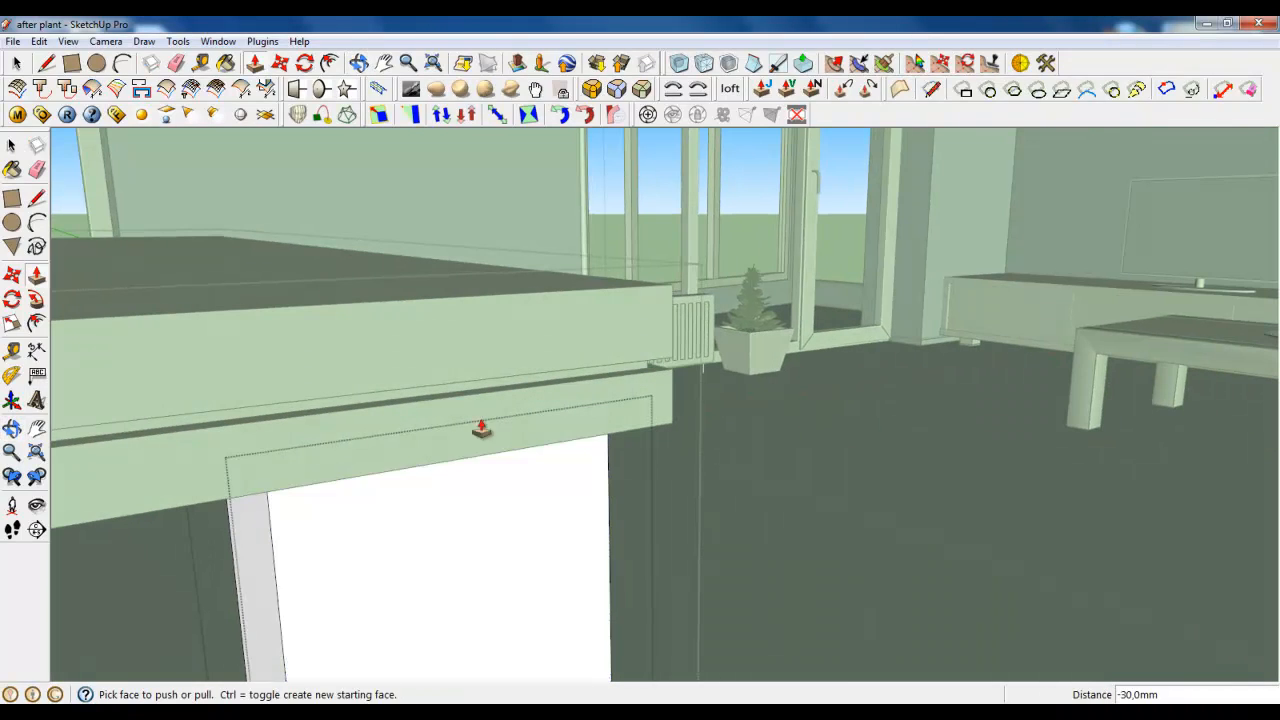
pyautogui.click(271, 509)
pyautogui.write('30')
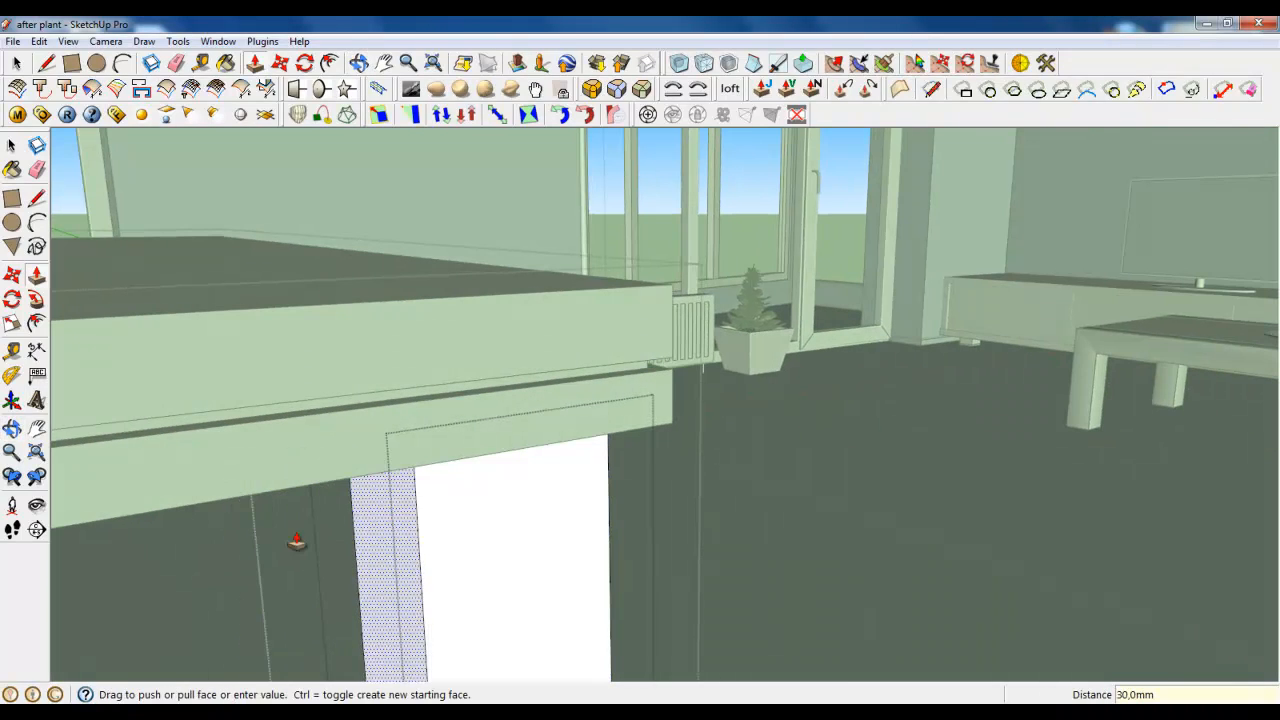
pyautogui.press('Return')
pyautogui.moveTo(471, 443); pyautogui.dragTo(634, 294, button='middle')
pyautogui.scroll(-5, 680, 296)
pyautogui.scroll(1, 637, 287)
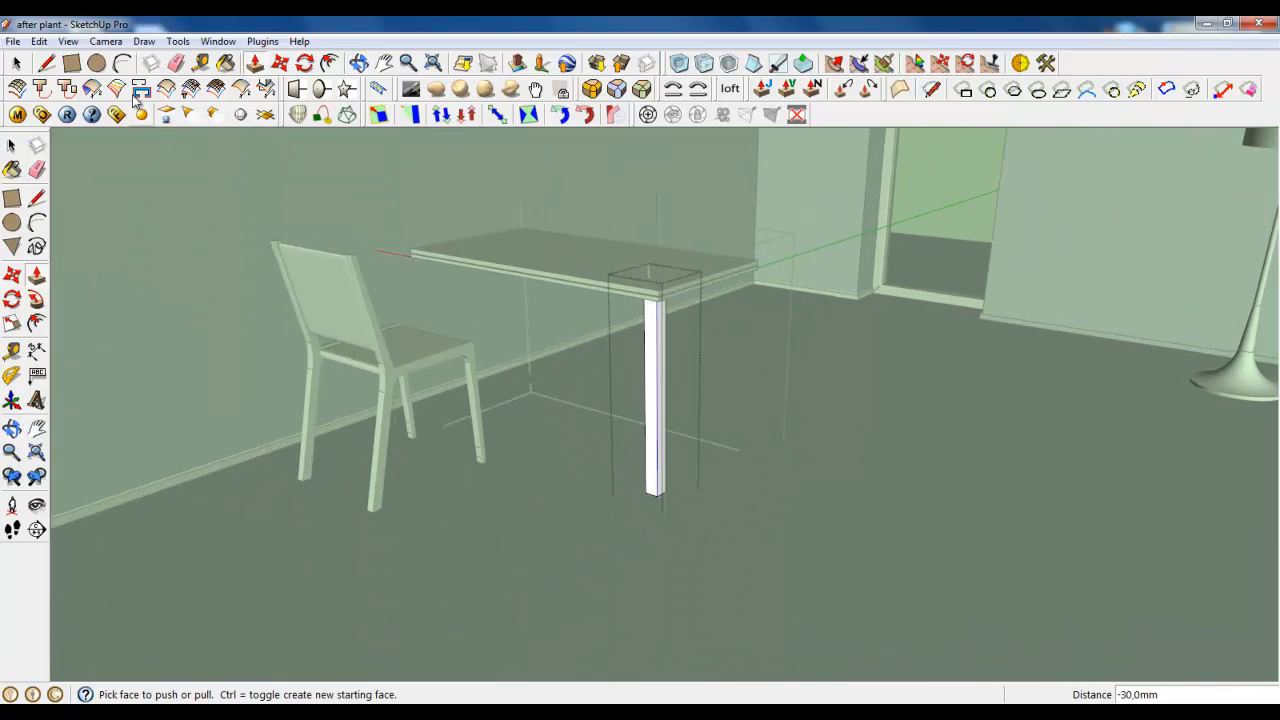
pyautogui.rightClick(463, 478)
pyautogui.click(500, 487)
# Select the finished table leg and convert it into a component.
pyautogui.scroll(5, 605, 348)
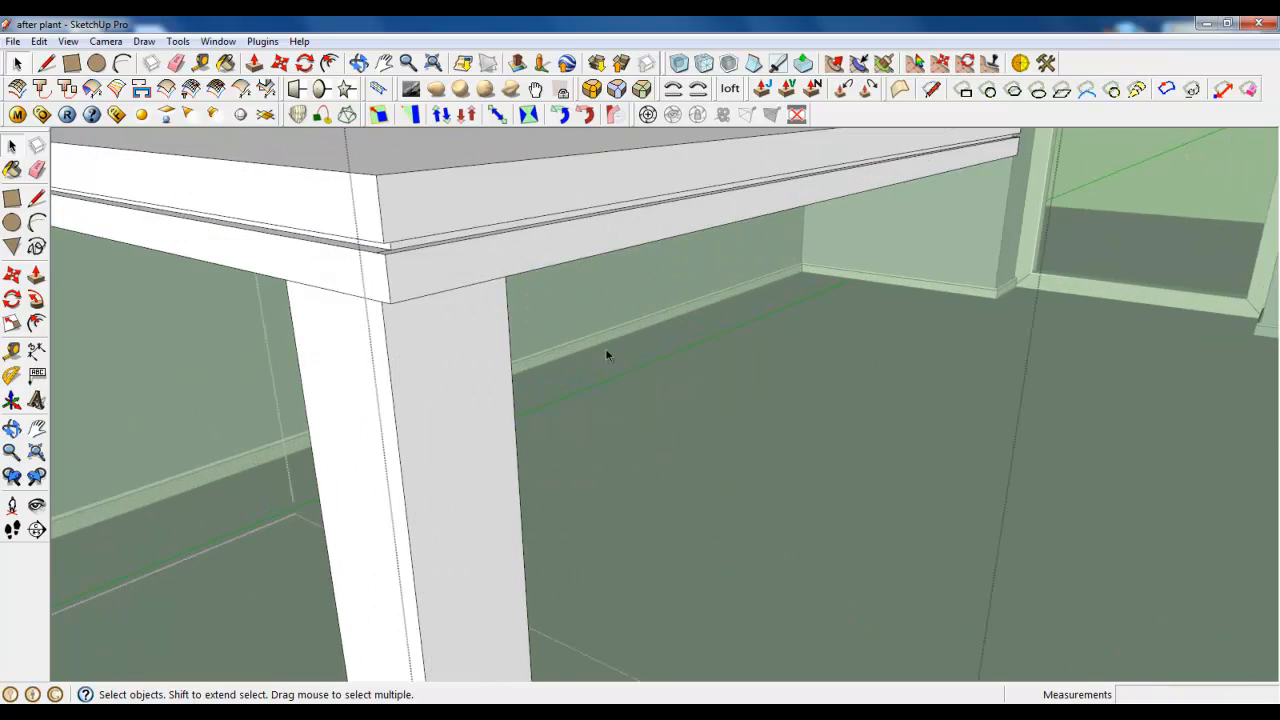
pyautogui.scroll(-3, 498, 367)
pyautogui.rightClick(499, 368)
pyautogui.rightClick(535, 353)
pyautogui.click(575, 421)
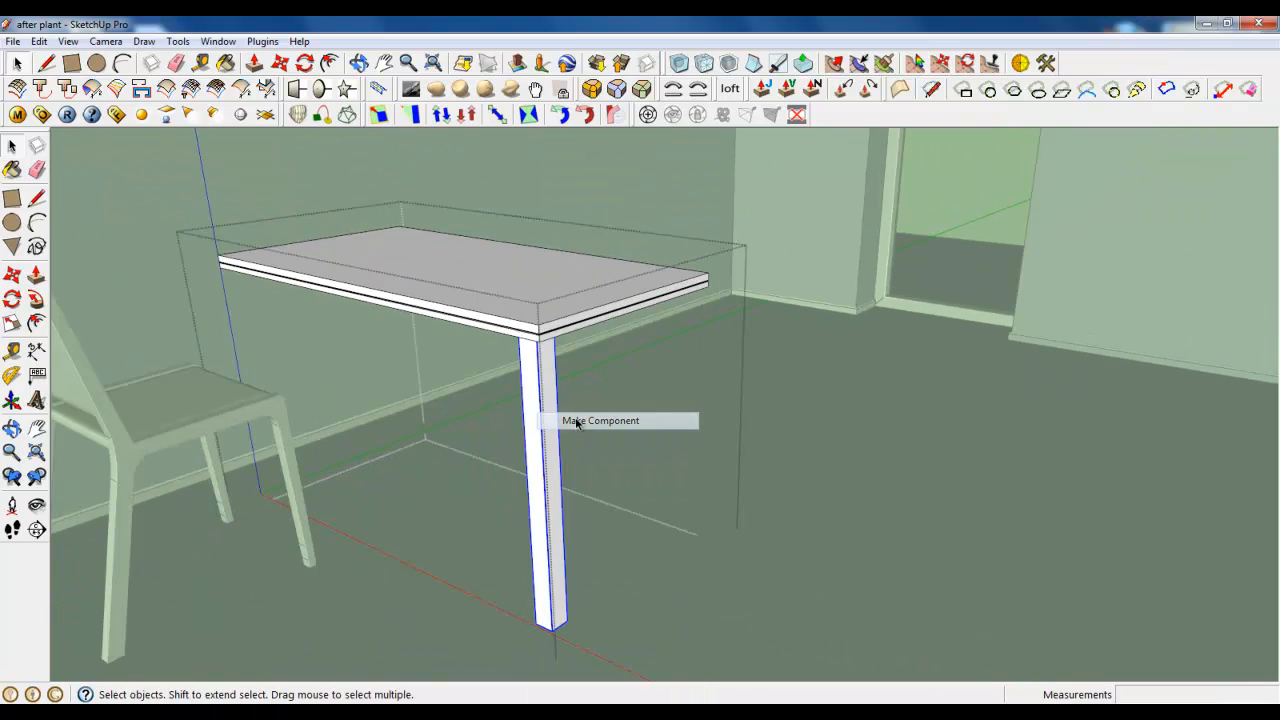
# Copy the leg about 532.5 mm across the tabletop's short end to the neighbouring corner.
pyautogui.moveTo(536, 357); pyautogui.dragTo(281, 238, button='middle')
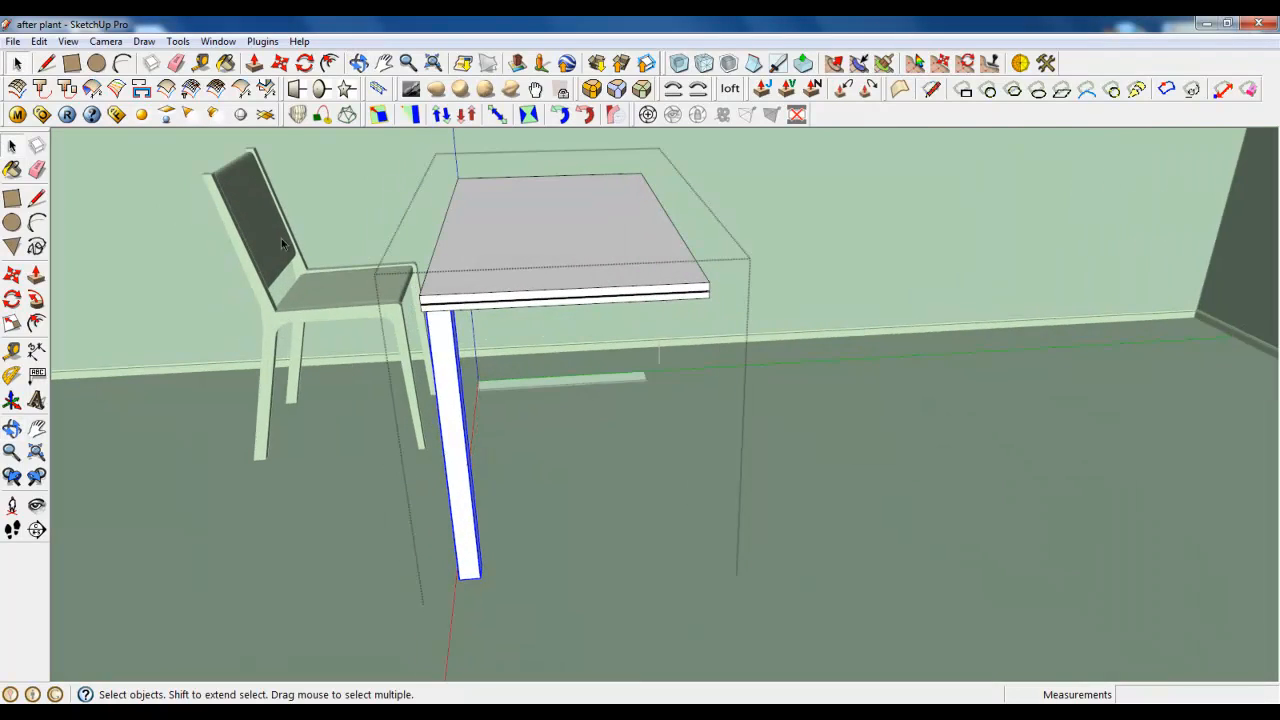
pyautogui.click(281, 63)
pyautogui.press('ctrl')
pyautogui.click(455, 386)
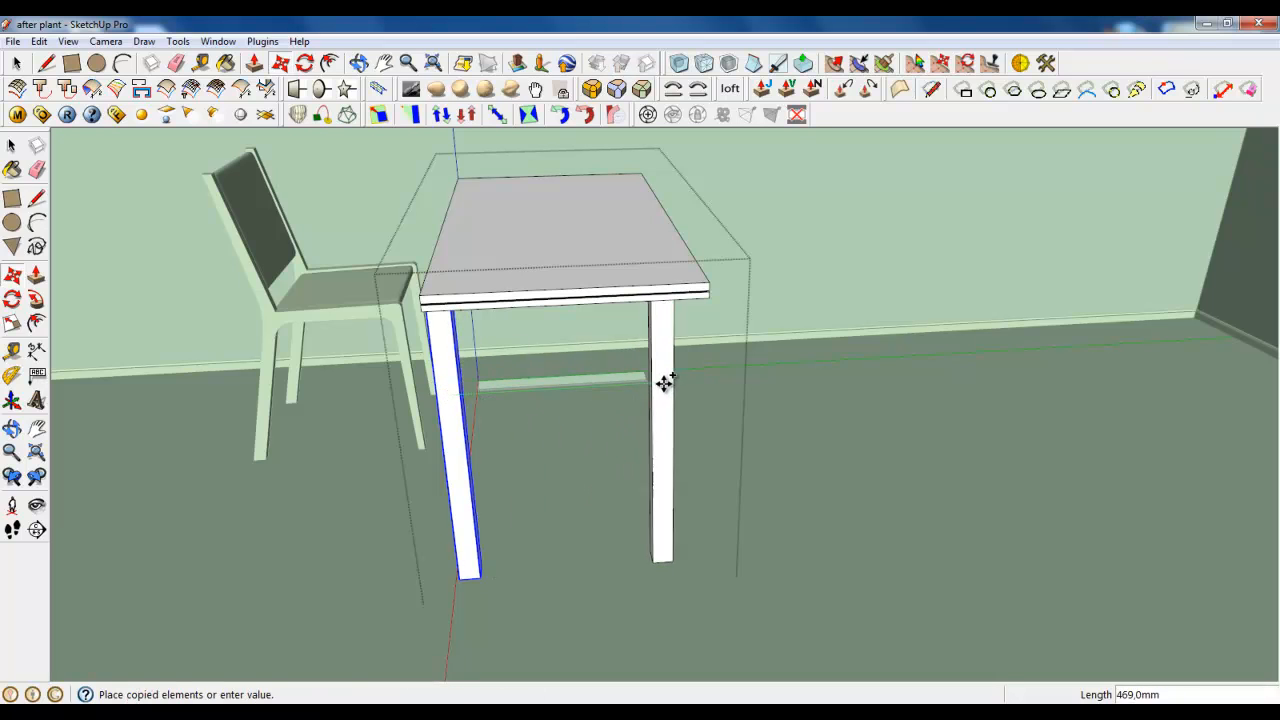
pyautogui.click(693, 372)
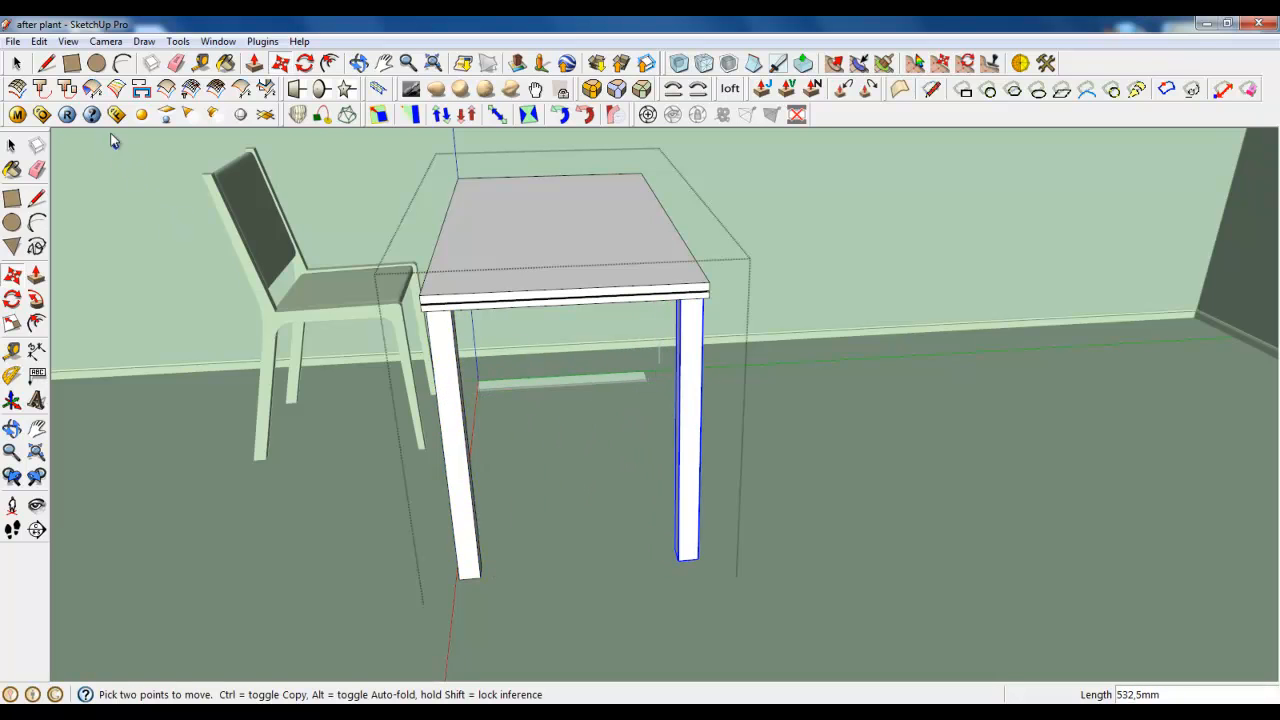
# Select both legs and copy them about 1126 mm along the tabletop to the opposite end.
pyautogui.click(18, 63)
pyautogui.moveTo(769, 242); pyautogui.dragTo(220, 121, button='middle')
pyautogui.click(280, 63)
pyautogui.press('ctrl')
pyautogui.click(414, 603)
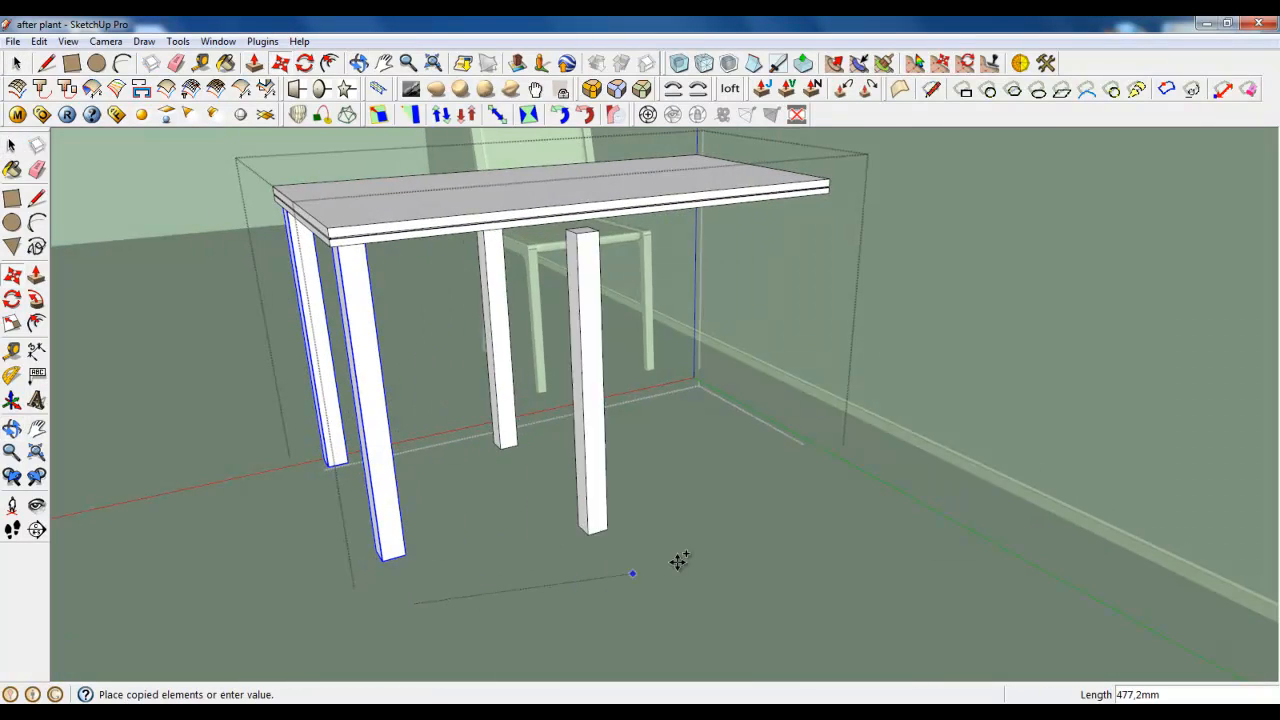
pyautogui.click(843, 478)
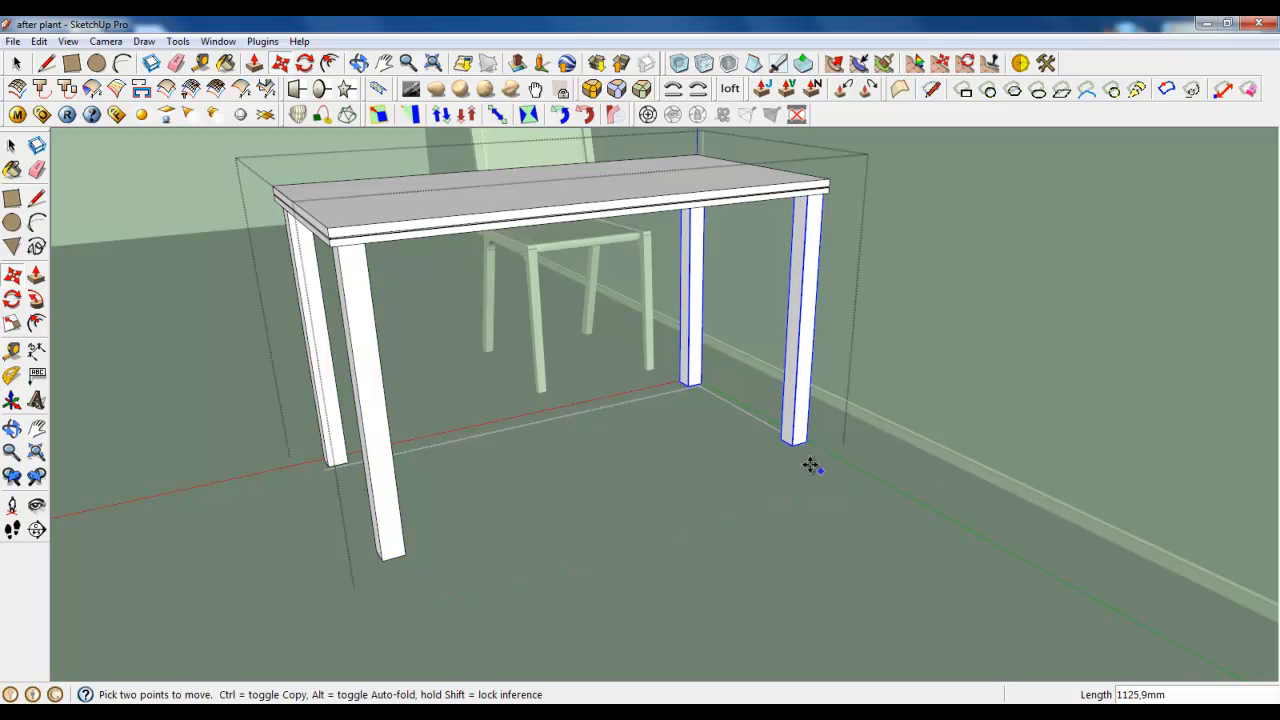
# Draw a rectangle about 1076 by 13.5 mm on the tabletop's underside, spanning between the two legs along one long side.
pyautogui.click(71, 63)
pyautogui.scroll(10, 814, 180)
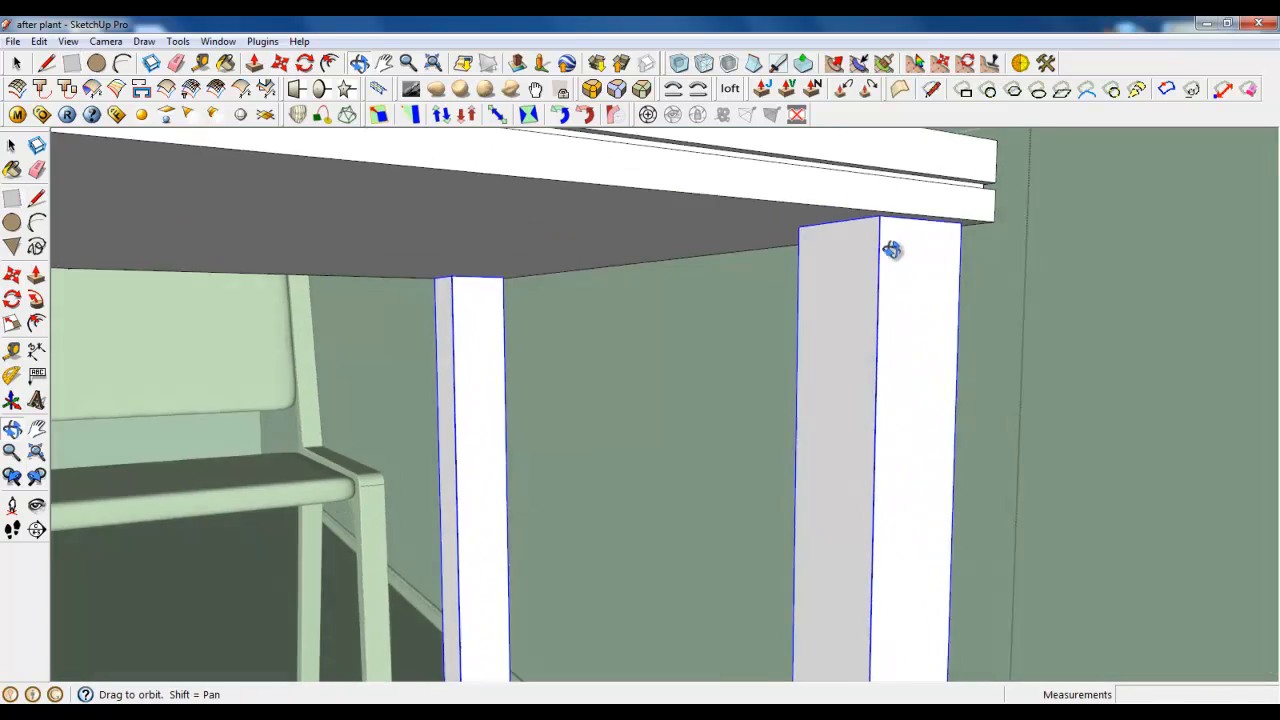
pyautogui.moveTo(891, 250); pyautogui.dragTo(843, 229, button='middle')
pyautogui.scroll(3, 868, 232)
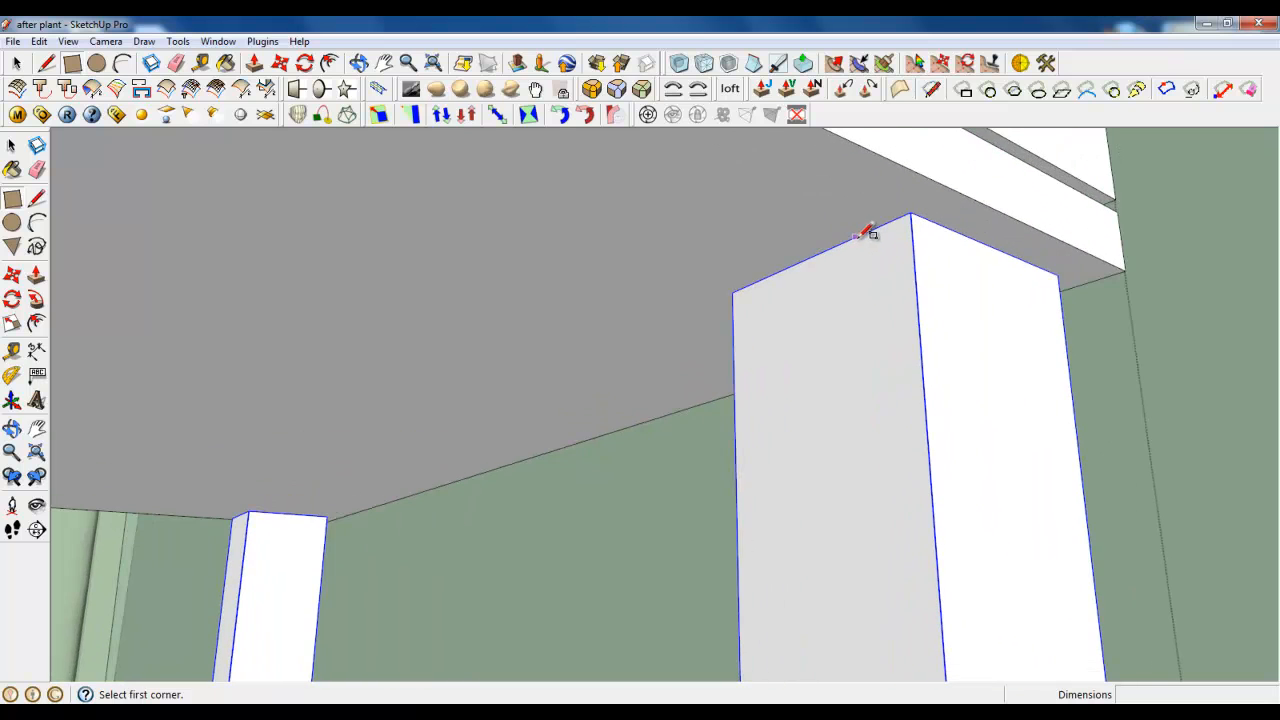
pyautogui.click(880, 226)
pyautogui.scroll(-8, 880, 230)
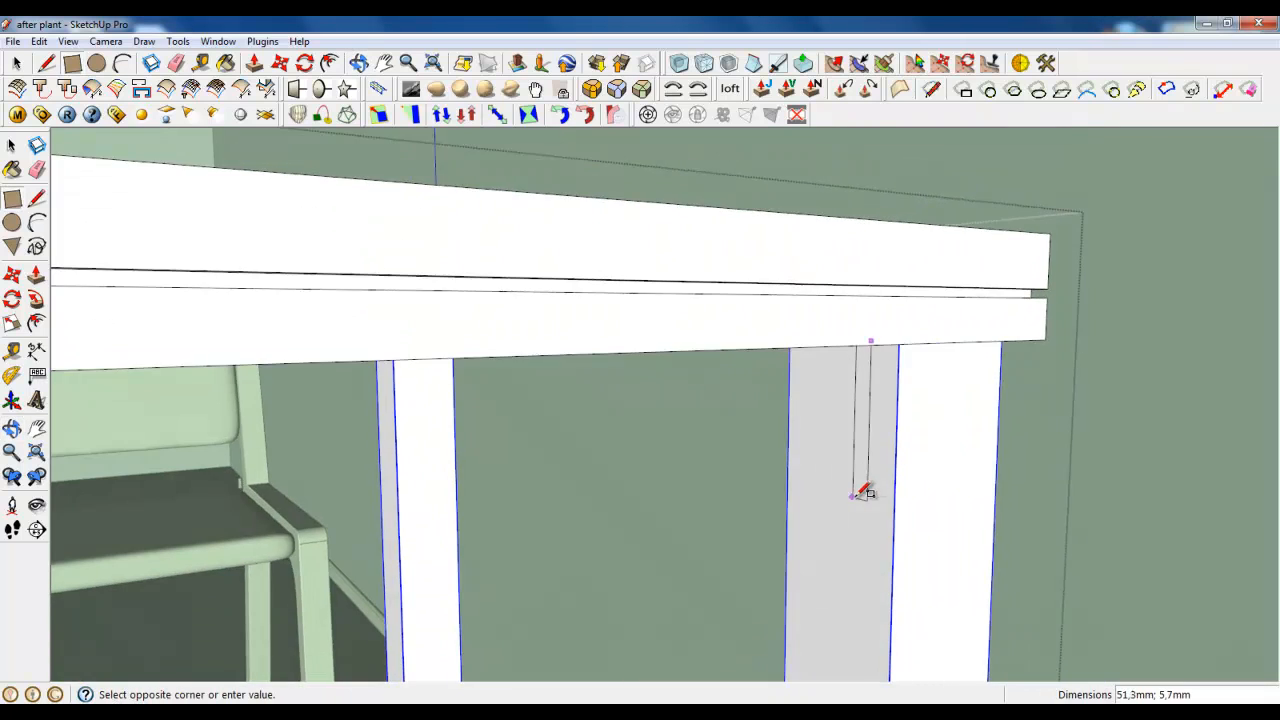
pyautogui.scroll(-4, 922, 361)
pyautogui.scroll(10, 293, 387)
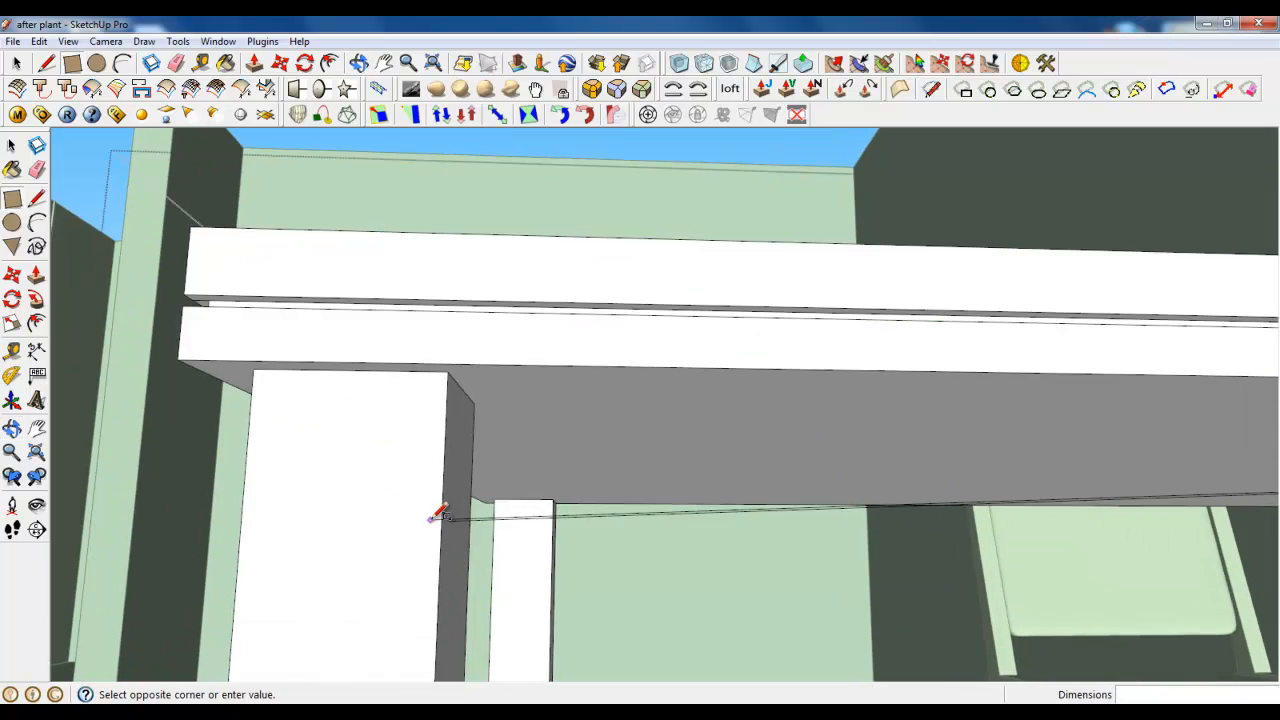
pyautogui.moveTo(437, 514); pyautogui.dragTo(557, 423, button='middle')
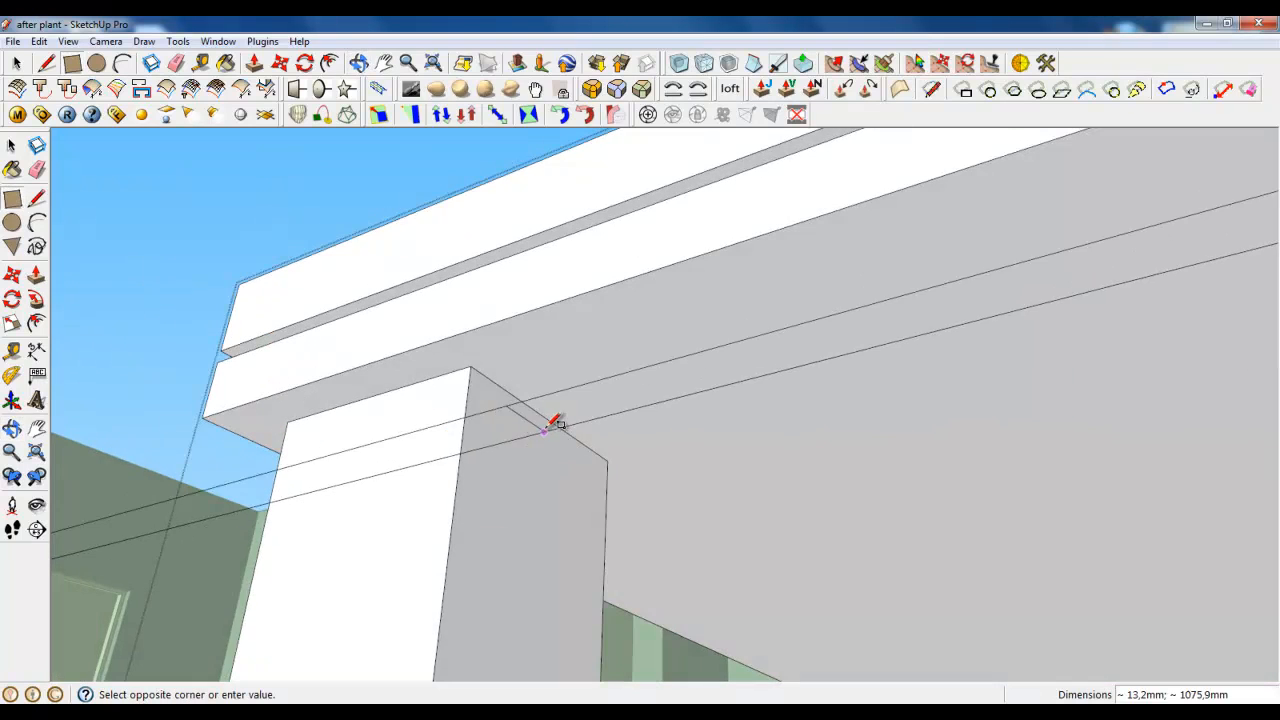
pyautogui.scroll(4, 560, 420)
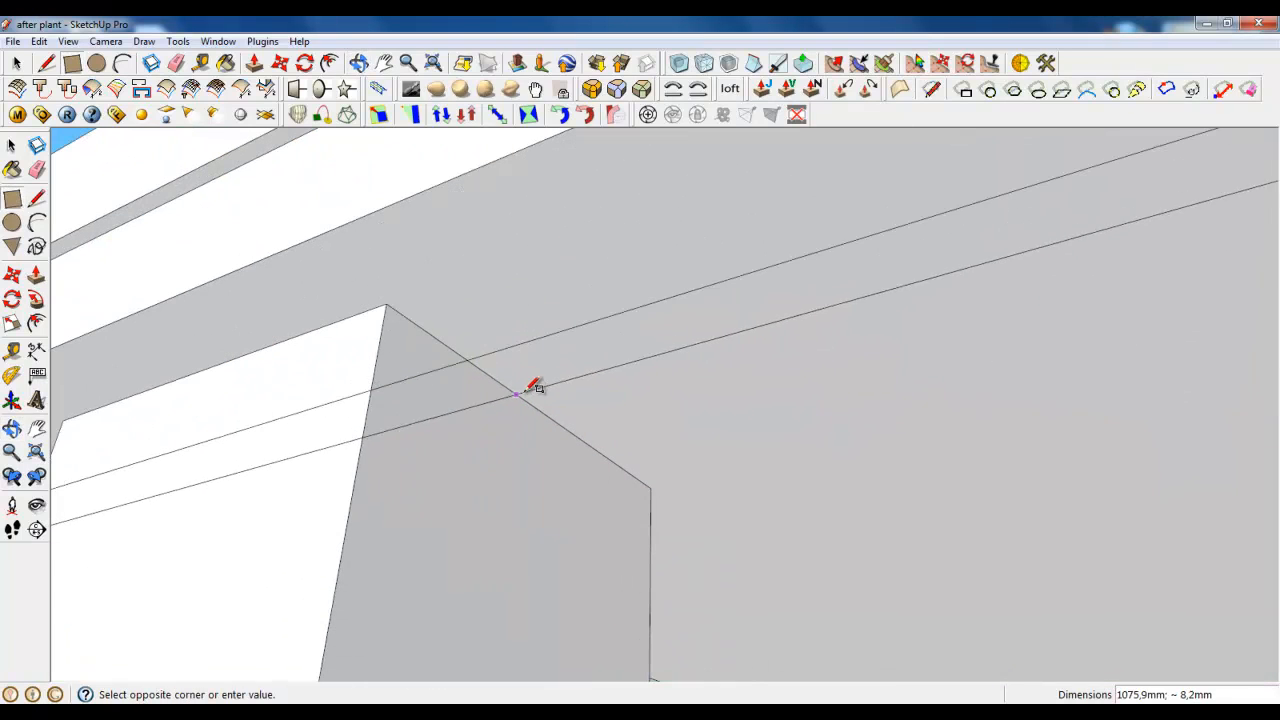
pyautogui.click(545, 412)
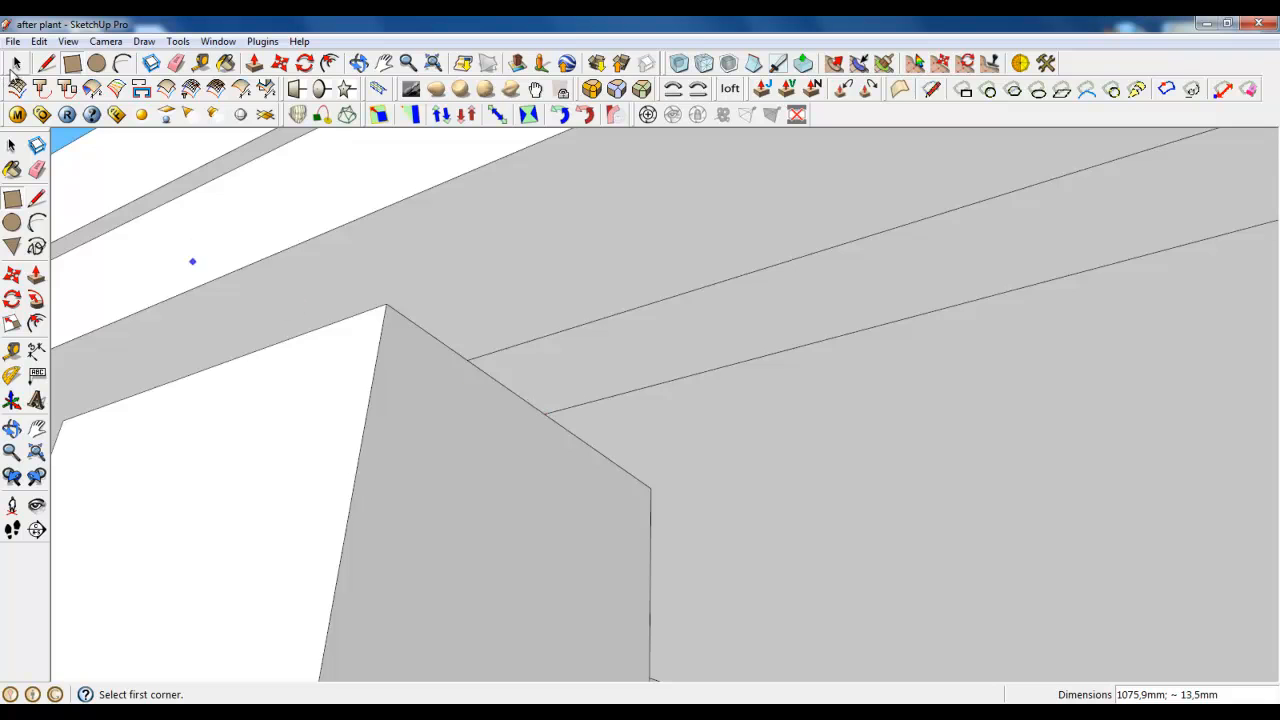
# Make the thin rectangle between the two legs into a group.
pyautogui.click(16, 63)
pyautogui.rightClick(618, 346)
pyautogui.click(686, 486)
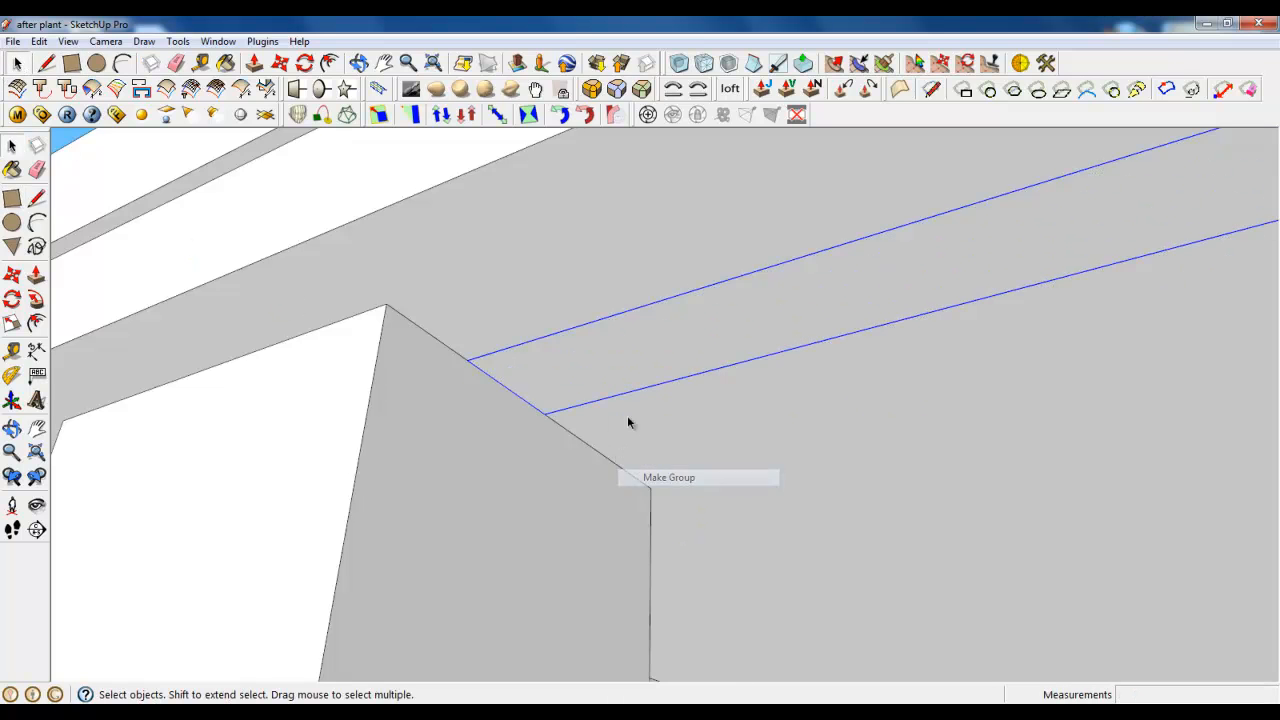
# Inside the new group, extrude the rail rectangle 50 mm downward and stop editing the group.
pyautogui.doubleClick(593, 360)
pyautogui.click(254, 63)
pyautogui.moveTo(518, 368); pyautogui.dragTo(530, 508)
pyautogui.moveTo(520, 508); pyautogui.dragTo(480, 611, button='middle')
pyautogui.scroll(-5, 441, 517)
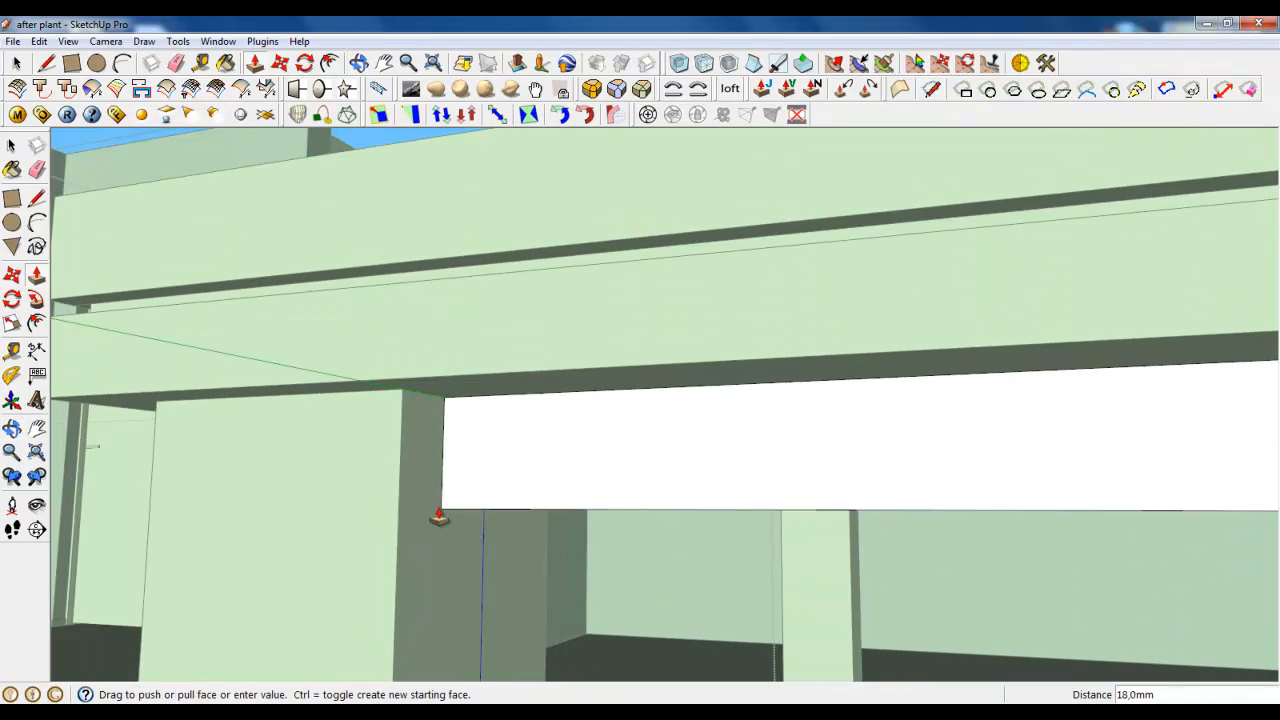
pyautogui.scroll(-4, 442, 500)
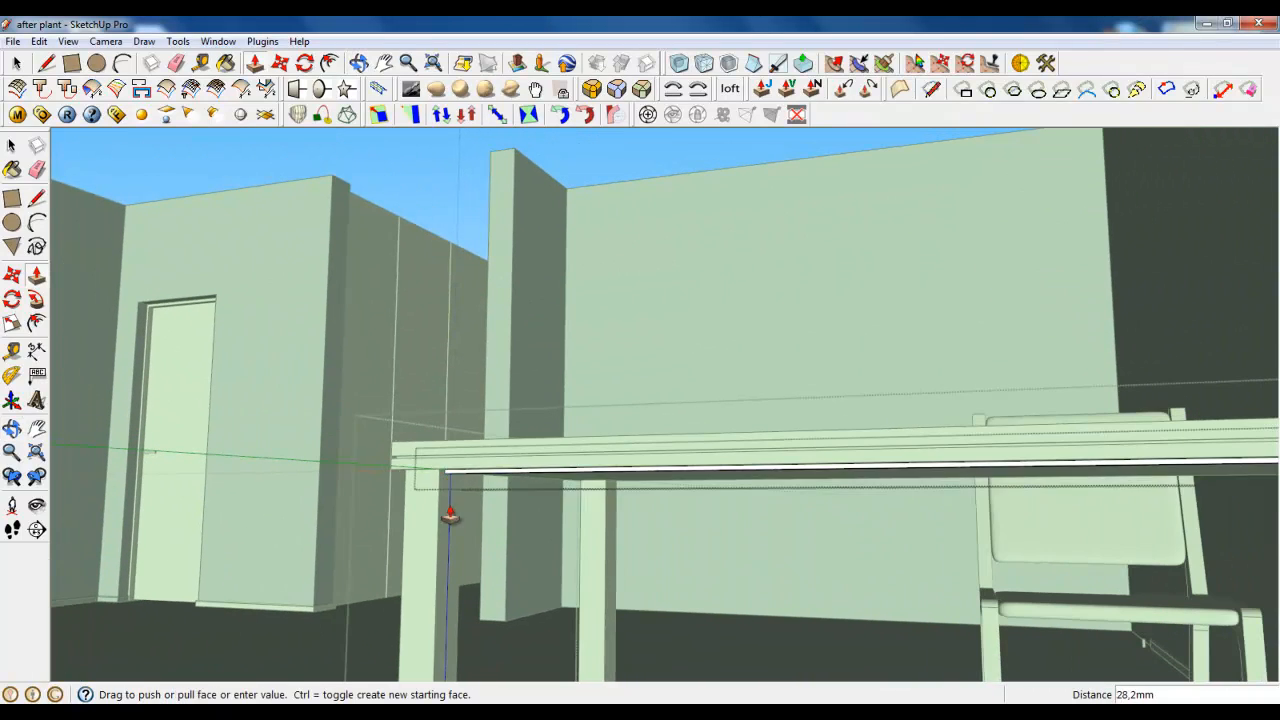
pyautogui.moveTo(446, 510); pyautogui.dragTo(453, 518)
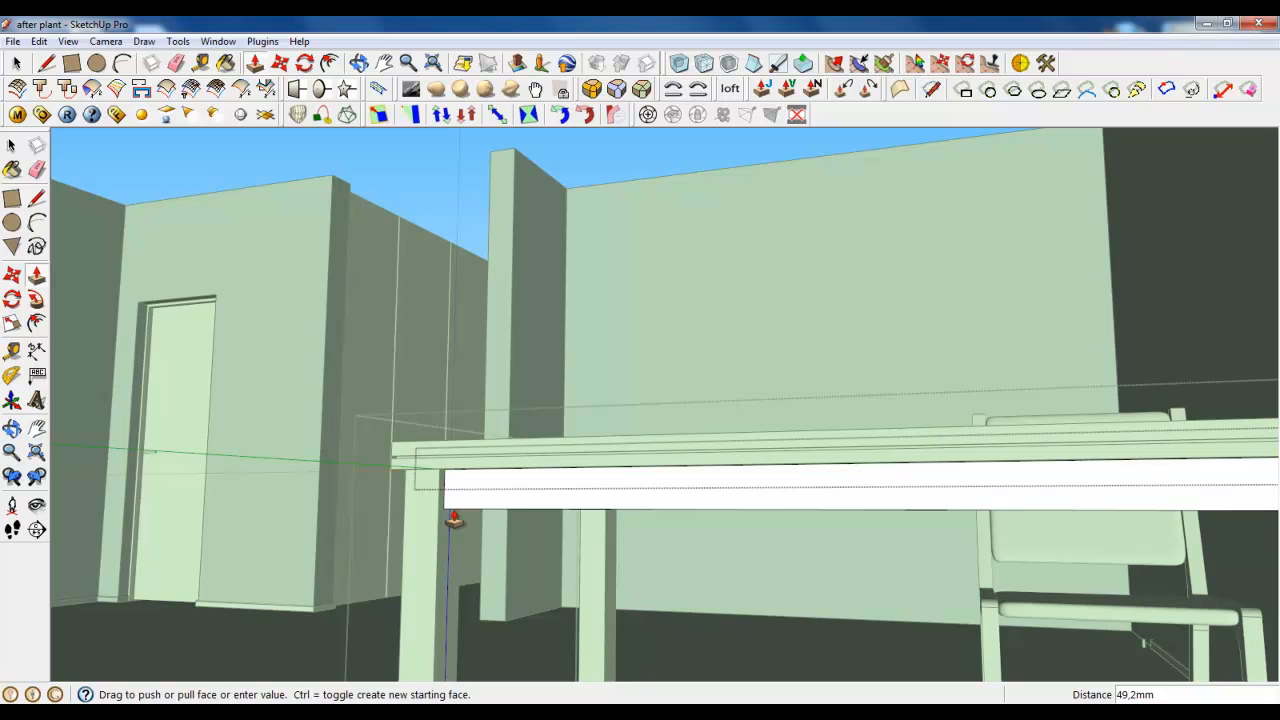
pyautogui.press('Return')
pyautogui.moveTo(446, 512); pyautogui.dragTo(359, 283, button='middle')
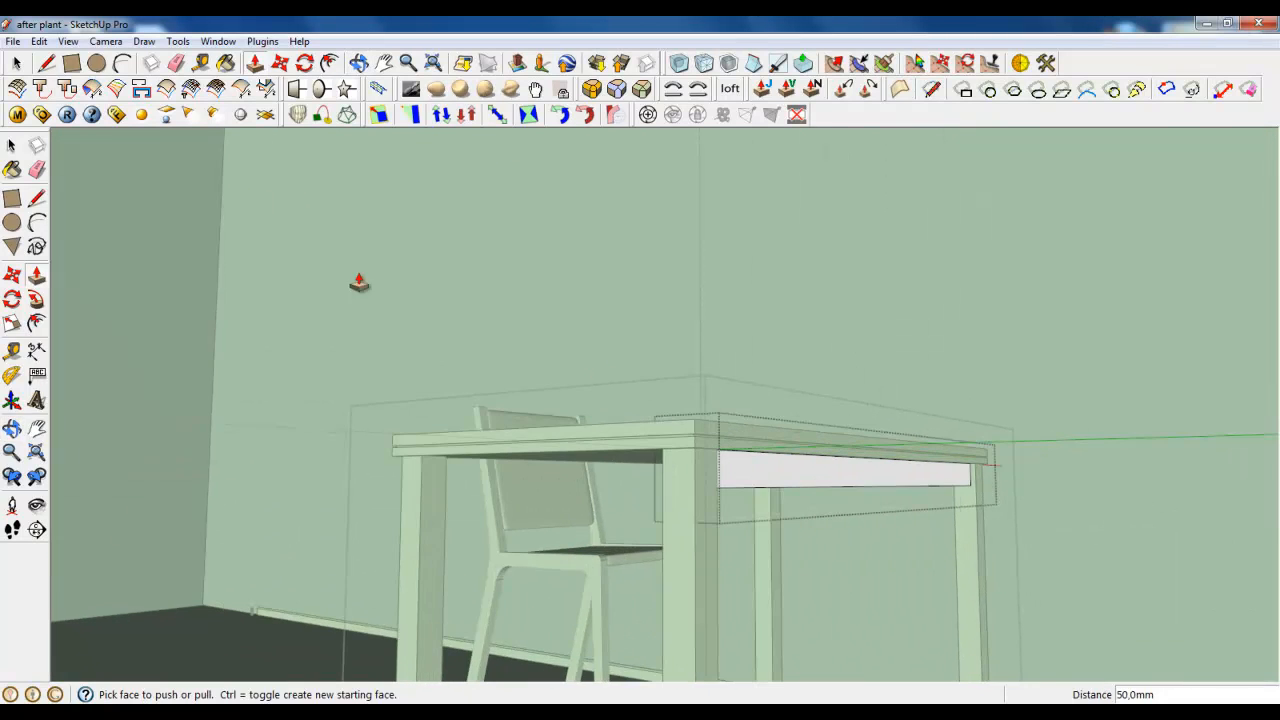
pyautogui.click(17, 63)
pyautogui.rightClick(794, 353)
pyautogui.click(845, 364)
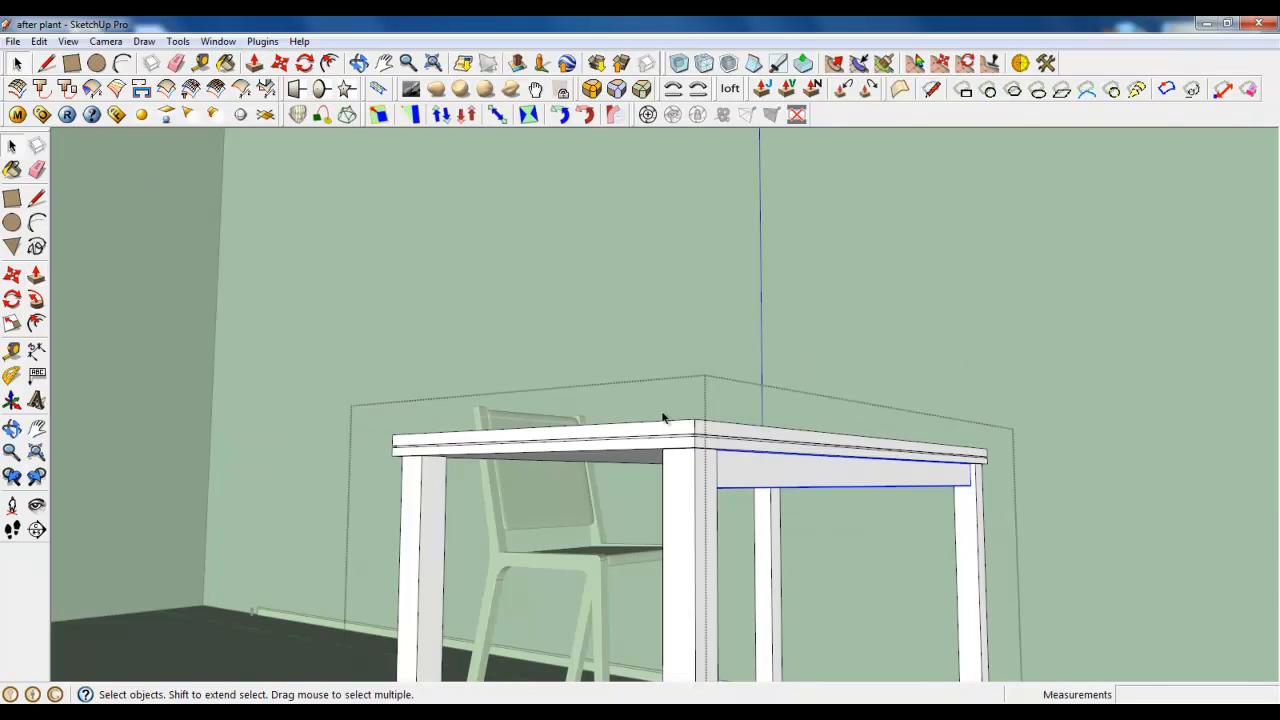
# Copy the long rail across the table along the red axis and fit the copy between the opposite pair of legs.
pyautogui.click(280, 63)
pyautogui.scroll(5, 683, 460)
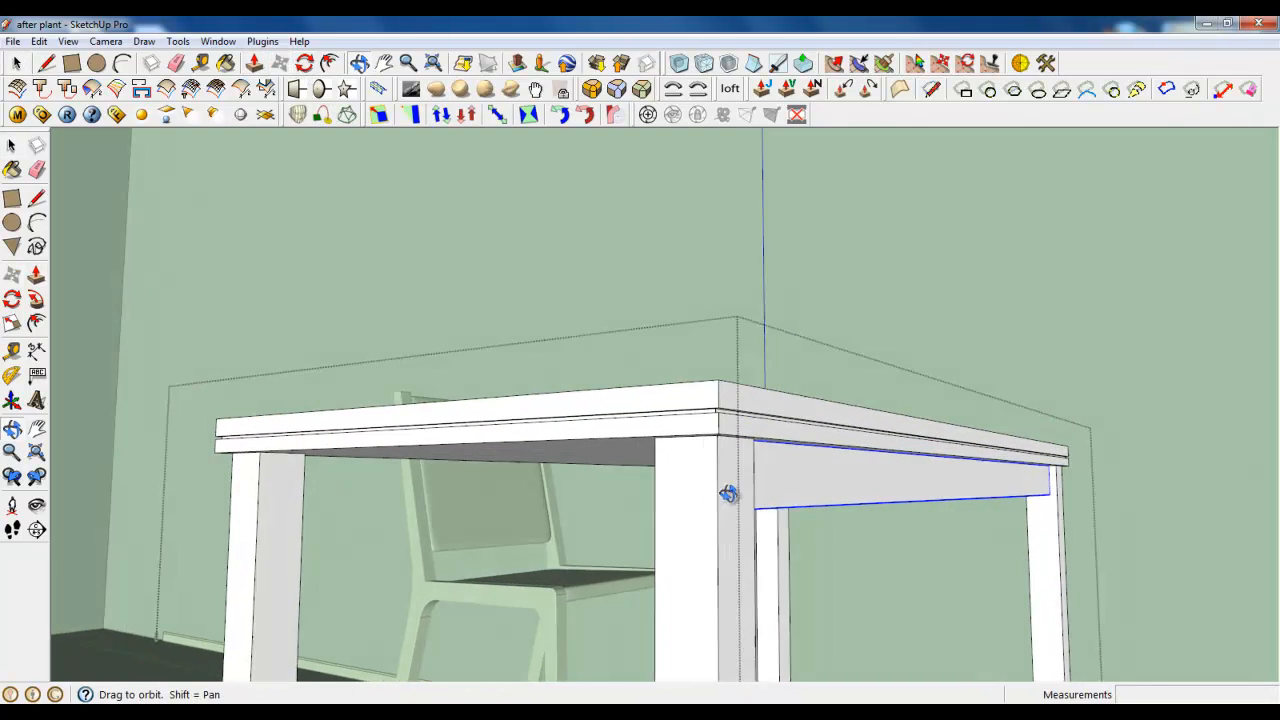
pyautogui.press('ctrl')
pyautogui.click(791, 477)
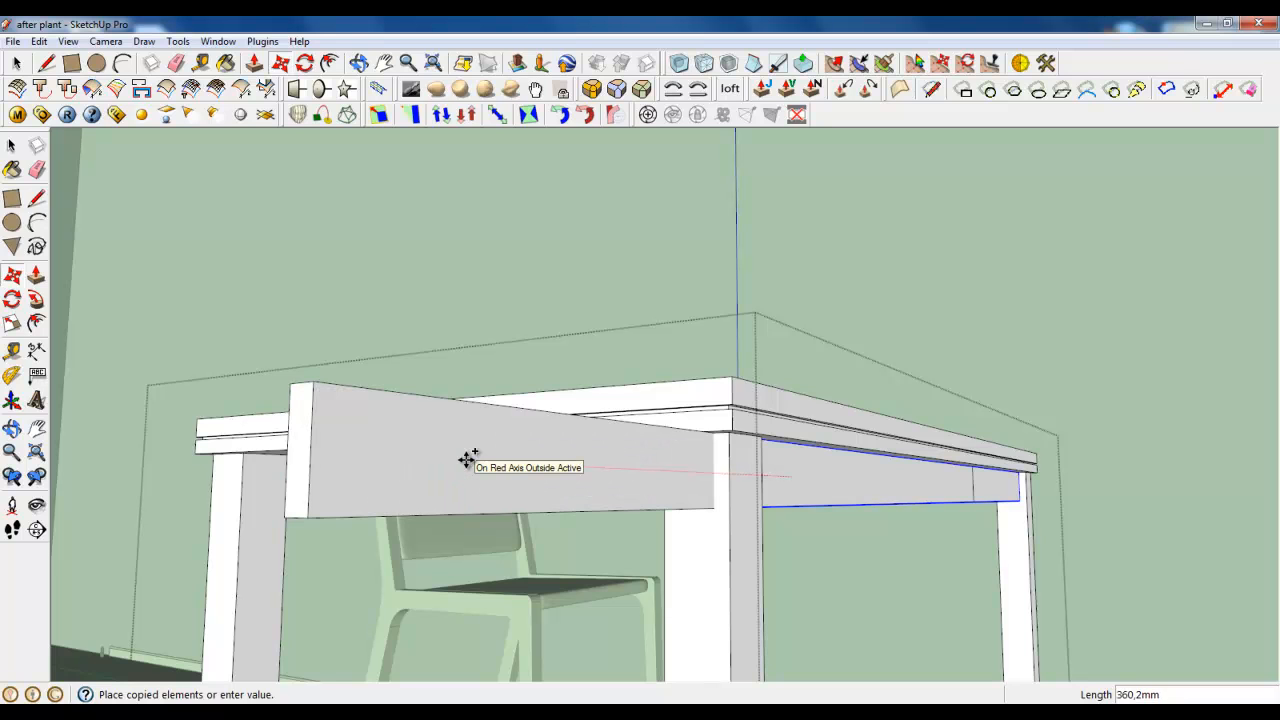
pyautogui.moveTo(417, 465); pyautogui.dragTo(690, 474, button='middle')
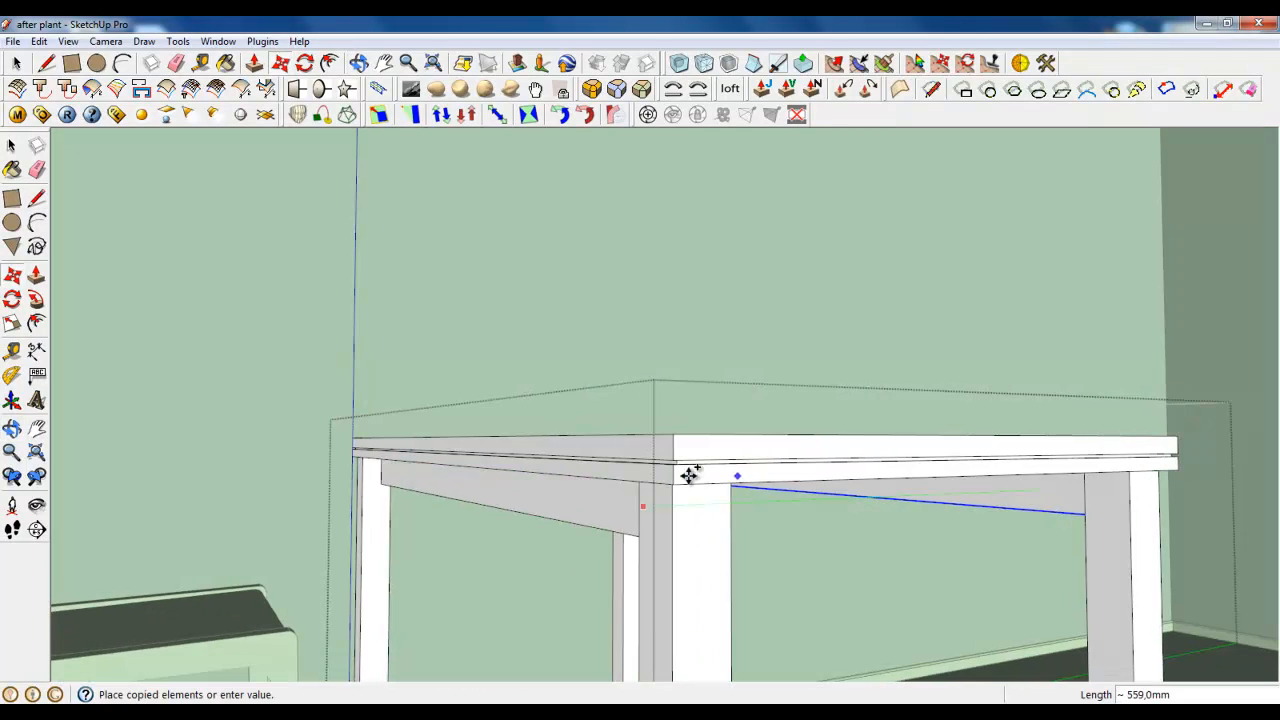
pyautogui.click(640, 471)
pyautogui.scroll(5, 600, 495)
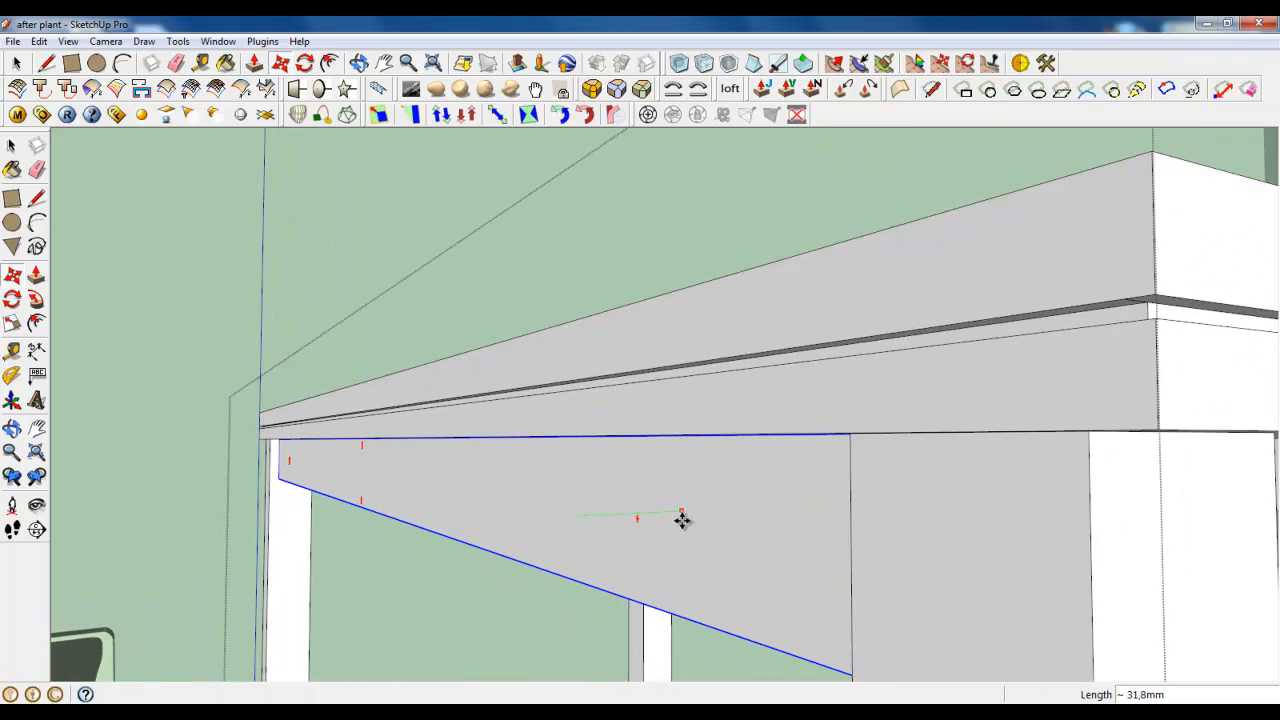
pyautogui.scroll(-6, 494, 443)
pyautogui.moveTo(436, 470); pyautogui.dragTo(617, 537, button='middle')
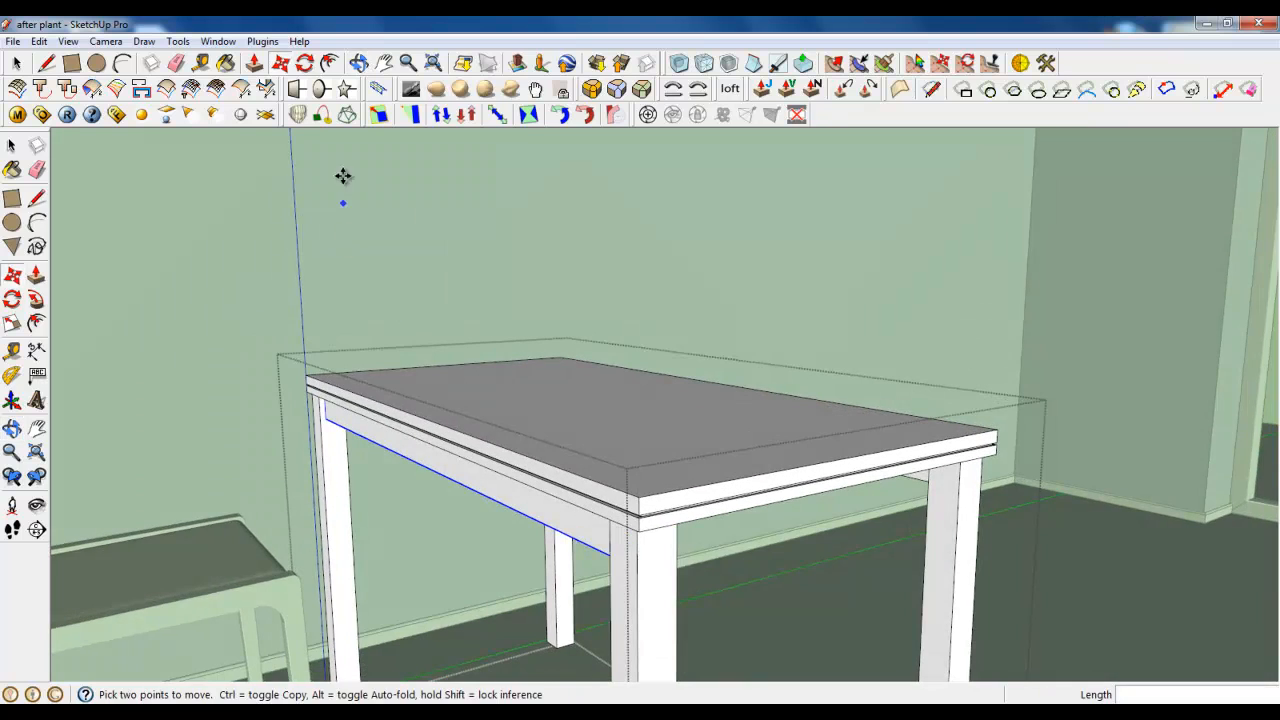
# Rotate a copy of the long rail by 90° about the tabletop's corner so it runs along the short end.
pyautogui.click(305, 63)
pyautogui.click(630, 480)
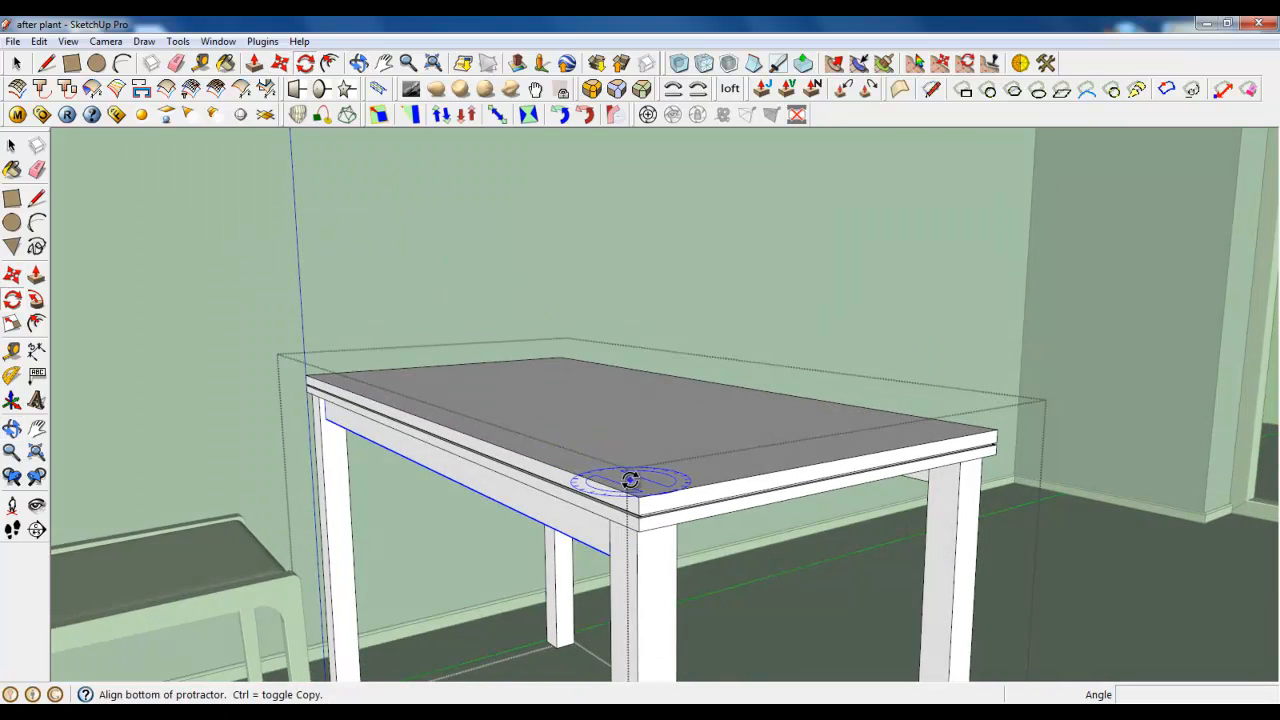
pyautogui.click(523, 438)
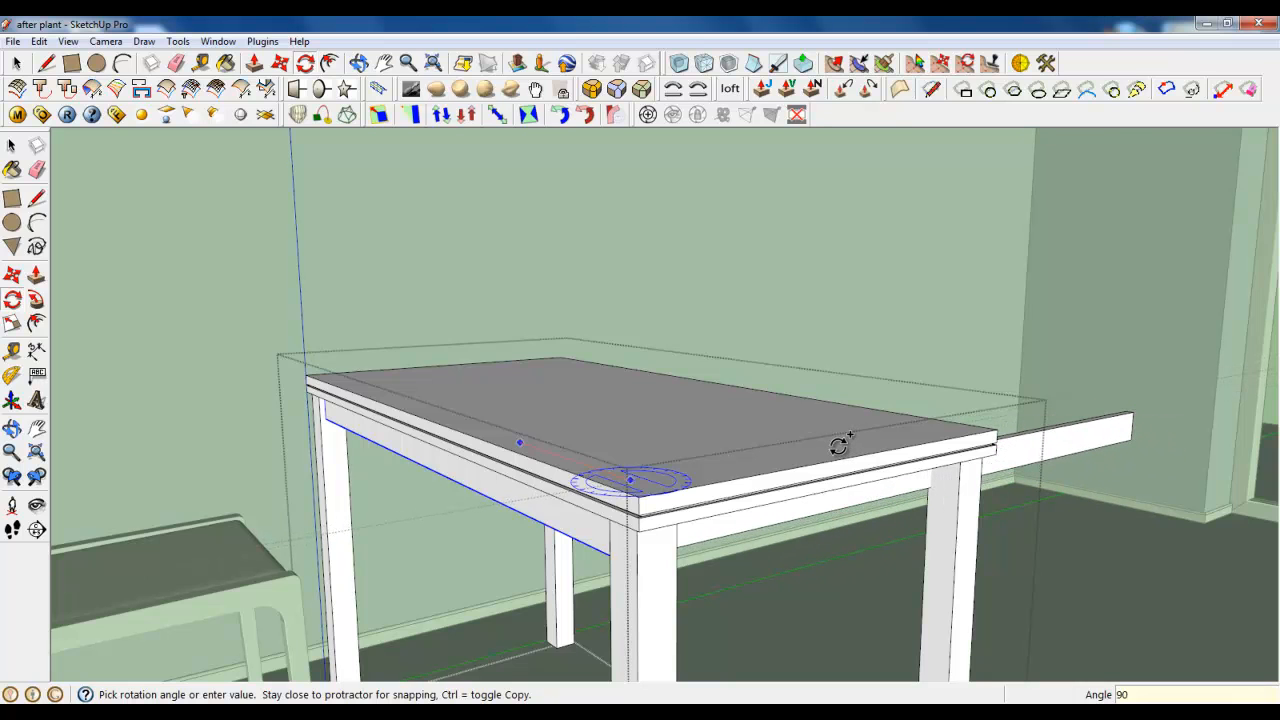
pyautogui.click(838, 446)
# Move the rotated rail under the tabletop's short end so its end meets the corner leg.
pyautogui.moveTo(838, 446); pyautogui.dragTo(331, 471, button='middle')
pyautogui.scroll(3, 331, 471)
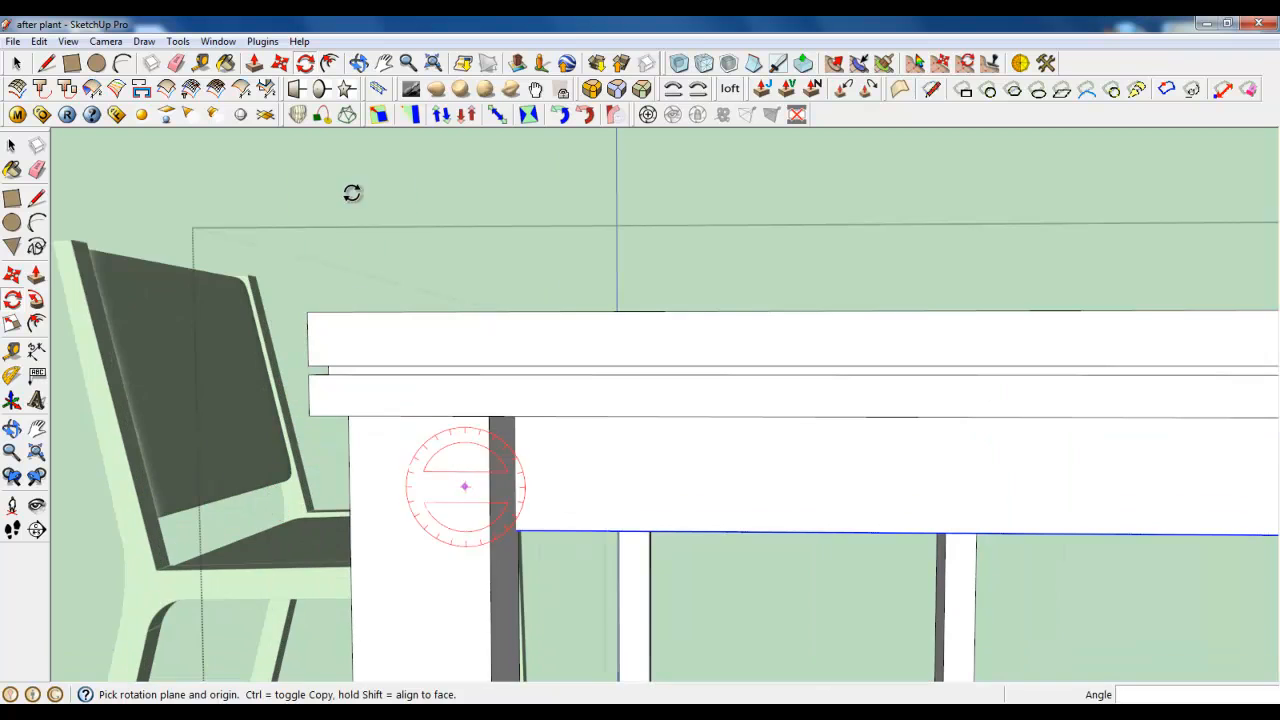
pyautogui.click(284, 63)
pyautogui.click(628, 477)
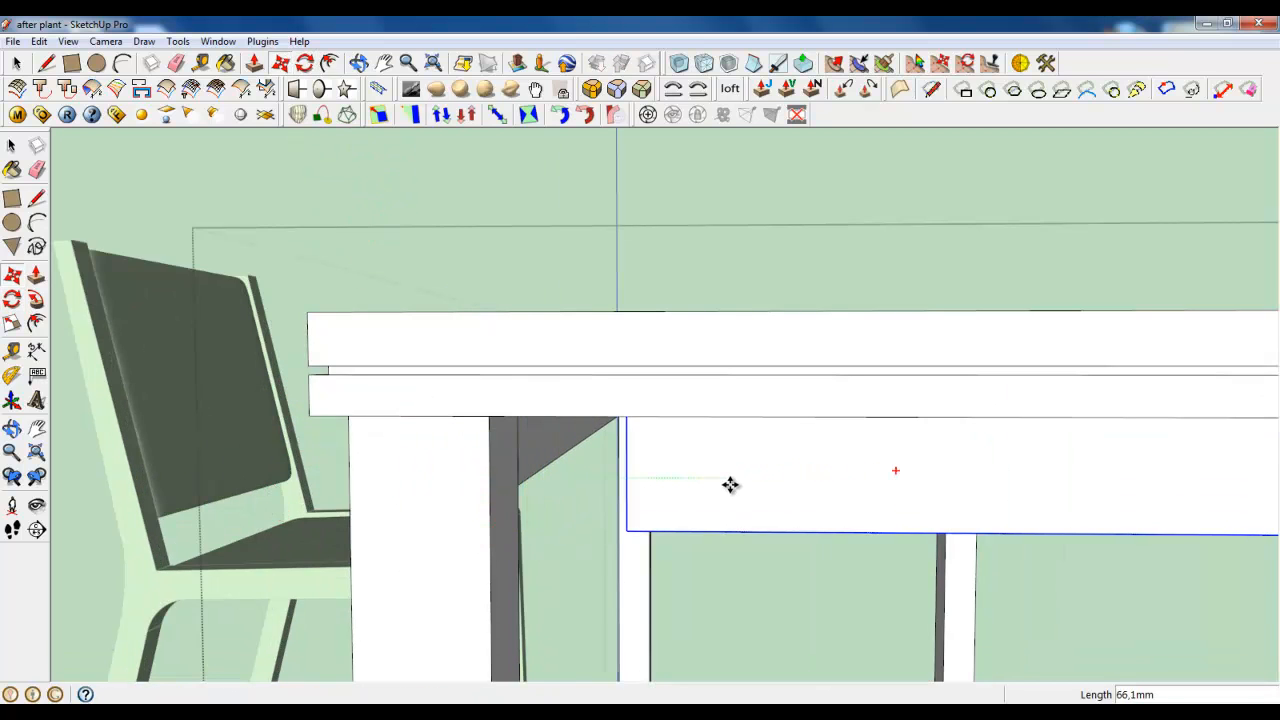
pyautogui.scroll(3, 664, 483)
pyautogui.moveTo(661, 483); pyautogui.dragTo(831, 486, button='middle')
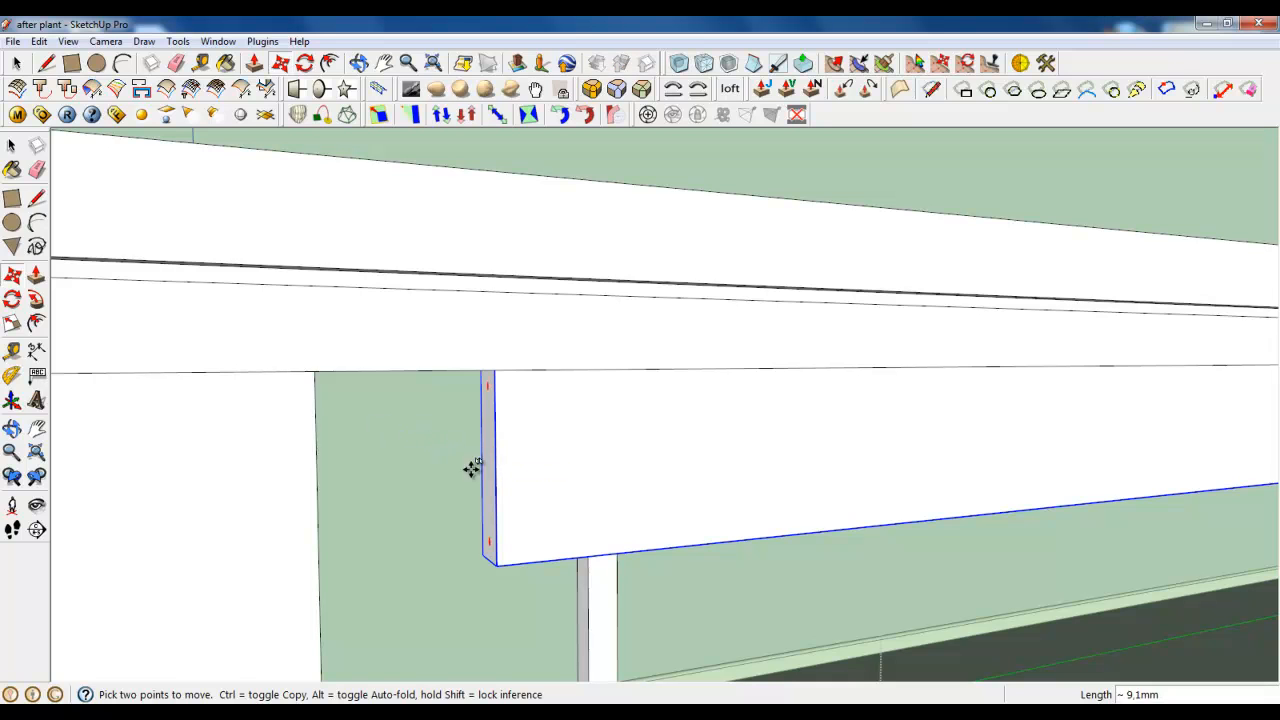
pyautogui.moveTo(386, 486); pyautogui.dragTo(207, 516, button='middle')
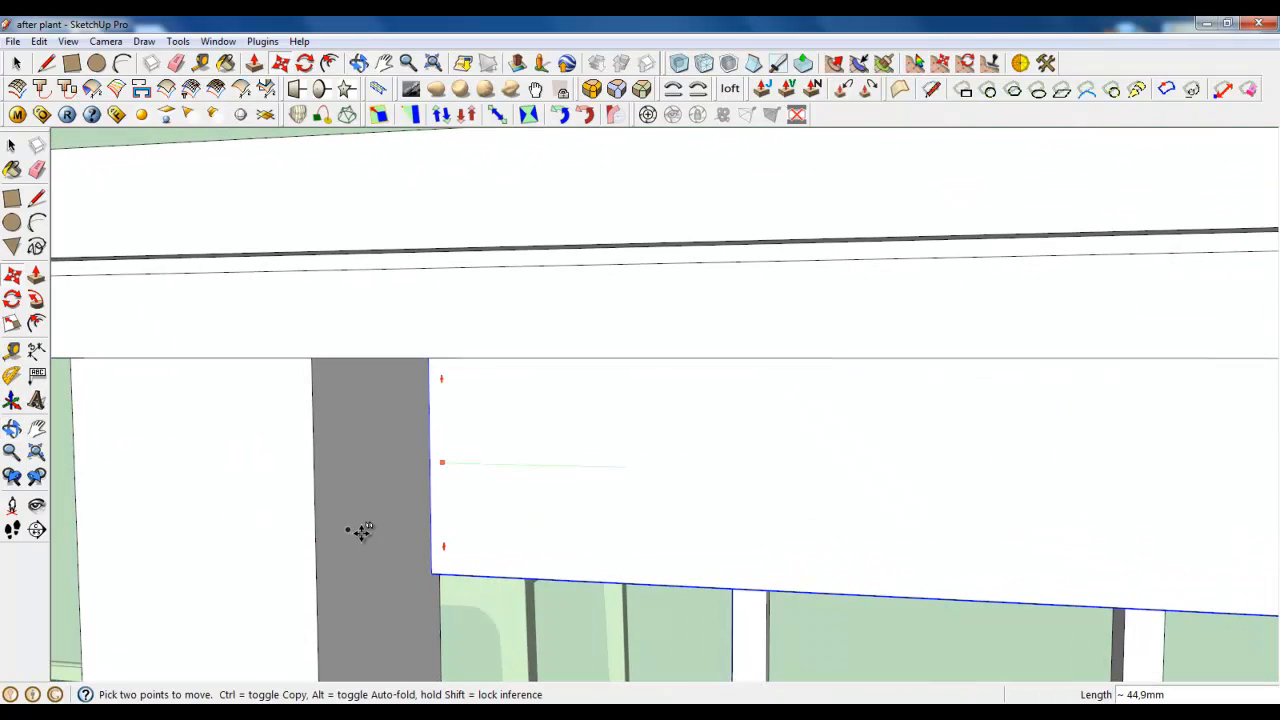
pyautogui.moveTo(575, 521); pyautogui.dragTo(513, 553)
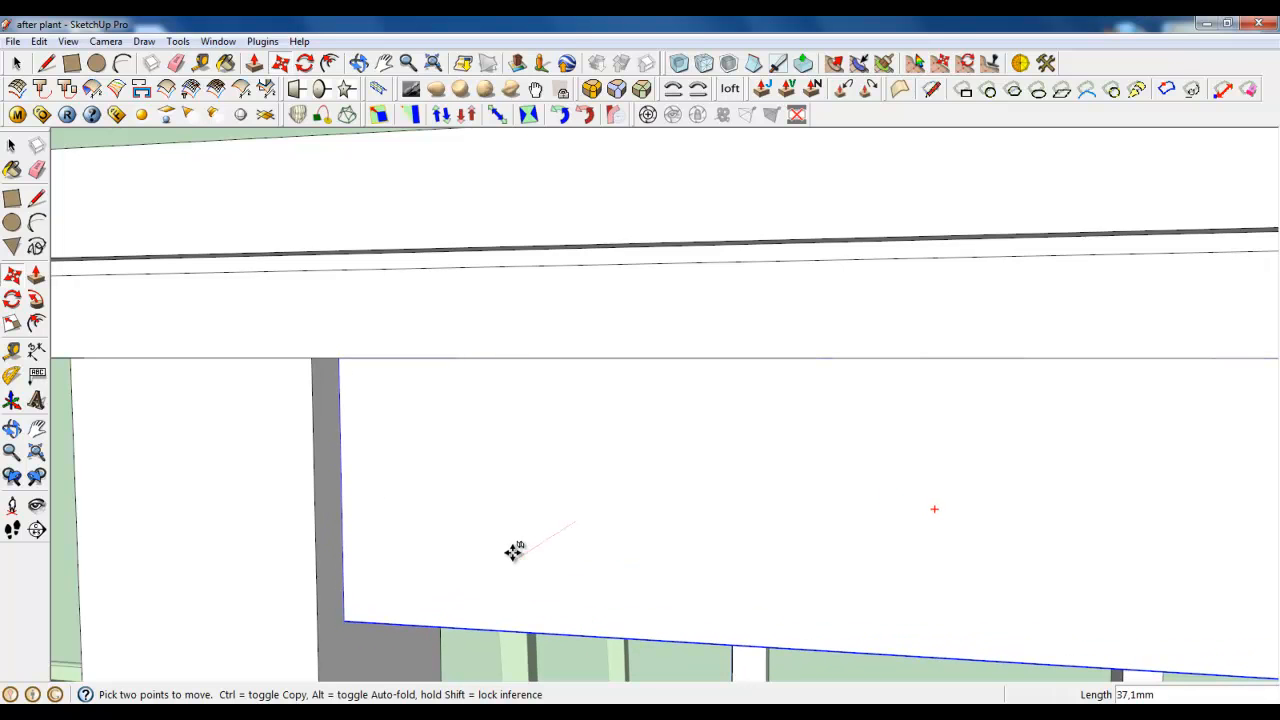
pyautogui.scroll(-6, 369, 406)
pyautogui.moveTo(303, 414); pyautogui.dragTo(352, 428, button='middle')
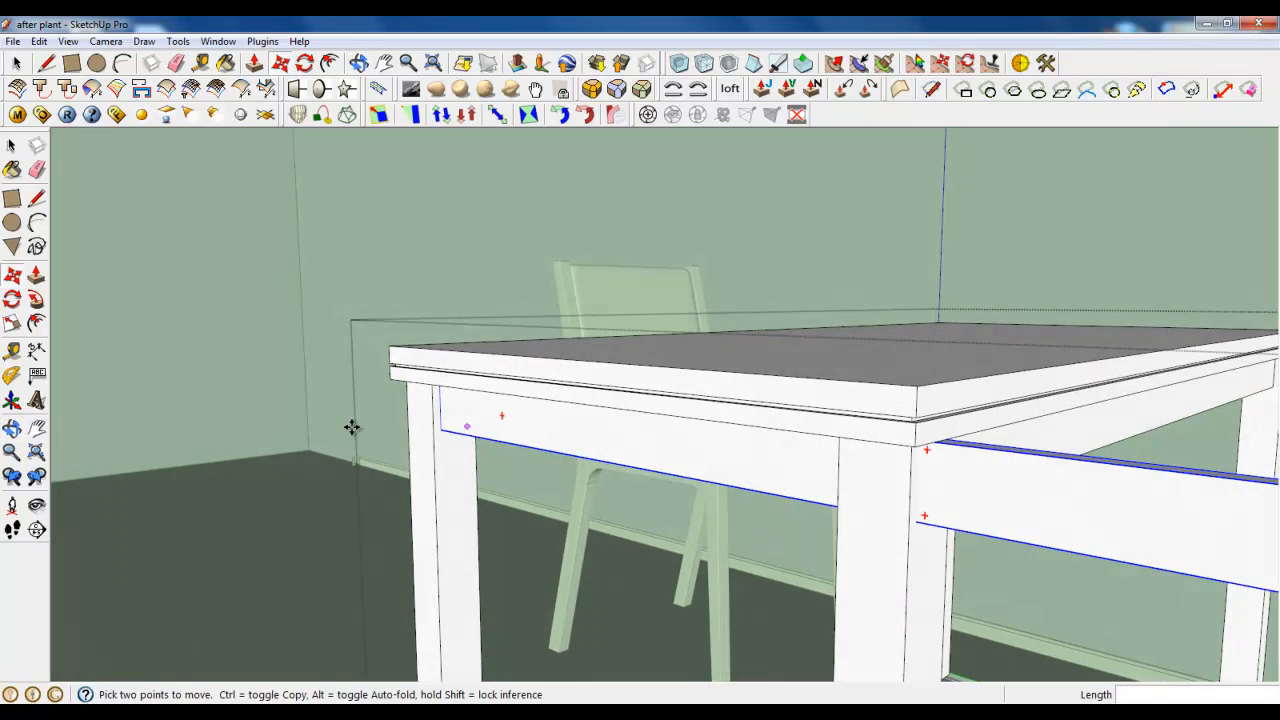
# Scale the rotated rail's length down to about 0.45 so it ends at the second leg of the short side.
pyautogui.click(12, 374)
pyautogui.scroll(-5, 100, 368)
pyautogui.scroll(5, 448, 424)
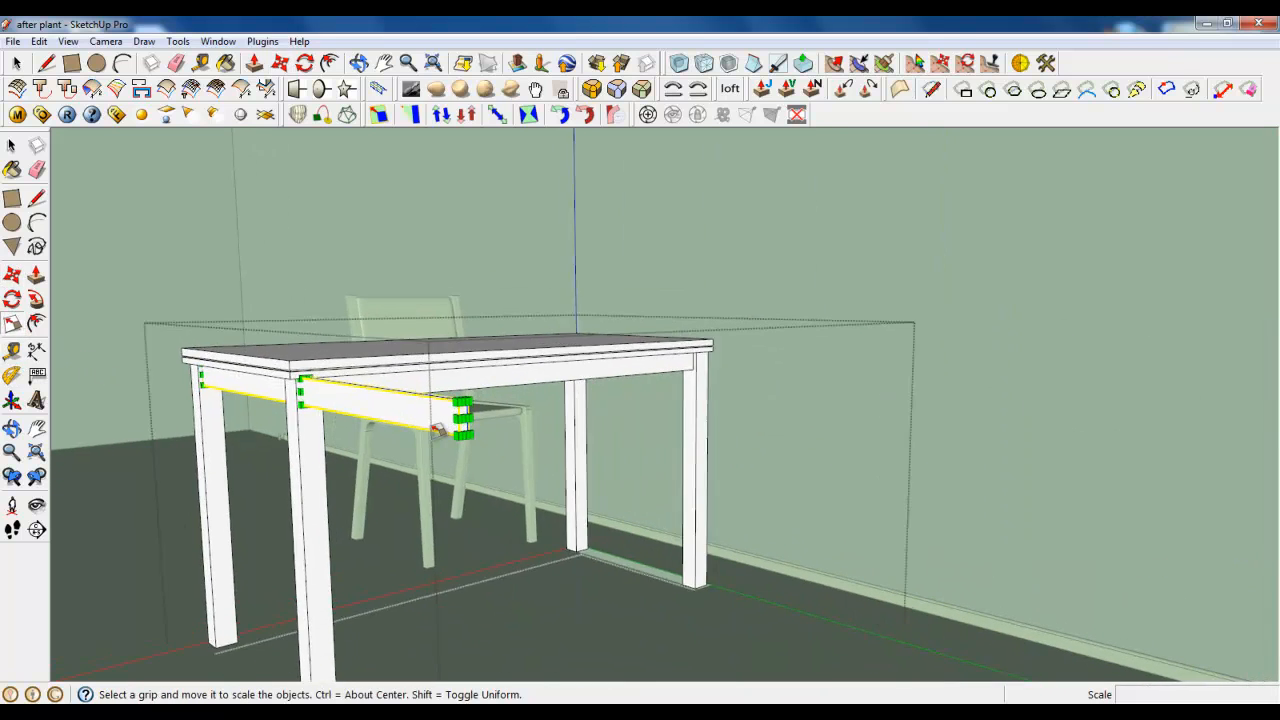
pyautogui.scroll(2, 448, 424)
pyautogui.moveTo(556, 405); pyautogui.dragTo(114, 349)
pyautogui.moveTo(114, 349); pyautogui.dragTo(386, 425, button='middle')
pyautogui.moveTo(679, 431); pyautogui.dragTo(632, 547, button='middle')
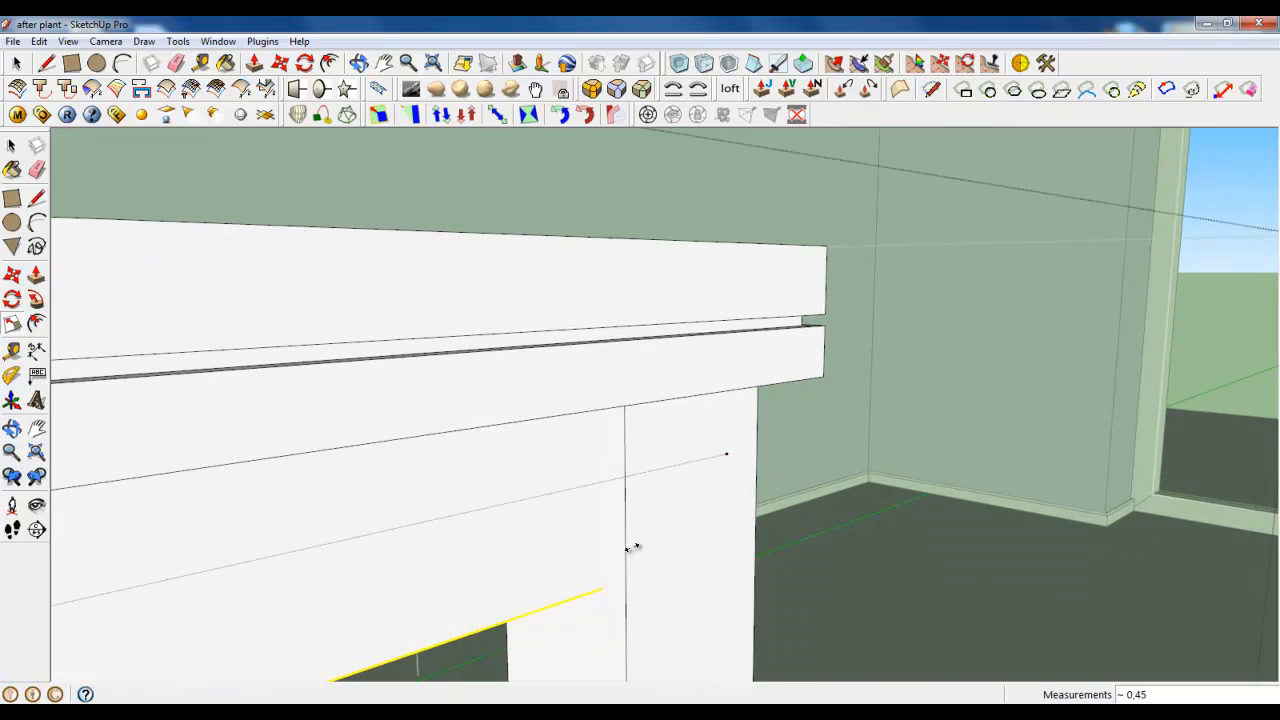
pyautogui.scroll(-3, 574, 619)
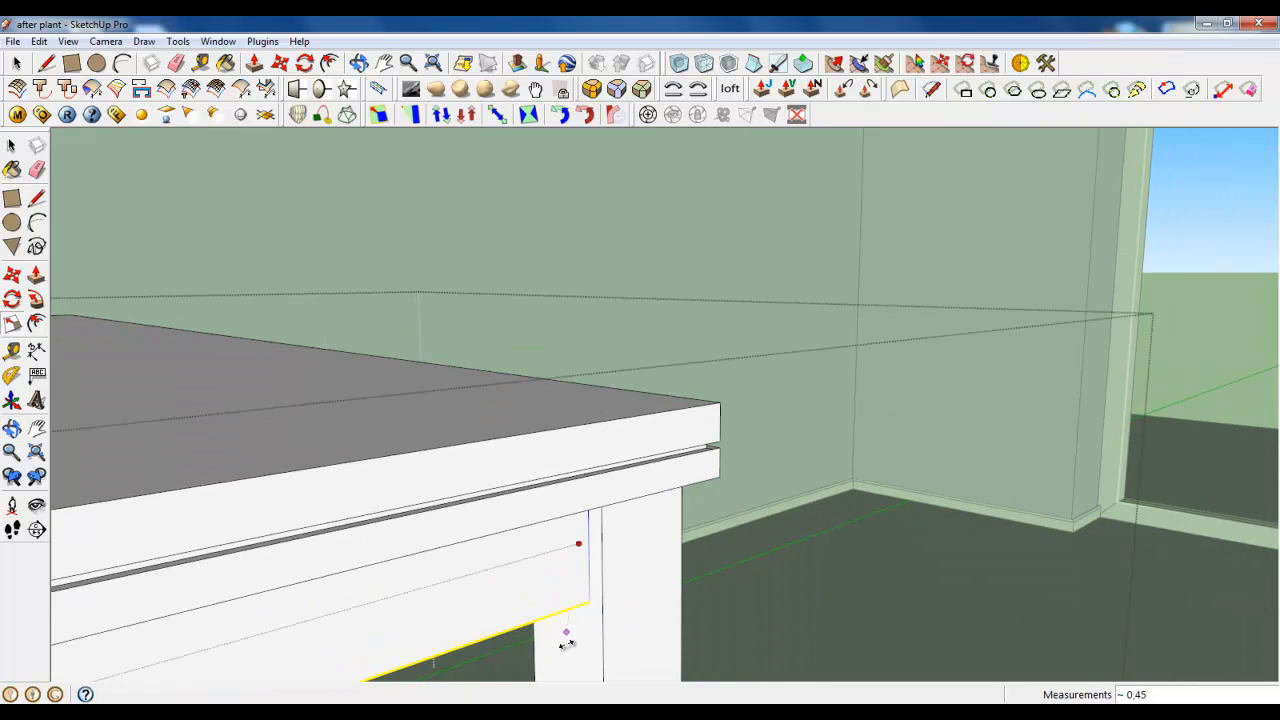
pyautogui.click(602, 520)
pyautogui.scroll(-4, 617, 480)
pyautogui.moveTo(617, 483); pyautogui.dragTo(420, 435, button='middle')
pyautogui.scroll(-4, 603, 446)
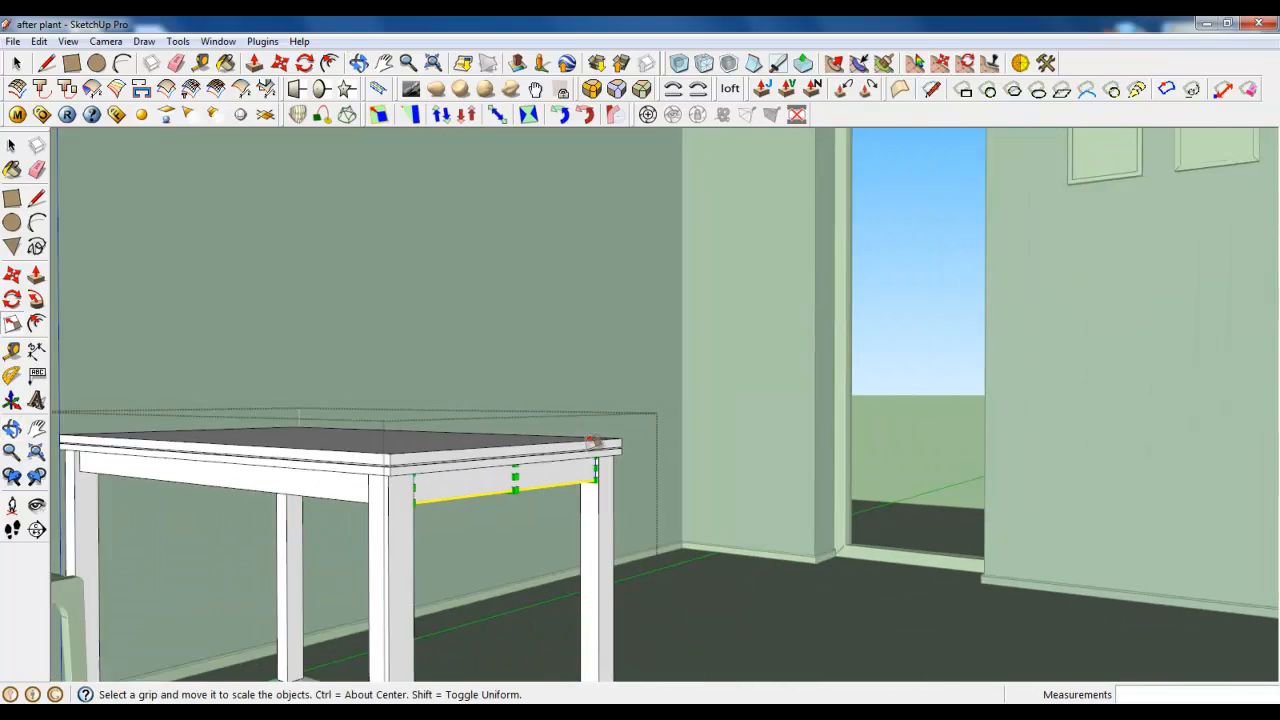
pyautogui.scroll(1, 367, 475)
pyautogui.scroll(2, 367, 475)
pyautogui.click(281, 63)
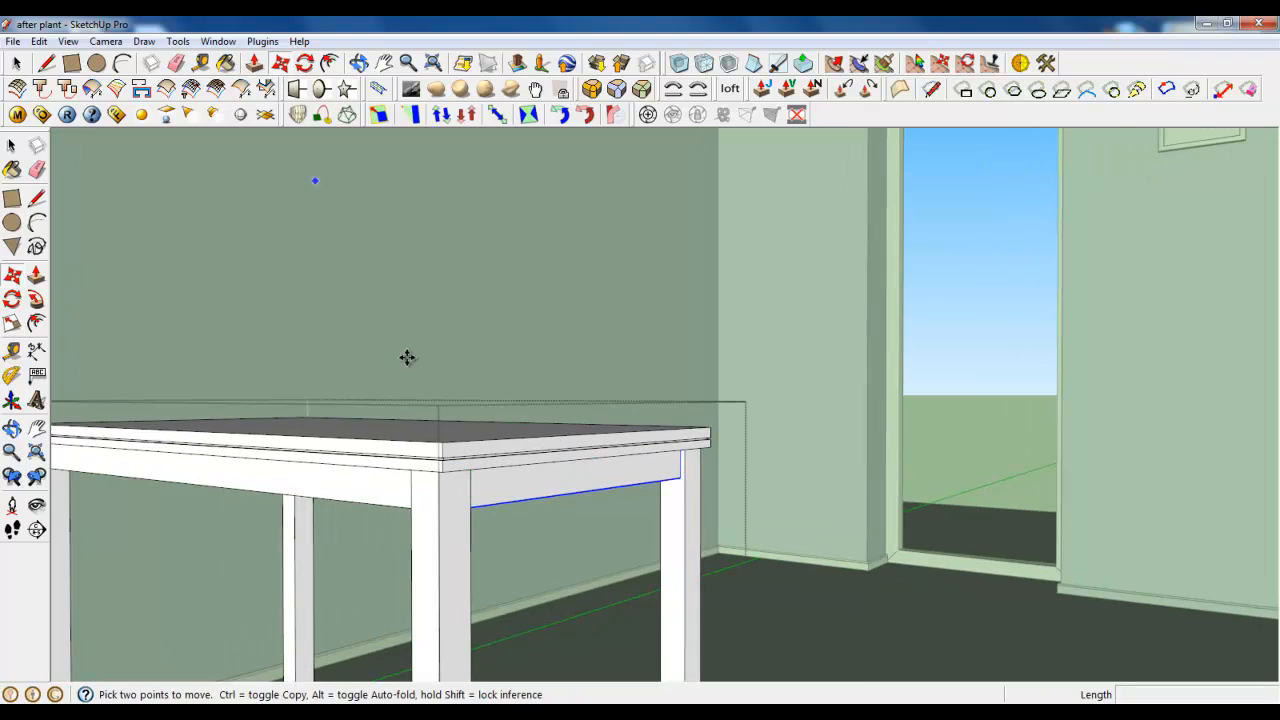
pyautogui.click(494, 486)
pyautogui.press('space')
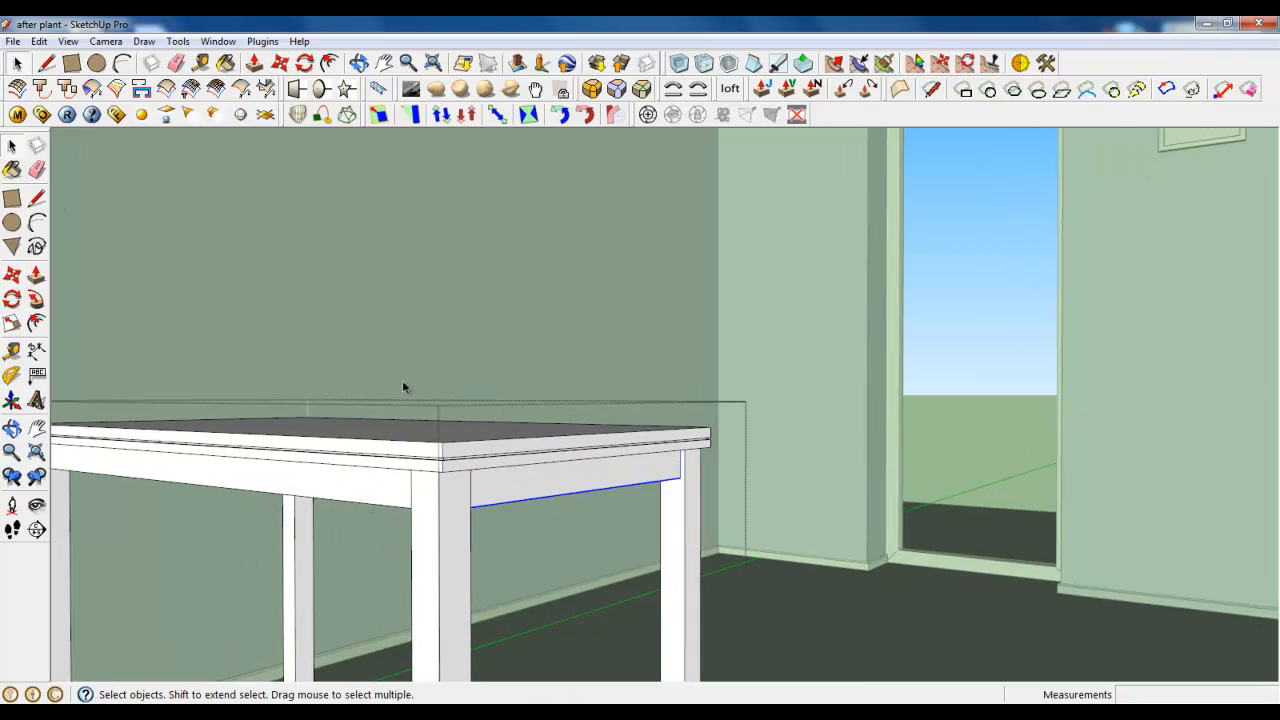
# Copy the short rail along the table to the opposite short end, between its two legs.
pyautogui.click(281, 63)
pyautogui.click(508, 474)
pyautogui.press('ctrl')
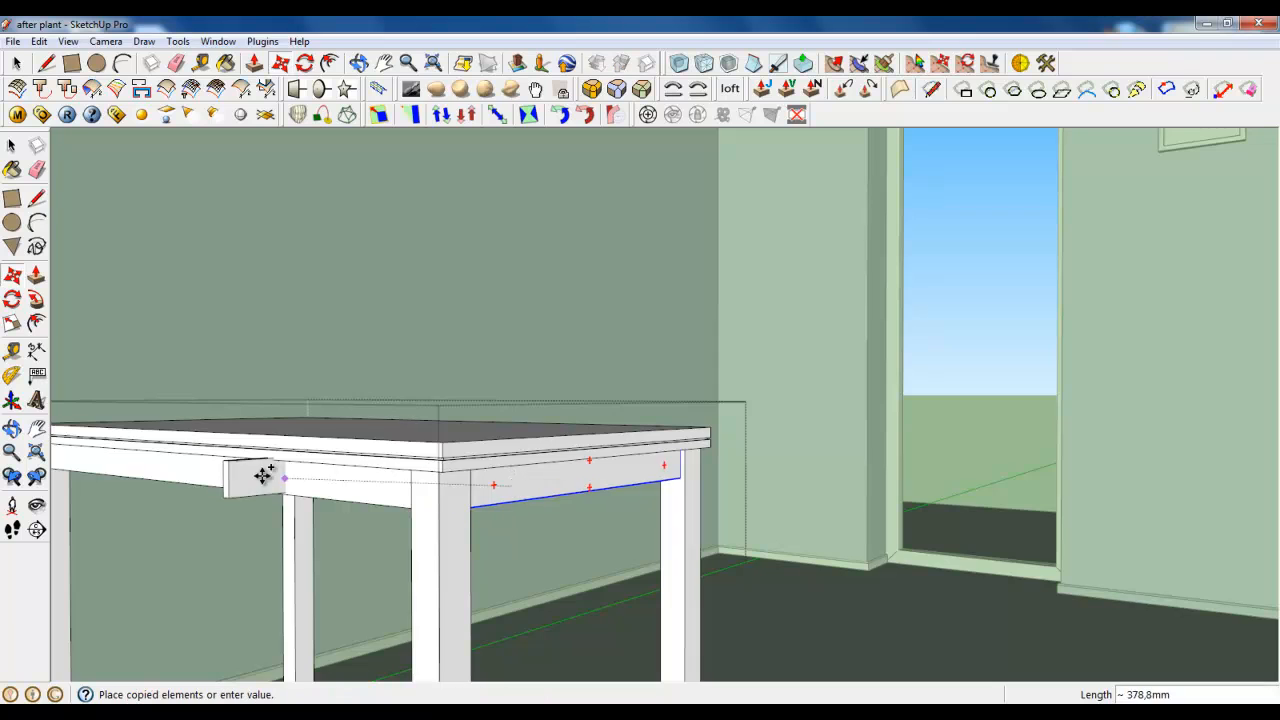
pyautogui.scroll(2, 215, 455)
pyautogui.scroll(4, 294, 551)
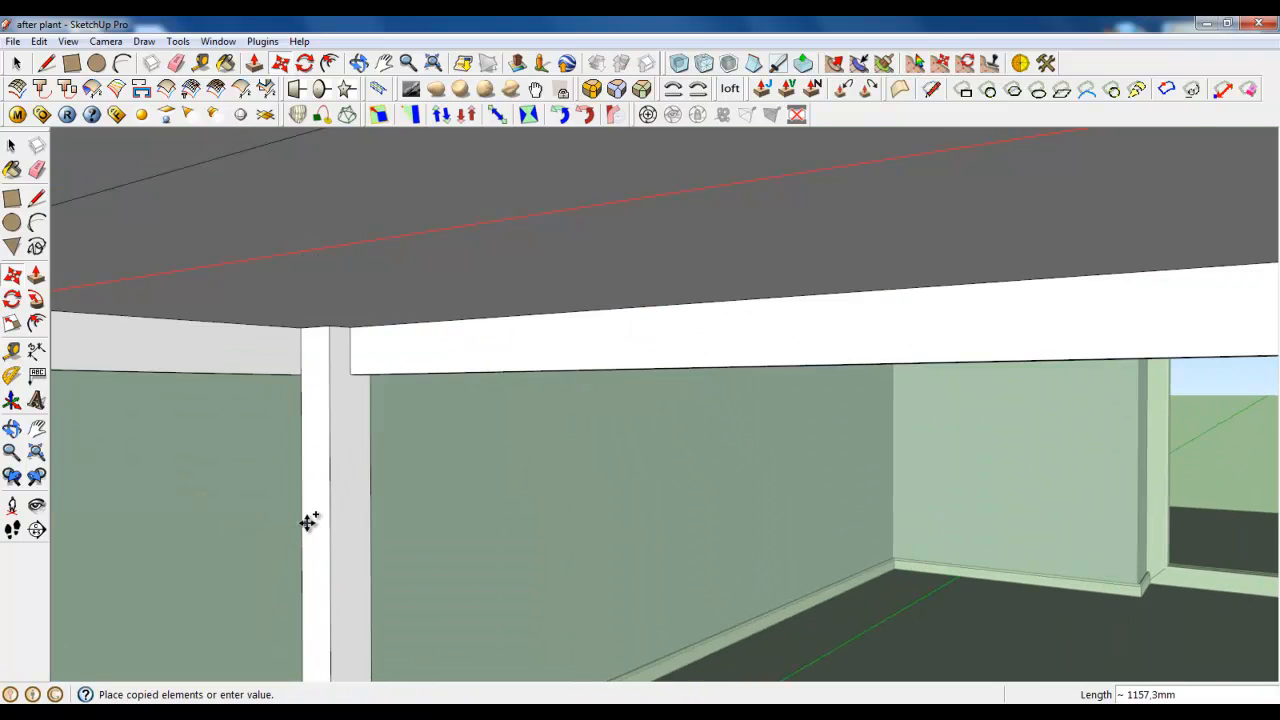
pyautogui.click(325, 370)
pyautogui.scroll(-6, 360, 360)
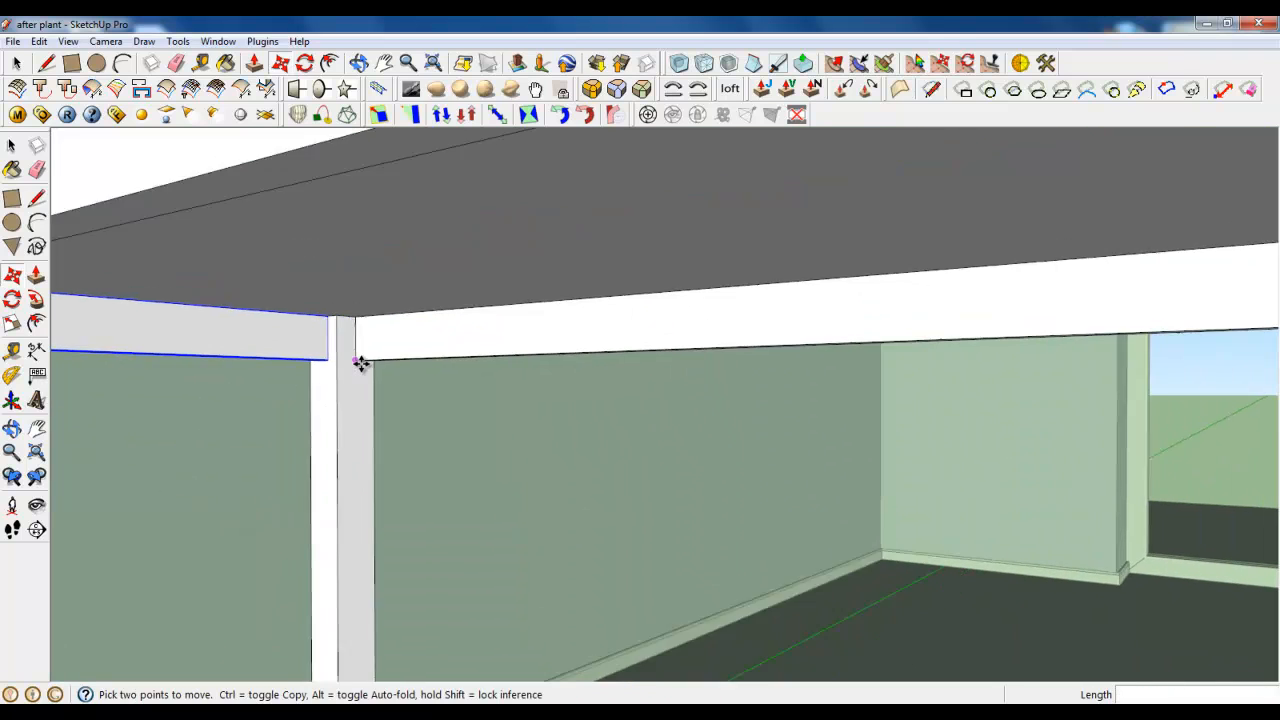
# Open the front corner leg component and push/pull its outer face on the table's short end by about 4.3 mm.
pyautogui.moveTo(471, 343); pyautogui.dragTo(515, 357, button='middle')
pyautogui.scroll(-3, 515, 350)
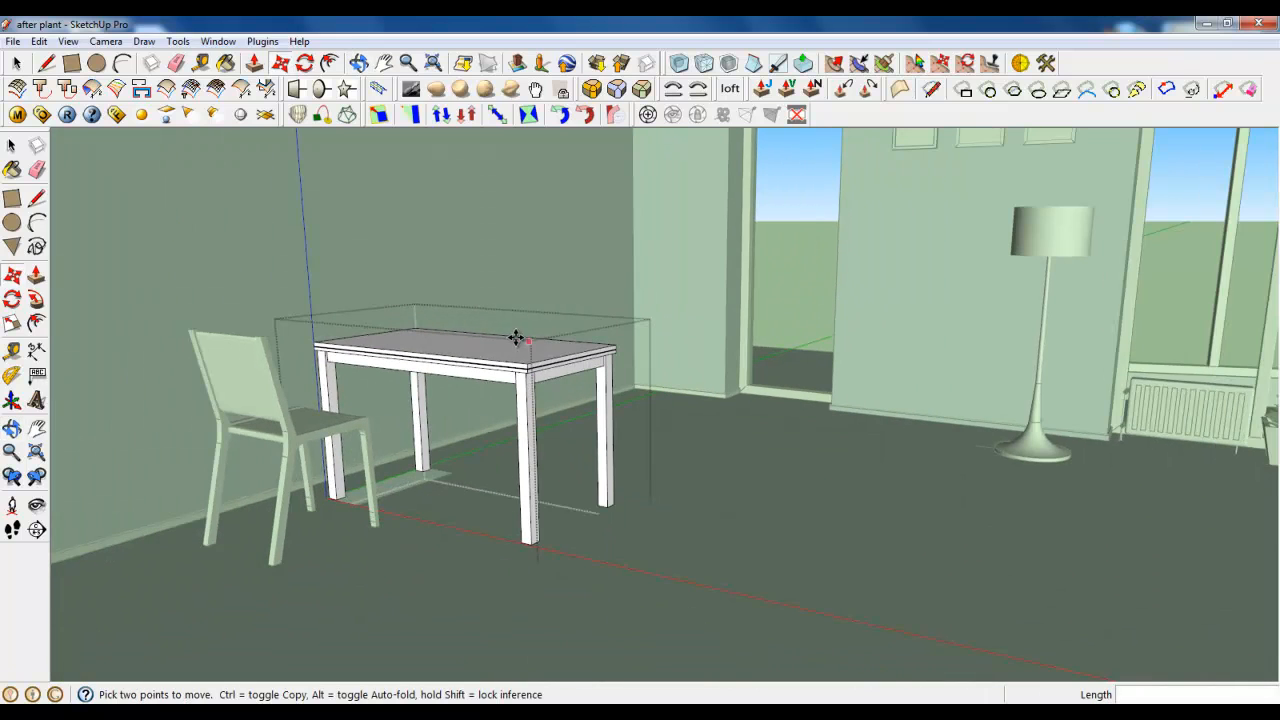
pyautogui.click(17, 66)
pyautogui.scroll(5, 487, 364)
pyautogui.moveTo(488, 366); pyautogui.dragTo(506, 408, button='middle')
pyautogui.scroll(1, 506, 408)
pyautogui.scroll(-3, 505, 410)
pyautogui.doubleClick(523, 357)
pyautogui.scroll(4, 527, 362)
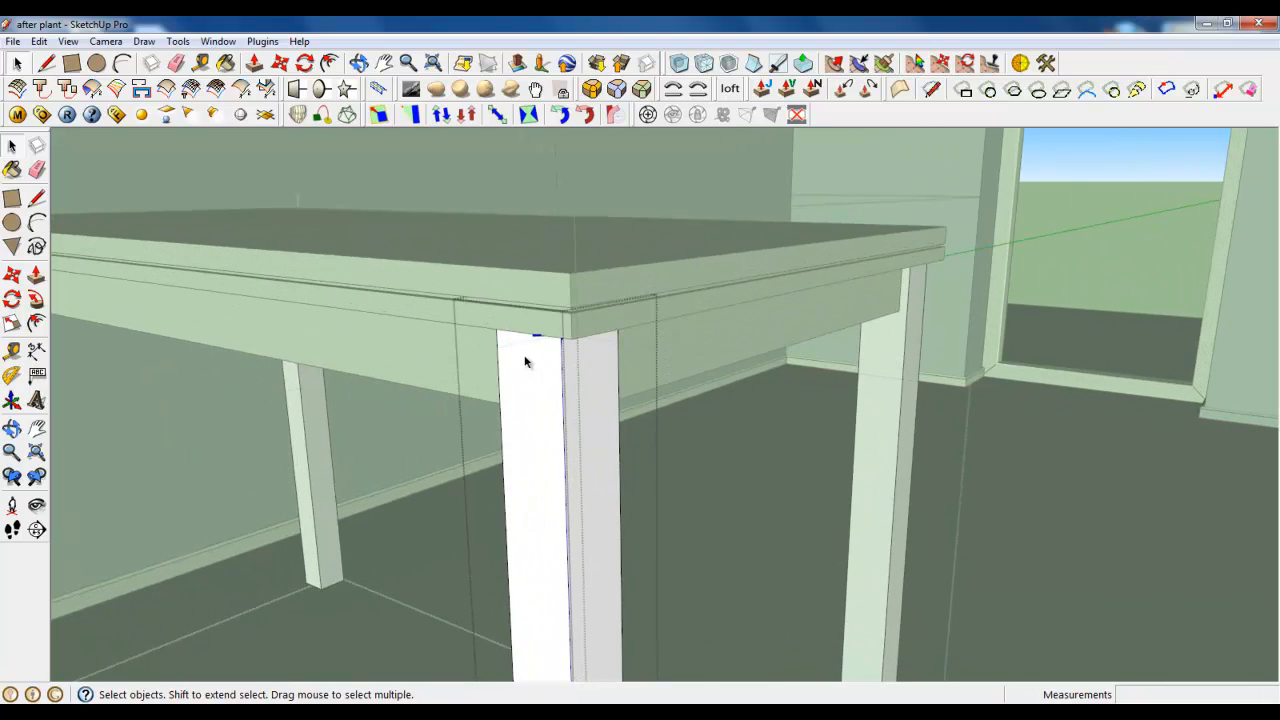
pyautogui.click(254, 62)
pyautogui.scroll(1, 586, 371)
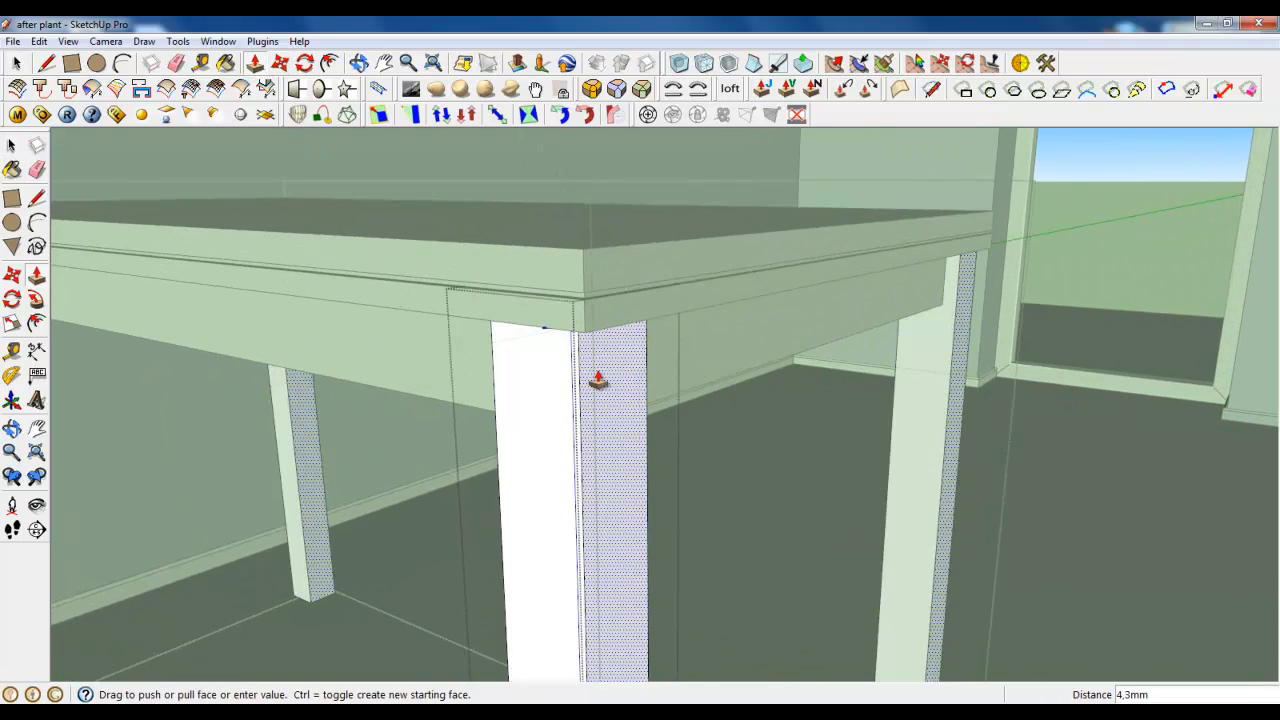
# Push/pull the same leg's outer face on the table's long side by about 3.2 mm and close the leg component.
pyautogui.moveTo(598, 382); pyautogui.dragTo(429, 380, button='middle')
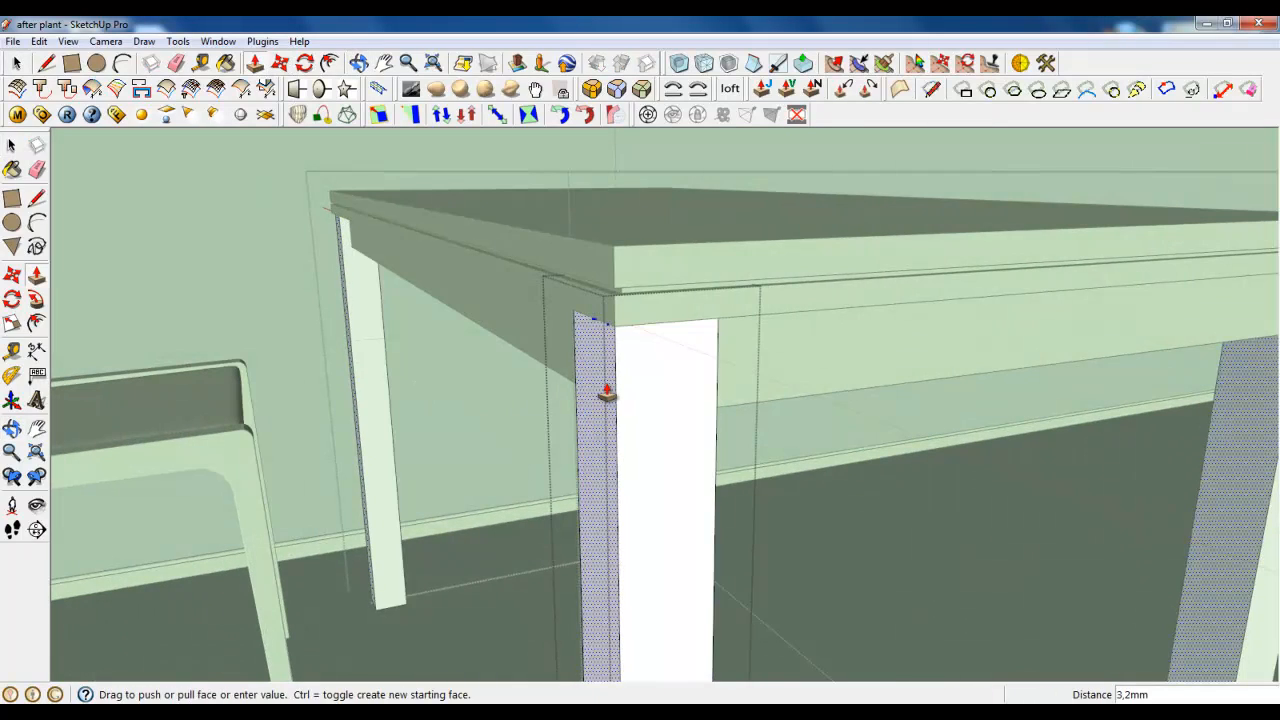
pyautogui.scroll(1, 600, 360)
pyautogui.scroll(-2, 540, 375)
pyautogui.rightClick(489, 394)
pyautogui.click(503, 394)
pyautogui.scroll(-4, 480, 366)
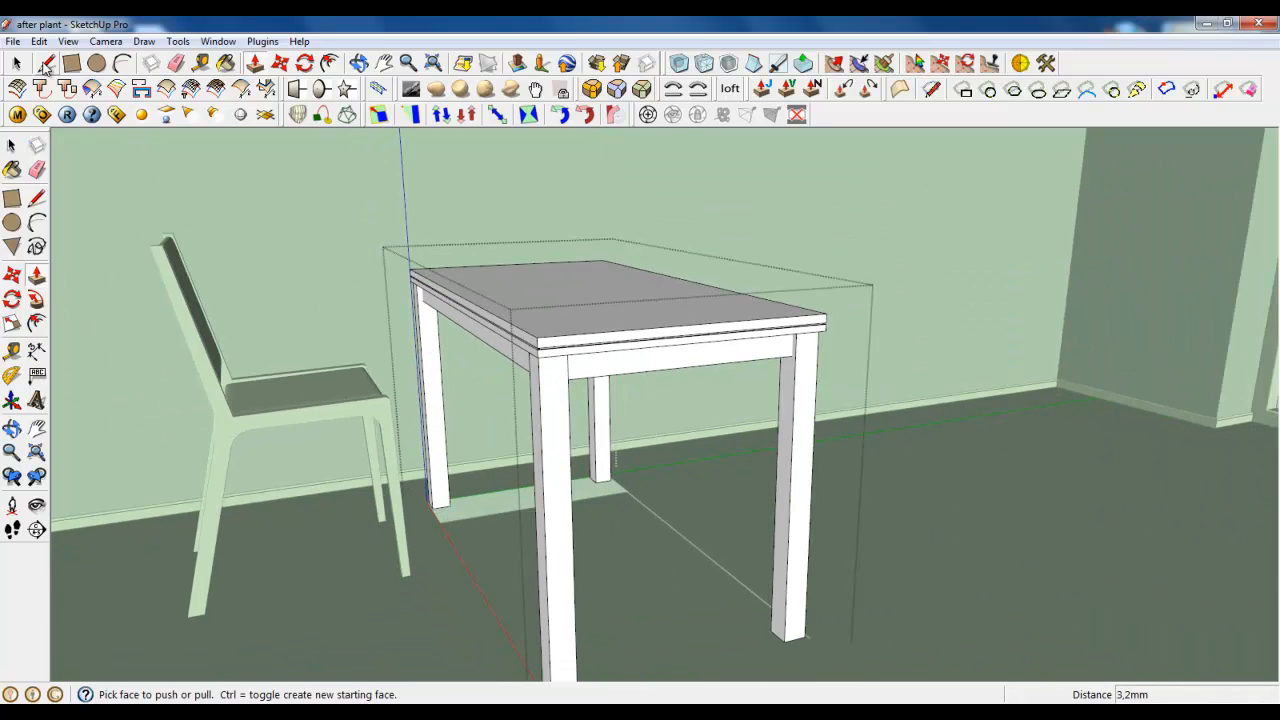
# Round all edges of the grooved tabletop with Round Corner, using a 1.0 mm offset and 3 segments.
pyautogui.press('space')
pyautogui.scroll(-3, 402, 358)
pyautogui.moveTo(402, 358); pyautogui.dragTo(614, 351, button='middle')
pyautogui.scroll(2, 563, 358)
pyautogui.scroll(-2, 555, 345)
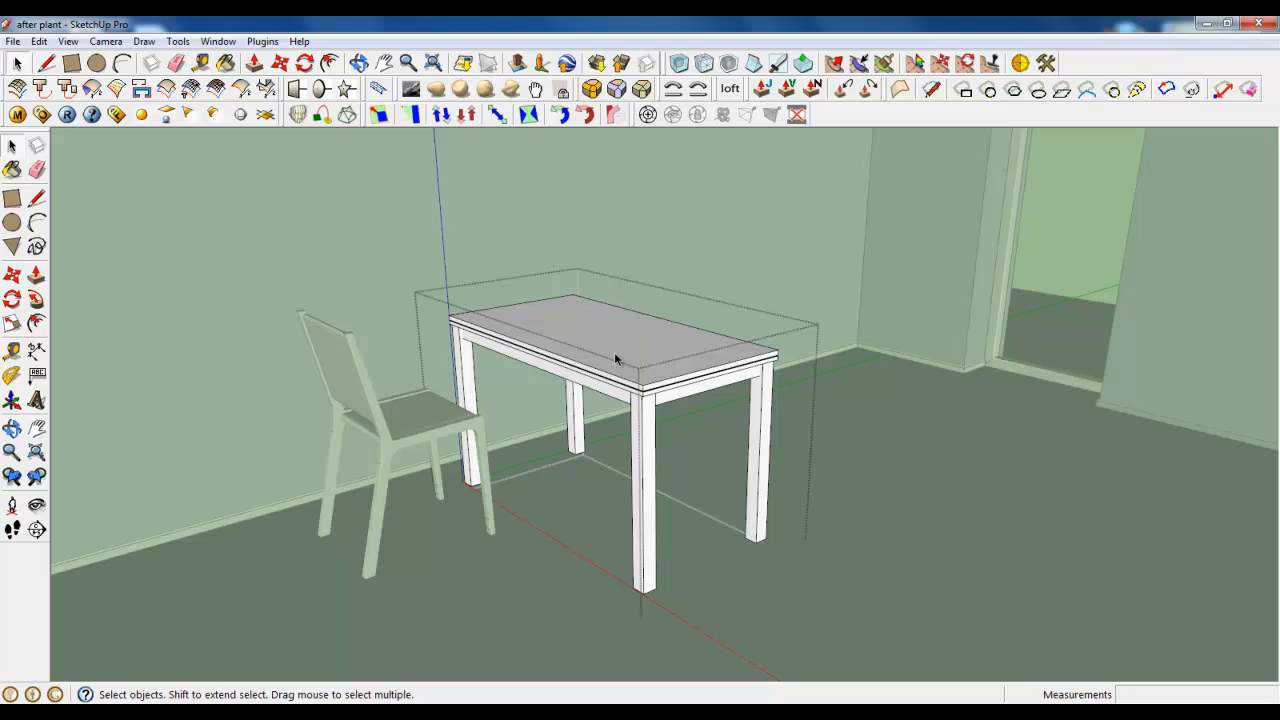
pyautogui.scroll(1, 641, 393)
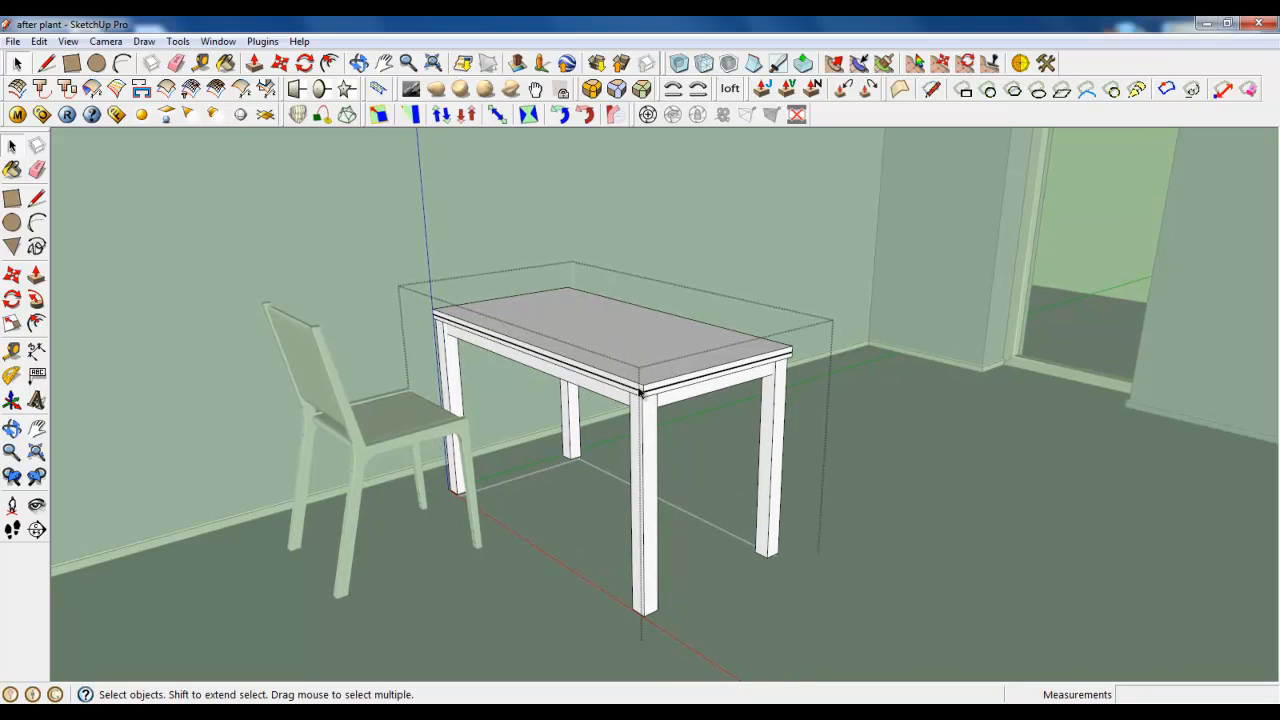
pyautogui.click(658, 358)
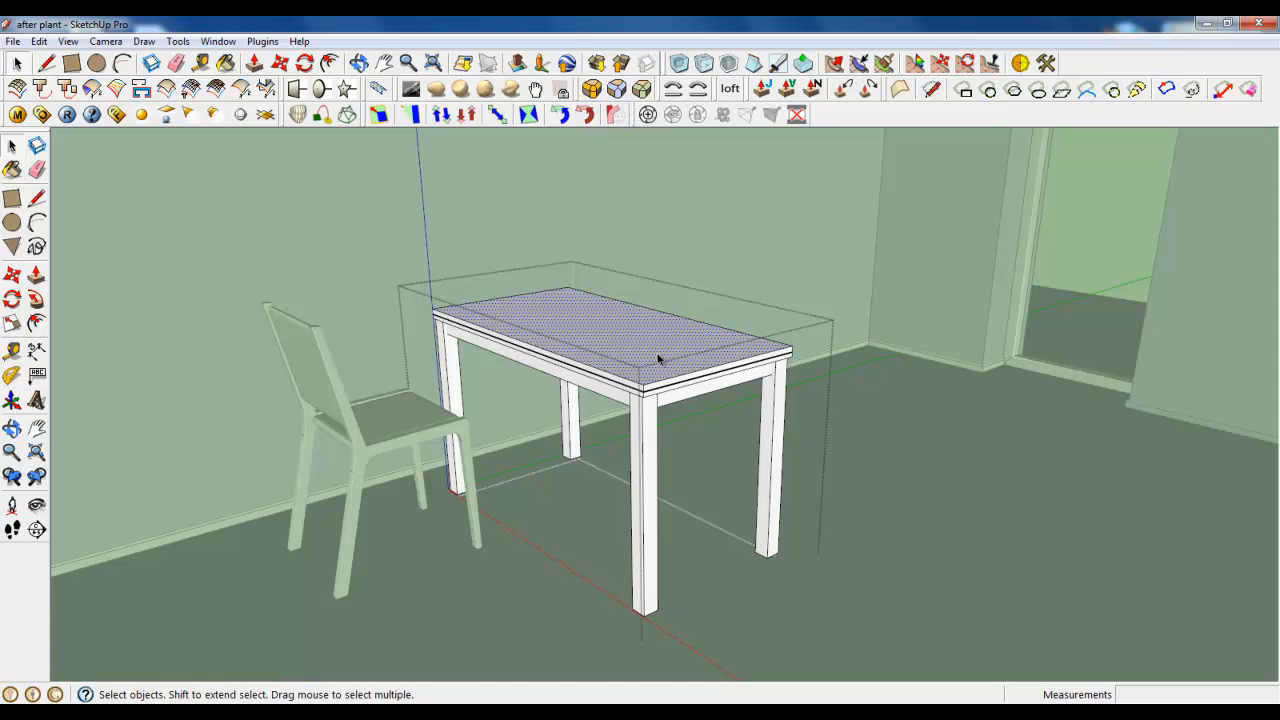
pyautogui.scroll(2, 651, 366)
pyautogui.tripleClick(642, 376)
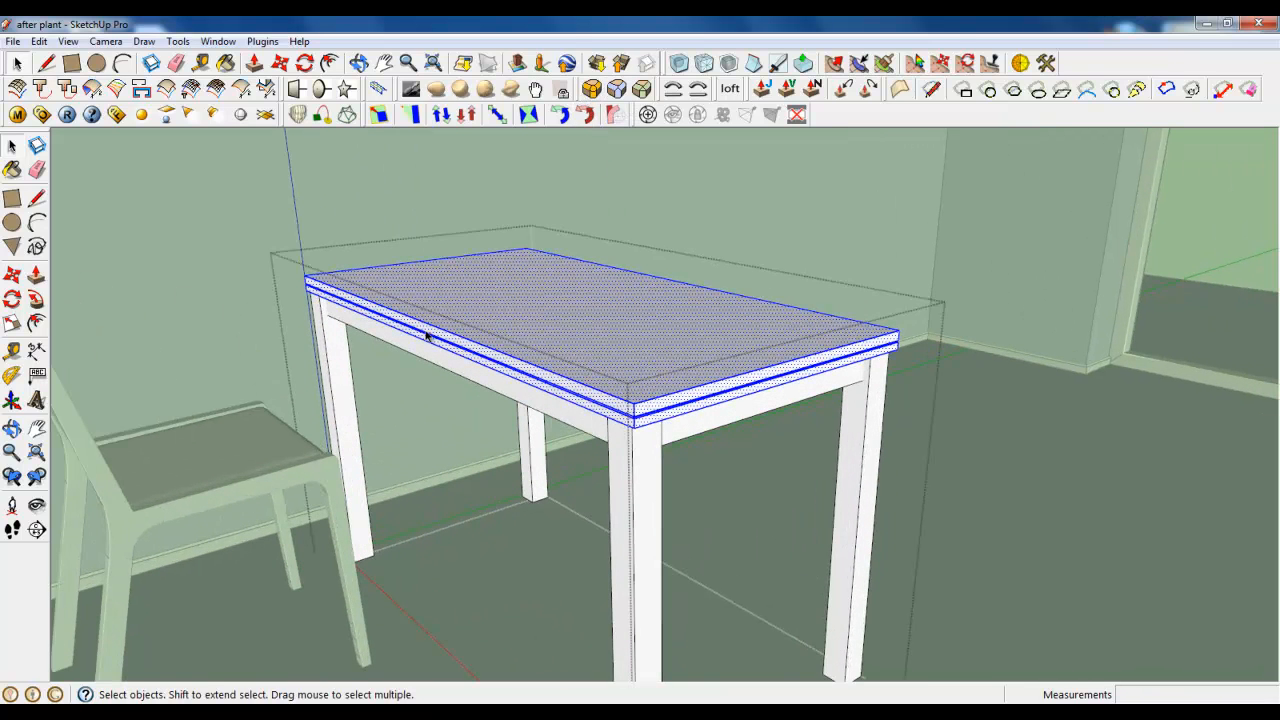
pyautogui.scroll(3, 622, 392)
pyautogui.click(592, 89)
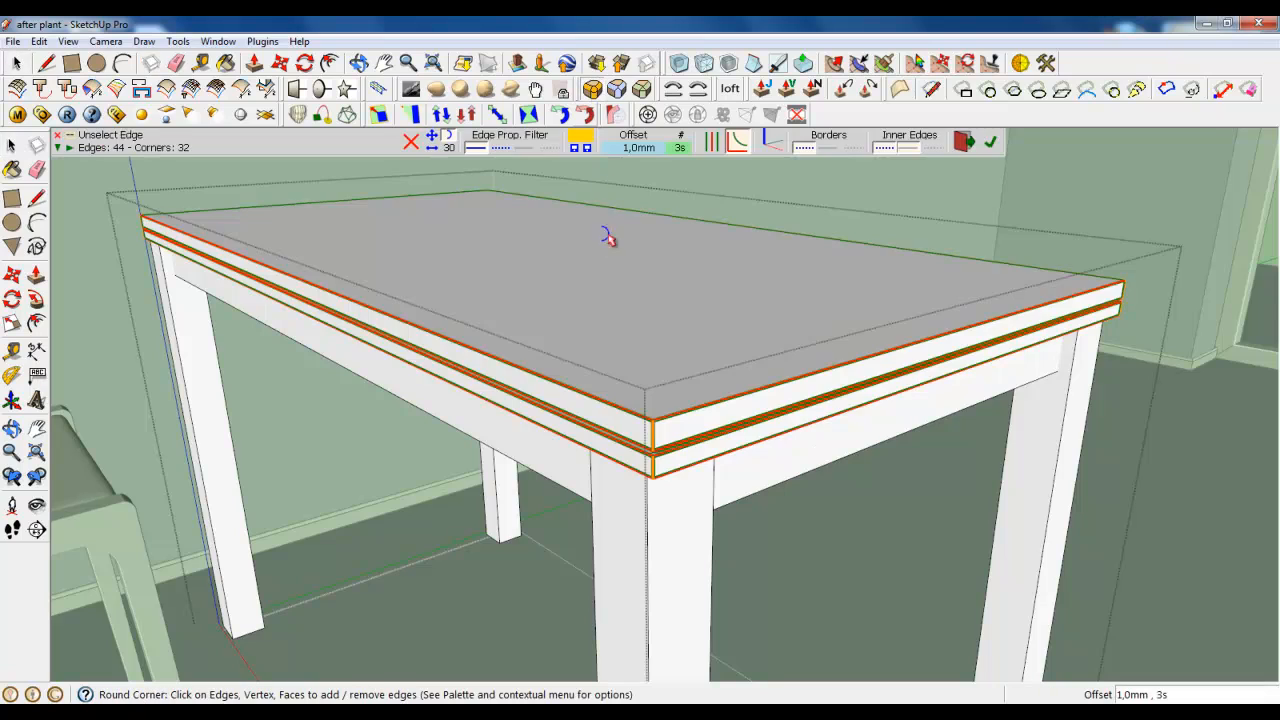
pyautogui.click(989, 143)
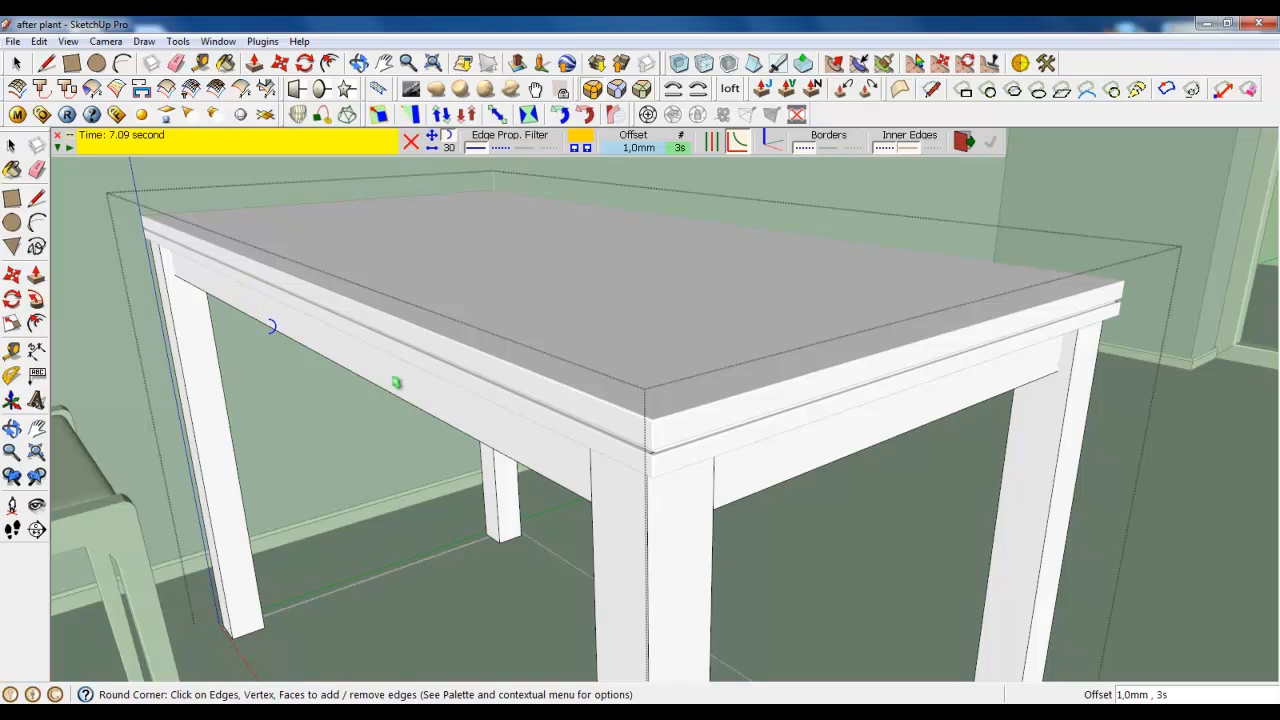
pyautogui.click(17, 64)
# Finish editing the table and return to the whole room model.
pyautogui.scroll(-6, 511, 277)
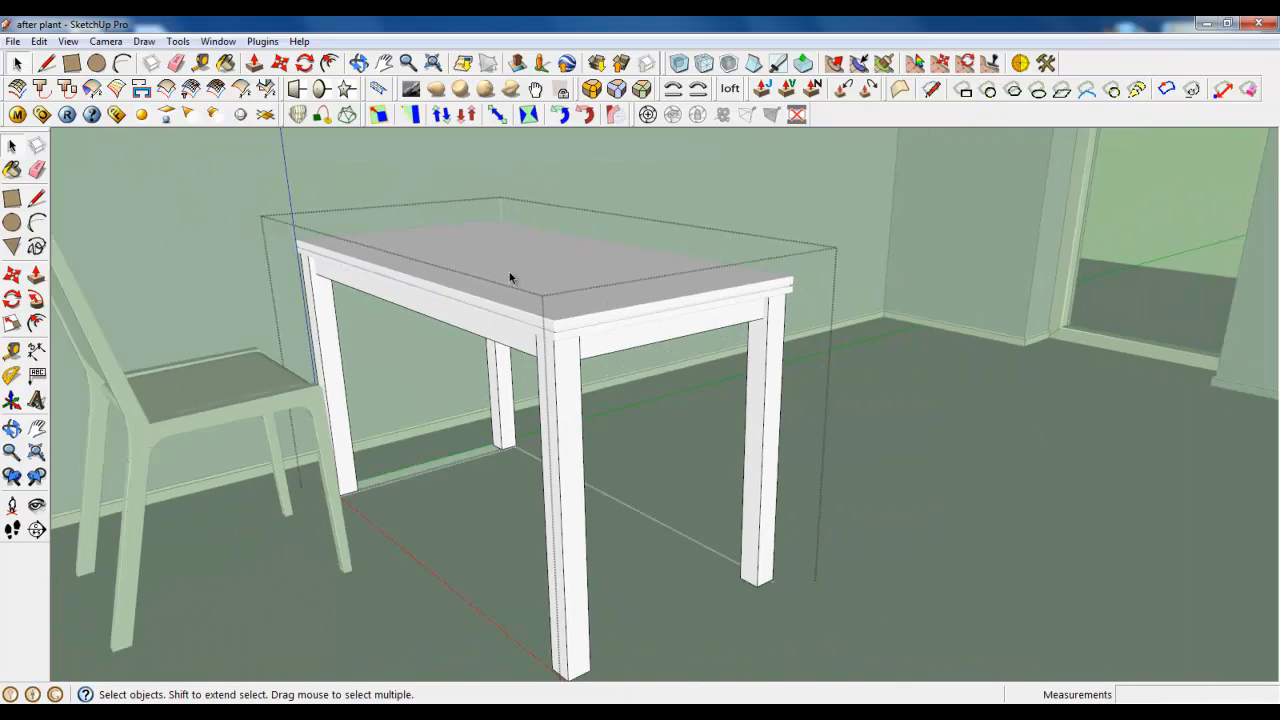
pyautogui.rightClick(811, 295)
pyautogui.click(831, 300)
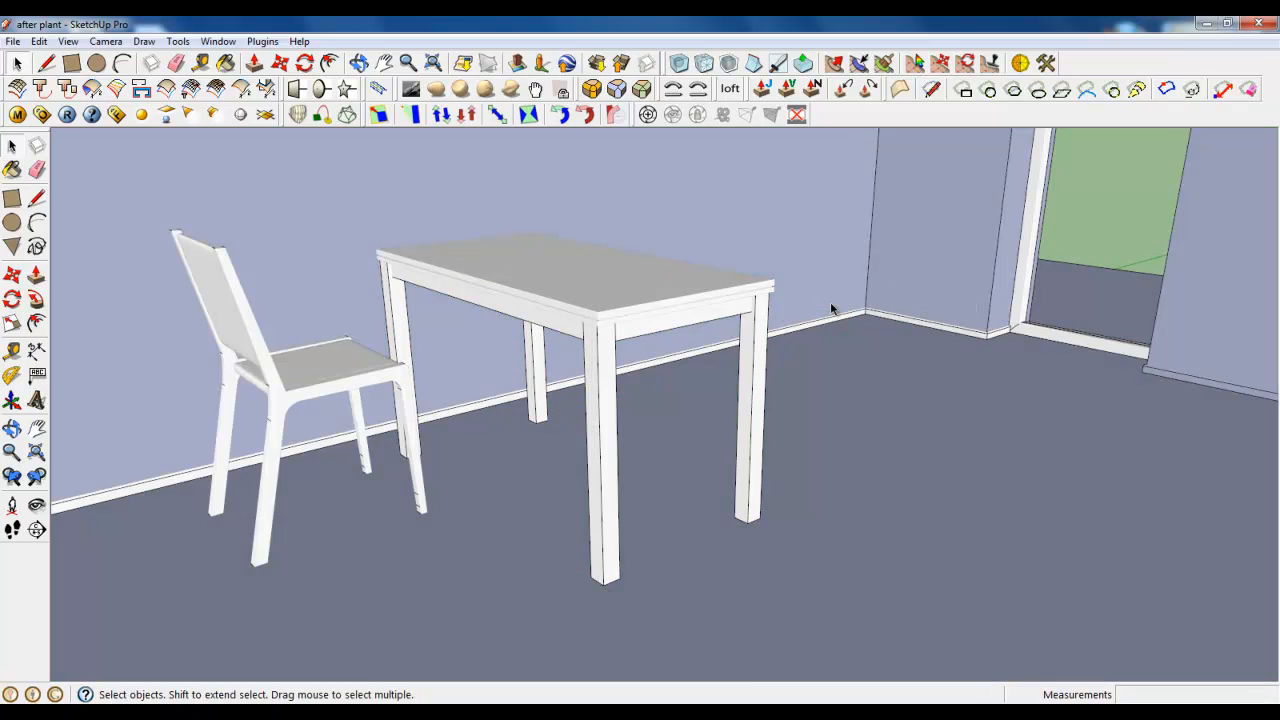